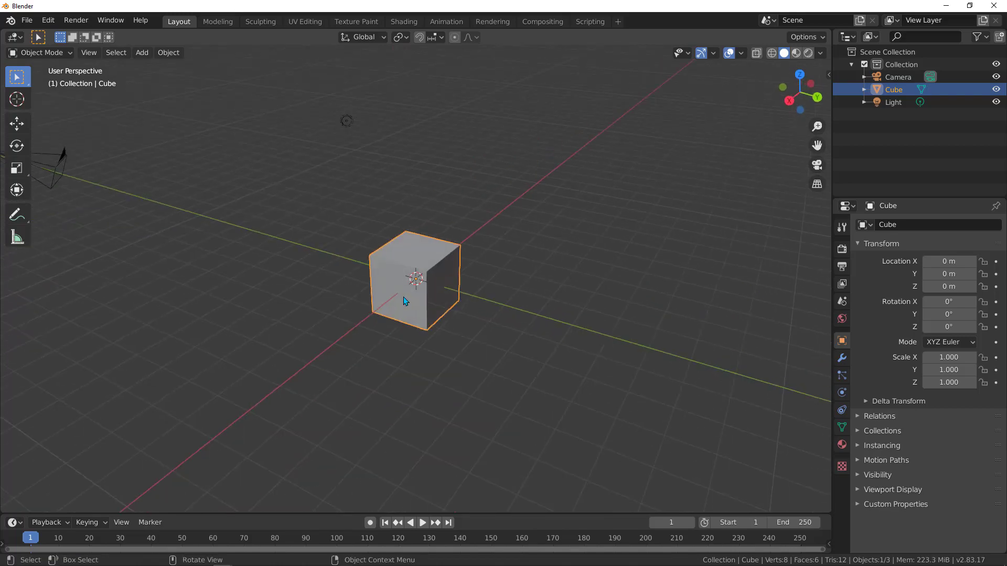
- Delete every default object from the scene: the cube, the camera and the light
{"action": "middle_click_drag", "start_coordinate": [405, 301], "coordinate": [373, 269]}
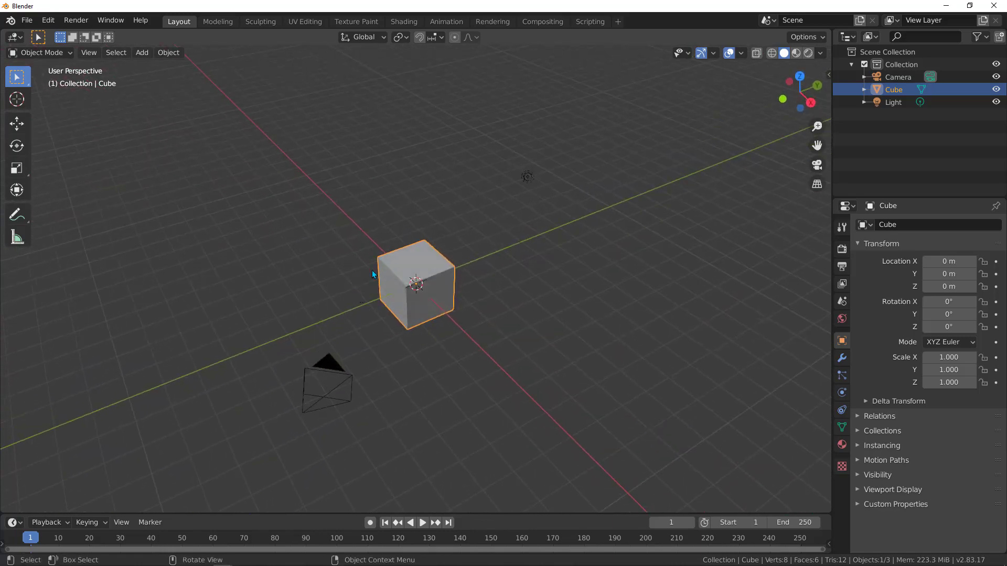
{"action": "key", "text": "a"}
{"action": "key", "text": "x"}
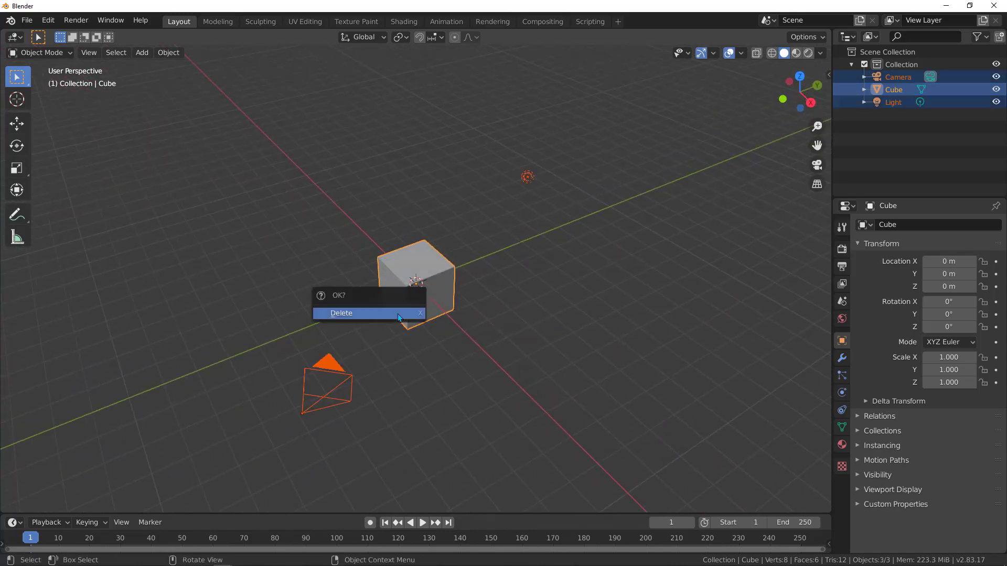
{"action": "left_click", "coordinate": [397, 313]}
- Add a monkey head mesh at the origin of the empty scene
{"action": "middle_click_drag", "start_coordinate": [398, 314], "coordinate": [422, 297]}
{"action": "key", "text": "shift+a"}
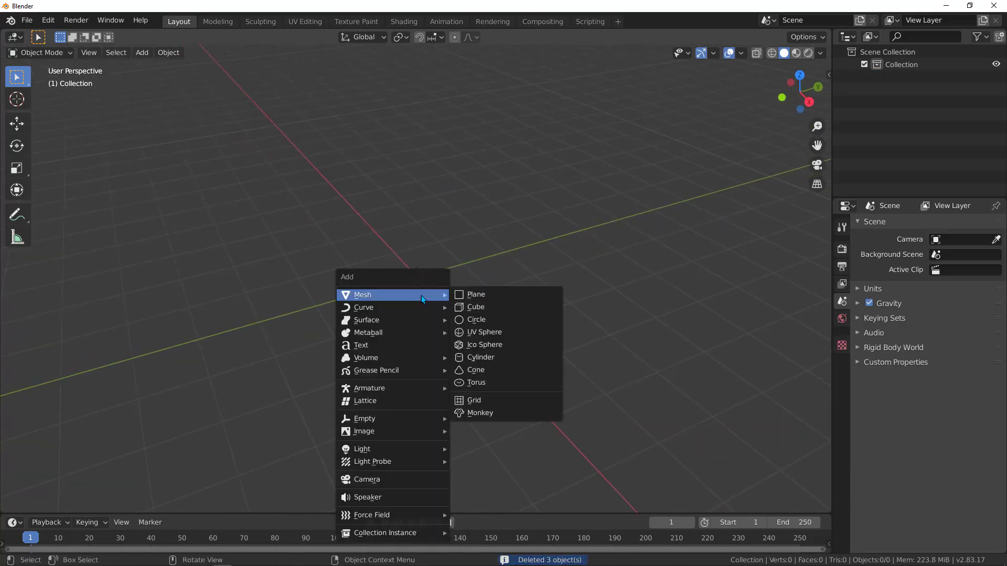
{"action": "left_click", "coordinate": [474, 413]}
{"action": "middle_click_drag", "start_coordinate": [406, 298], "coordinate": [361, 223]}
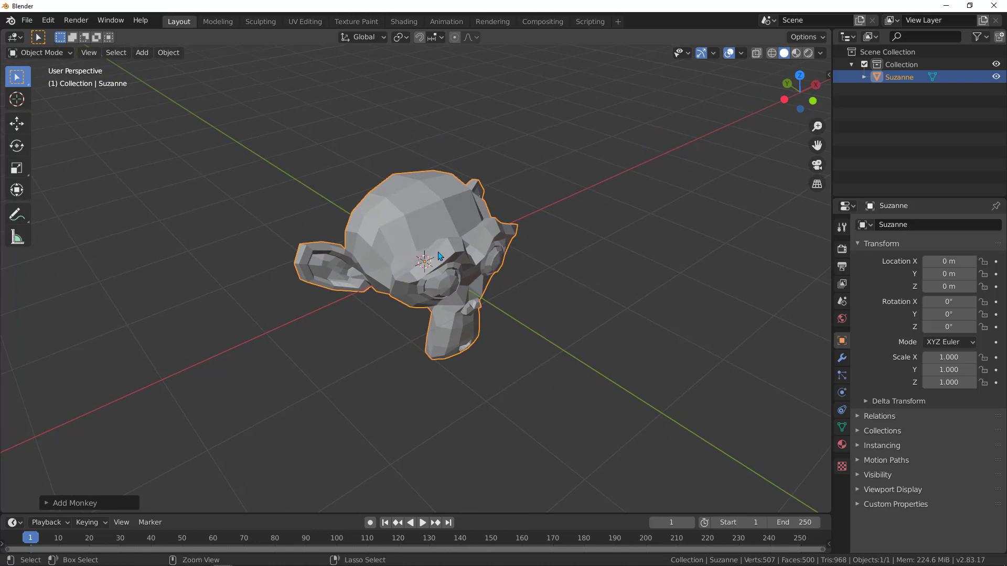
- Give the monkey head a level 3 subdivision surface and shade it smooth
{"action": "key", "text": "ctrl+3"}
{"action": "middle_click_drag", "start_coordinate": [466, 226], "coordinate": [491, 240]}
{"action": "right_click", "coordinate": [427, 210]}
{"action": "left_click", "coordinate": [407, 209]}
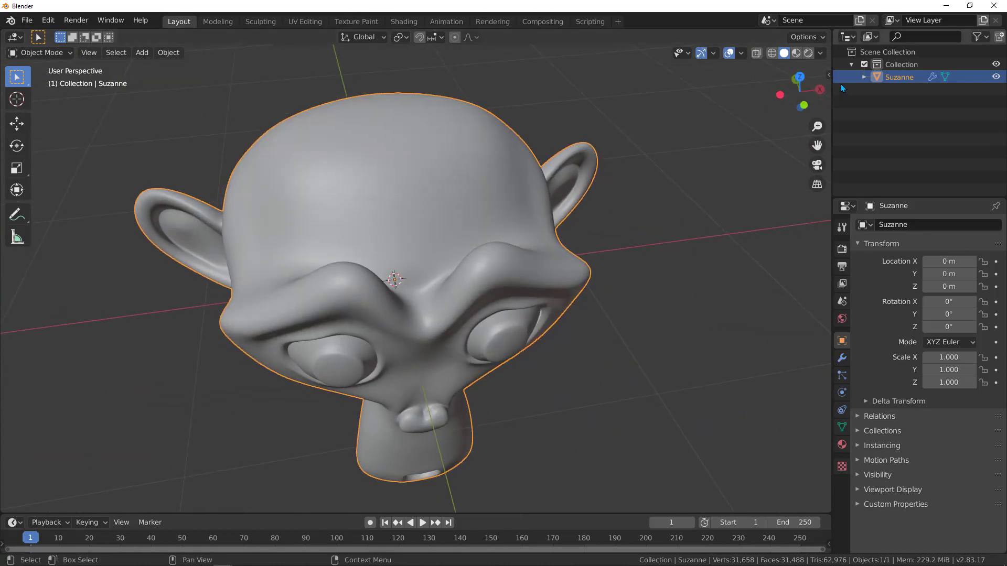
- Switch the solid viewport lighting to MatCap and choose the glossy dark grey matcap with the horizontal highlight
{"action": "left_click", "coordinate": [821, 53]}
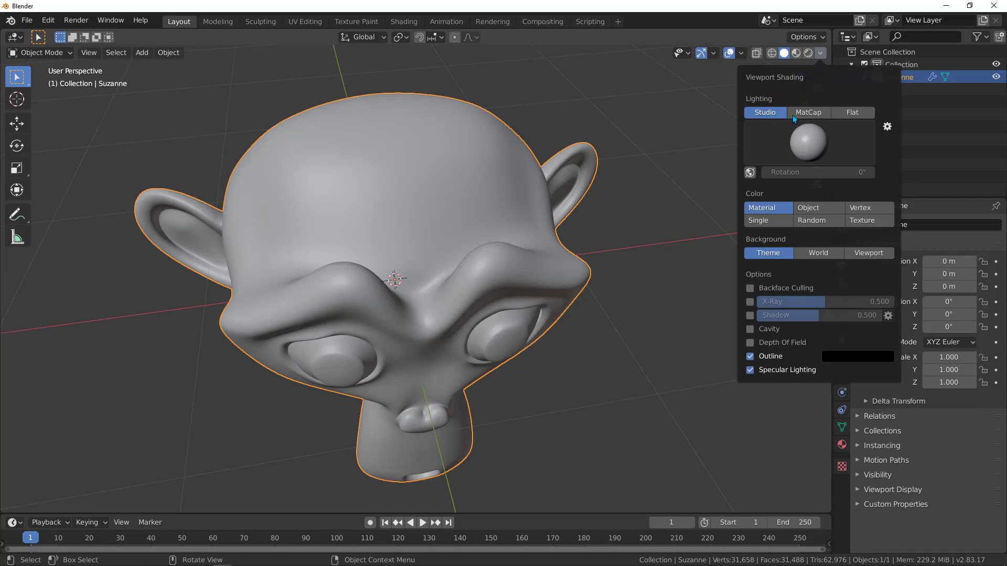
{"action": "left_click", "coordinate": [810, 114]}
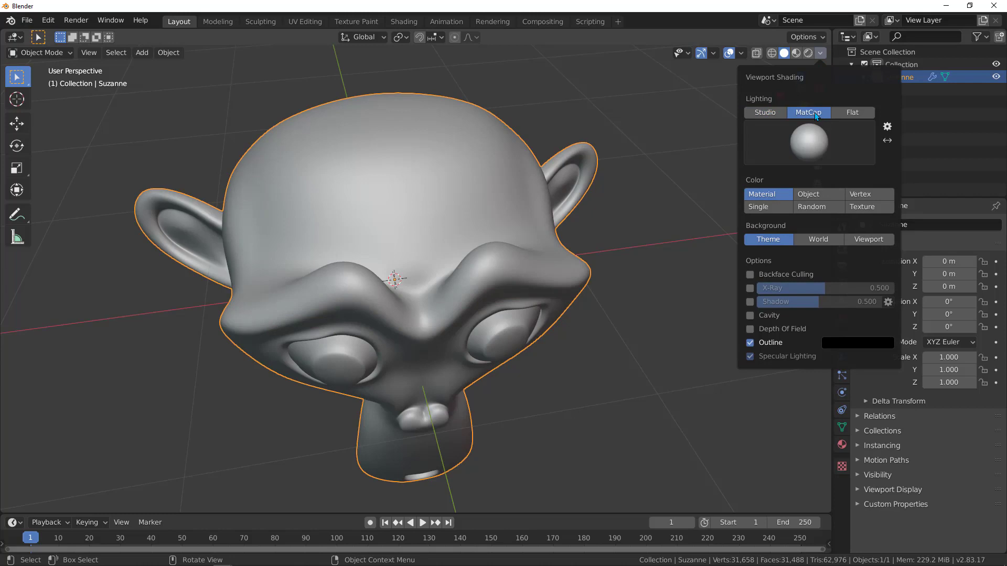
{"action": "left_click", "coordinate": [806, 142]}
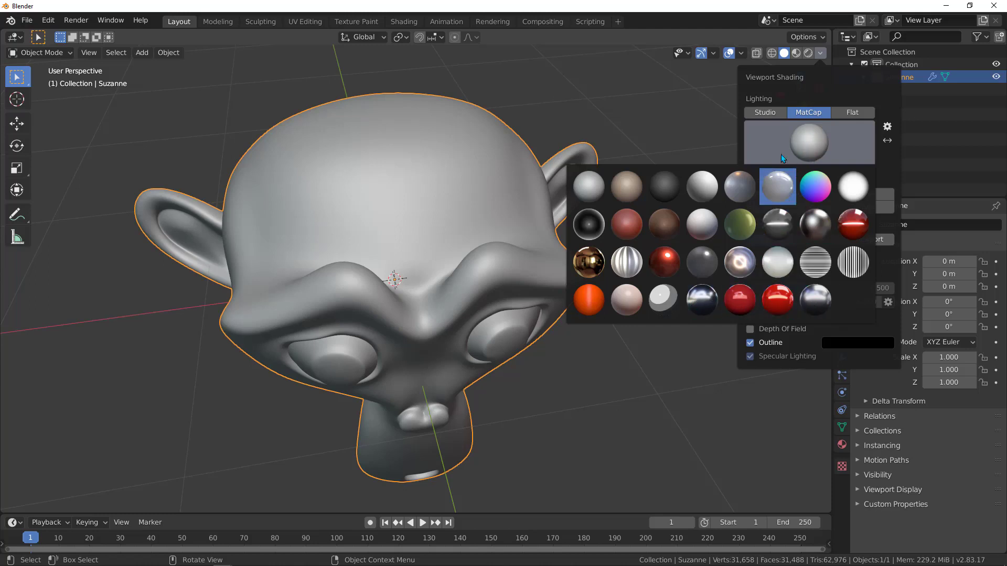
{"action": "left_click", "coordinate": [778, 224]}
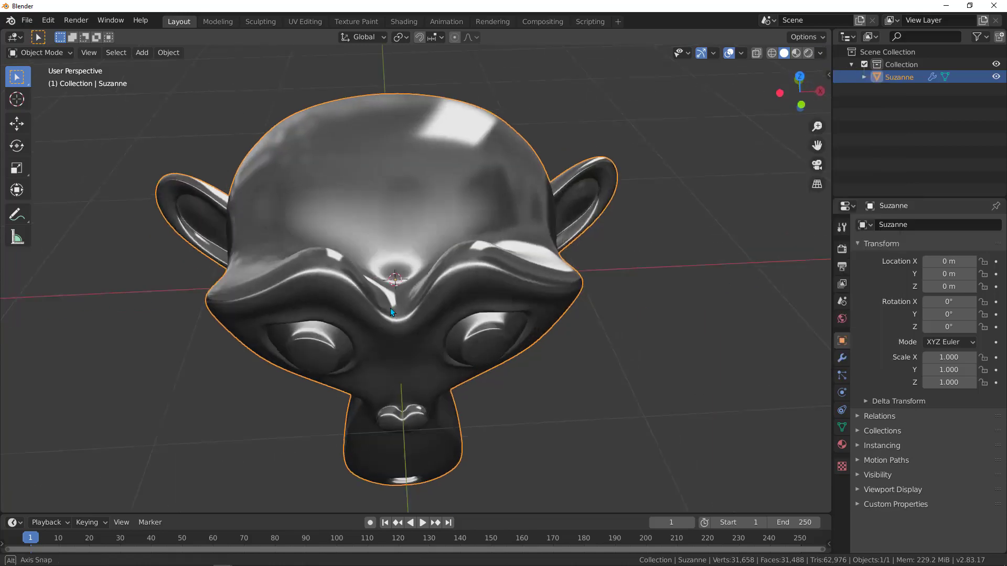
{"action": "mouse_move", "coordinate": [390, 307]}
{"action": "middle_mouse_down"}
{"action": "mouse_move", "coordinate": [355, 255]}
{"action": "mouse_move", "coordinate": [424, 235]}
{"action": "mouse_move", "coordinate": [505, 273]}
{"action": "mouse_move", "coordinate": [407, 316]}
{"action": "mouse_move", "coordinate": [338, 297]}
{"action": "mouse_move", "coordinate": [397, 351]}
{"action": "mouse_move", "coordinate": [524, 236]}
{"action": "middle_mouse_up"}
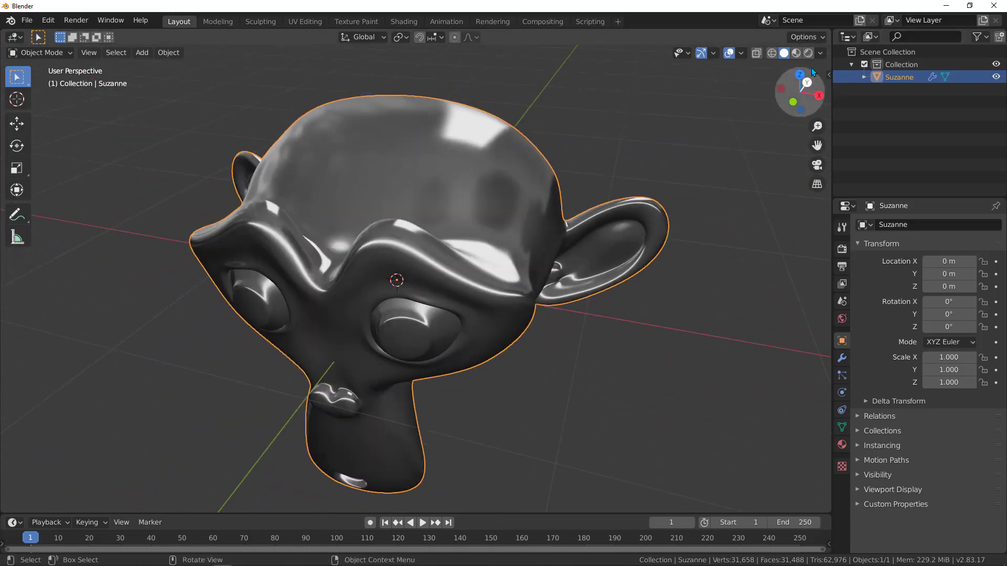
- Change the viewport matcap to the glossy dark red sphere with the horizontal highlight
{"action": "left_click", "coordinate": [820, 52]}
{"action": "left_click", "coordinate": [819, 157]}
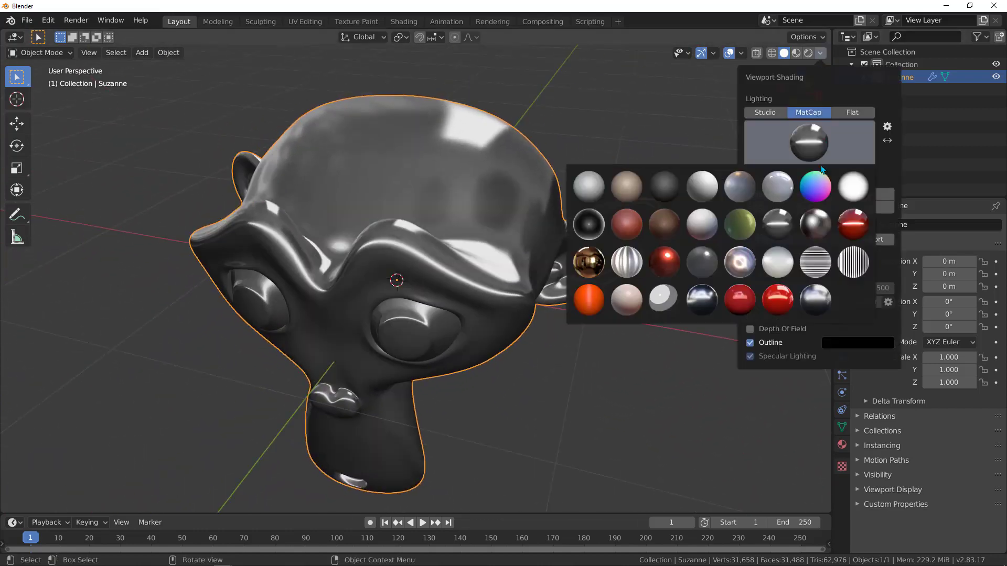
{"action": "left_click", "coordinate": [852, 228]}
{"action": "middle_click_drag", "start_coordinate": [524, 263], "coordinate": [409, 186]}
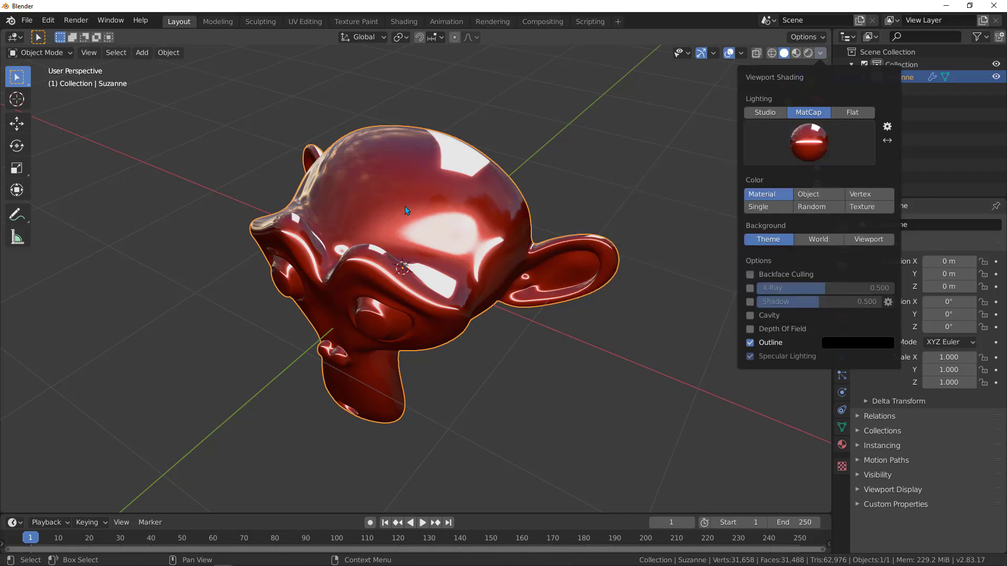
{"action": "mouse_move", "coordinate": [405, 206]}
{"action": "middle_mouse_down"}
{"action": "mouse_move", "coordinate": [435, 230]}
{"action": "mouse_move", "coordinate": [463, 207]}
{"action": "mouse_move", "coordinate": [472, 238]}
{"action": "mouse_move", "coordinate": [429, 271]}
{"action": "mouse_move", "coordinate": [393, 242]}
{"action": "mouse_move", "coordinate": [436, 243]}
{"action": "mouse_move", "coordinate": [351, 210]}
{"action": "mouse_move", "coordinate": [366, 166]}
{"action": "mouse_move", "coordinate": [408, 171]}
{"action": "mouse_move", "coordinate": [481, 207]}
{"action": "mouse_move", "coordinate": [410, 198]}
{"action": "mouse_move", "coordinate": [466, 257]}
{"action": "mouse_move", "coordinate": [448, 272]}
{"action": "mouse_move", "coordinate": [435, 247]}
{"action": "mouse_move", "coordinate": [338, 222]}
{"action": "mouse_move", "coordinate": [319, 253]}
{"action": "mouse_move", "coordinate": [335, 297]}
{"action": "mouse_move", "coordinate": [360, 307]}
{"action": "mouse_move", "coordinate": [436, 254]}
{"action": "mouse_move", "coordinate": [321, 201]}
{"action": "mouse_move", "coordinate": [321, 238]}
{"action": "middle_mouse_up"}
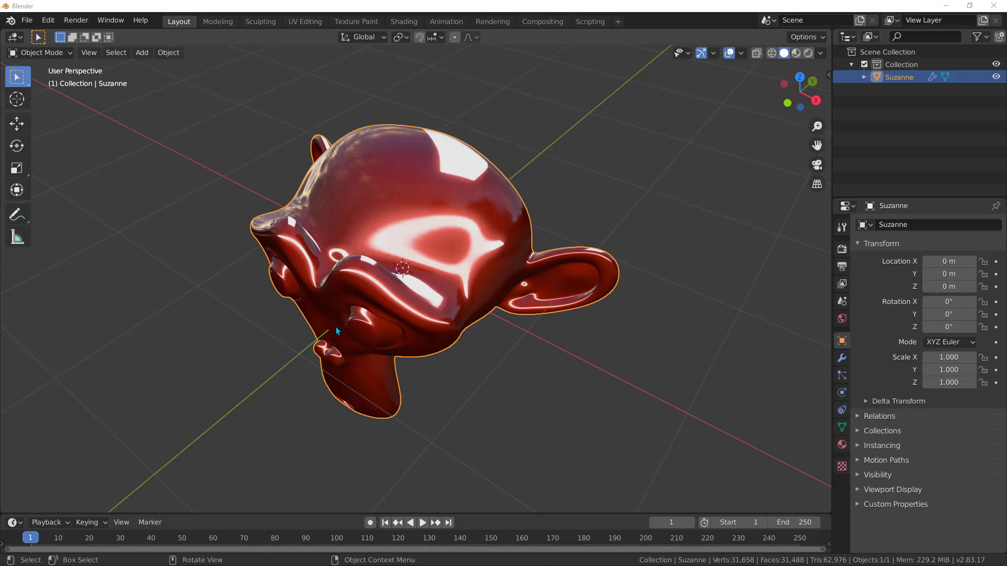
{"action": "middle_click_drag", "start_coordinate": [335, 326], "coordinate": [483, 241]}
{"action": "left_click", "coordinate": [820, 53]}
{"action": "left_click", "coordinate": [816, 139]}
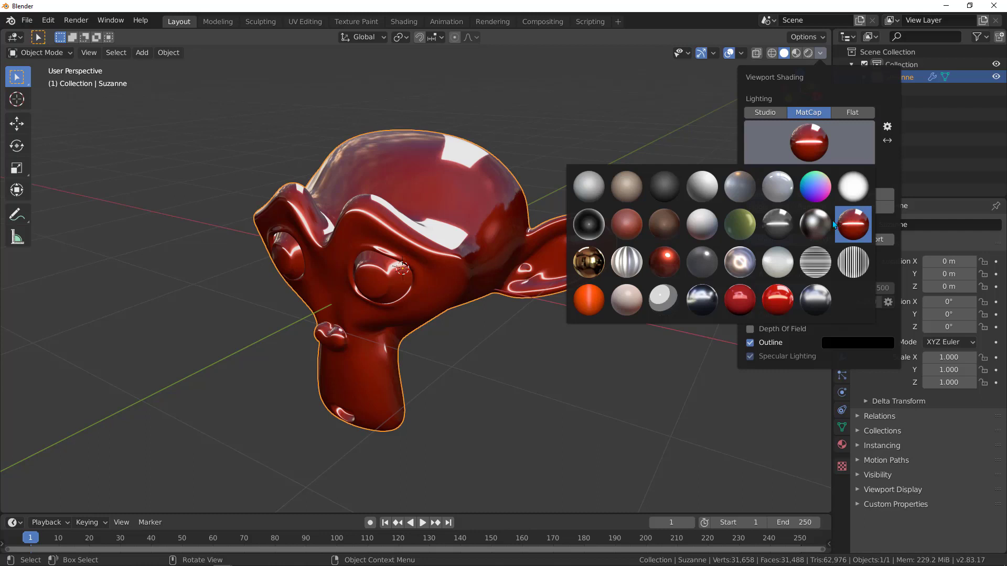
- Delete the monkey head from the scene
{"action": "key", "text": "alt+a"}
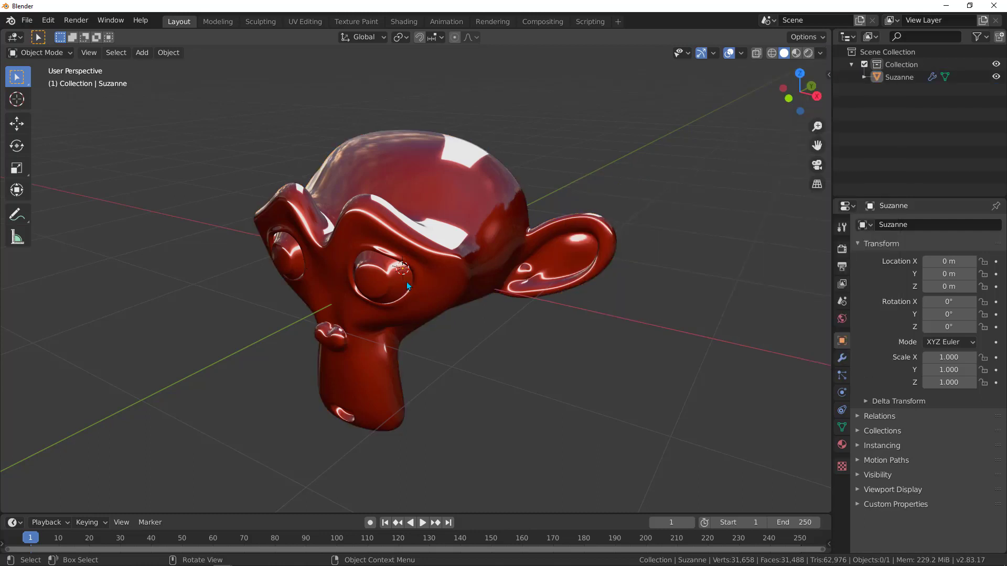
{"action": "mouse_move", "coordinate": [407, 282]}
{"action": "middle_mouse_down"}
{"action": "mouse_move", "coordinate": [455, 261]}
{"action": "mouse_move", "coordinate": [429, 255]}
{"action": "middle_mouse_up"}
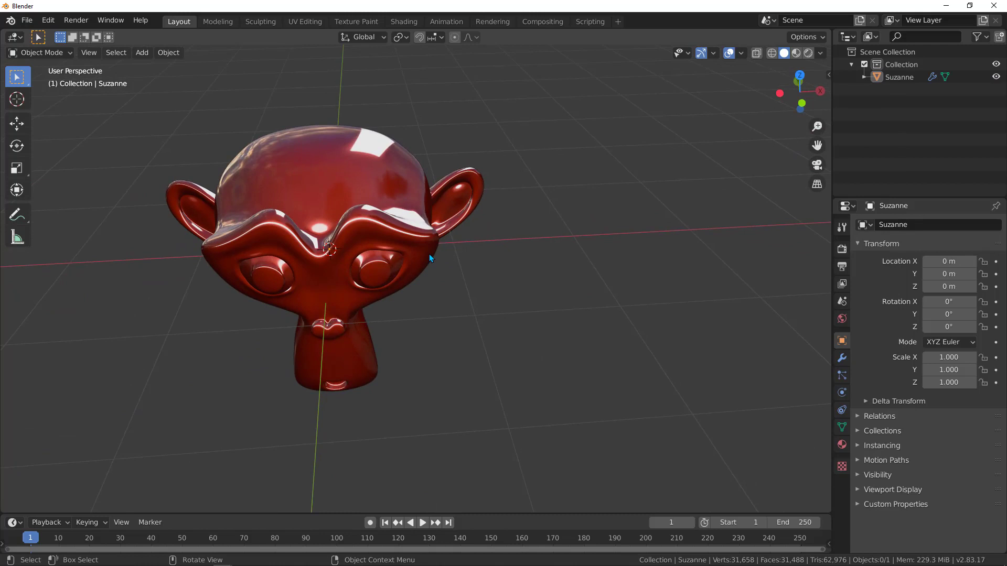
{"action": "key", "text": "Delete"}
{"action": "left_click", "coordinate": [341, 241]}
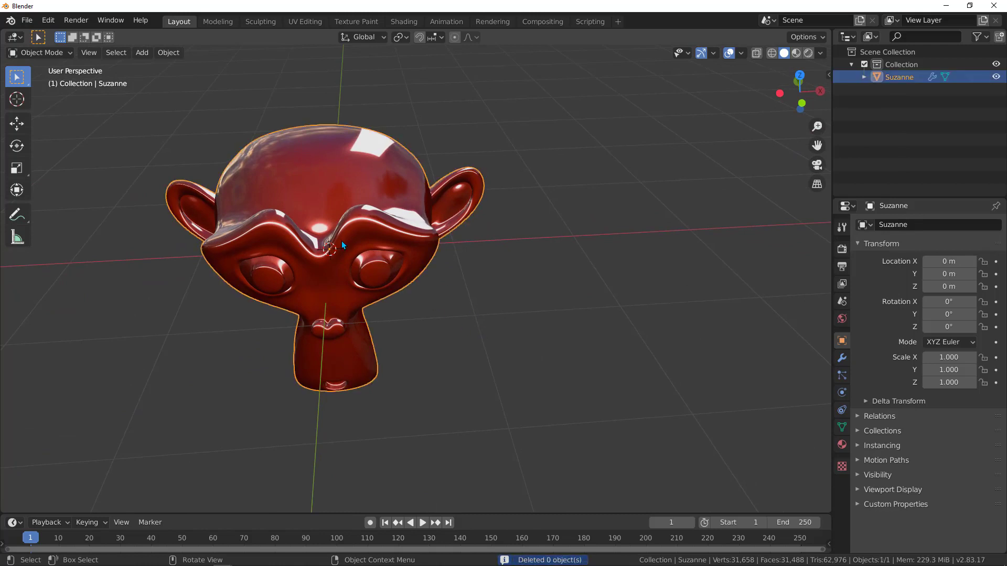
{"action": "key", "text": "Delete"}
- Add a UV sphere mesh at the origin
{"action": "middle_click_drag", "start_coordinate": [343, 249], "coordinate": [424, 265], "text": "shift"}
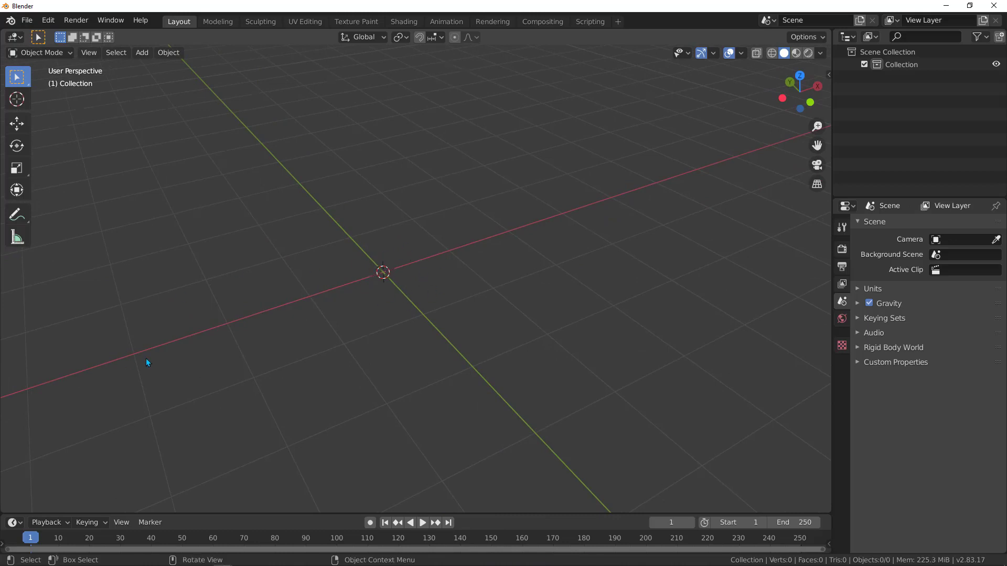
{"action": "middle_click_drag", "start_coordinate": [344, 287], "coordinate": [341, 282]}
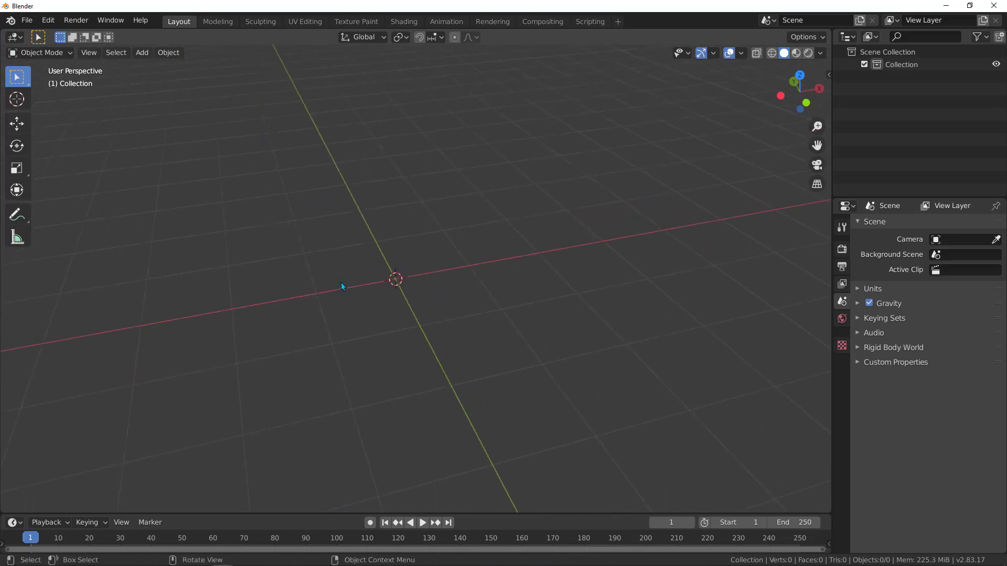
{"action": "middle_click_drag", "start_coordinate": [406, 269], "coordinate": [426, 260]}
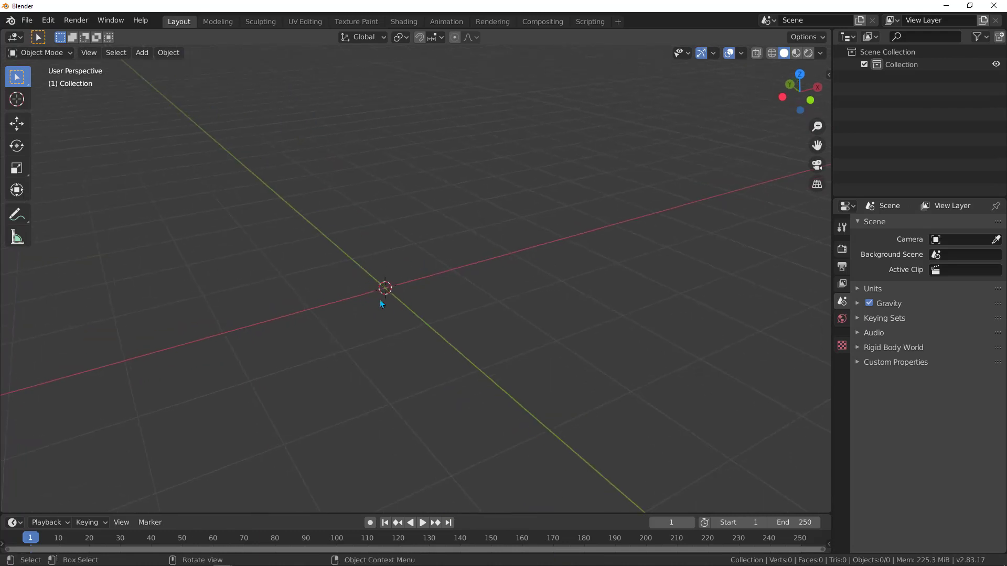
{"action": "key", "text": "shift+a"}
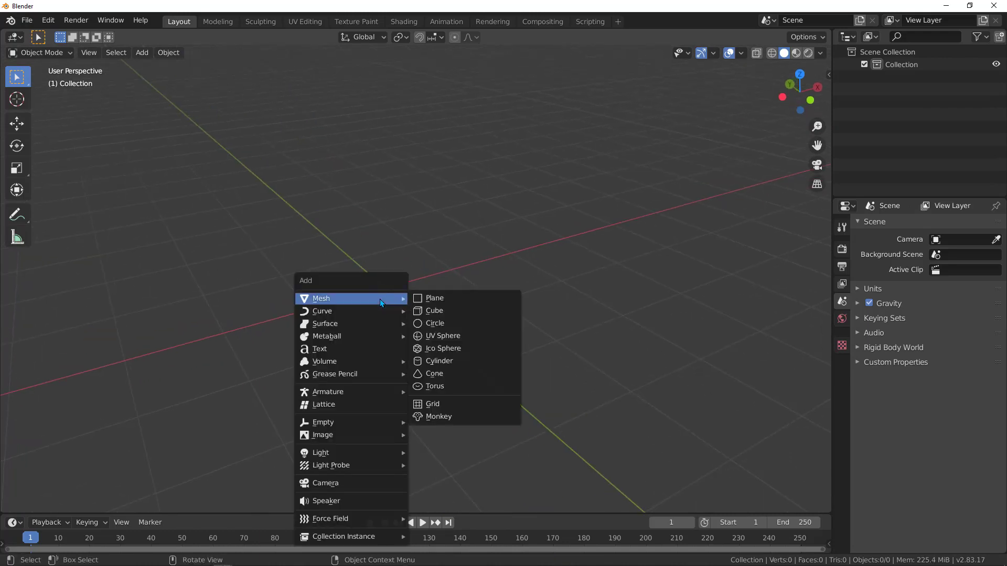
{"action": "left_click", "coordinate": [443, 340]}
{"action": "scroll", "coordinate": [428, 287], "scroll_direction": "up", "scroll_amount": 5}
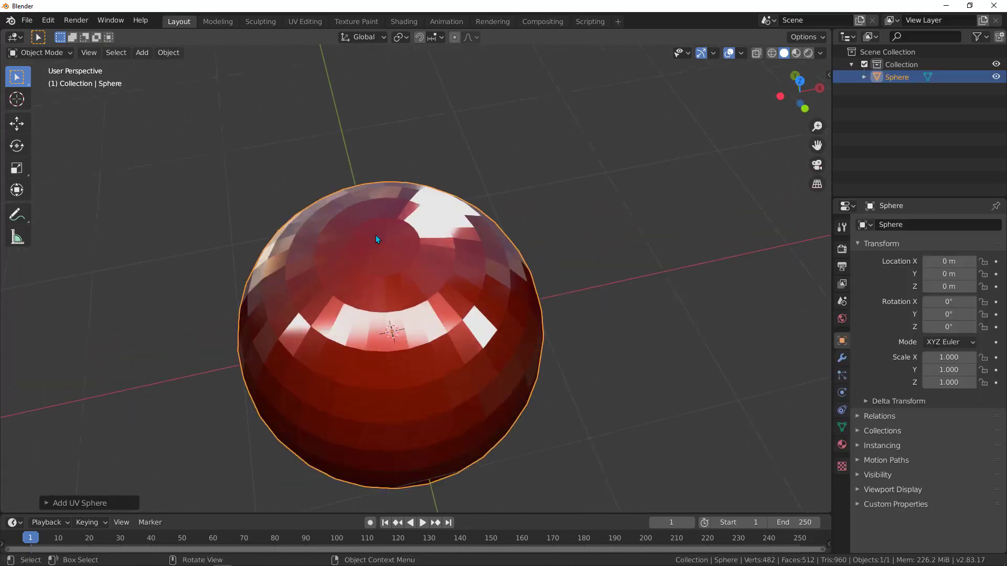
- Examine the UV sphere's face layout around its top pole with the wireframe displayed
{"action": "middle_click_drag", "start_coordinate": [376, 235], "coordinate": [356, 285]}
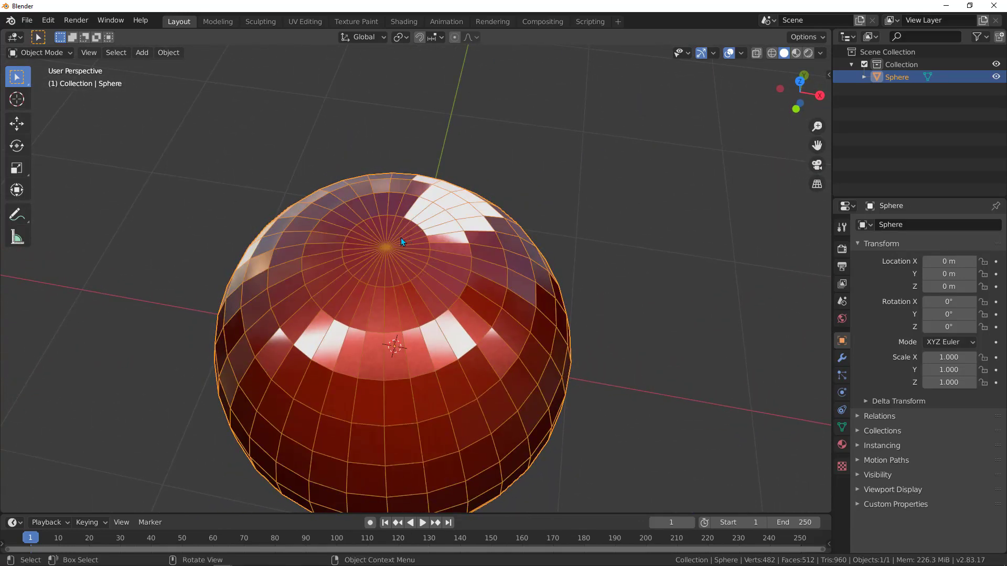
{"action": "middle_click_drag", "start_coordinate": [386, 249], "coordinate": [393, 321]}
{"action": "scroll", "coordinate": [395, 309], "scroll_direction": "up", "scroll_amount": 3}
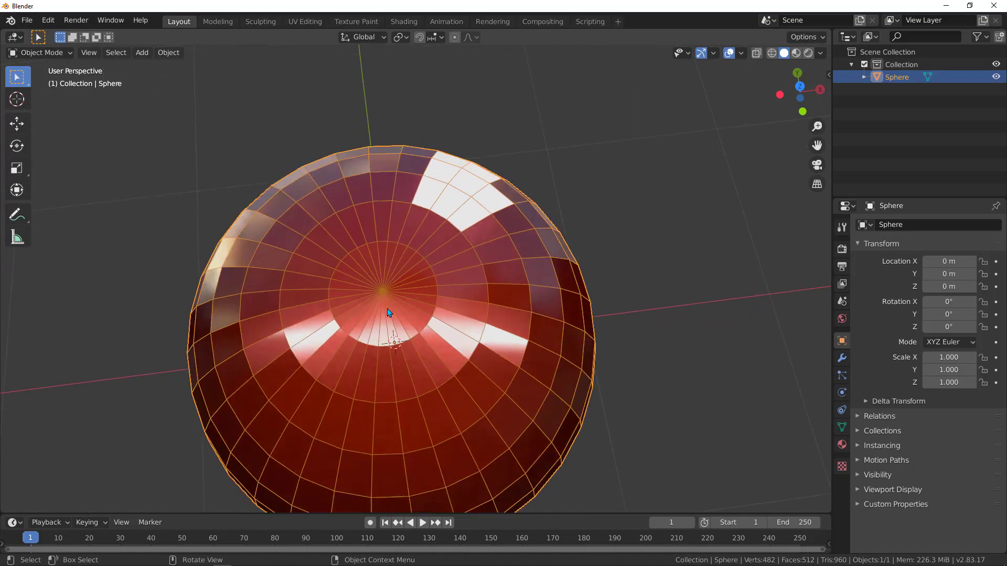
{"action": "scroll", "coordinate": [377, 276], "scroll_direction": "down", "scroll_amount": 3}
{"action": "mouse_move", "coordinate": [376, 276]}
{"action": "middle_mouse_down"}
{"action": "mouse_move", "coordinate": [360, 283]}
{"action": "mouse_move", "coordinate": [392, 262]}
{"action": "mouse_move", "coordinate": [387, 296]}
{"action": "mouse_move", "coordinate": [379, 276]}
{"action": "mouse_move", "coordinate": [382, 306]}
{"action": "mouse_move", "coordinate": [400, 291]}
{"action": "mouse_move", "coordinate": [378, 285]}
{"action": "middle_mouse_up"}
{"action": "scroll", "coordinate": [379, 285], "scroll_direction": "down", "scroll_amount": 3}
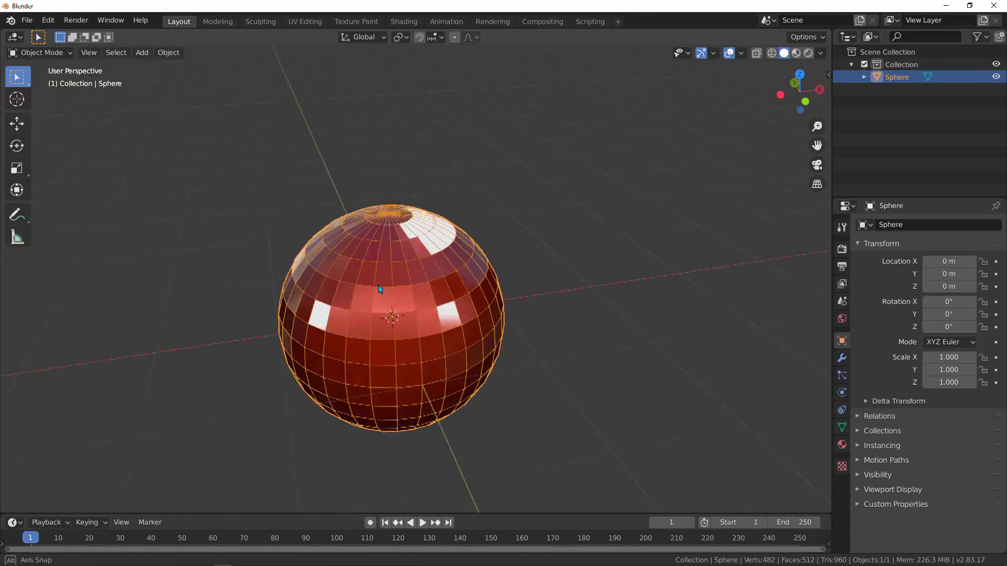
- Delete the UV sphere and add a cube mesh at the origin in its place
{"action": "key", "text": "Delete"}
{"action": "key", "text": "shift+a"}
{"action": "mouse_move", "coordinate": [378, 285]}
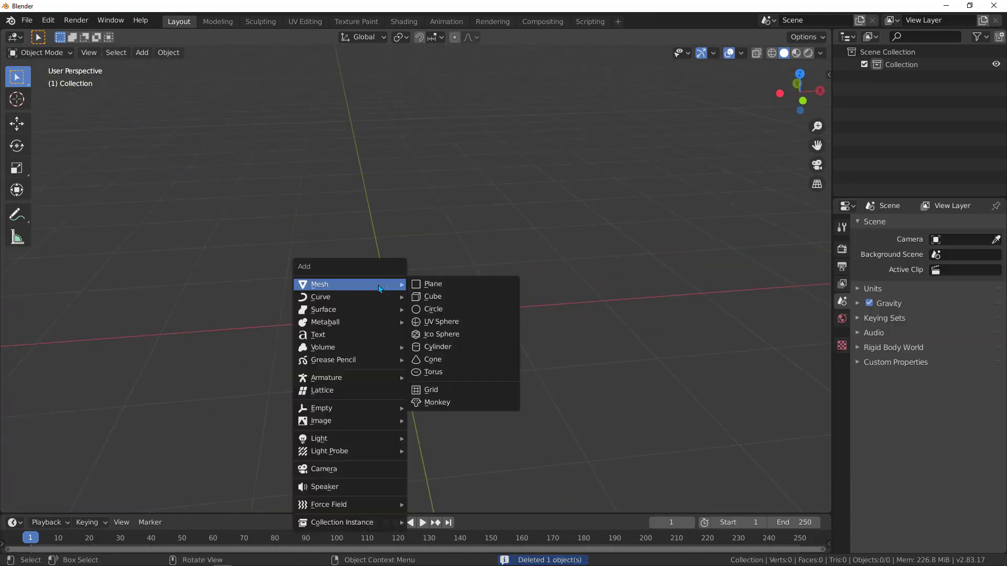
{"action": "left_click", "coordinate": [442, 297]}
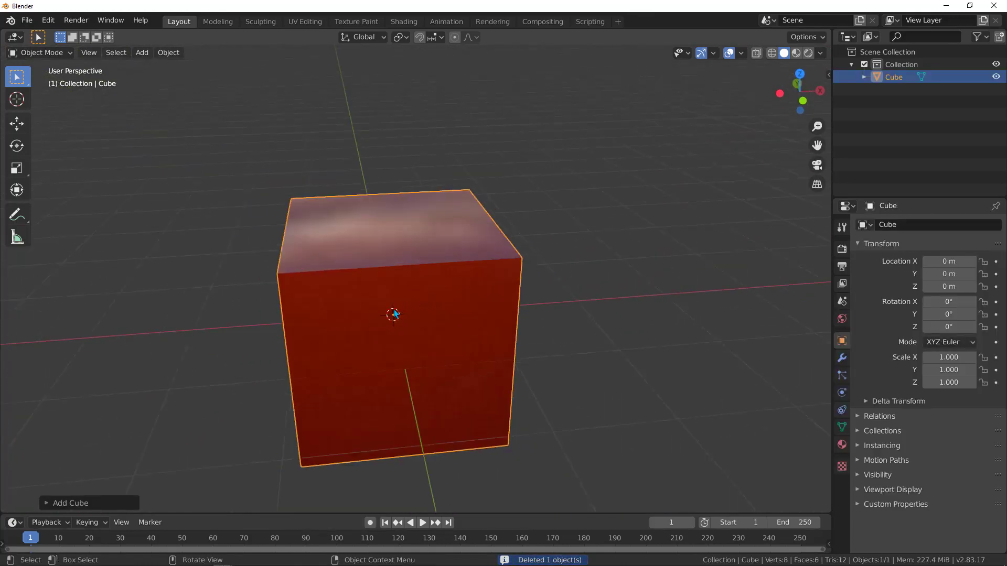
{"action": "middle_click_drag", "start_coordinate": [442, 297], "coordinate": [361, 318]}
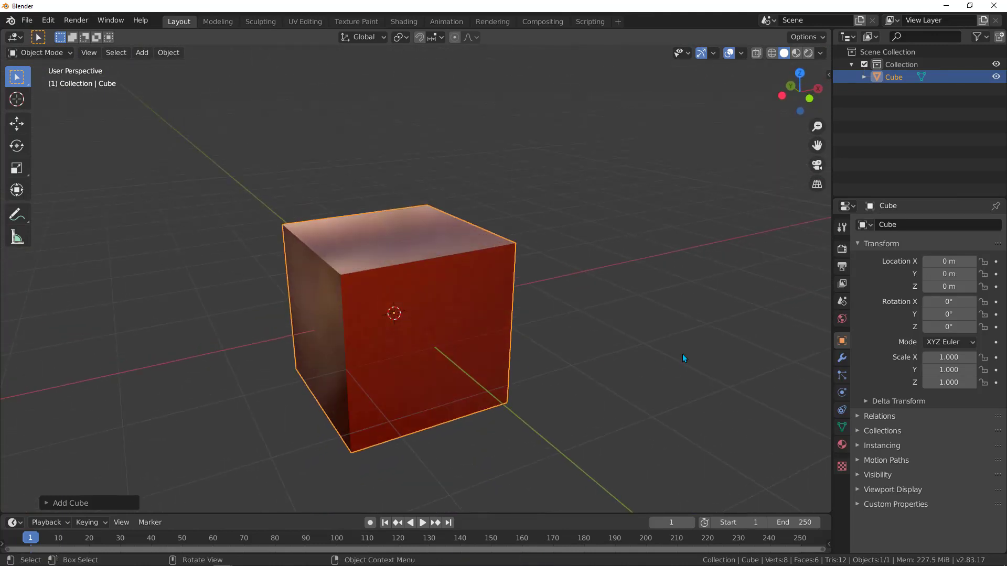
- Add a Subdivision Surface modifier to the cube and set its viewport subdivisions to 4
{"action": "left_click", "coordinate": [845, 361]}
{"action": "left_click", "coordinate": [910, 231]}
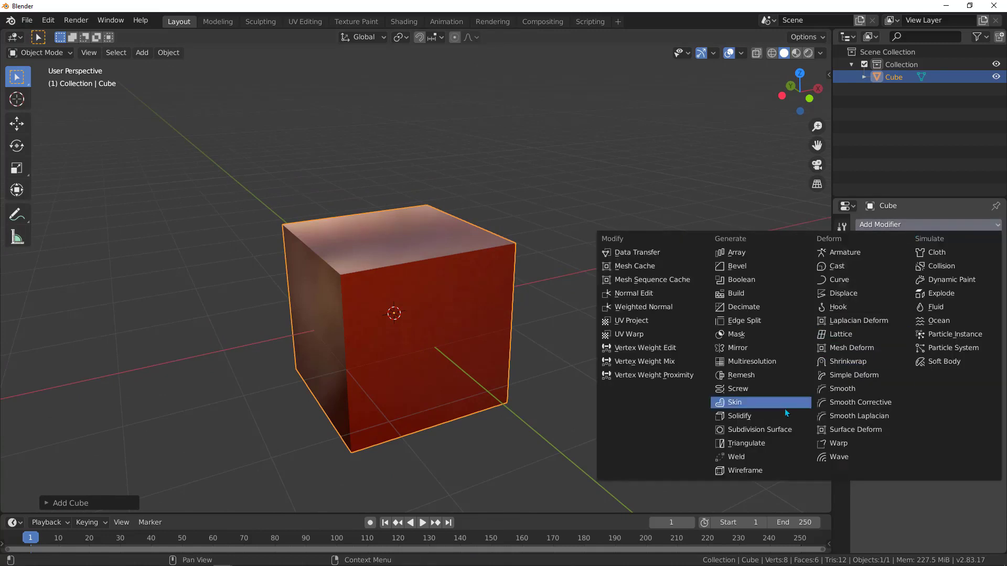
{"action": "left_click", "coordinate": [753, 430]}
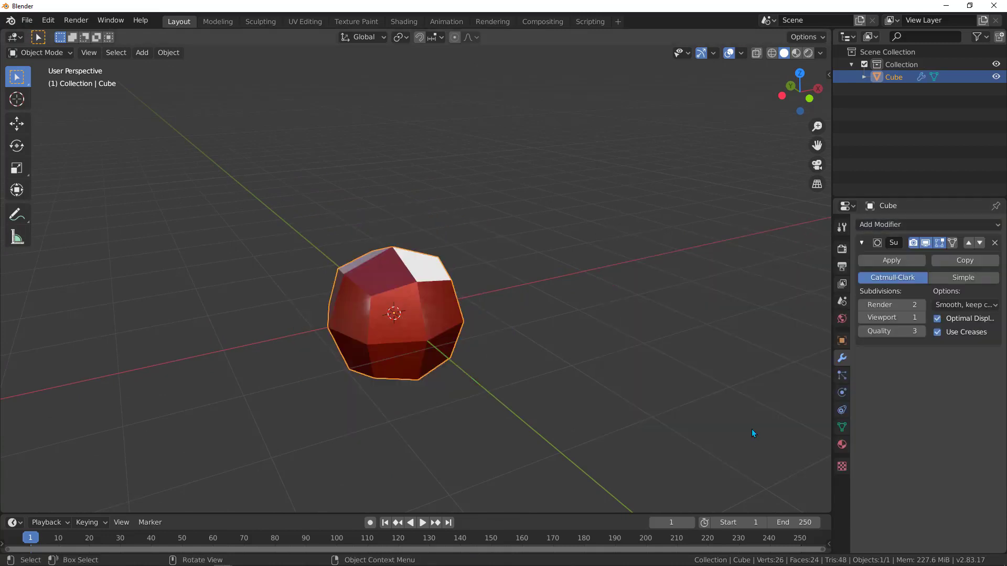
{"action": "middle_click_drag", "start_coordinate": [347, 312], "coordinate": [382, 299]}
{"action": "scroll", "coordinate": [383, 299], "scroll_direction": "up", "scroll_amount": 3}
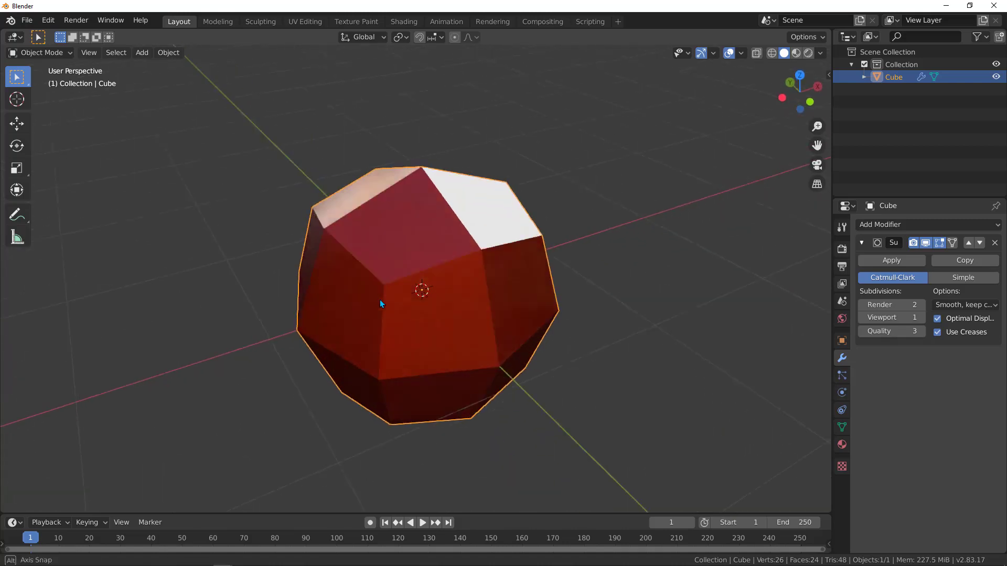
{"action": "left_click", "coordinate": [920, 318]}
{"action": "left_click", "coordinate": [921, 317]}
{"action": "left_click", "coordinate": [920, 318]}
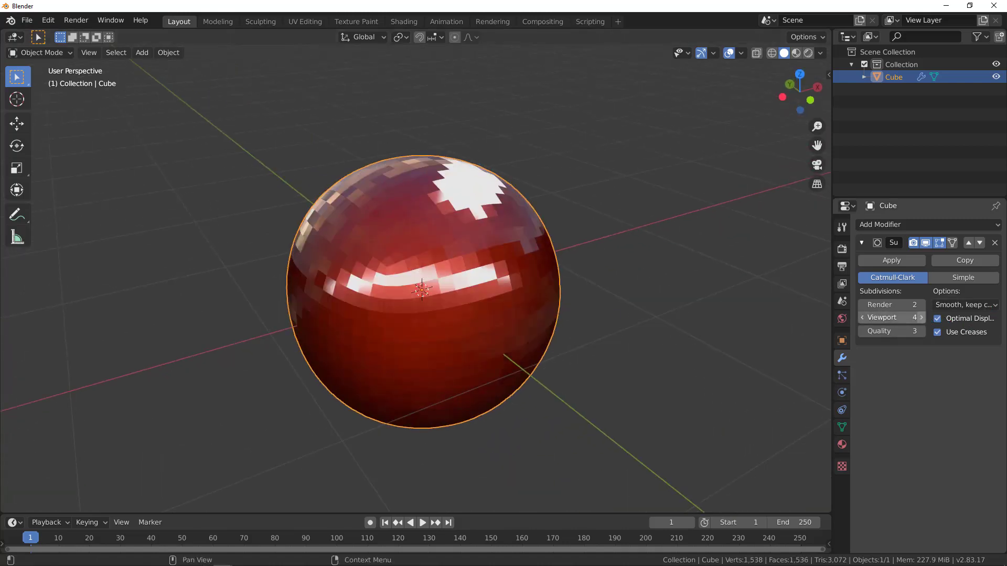
- Shade the subdivided cube smooth and switch to the front orthographic view
{"action": "middle_click_drag", "start_coordinate": [367, 286], "coordinate": [357, 310]}
{"action": "right_click", "coordinate": [416, 222]}
{"action": "left_click", "coordinate": [350, 222]}
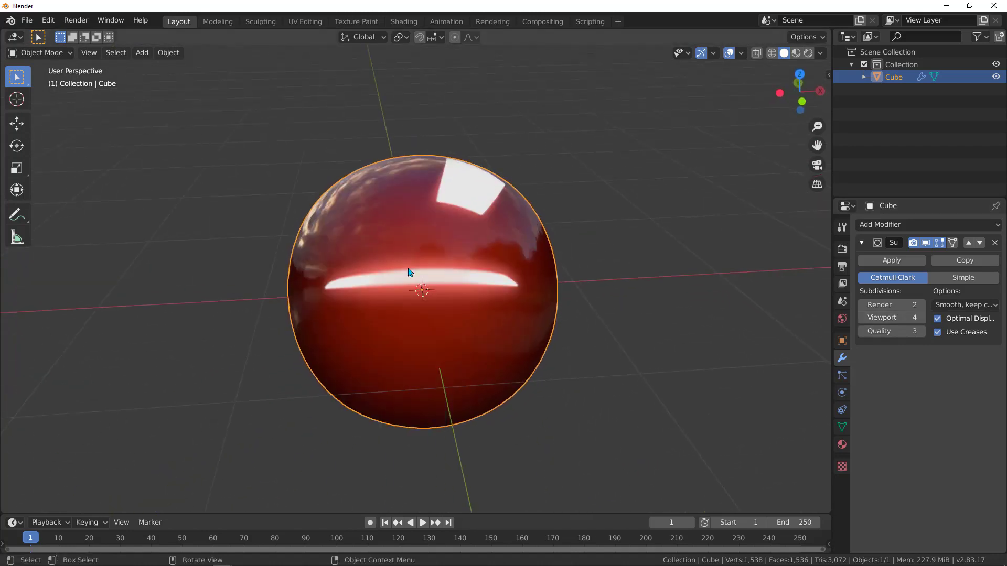
{"action": "middle_click_drag", "start_coordinate": [409, 272], "coordinate": [445, 284]}
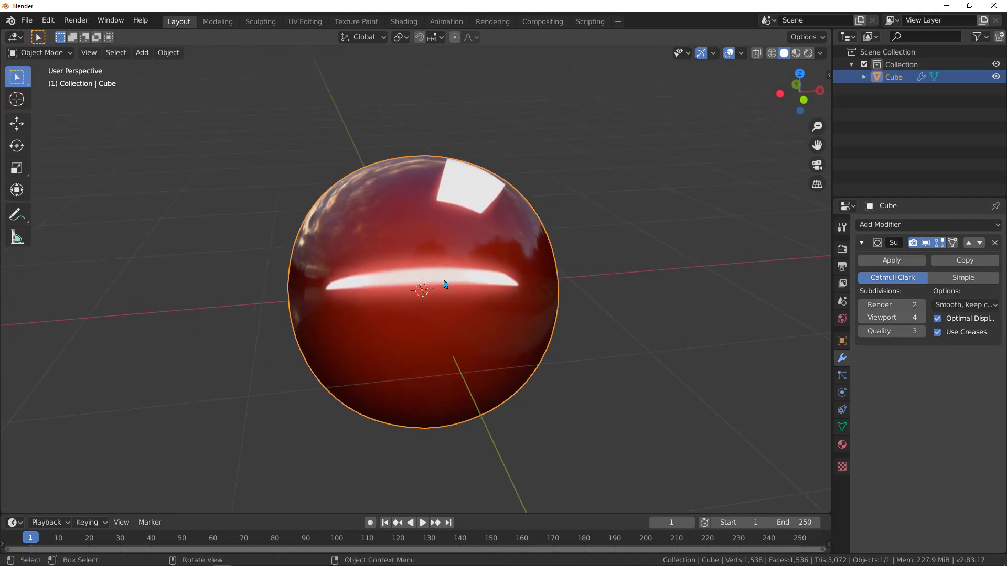
{"action": "key", "text": "KP_1"}
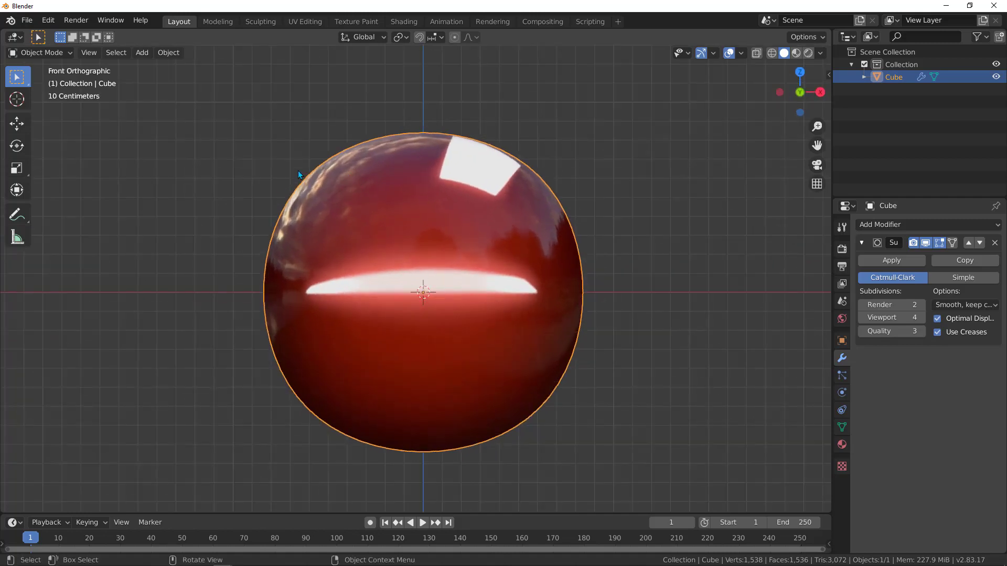
- Add a Cast modifier of type Sphere to the subdivided cube and inspect the shape from several angles
{"action": "left_click", "coordinate": [276, 181]}
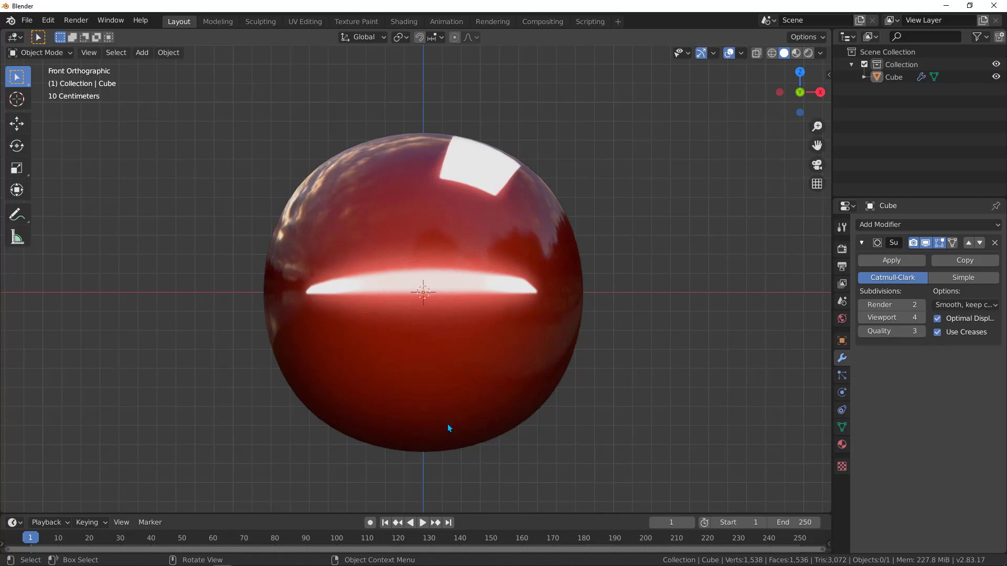
{"action": "left_click", "coordinate": [886, 225]}
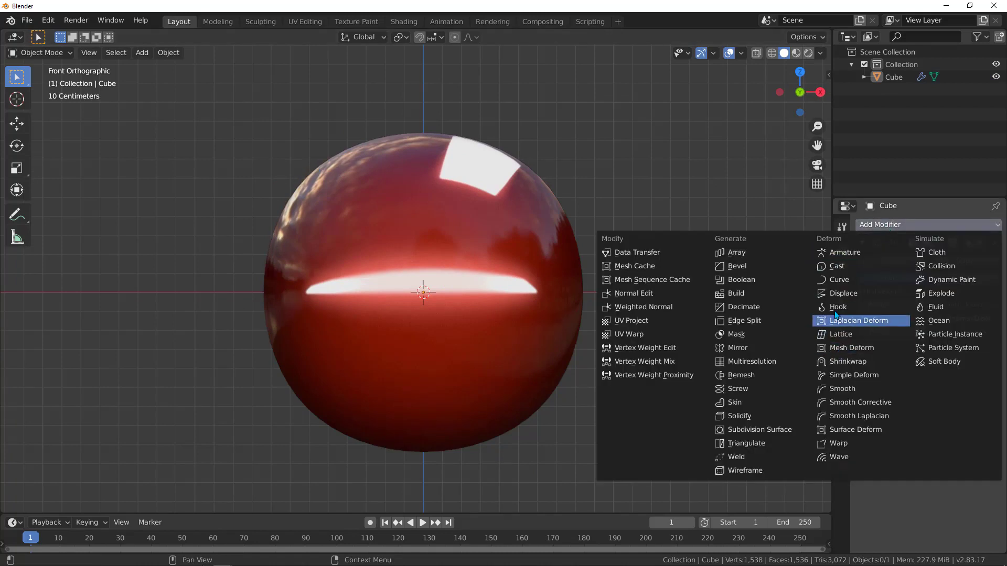
{"action": "left_click", "coordinate": [841, 268]}
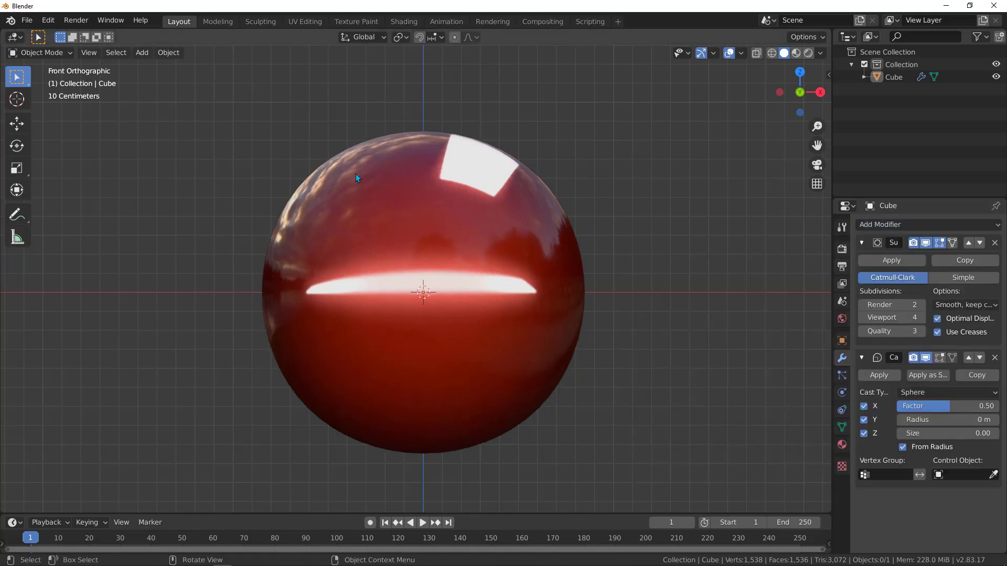
{"action": "middle_click_drag", "start_coordinate": [300, 238], "coordinate": [390, 234]}
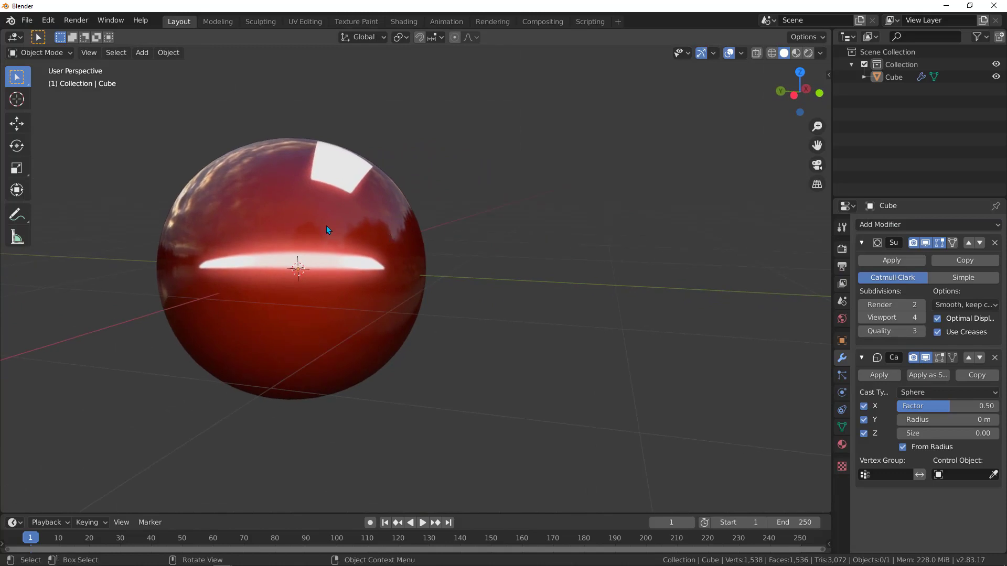
{"action": "left_click", "coordinate": [331, 248]}
{"action": "middle_click_drag", "start_coordinate": [331, 248], "coordinate": [359, 161]}
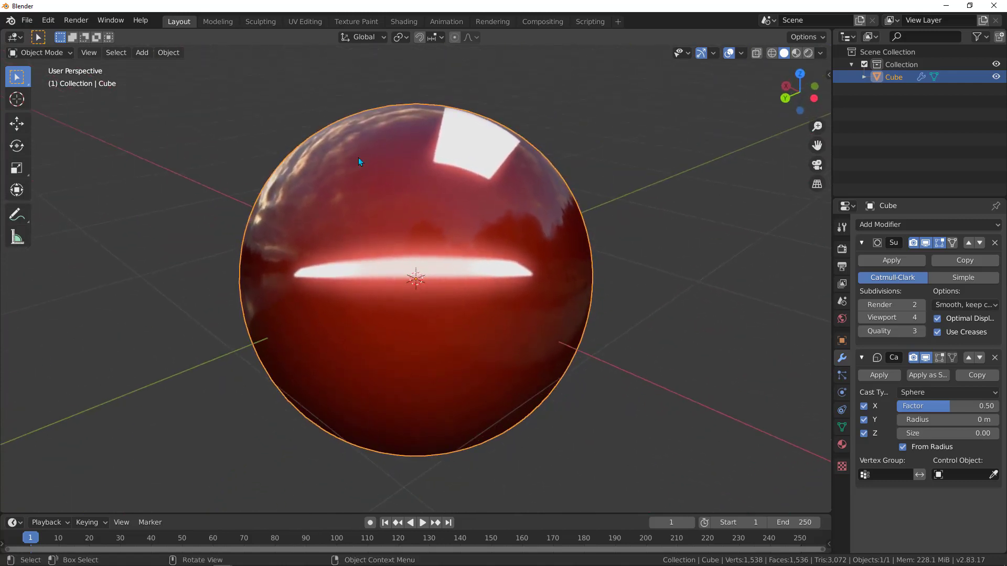
{"action": "middle_click_drag", "start_coordinate": [555, 401], "coordinate": [467, 260]}
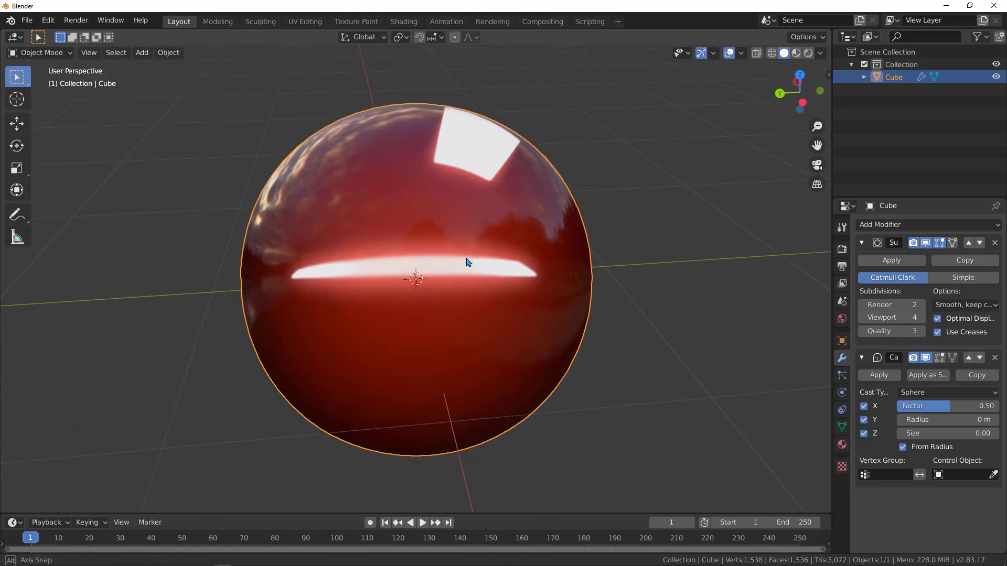
- Remove the Cast and Subdivision Surface modifiers from the cube
{"action": "left_click", "coordinate": [995, 358]}
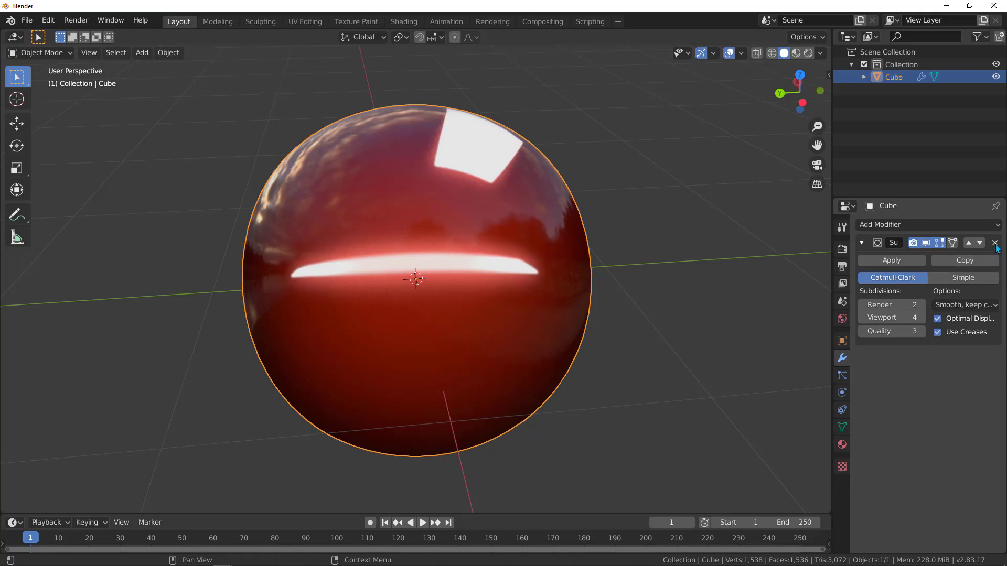
{"action": "left_click", "coordinate": [994, 243]}
{"action": "scroll", "coordinate": [447, 258], "scroll_direction": "down", "scroll_amount": 5}
{"action": "middle_click_drag", "start_coordinate": [373, 301], "coordinate": [573, 199]}
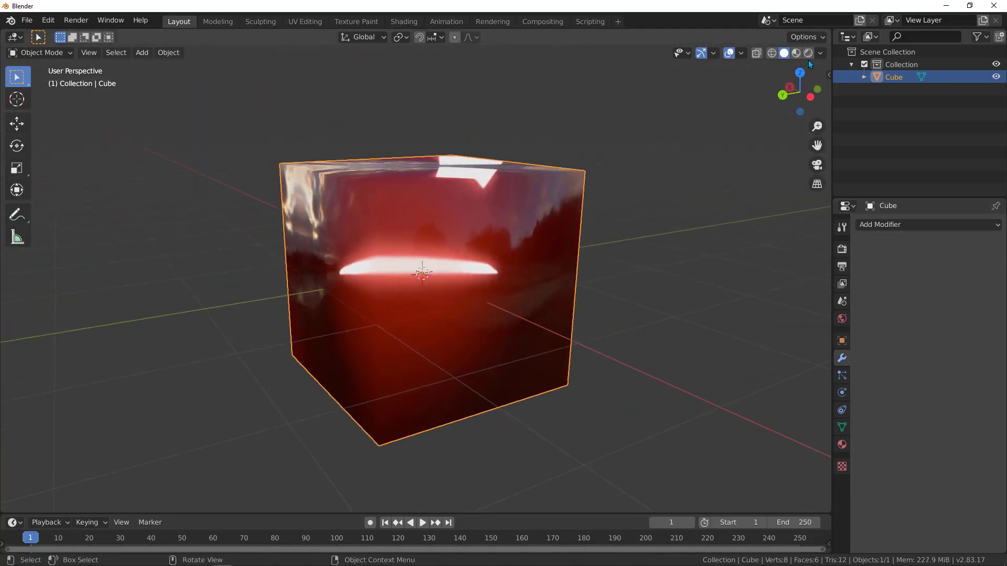
- Change the viewport MatCap from glossy red to the plain light grey one
{"action": "left_click", "coordinate": [821, 53]}
{"action": "left_click", "coordinate": [810, 143]}
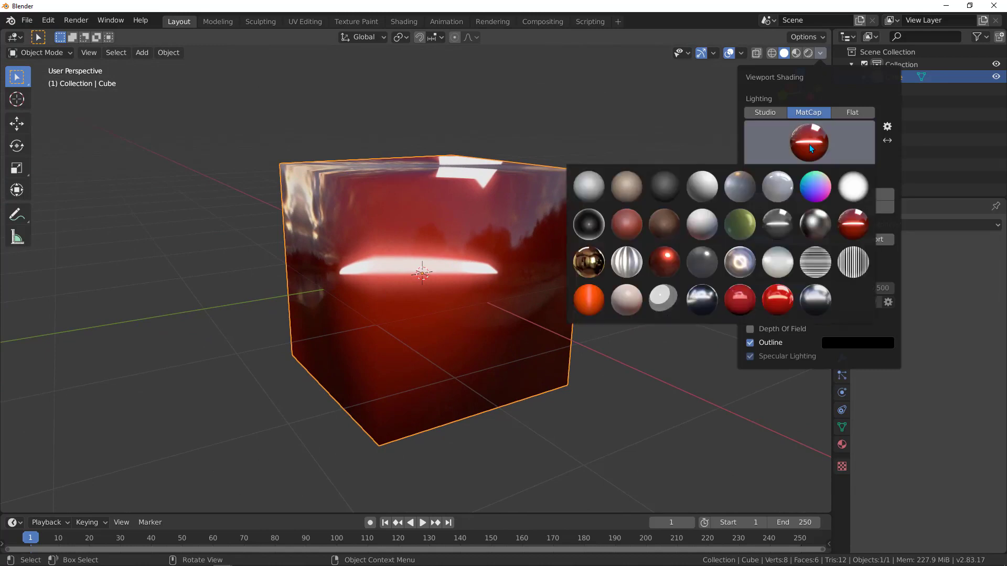
{"action": "left_click", "coordinate": [589, 187]}
{"action": "middle_click_drag", "start_coordinate": [447, 234], "coordinate": [422, 287]}
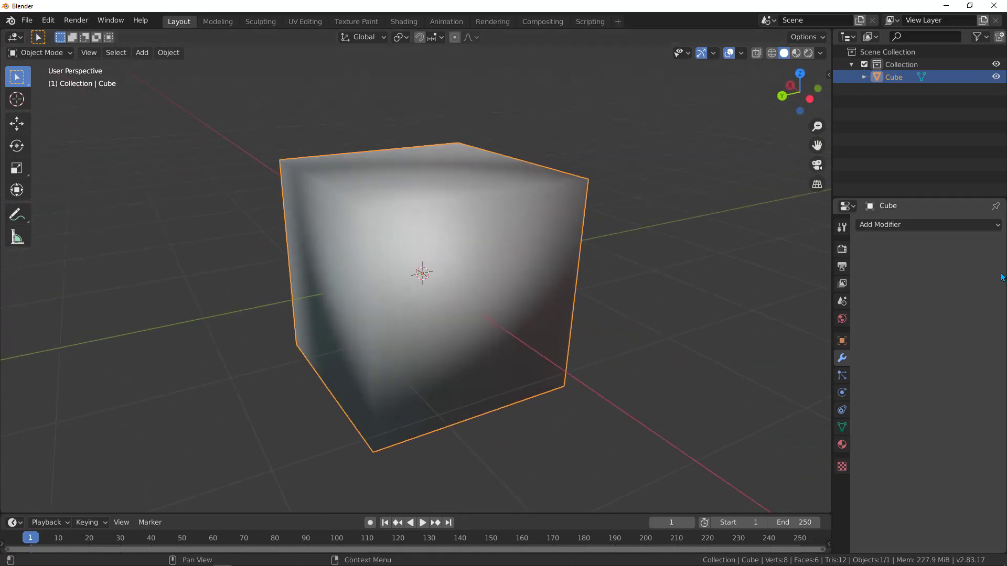
- Add a Bevel modifier to the cube and display its wireframe over the shading
{"action": "left_click", "coordinate": [898, 229]}
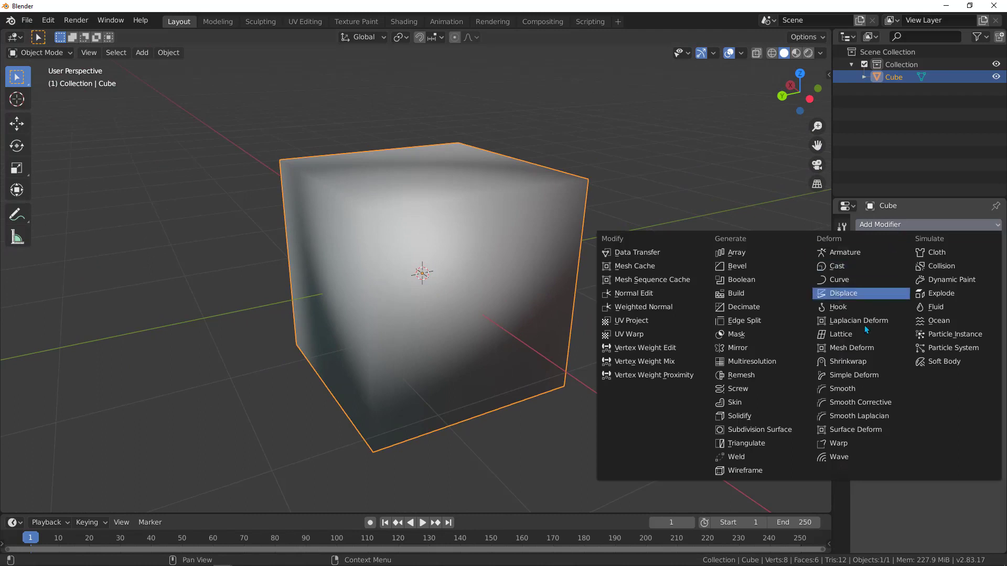
{"action": "left_click", "coordinate": [741, 267]}
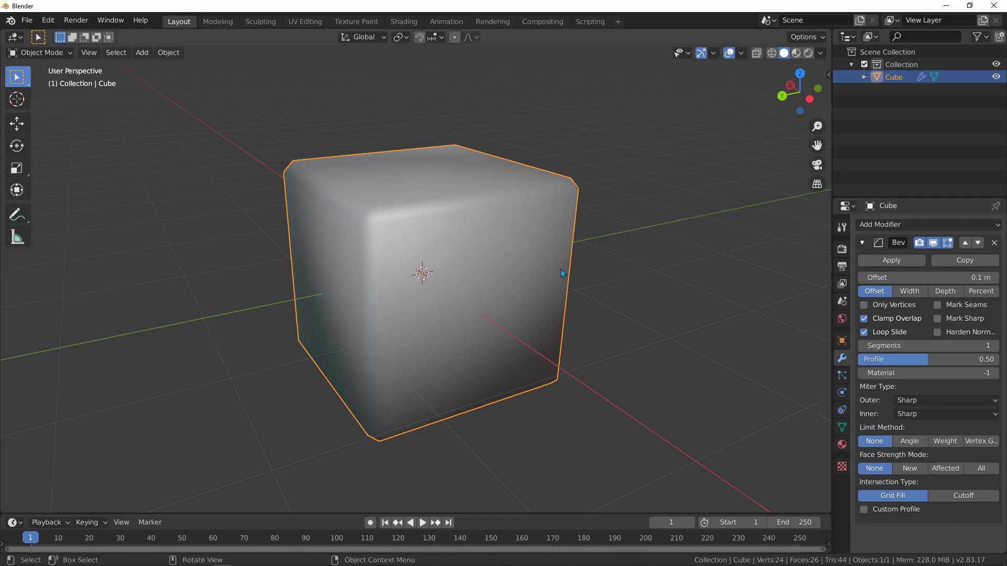
{"action": "middle_click_drag", "start_coordinate": [561, 269], "coordinate": [288, 230]}
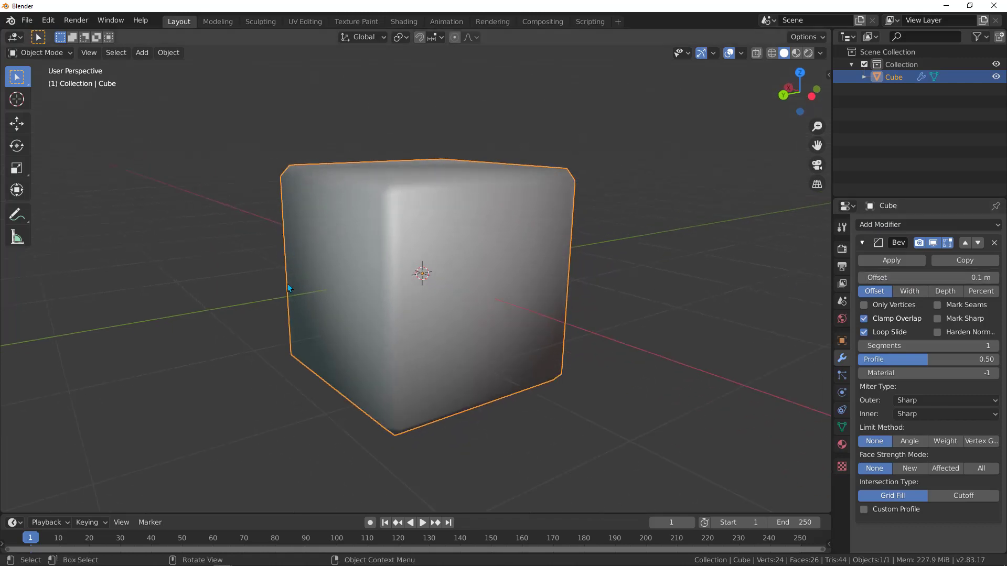
{"action": "key", "text": "shift+z"}
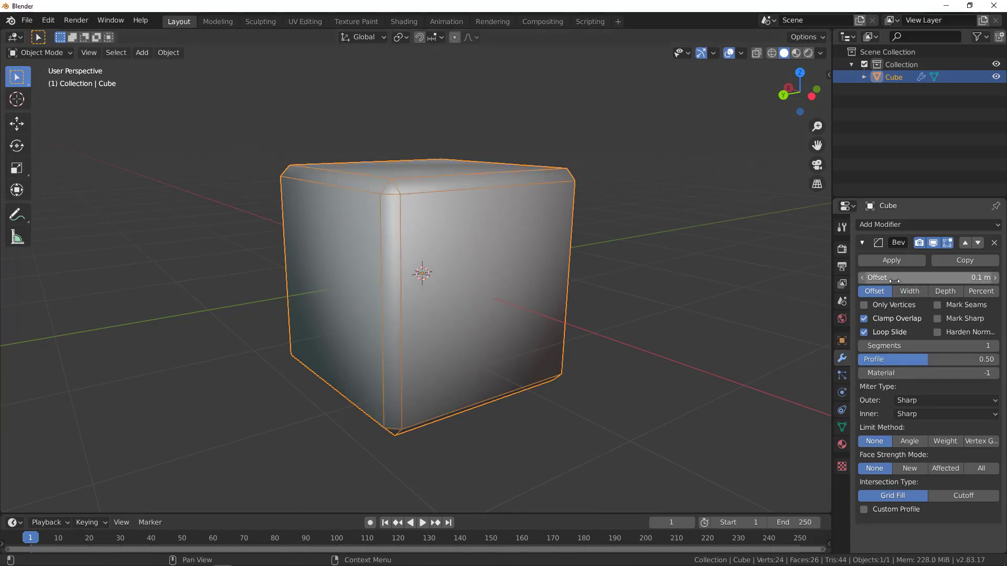
- Raise the bevel offset to 2 m, disable Clamp Overlap, reduce the offset to 1.47 m and re-enable Clamp Overlap
{"action": "left_click_drag", "start_coordinate": [894, 277], "coordinate": [985, 278]}
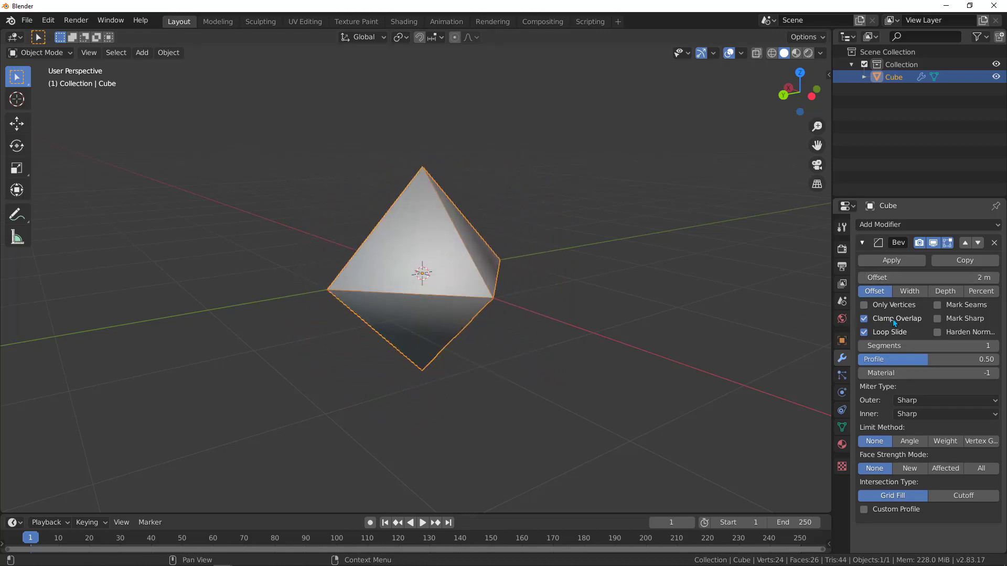
{"action": "left_click", "coordinate": [864, 320]}
{"action": "left_click_drag", "start_coordinate": [887, 278], "coordinate": [855, 278]}
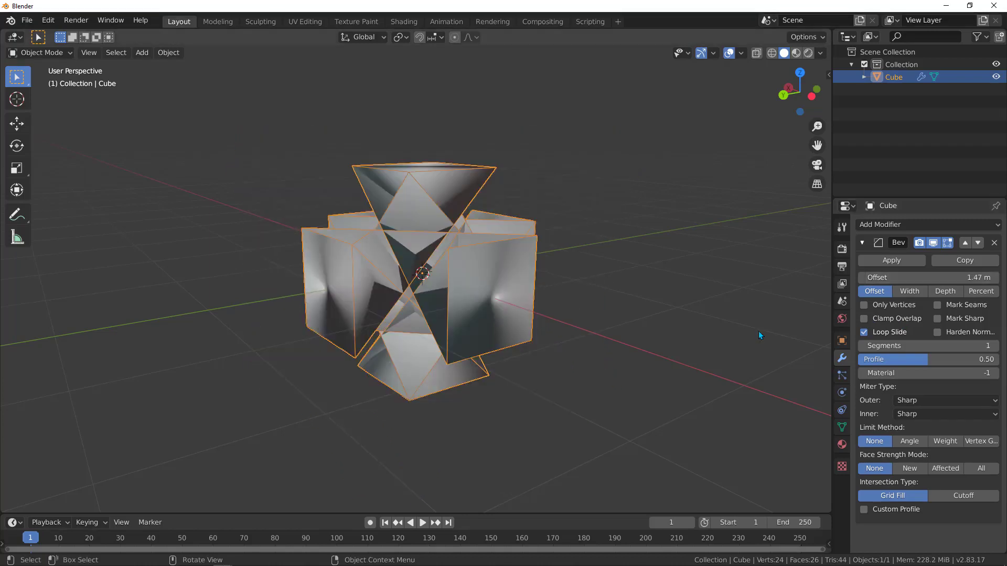
{"action": "left_click", "coordinate": [864, 318]}
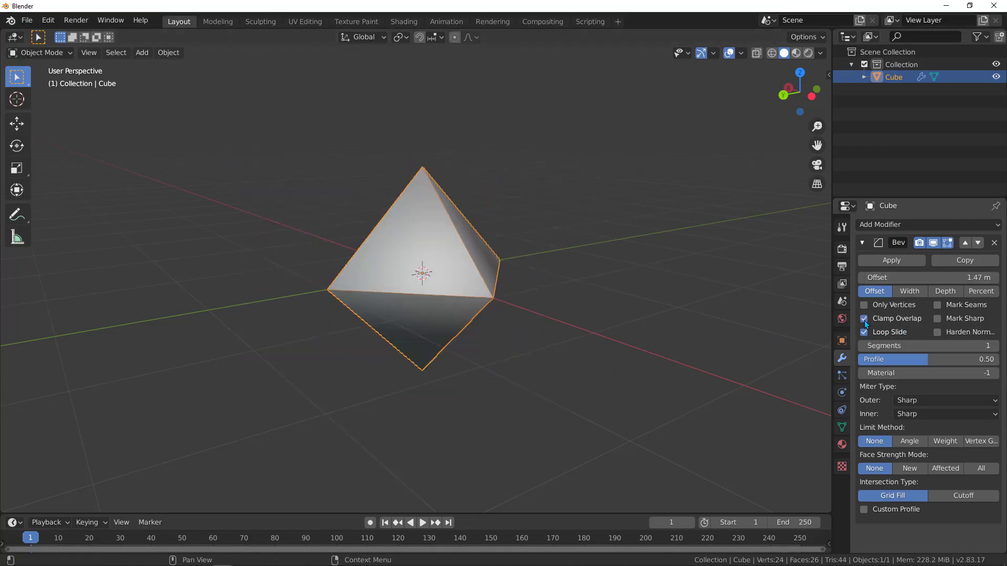
- Set the Bevel modifier's segments to 29 to round the octahedron into a sphere
{"action": "middle_click_drag", "start_coordinate": [493, 218], "coordinate": [441, 233]}
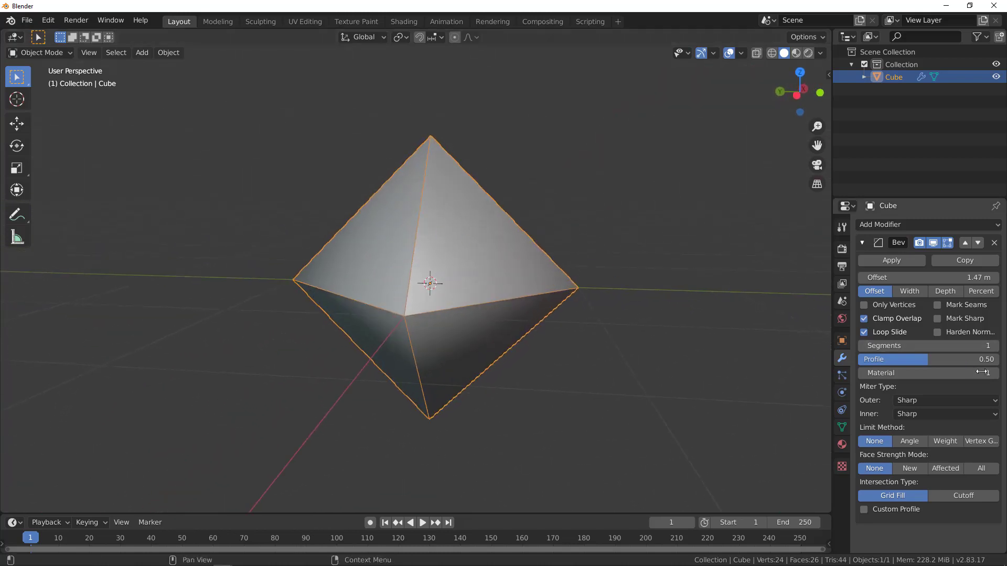
{"action": "left_click_drag", "start_coordinate": [886, 346], "coordinate": [980, 346]}
{"action": "middle_click_drag", "start_coordinate": [337, 225], "coordinate": [527, 232]}
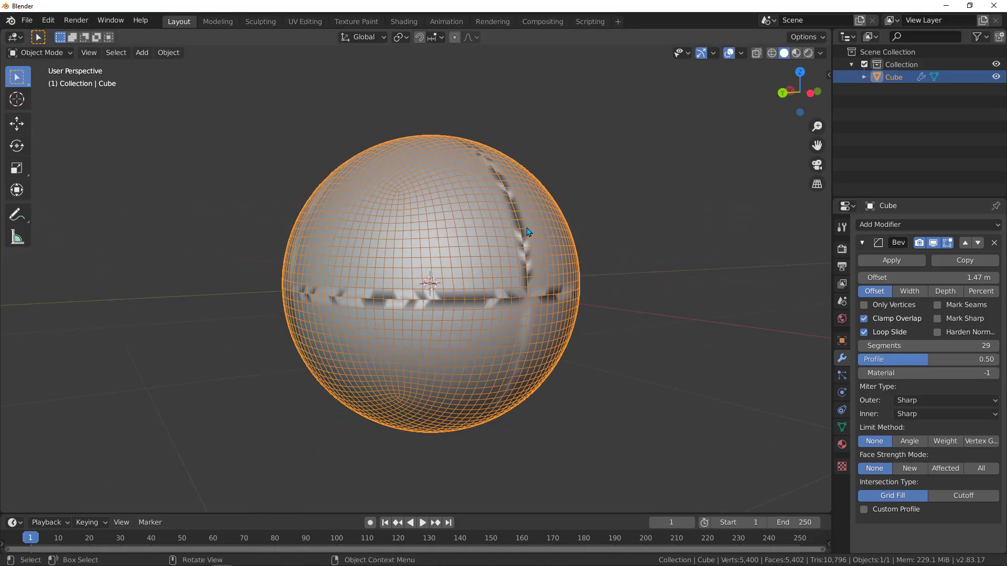
- Examine the bevelled sphere's outline in front view and the shading along its seams up close
{"action": "middle_click_drag", "start_coordinate": [331, 300], "coordinate": [425, 217]}
{"action": "key", "text": "KP_1"}
{"action": "scroll", "coordinate": [426, 219], "scroll_direction": "down", "scroll_amount": 4}
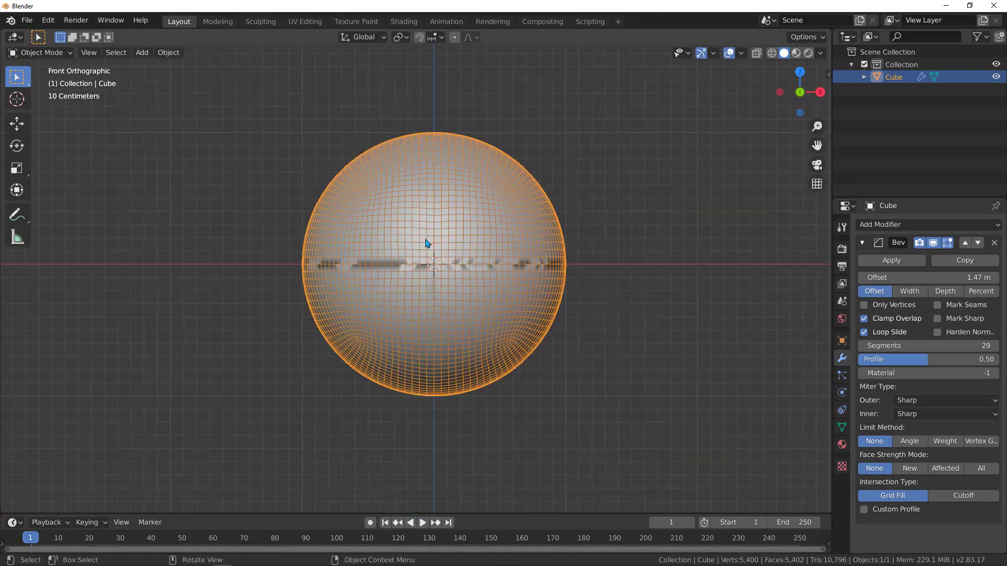
{"action": "scroll", "coordinate": [445, 247], "scroll_direction": "up", "scroll_amount": 3}
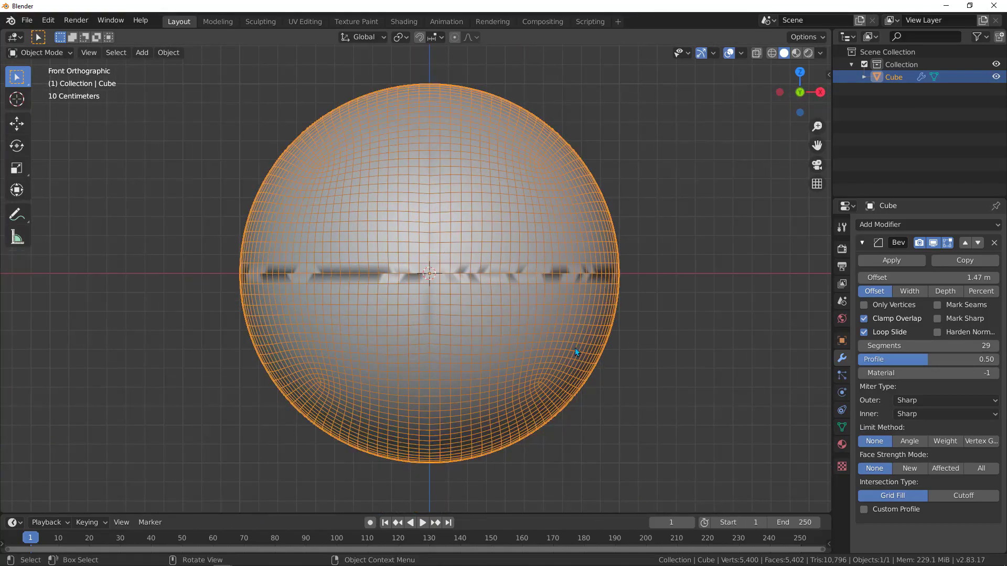
{"action": "middle_click_drag", "start_coordinate": [367, 212], "coordinate": [402, 324]}
{"action": "scroll", "coordinate": [420, 340], "scroll_direction": "up", "scroll_amount": 3}
{"action": "scroll", "coordinate": [431, 271], "scroll_direction": "up", "scroll_amount": 2}
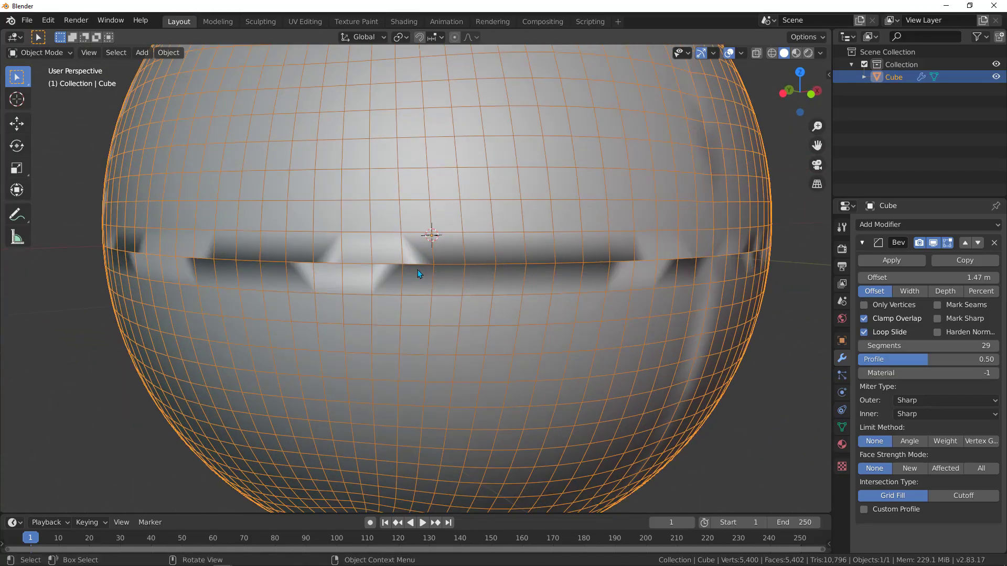
{"action": "middle_click_drag", "start_coordinate": [417, 269], "coordinate": [362, 270]}
{"action": "scroll", "coordinate": [445, 281], "scroll_direction": "down", "scroll_amount": 3}
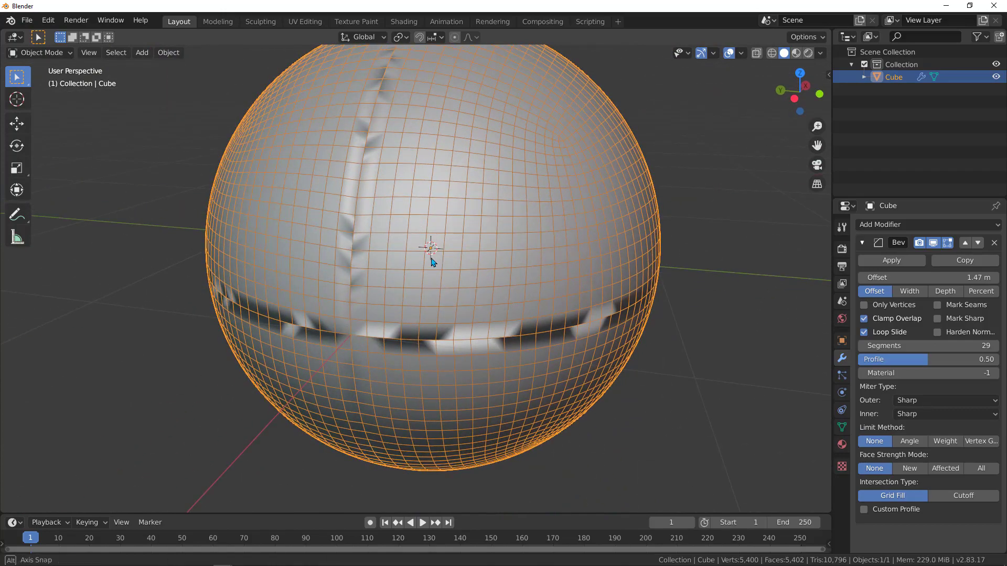
{"action": "middle_click_drag", "start_coordinate": [431, 259], "coordinate": [371, 309]}
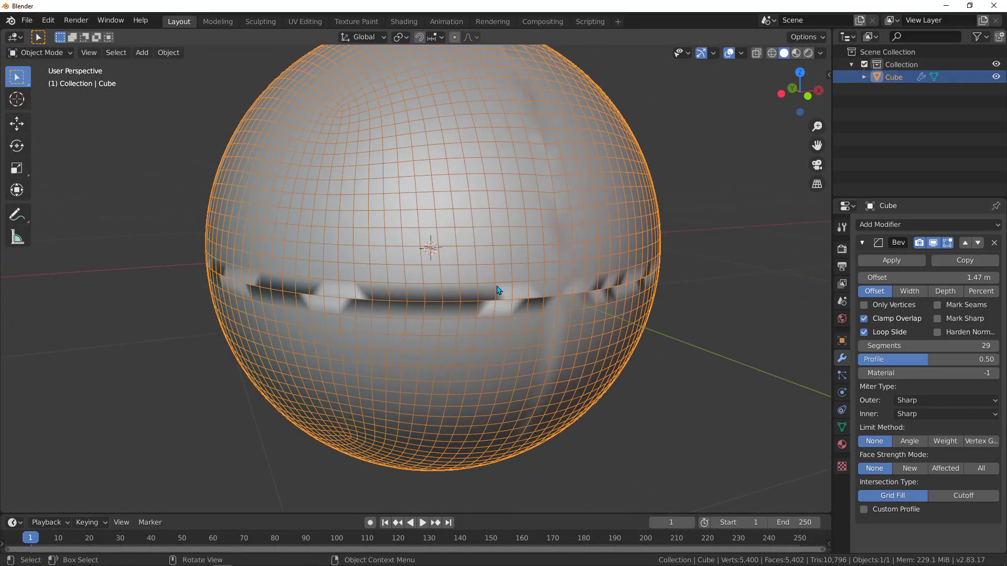
- Apply the Bevel modifier and weld the mesh's duplicate vertices by confirming a zero-distance move of all vertices with Auto Merge on
{"action": "left_click", "coordinate": [898, 260]}
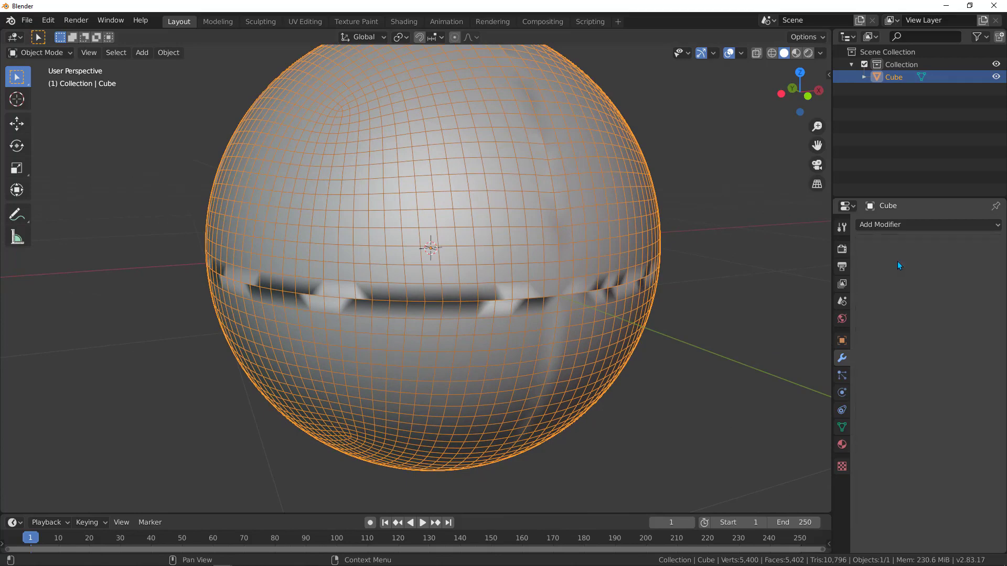
{"action": "middle_click_drag", "start_coordinate": [449, 315], "coordinate": [456, 296]}
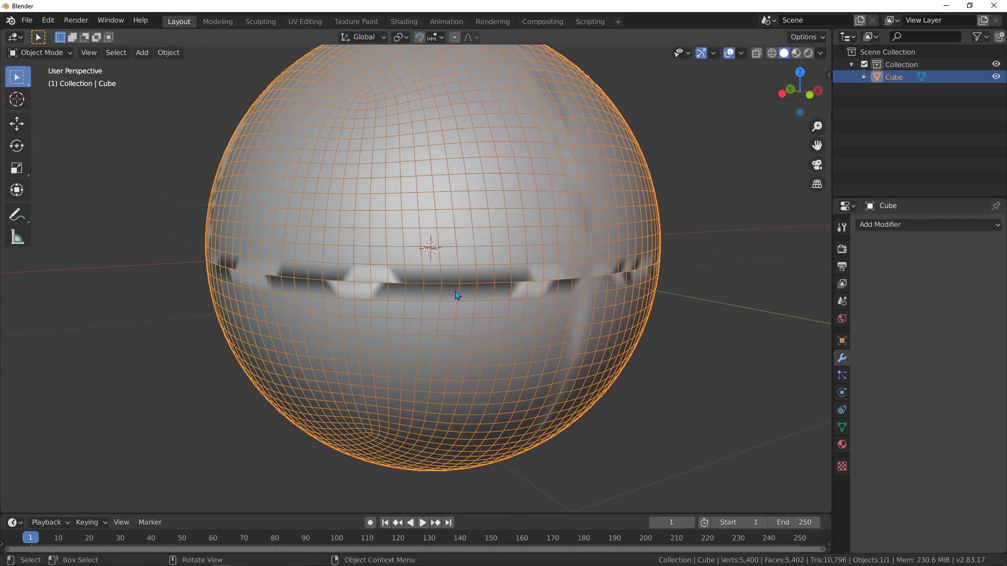
{"action": "key", "text": "Tab"}
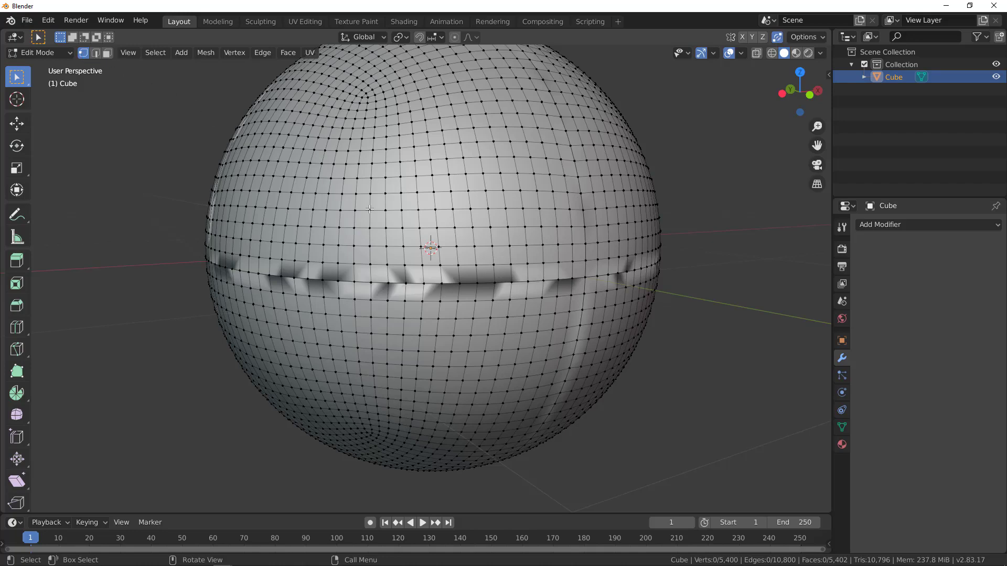
{"action": "key", "text": "a"}
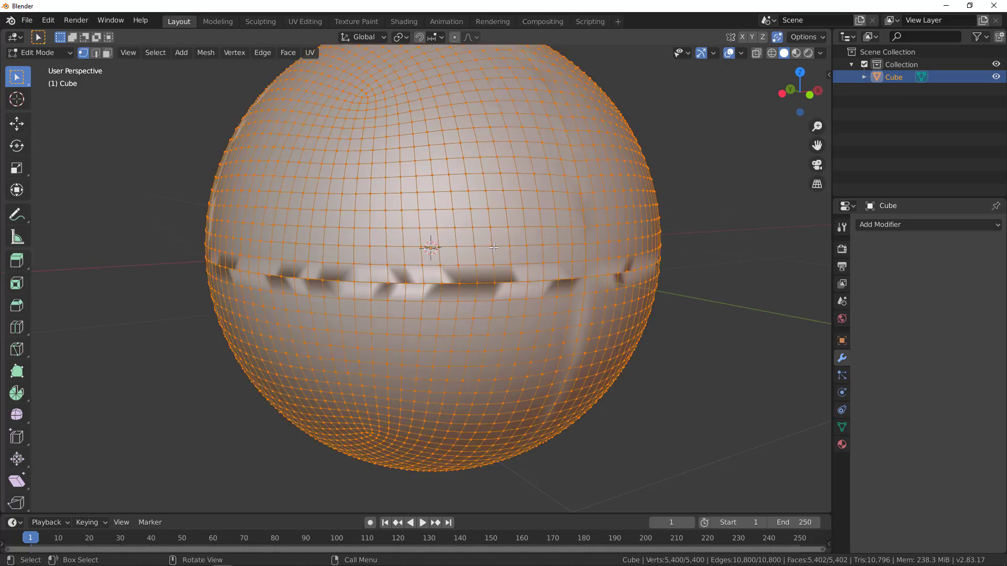
{"action": "middle_click_drag", "start_coordinate": [494, 248], "coordinate": [507, 250]}
{"action": "key", "text": "g"}
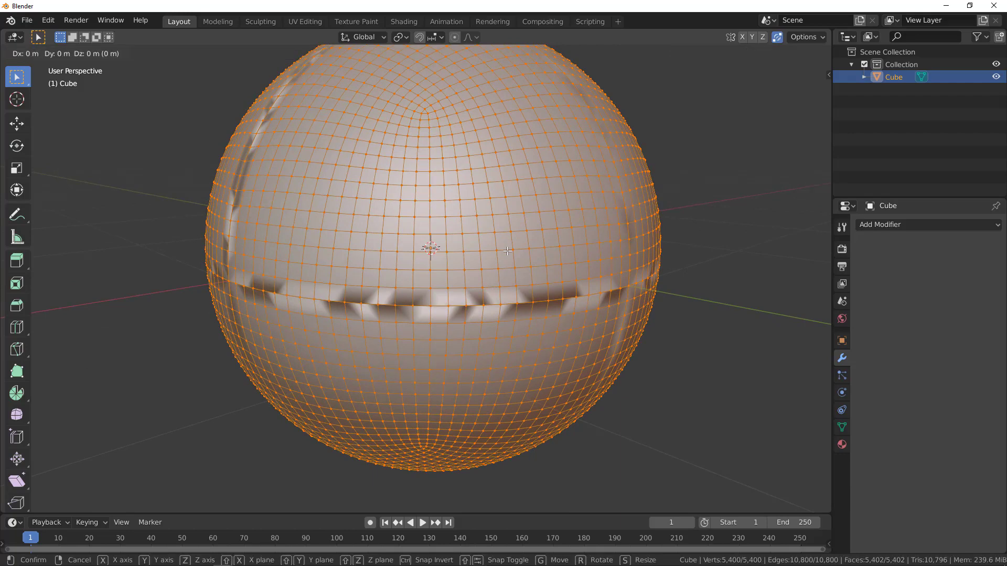
{"action": "left_click", "coordinate": [507, 251]}
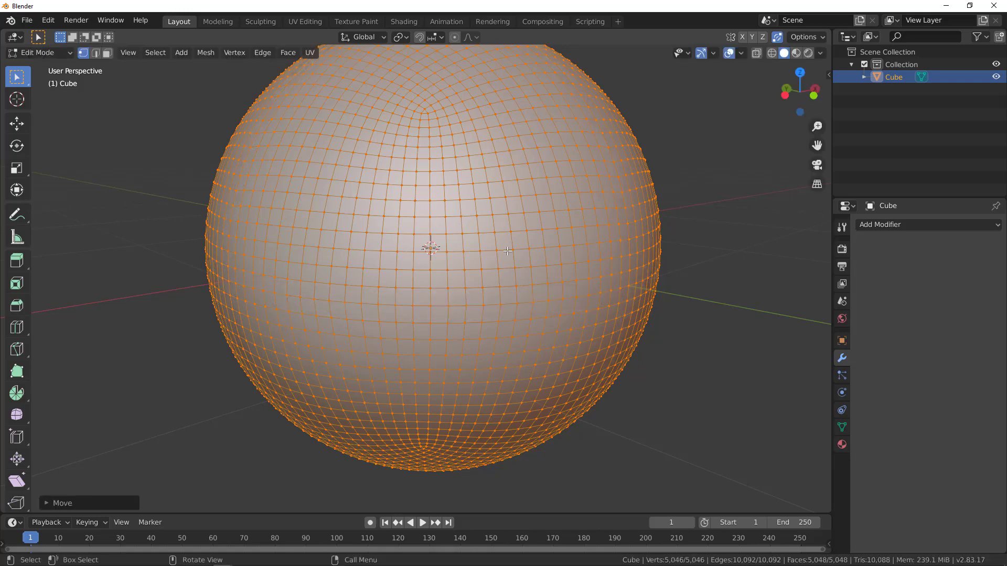
{"action": "middle_click_drag", "start_coordinate": [577, 270], "coordinate": [525, 269]}
{"action": "key", "text": "Tab"}
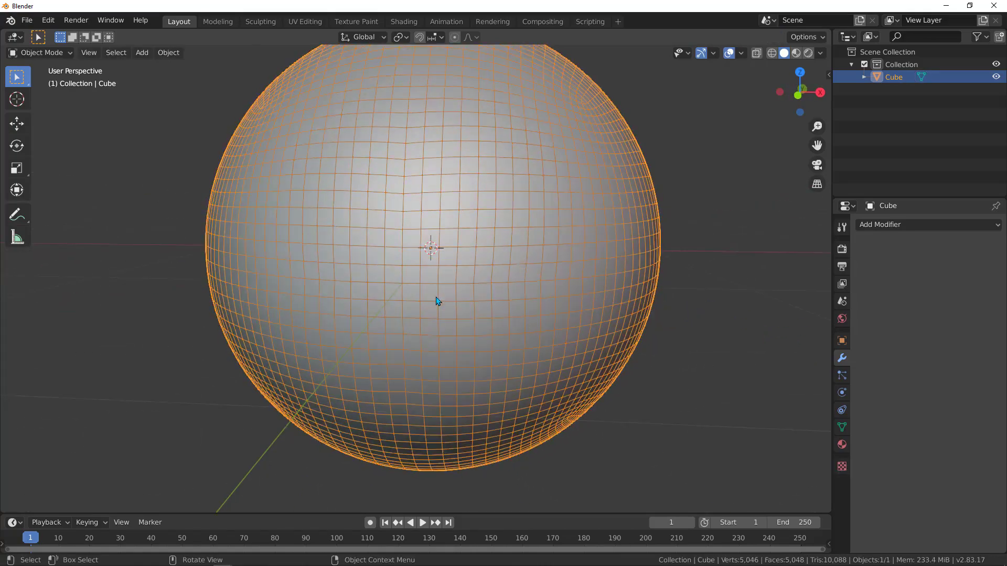
- Enable the Wireframe option in the sphere's object-level Viewport Display settings
{"action": "mouse_move", "coordinate": [438, 301]}
{"action": "middle_mouse_down"}
{"action": "mouse_move", "coordinate": [494, 265]}
{"action": "mouse_move", "coordinate": [483, 304]}
{"action": "mouse_move", "coordinate": [410, 276]}
{"action": "mouse_move", "coordinate": [447, 269]}
{"action": "mouse_move", "coordinate": [454, 306]}
{"action": "mouse_move", "coordinate": [413, 308]}
{"action": "mouse_move", "coordinate": [458, 285]}
{"action": "mouse_move", "coordinate": [436, 286]}
{"action": "middle_mouse_up"}
{"action": "scroll", "coordinate": [481, 309], "scroll_direction": "down", "scroll_amount": 3}
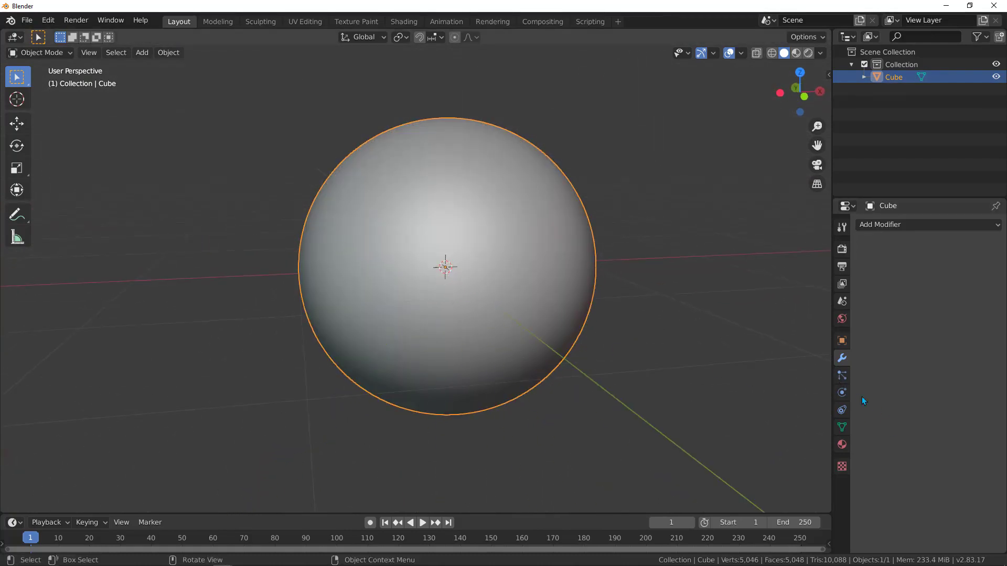
{"action": "left_click", "coordinate": [842, 342]}
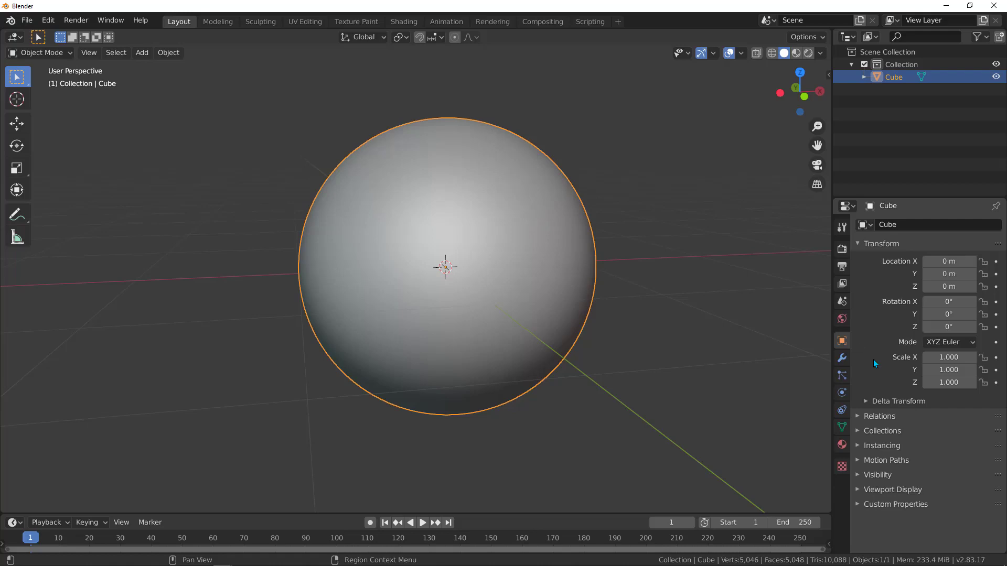
{"action": "left_click", "coordinate": [859, 488]}
{"action": "scroll", "coordinate": [892, 500], "scroll_direction": "down", "scroll_amount": 2}
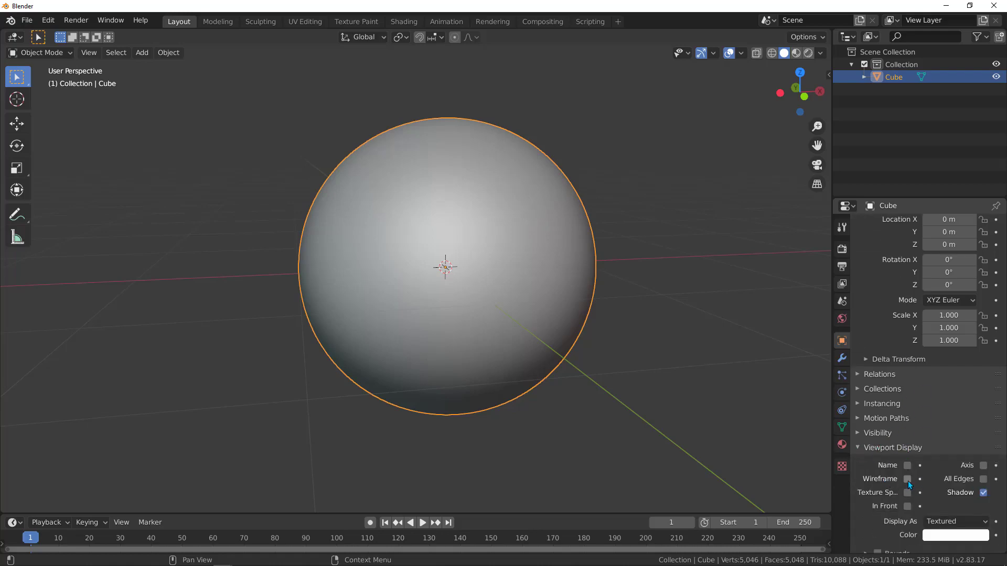
{"action": "left_click", "coordinate": [907, 480]}
{"action": "left_click", "coordinate": [907, 480]}
{"action": "left_click", "coordinate": [907, 479]}
{"action": "left_click", "coordinate": [907, 480]}
{"action": "left_click", "coordinate": [907, 479]}
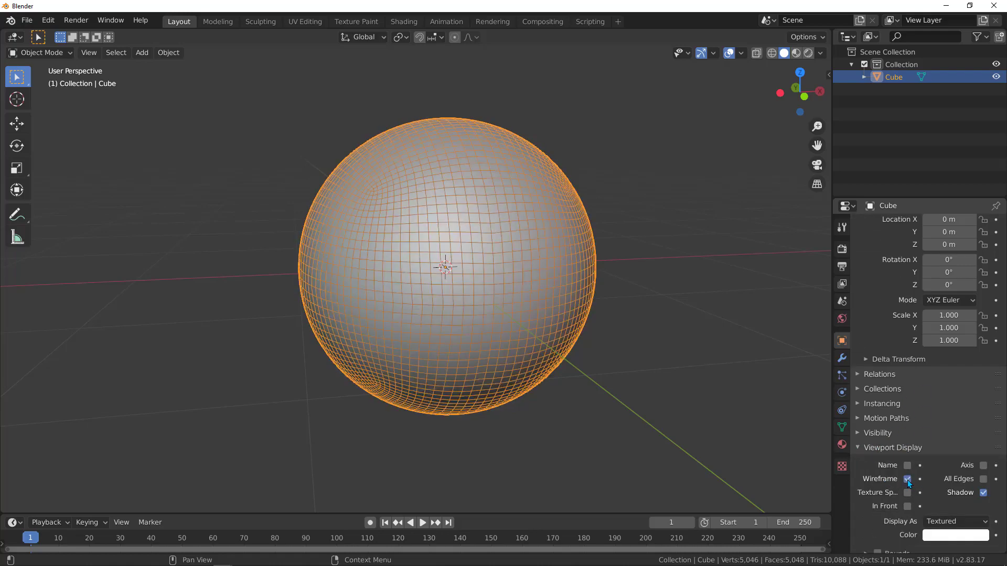
- Turn off the sphere's Wireframe viewport display and test the shortcut assigned to that option
{"action": "left_click", "coordinate": [907, 480]}
{"action": "right_click", "coordinate": [907, 480]}
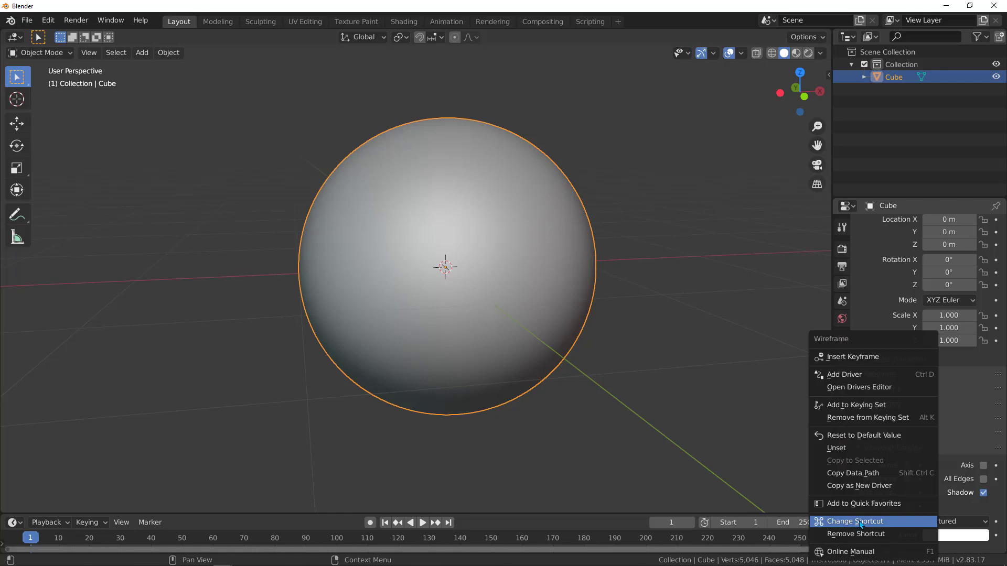
{"action": "middle_click_drag", "start_coordinate": [542, 329], "coordinate": [533, 328]}
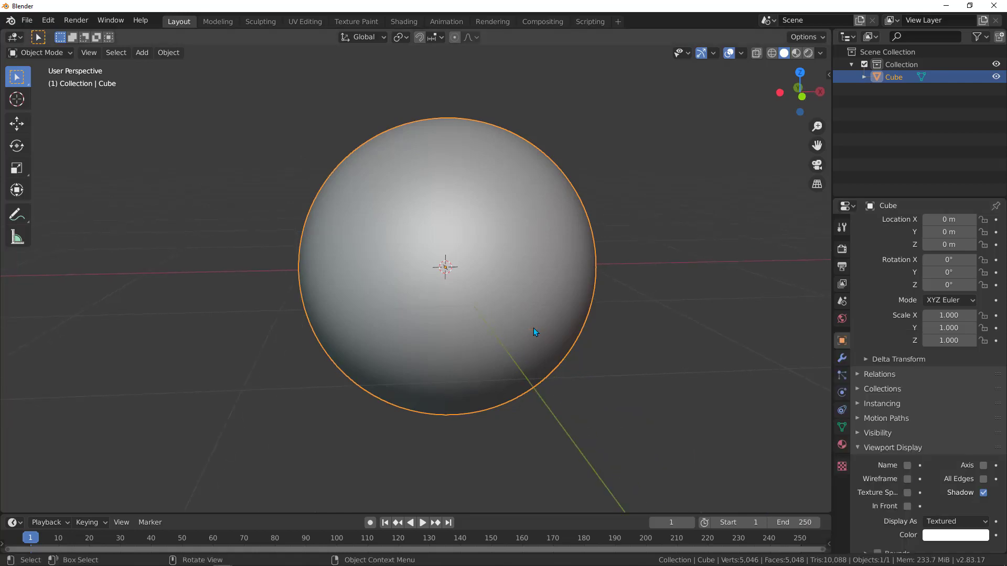
{"action": "key", "text": "w"}
{"action": "key", "text": "w"}
{"action": "key", "text": "w"}
{"action": "key", "text": "w"}
- Raise the sphere about 1.01 m along Z so it rests on the ground line in front view
{"action": "scroll", "coordinate": [460, 315], "scroll_direction": "down", "scroll_amount": 3}
{"action": "middle_click_drag", "start_coordinate": [461, 311], "coordinate": [510, 281]}
{"action": "key", "text": "KP_1"}
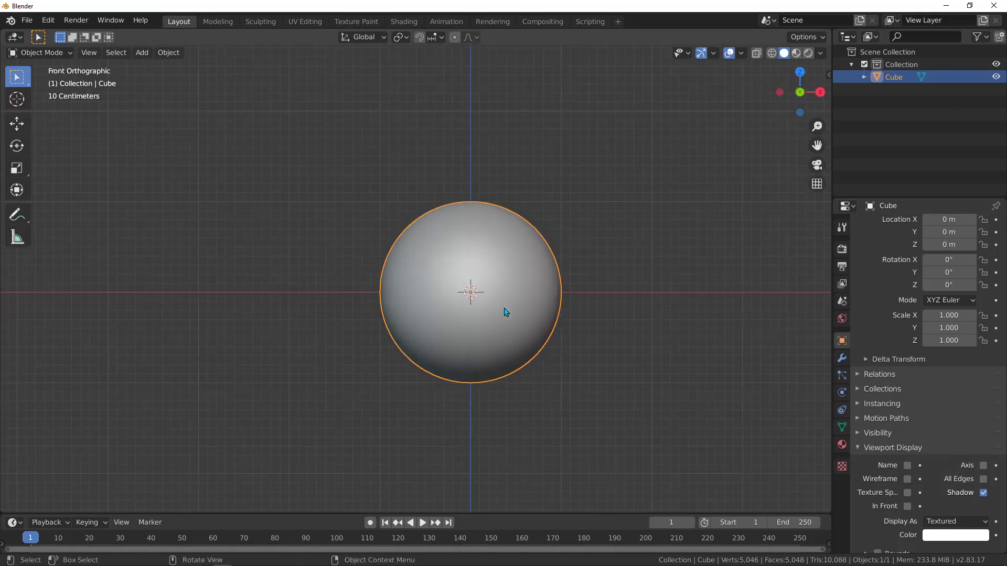
{"action": "key", "text": "g"}
{"action": "key", "text": "z"}
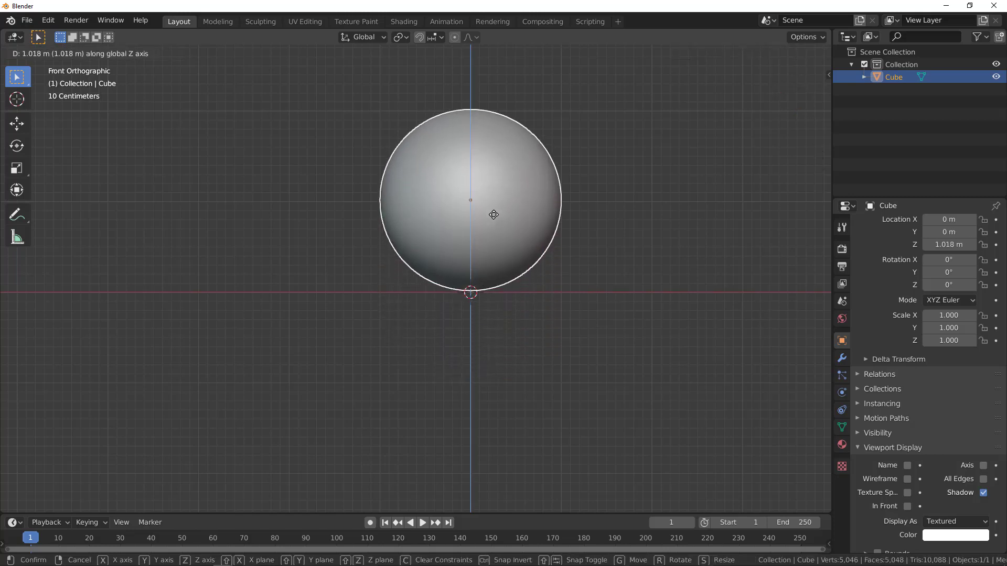
{"action": "left_click", "coordinate": [496, 230]}
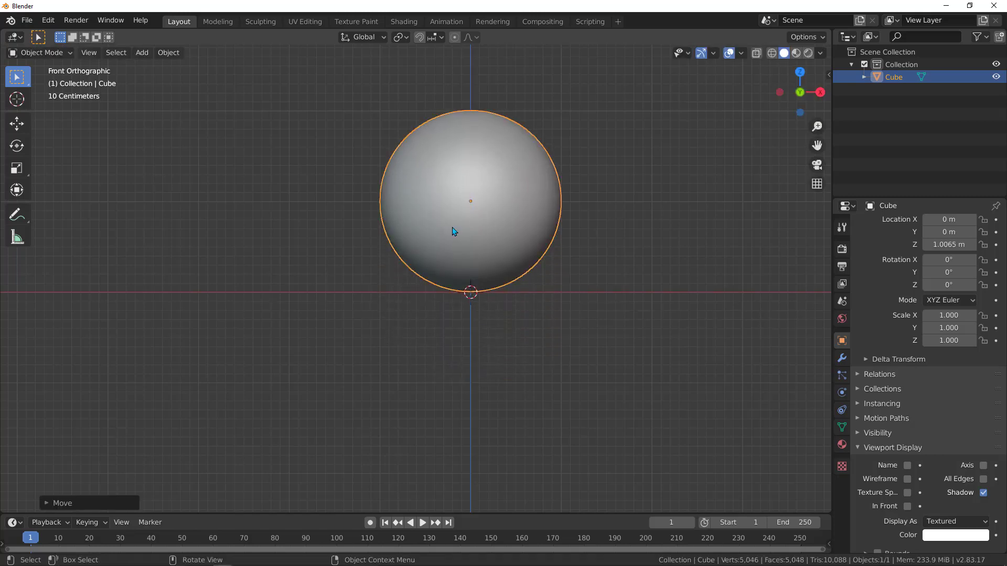
- Add a cube mesh and move it about 2.8 m along Y, behind the sphere
{"action": "middle_click_drag", "start_coordinate": [454, 232], "coordinate": [474, 256]}
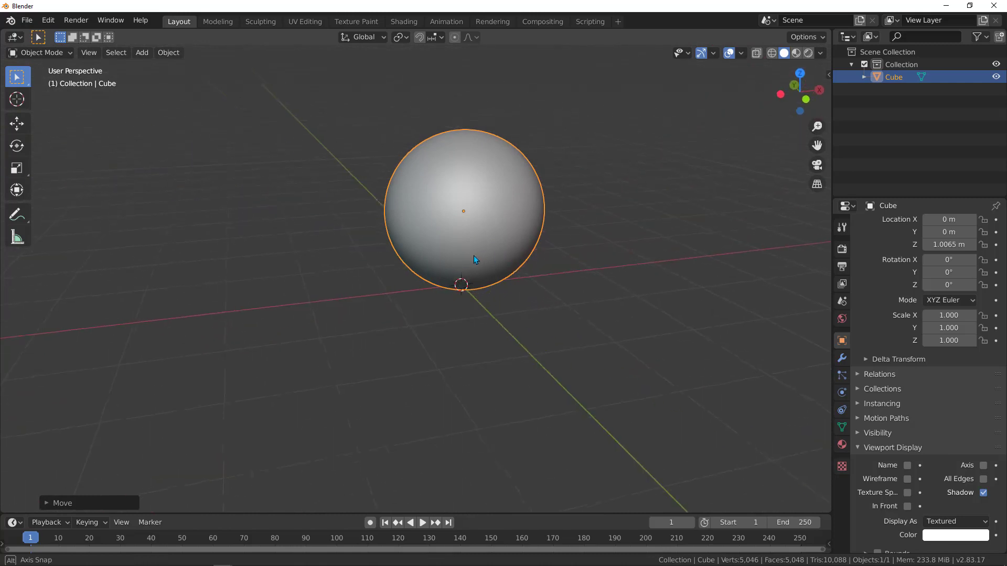
{"action": "key", "text": "shift+a"}
{"action": "mouse_move", "coordinate": [473, 256]}
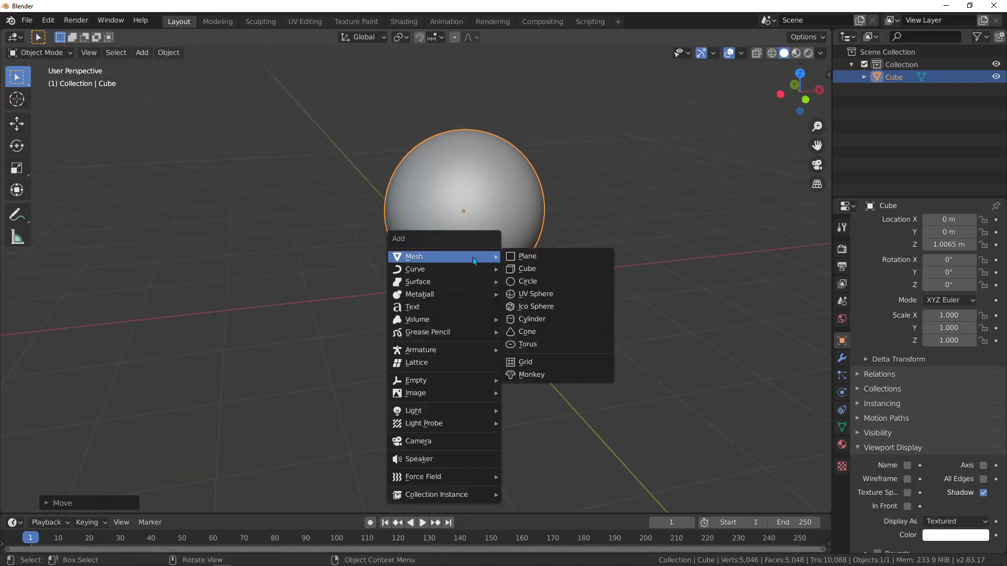
{"action": "left_click", "coordinate": [528, 269]}
{"action": "middle_click_drag", "start_coordinate": [527, 268], "coordinate": [565, 279]}
{"action": "key", "text": "g"}
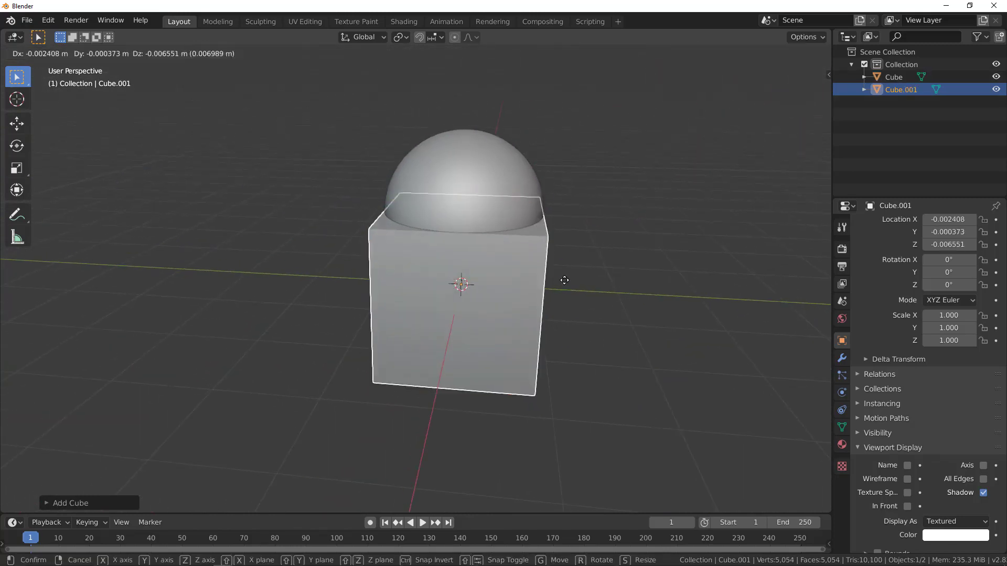
{"action": "key", "text": "y"}
{"action": "left_click", "coordinate": [366, 270]}
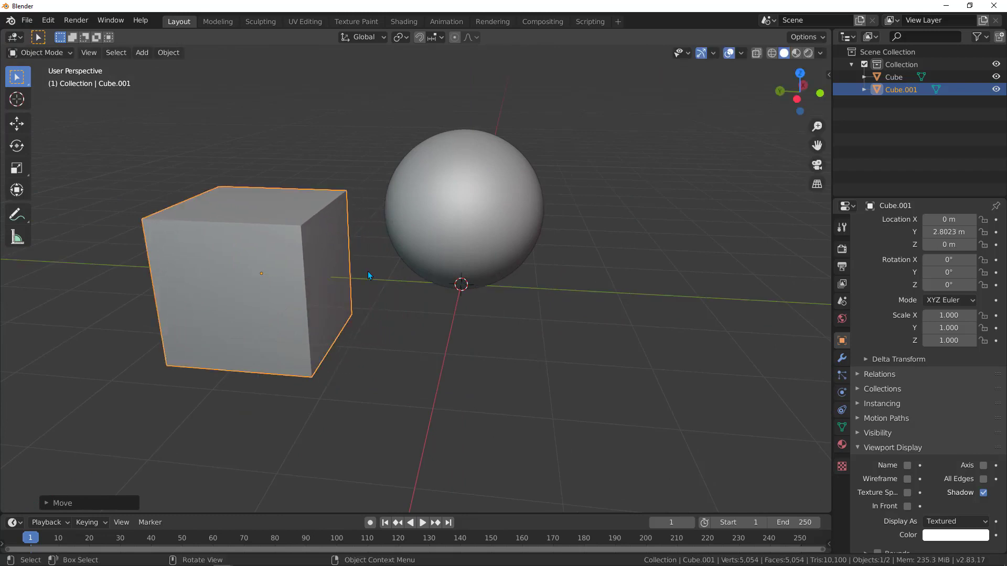
- Raise the new cube about 1.03 m along Z so its base sits near the ground line
{"action": "key", "text": "KP_1"}
{"action": "scroll", "coordinate": [325, 235], "scroll_direction": "up", "scroll_amount": 1, "text": "ctrl"}
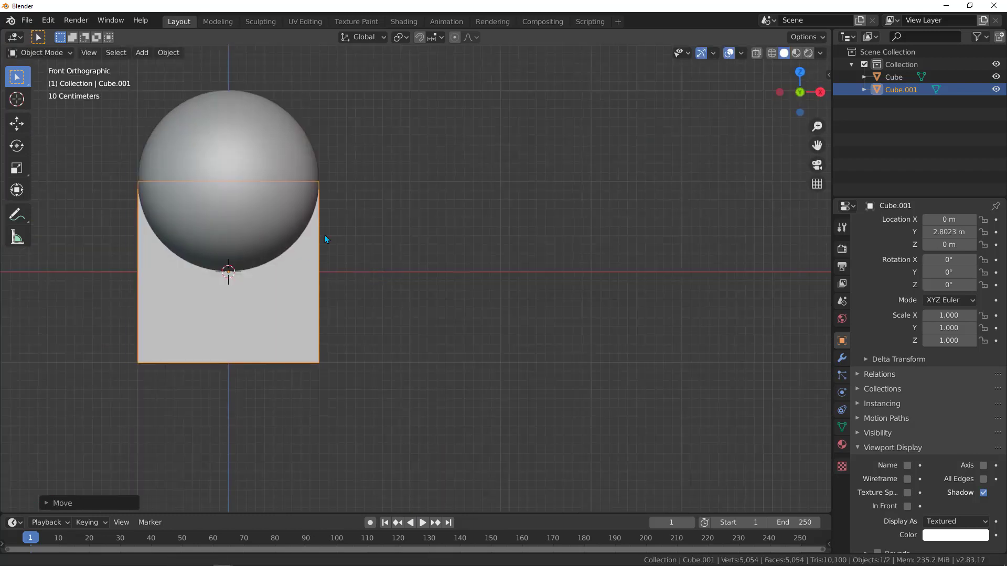
{"action": "middle_click_drag", "start_coordinate": [325, 239], "coordinate": [425, 279], "text": "shift"}
{"action": "key", "text": "g"}
{"action": "key", "text": "z"}
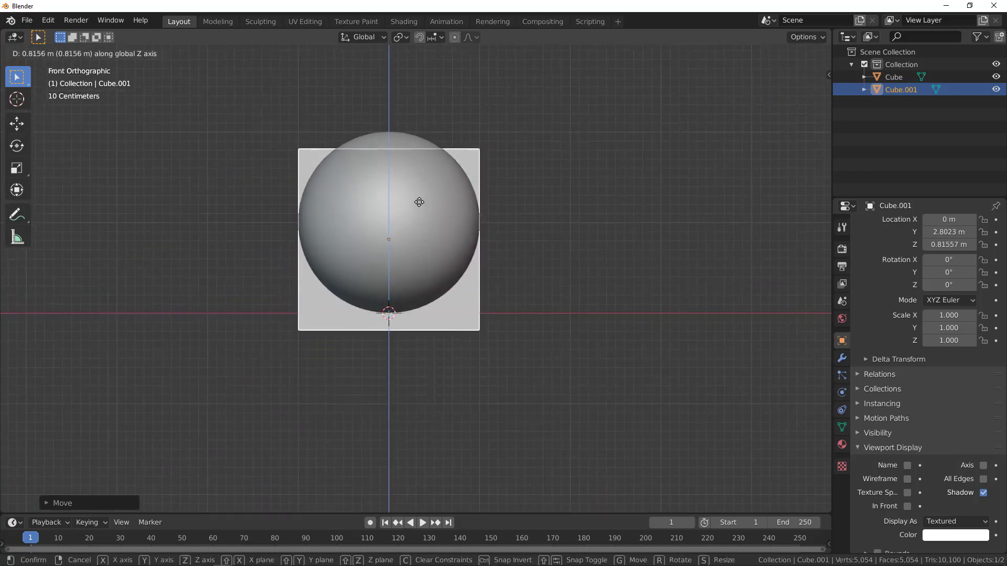
{"action": "left_click", "coordinate": [418, 184]}
- Stretch the cube behind the sphere to about 3.6 times its width in X and 1.35 times its height in Z
{"action": "key", "text": "s"}
{"action": "key", "text": "x"}
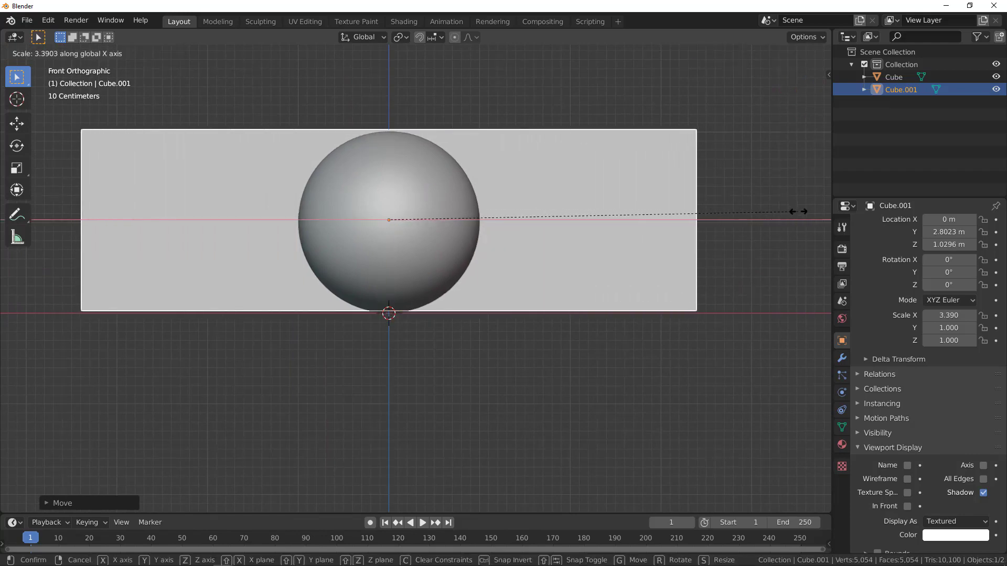
{"action": "left_click", "coordinate": [798, 212]}
{"action": "key", "text": "s"}
{"action": "key", "text": "z"}
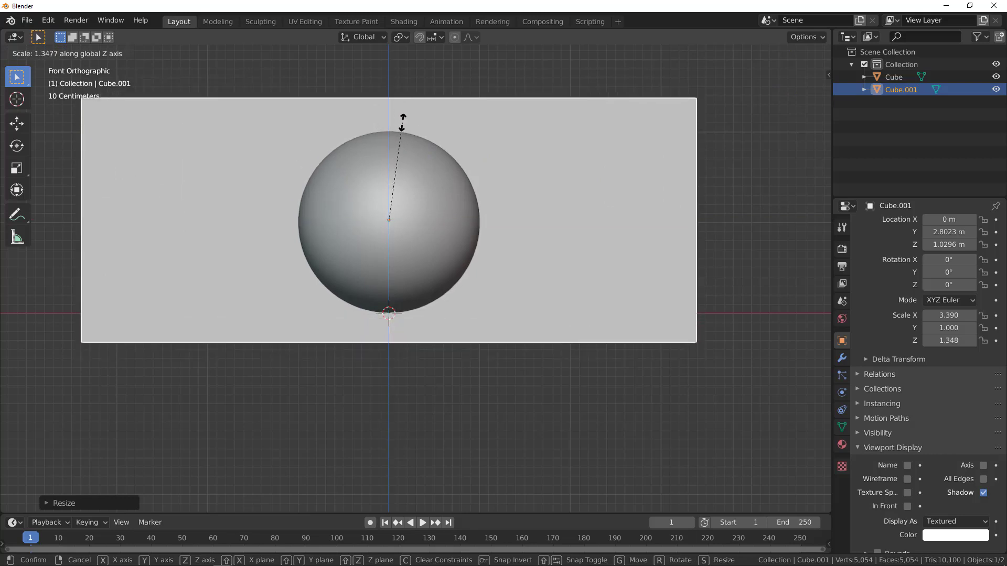
{"action": "left_click", "coordinate": [402, 117]}
{"action": "key", "text": "s"}
{"action": "key", "text": "x"}
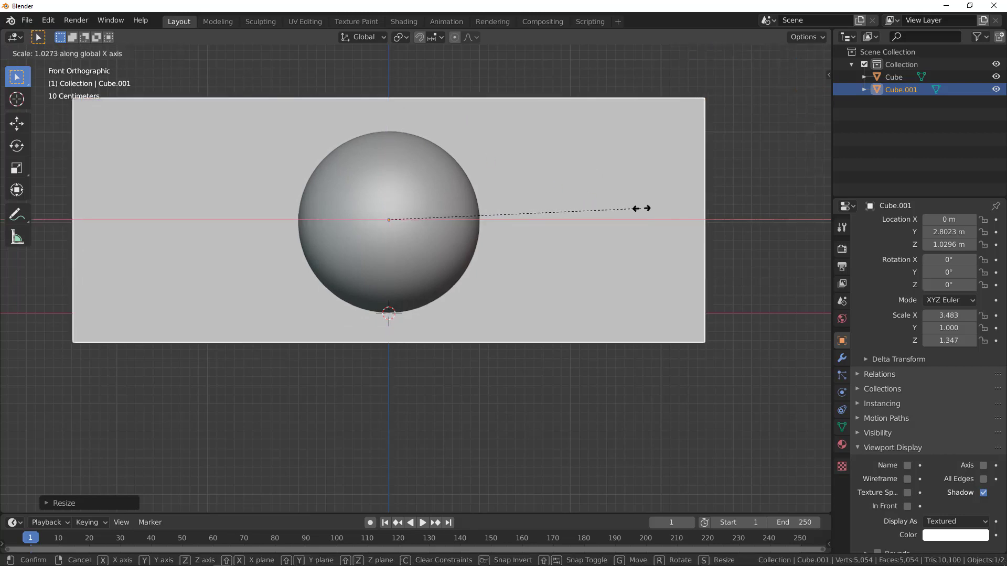
{"action": "left_click", "coordinate": [656, 208]}
- Apply the stretched cube's scale
{"action": "middle_click_drag", "start_coordinate": [427, 179], "coordinate": [382, 195]}
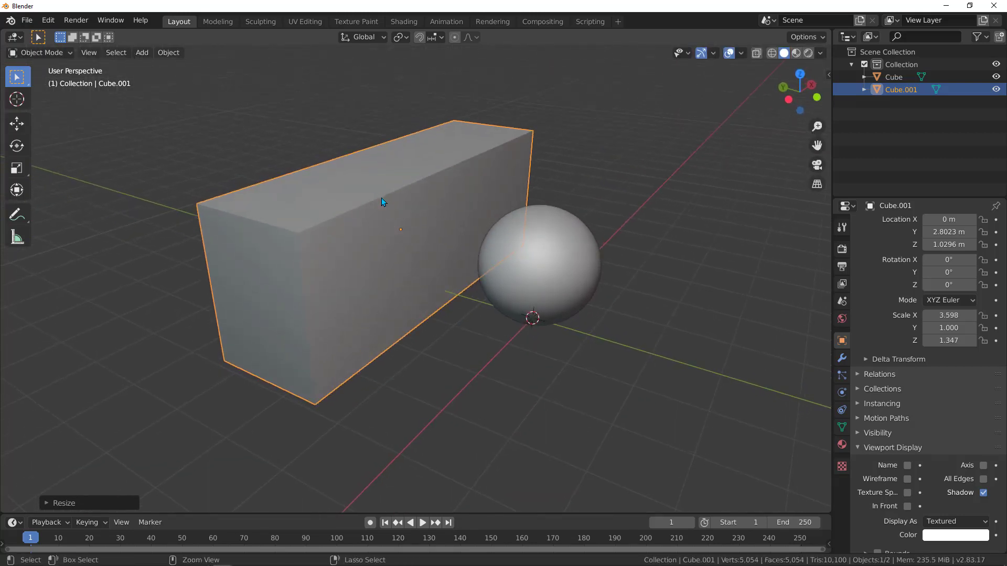
{"action": "key", "text": "ctrl+a"}
{"action": "left_click", "coordinate": [328, 197]}
- Bevel the box's upper and lower long edges on the side facing the sphere, about 0.4 m wide with 8 segments
{"action": "key", "text": "Tab"}
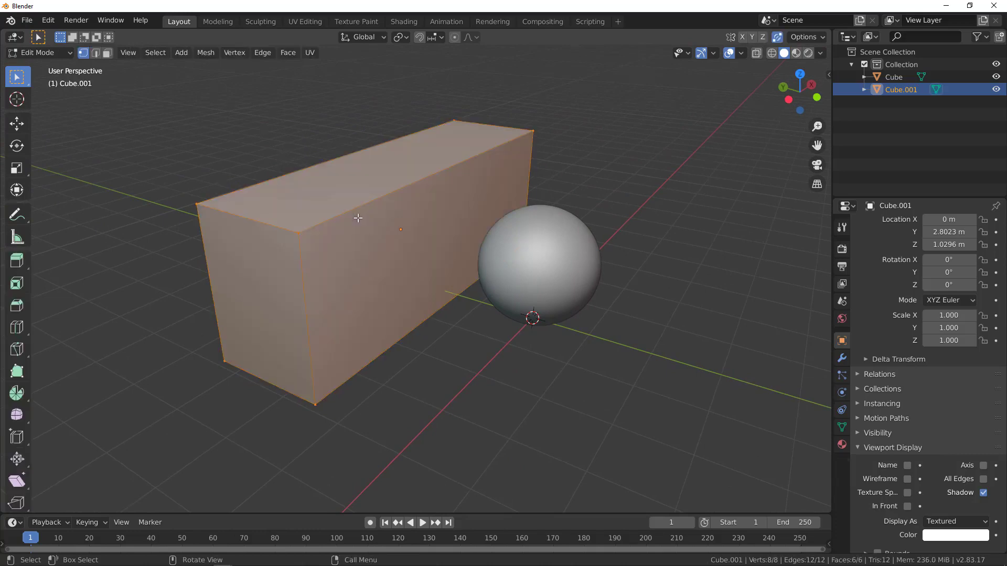
{"action": "key", "text": "alt+a"}
{"action": "key", "text": "2"}
{"action": "left_click", "coordinate": [357, 208]}
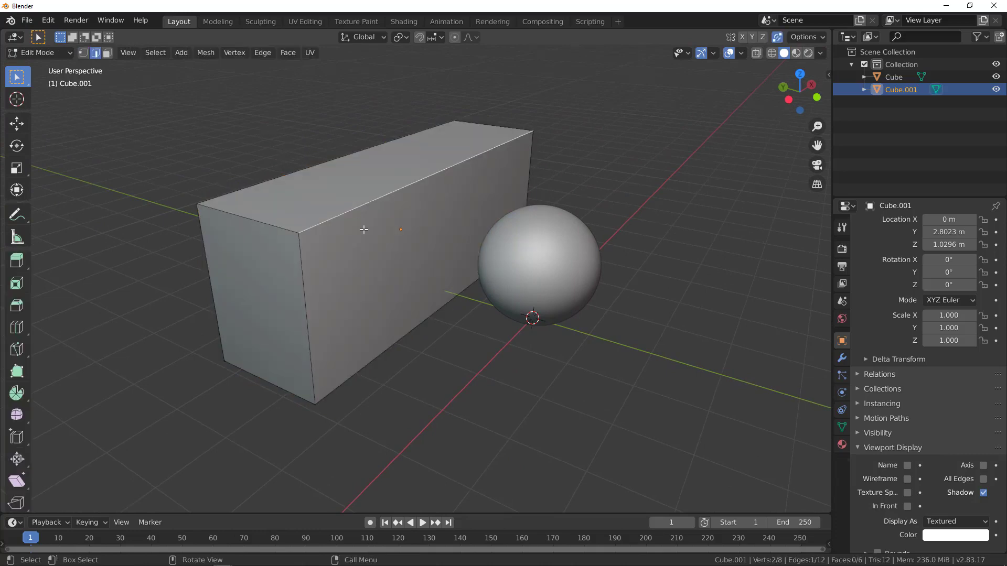
{"action": "left_click", "coordinate": [395, 347], "text": "shift"}
{"action": "middle_click_drag", "start_coordinate": [395, 347], "coordinate": [642, 366]}
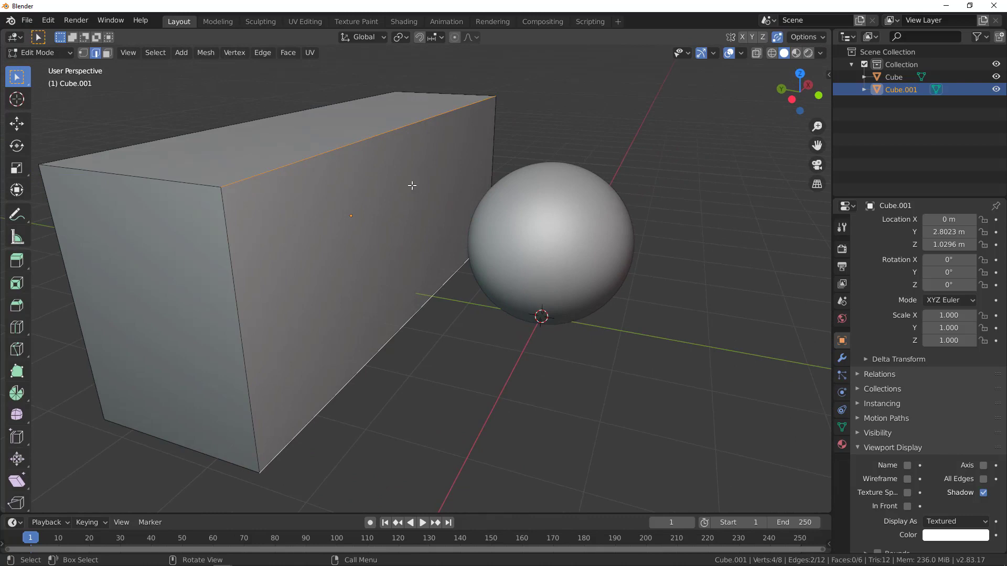
{"action": "key", "text": "ctrl+b"}
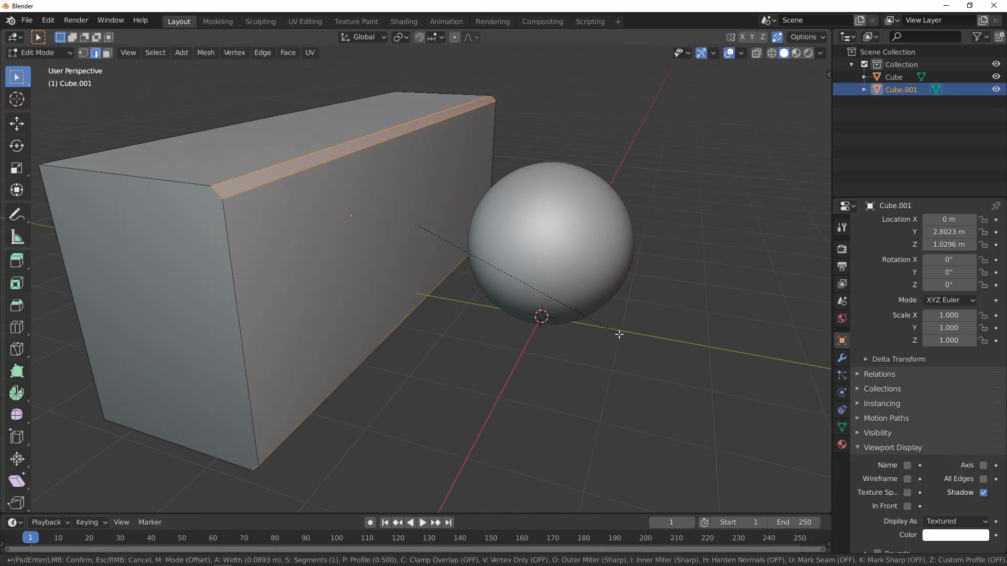
{"action": "scroll", "coordinate": [630, 342], "scroll_direction": "up", "scroll_amount": 7}
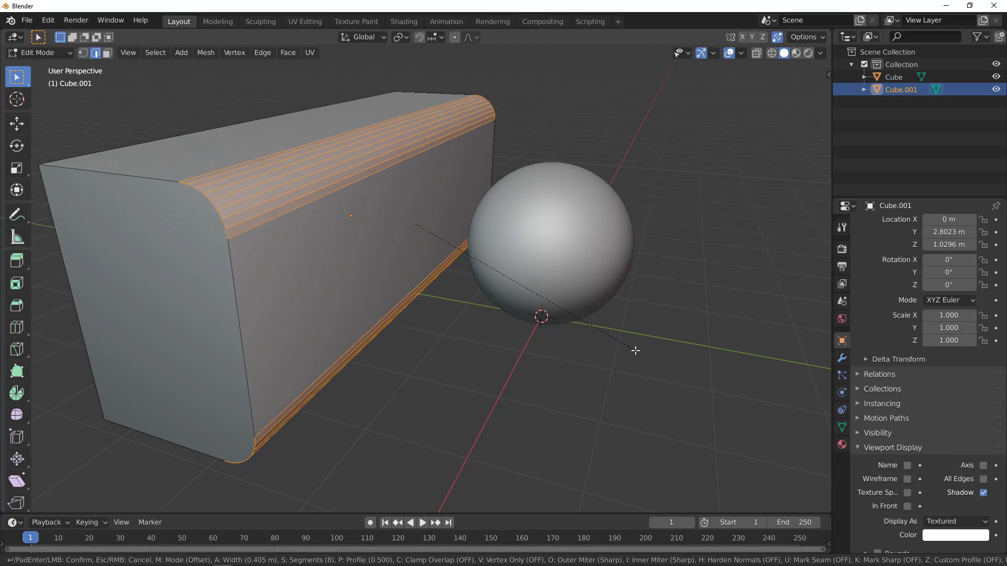
{"action": "left_click", "coordinate": [631, 346]}
- Delete the box's back face and both end faces to leave an open curved backdrop
{"action": "middle_click_drag", "start_coordinate": [408, 259], "coordinate": [393, 237]}
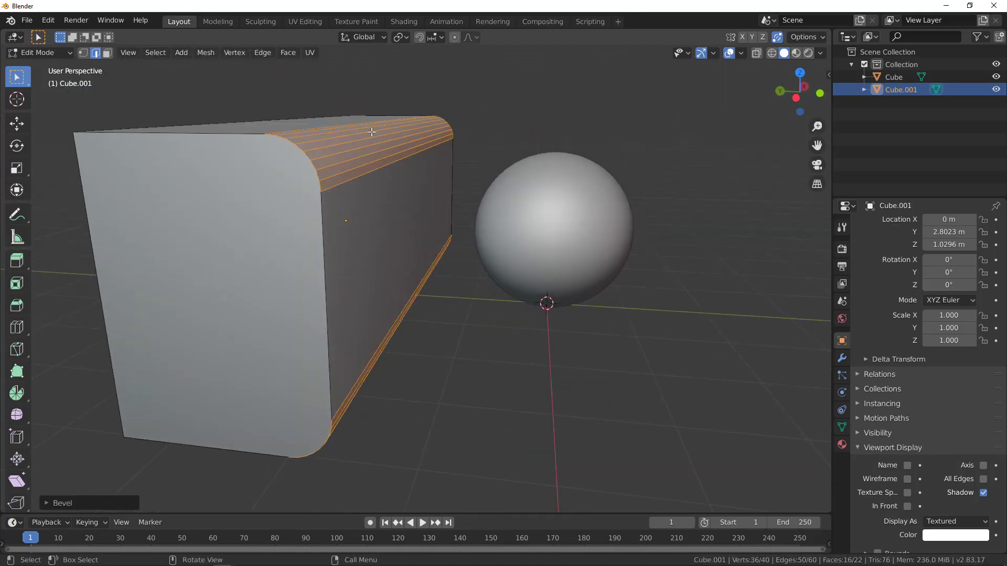
{"action": "middle_click_drag", "start_coordinate": [395, 252], "coordinate": [432, 279]}
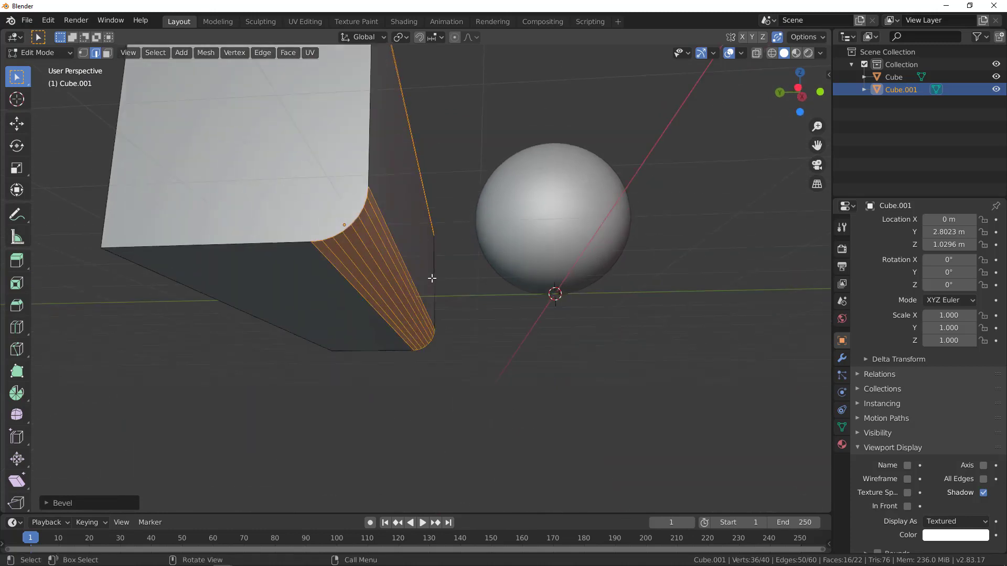
{"action": "middle_click_drag", "start_coordinate": [376, 323], "coordinate": [292, 248]}
{"action": "key", "text": "3"}
{"action": "left_click", "coordinate": [278, 257], "text": "shift"}
{"action": "key", "text": "x"}
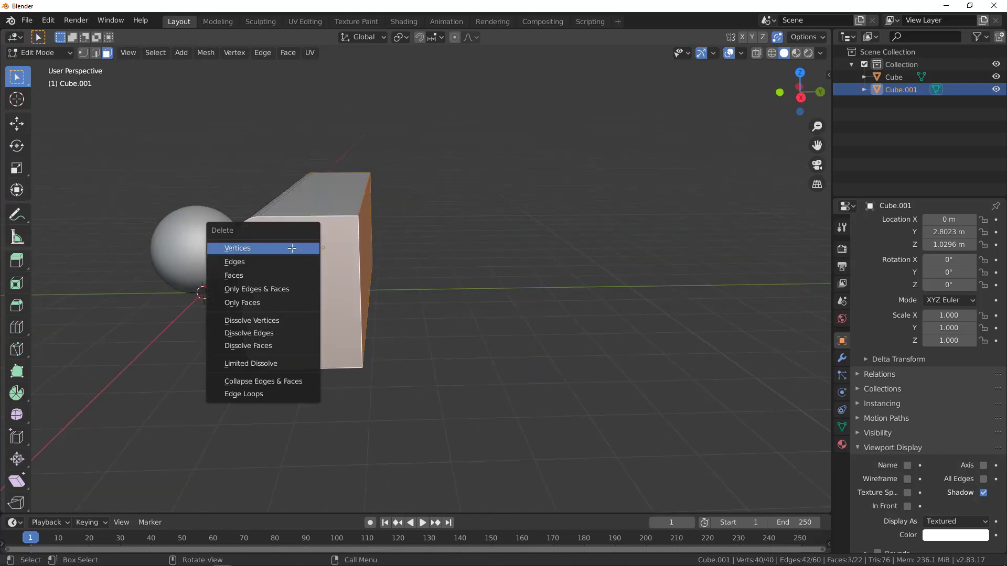
{"action": "left_click", "coordinate": [252, 275]}
- Add a camera in Object Mode and clear its rotation
{"action": "middle_click_drag", "start_coordinate": [252, 275], "coordinate": [480, 267]}
{"action": "scroll", "coordinate": [480, 268], "scroll_direction": "up", "scroll_amount": 1}
{"action": "key", "text": "shift+a"}
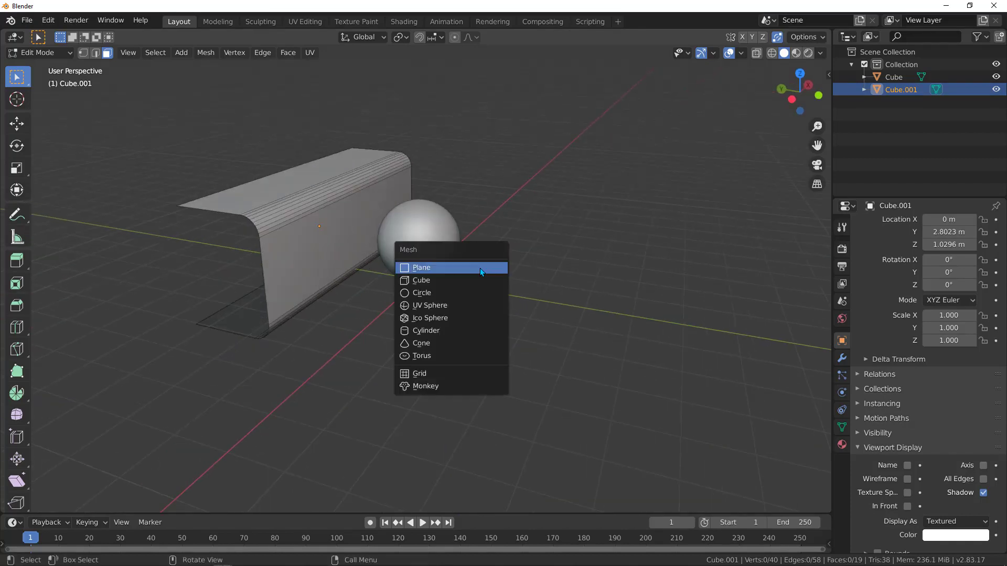
{"action": "key", "text": "Escape"}
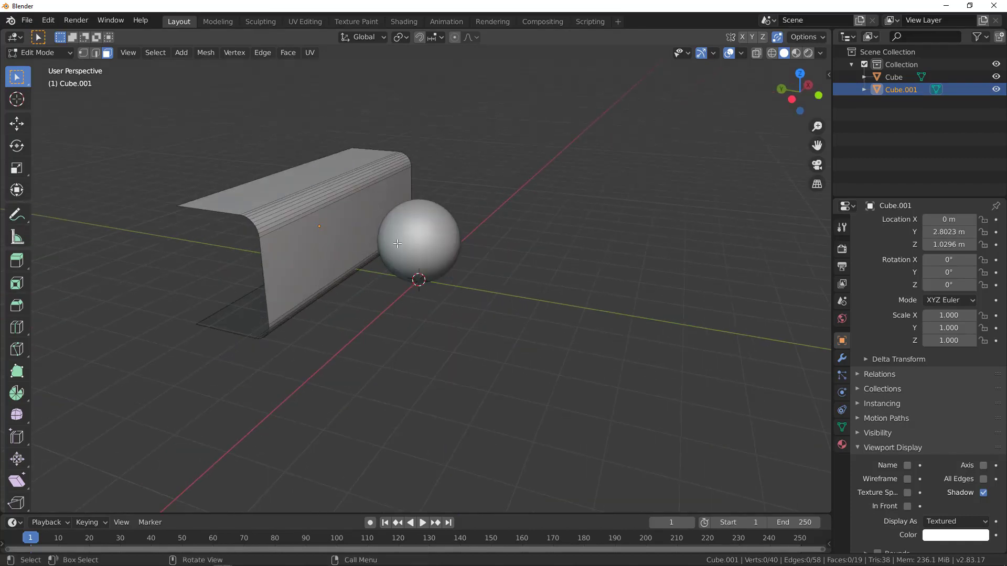
{"action": "key", "text": "Tab"}
{"action": "key", "text": "shift+a"}
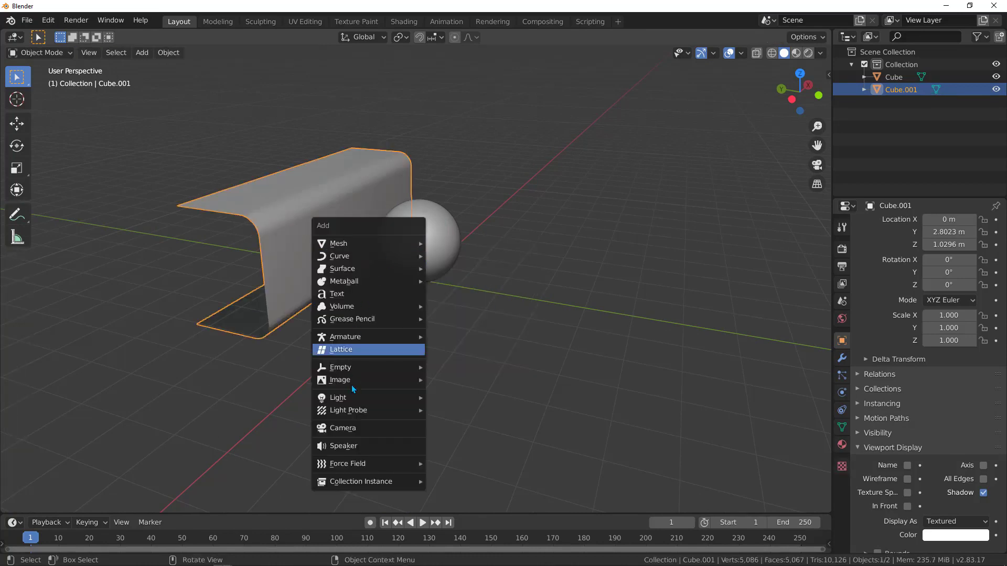
{"action": "left_click", "coordinate": [348, 428]}
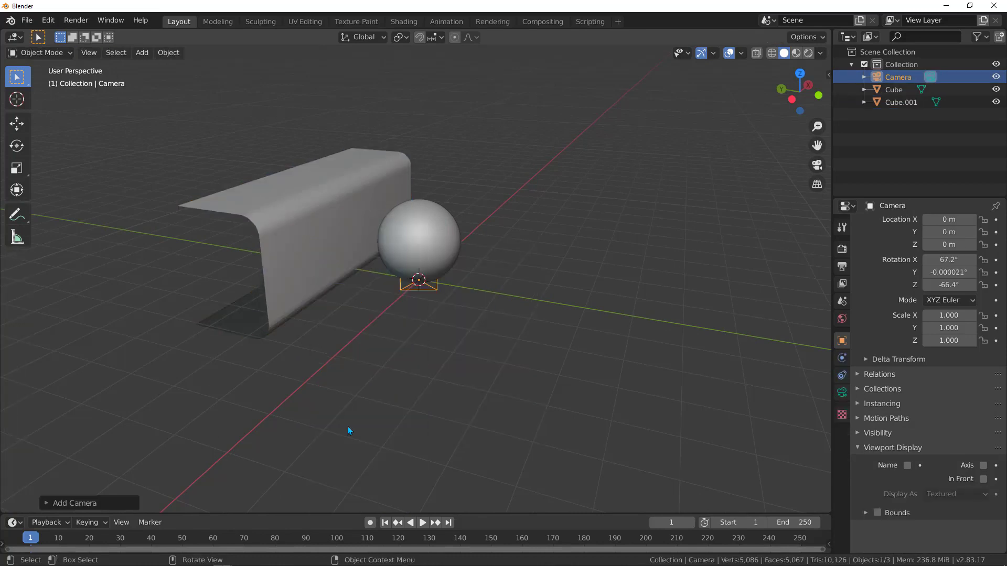
{"action": "mouse_move", "coordinate": [476, 234]}
{"action": "middle_mouse_down"}
{"action": "mouse_move", "coordinate": [507, 205]}
{"action": "mouse_move", "coordinate": [391, 228]}
{"action": "mouse_move", "coordinate": [486, 255]}
{"action": "mouse_move", "coordinate": [517, 296]}
{"action": "mouse_move", "coordinate": [469, 251]}
{"action": "middle_mouse_up"}
{"action": "key", "text": "alt+r"}
- Move the camera about 7.2 m in the negative Y direction, in front of the sphere
{"action": "key", "text": "g"}
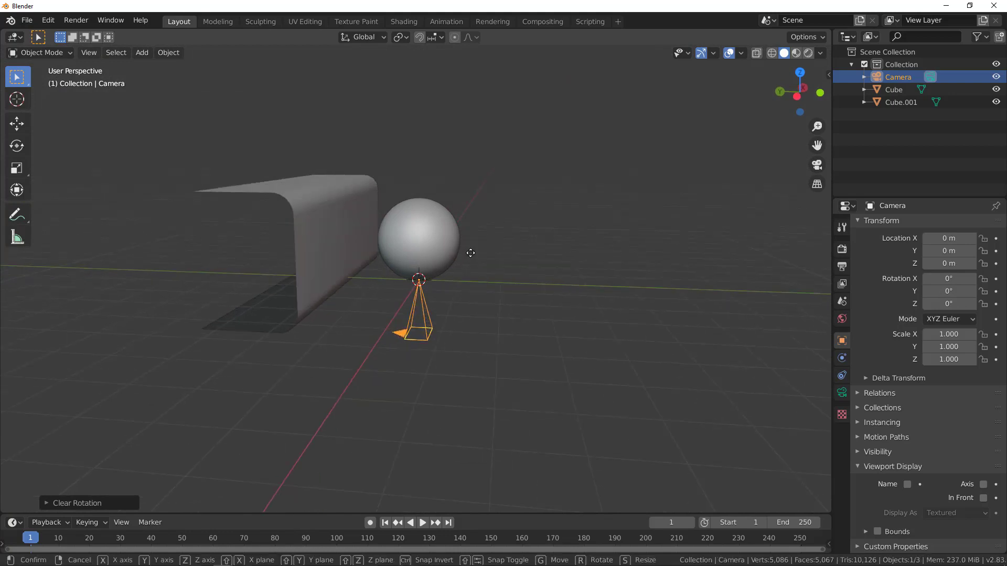
{"action": "key", "text": "y"}
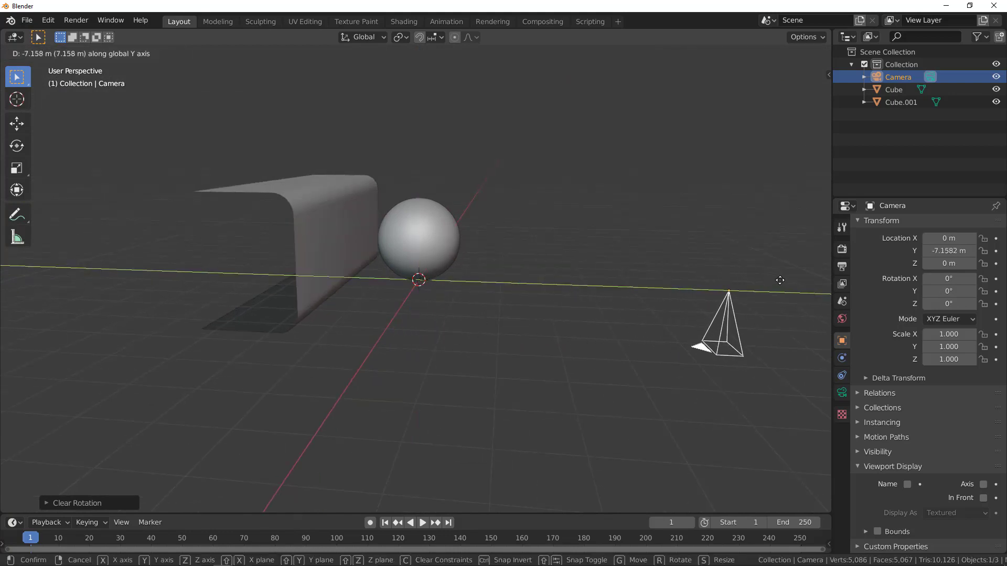
{"action": "left_click", "coordinate": [718, 257]}
- Rotate the camera 90° around X so it faces the sphere
{"action": "middle_click_drag", "start_coordinate": [717, 258], "coordinate": [501, 240], "text": "shift"}
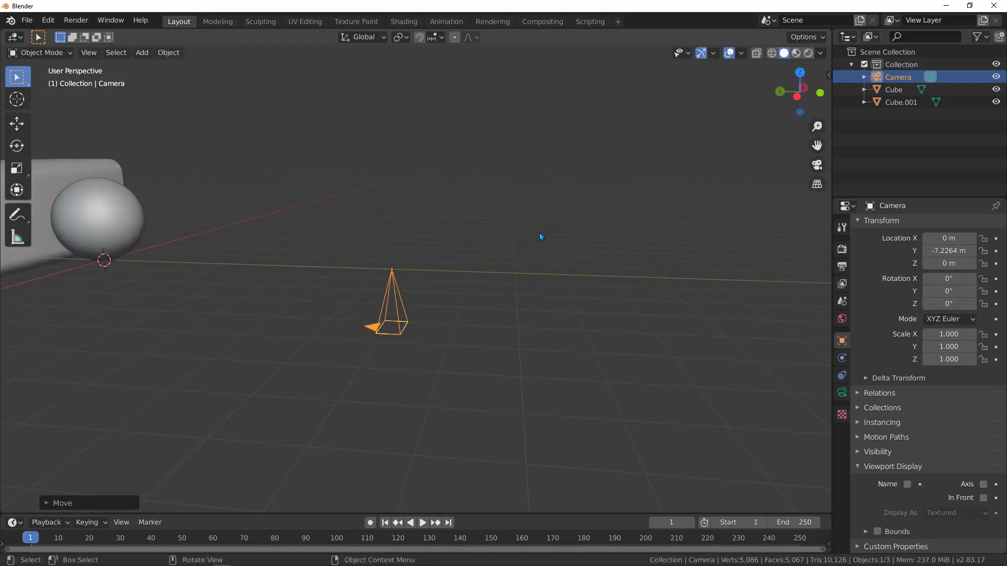
{"action": "key", "text": "r"}
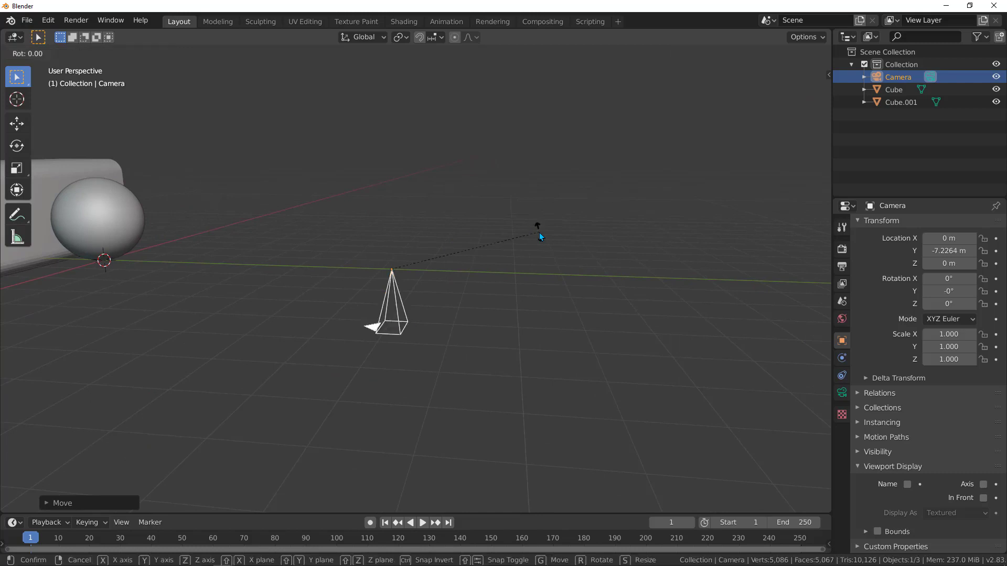
{"action": "key", "text": "x"}
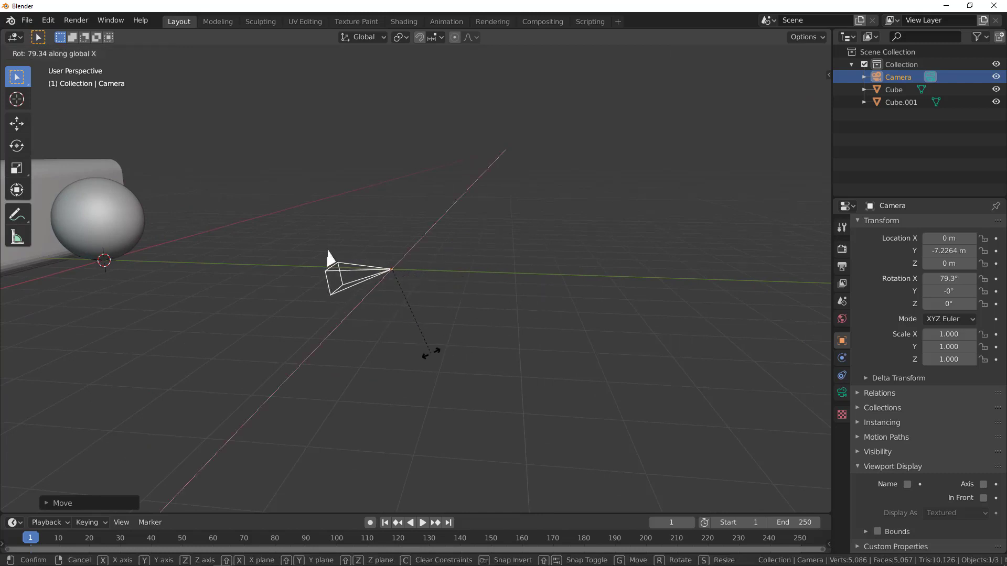
{"action": "type", "text": "90"}
{"action": "key", "text": "Return"}
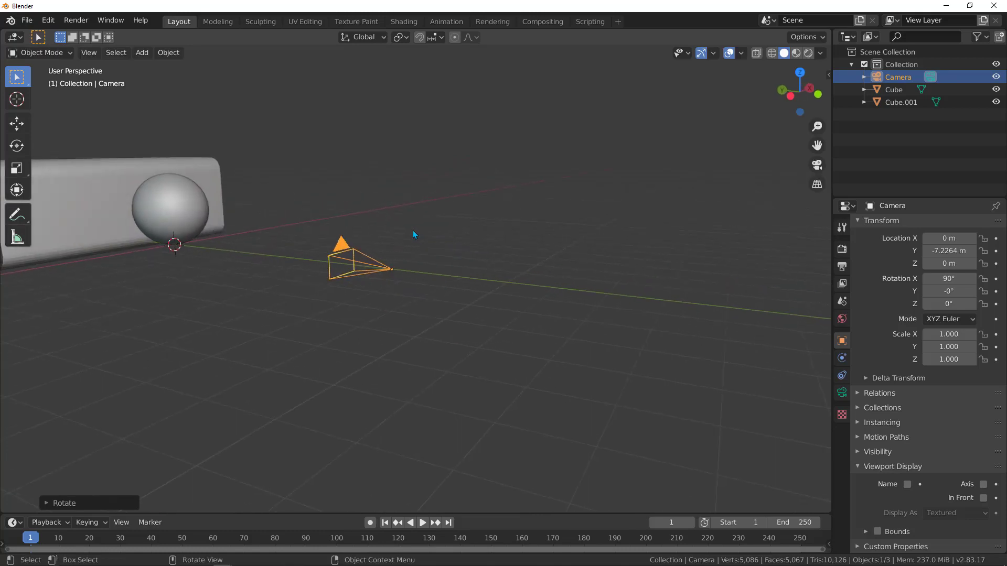
- Switch to the camera's view and select the backdrop behind the sphere
{"action": "key", "text": "KP_0"}
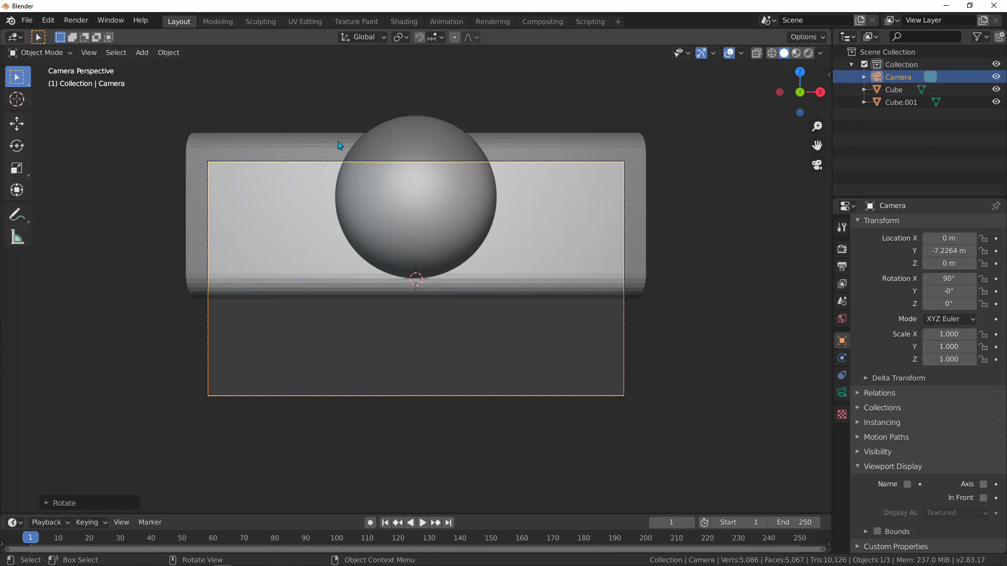
{"action": "left_click", "coordinate": [316, 166]}
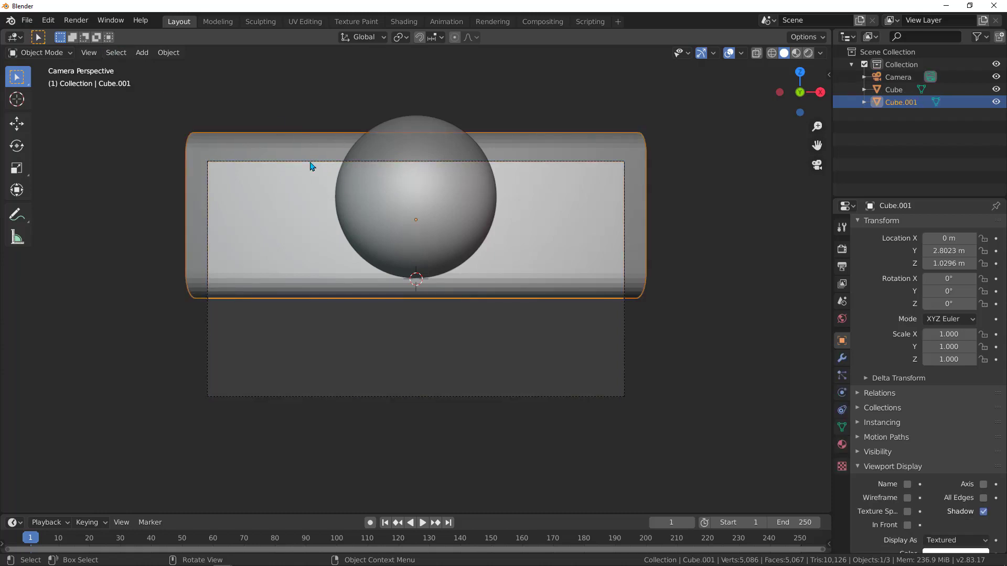
- Select the camera by its frame and raise it about 0.88 m along the global Z axis
{"action": "left_click", "coordinate": [310, 166]}
{"action": "key", "text": "g"}
{"action": "key", "text": "z"}
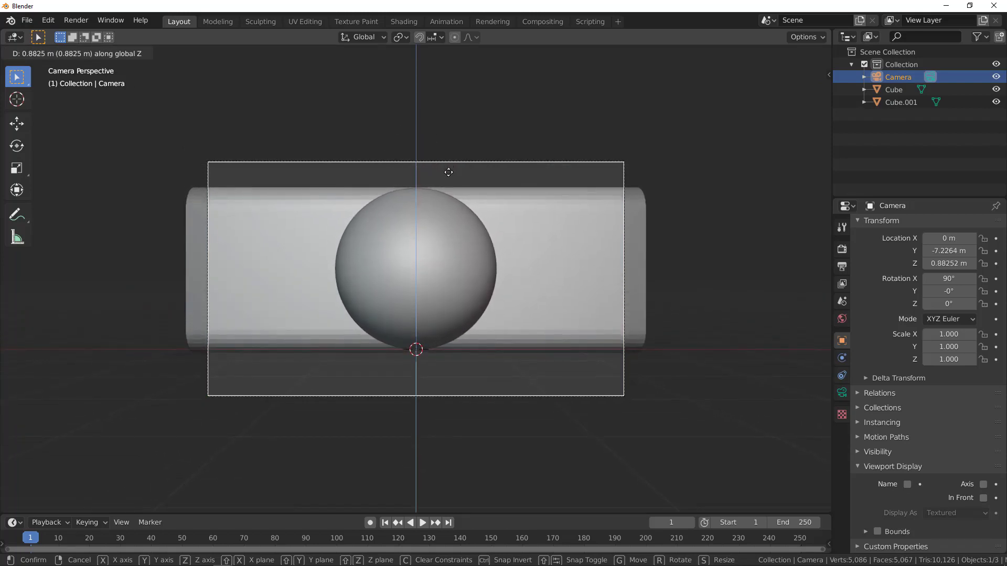
{"action": "left_click", "coordinate": [448, 172]}
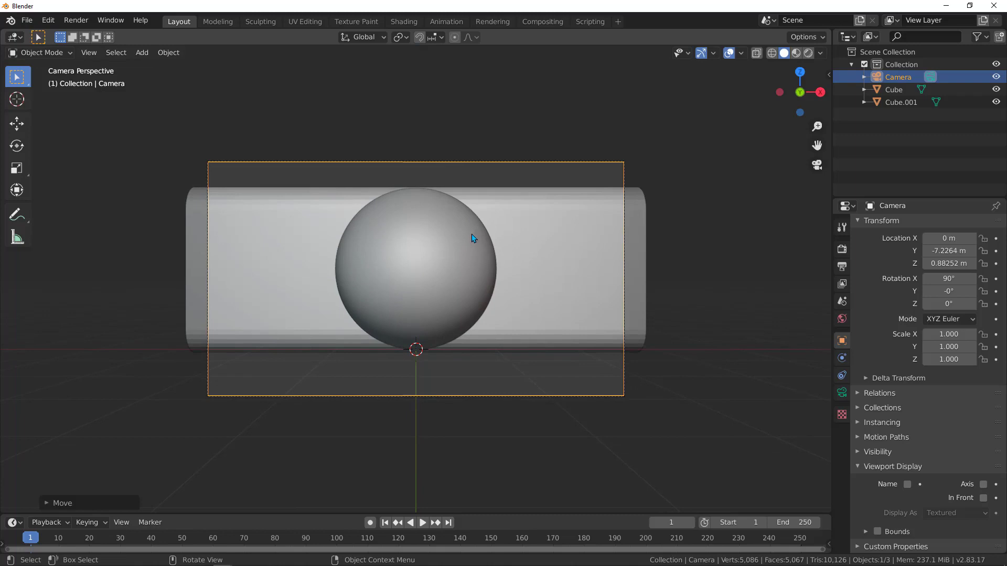
- Move the camera about 1.5 m closer to the sphere along its local Z axis
{"action": "key", "text": "g"}
{"action": "key", "text": "z"}
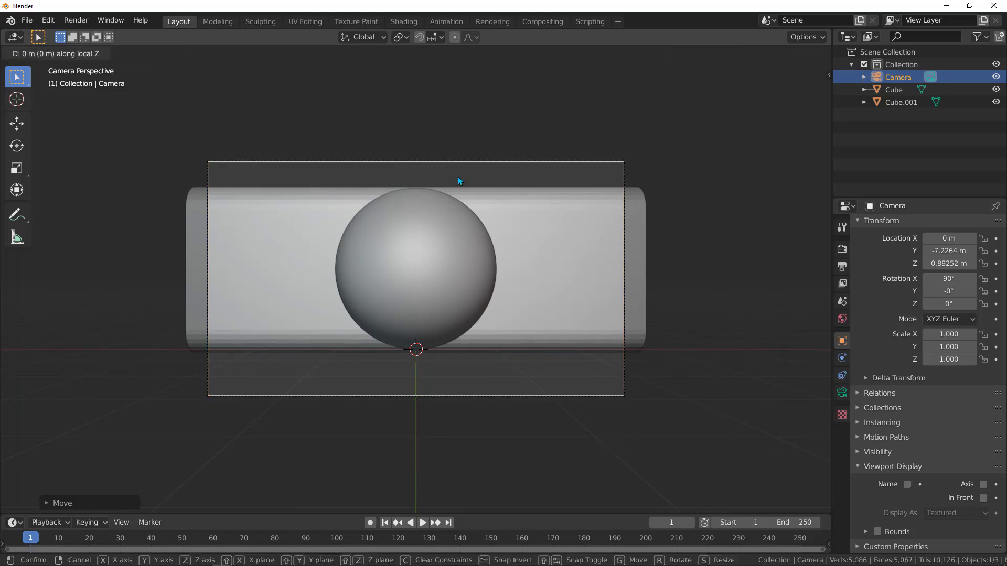
{"action": "key", "text": "z"}
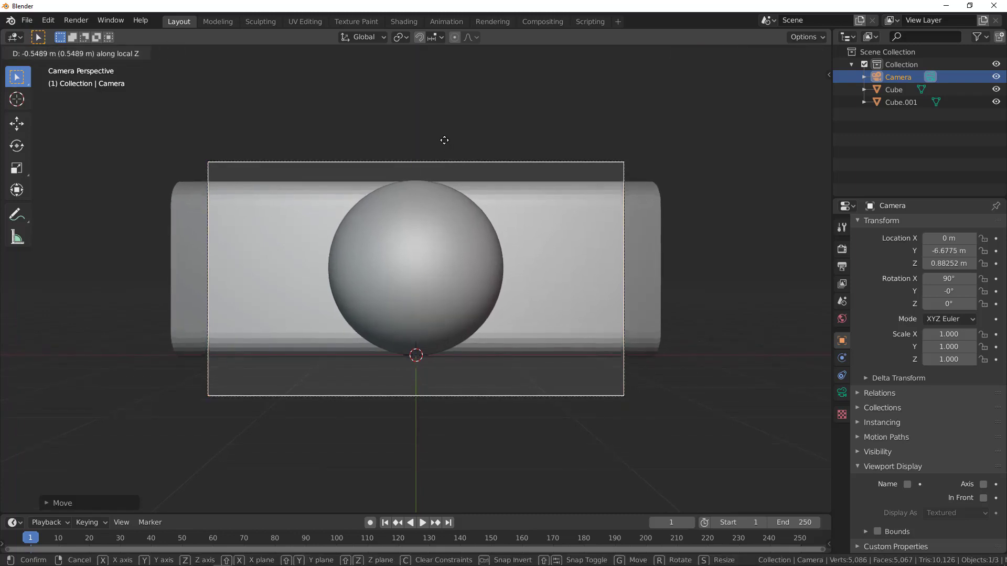
{"action": "left_click", "coordinate": [545, 209]}
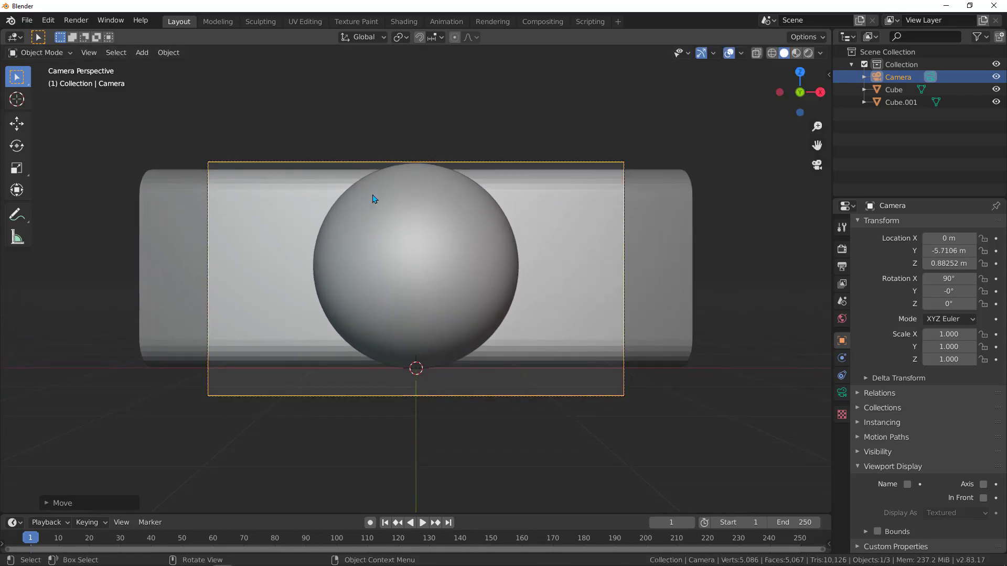
- Set the render output resolution to 500 px in X and 500 px in Y
{"action": "left_click", "coordinate": [842, 267]}
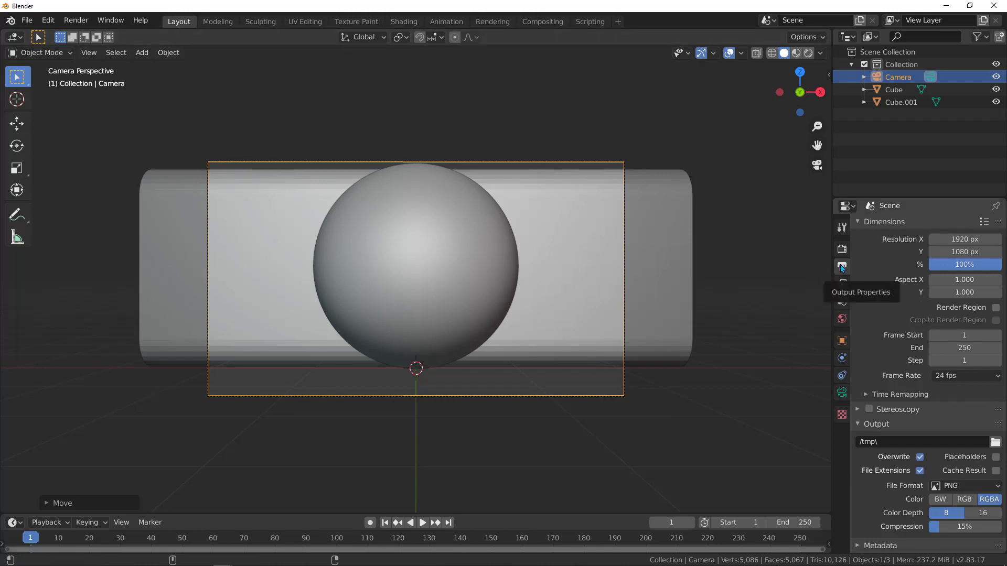
{"action": "double_click", "coordinate": [964, 239]}
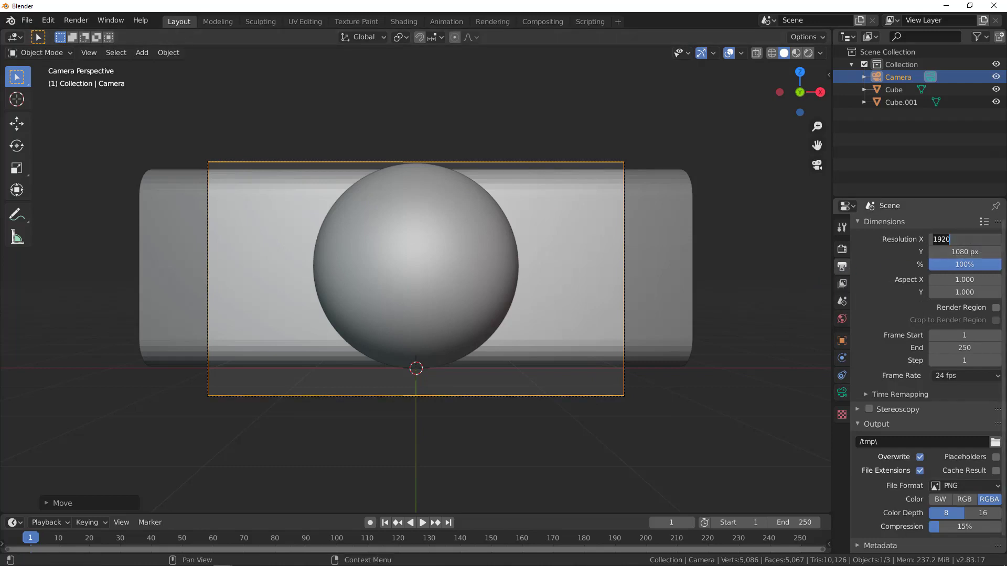
{"action": "type", "text": "500"}
{"action": "key", "text": "Return"}
{"action": "double_click", "coordinate": [971, 252]}
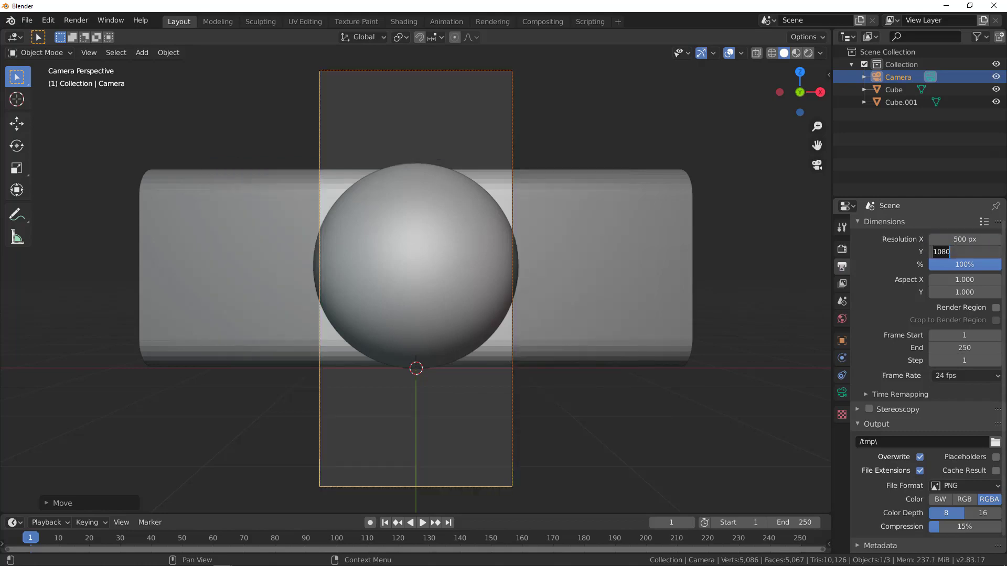
{"action": "type", "text": "5"}
{"action": "key", "text": "Return"}
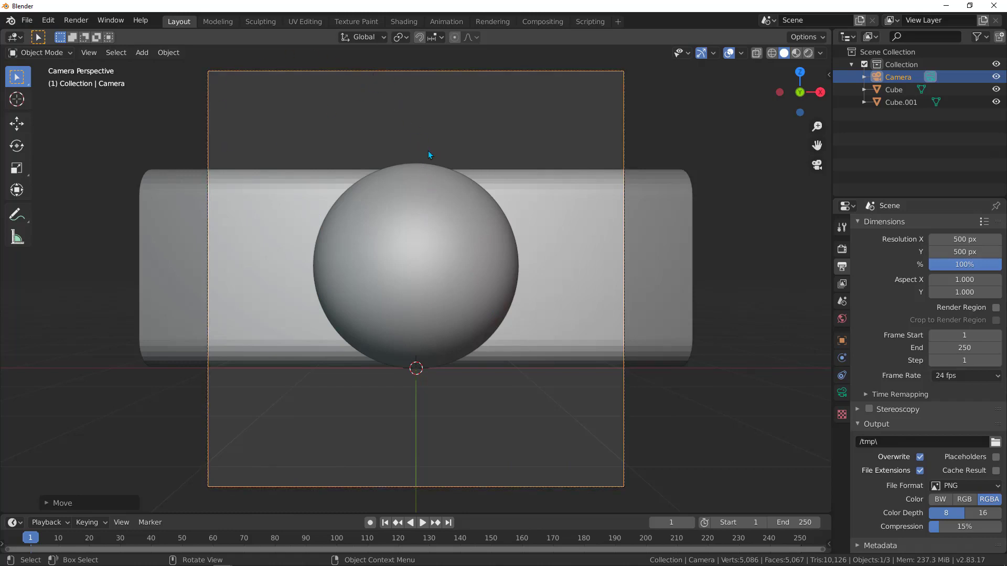
- Move the camera about 2.4 m closer along its local Z axis so the sphere's top nears the square frame's upper edge
{"action": "key", "text": "g"}
{"action": "key", "text": "z"}
{"action": "key", "text": "z"}
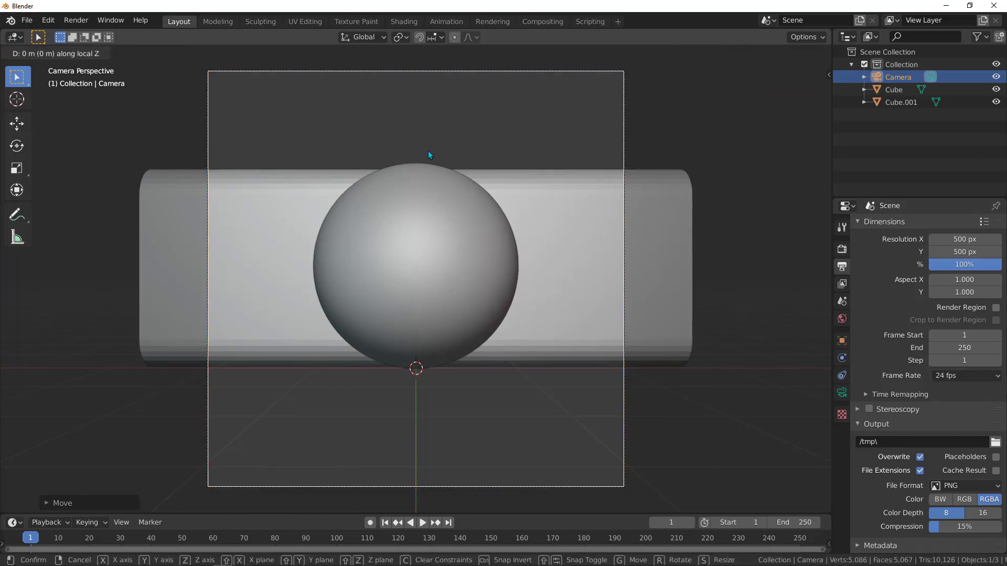
{"action": "mouse_move", "coordinate": [417, 80]}
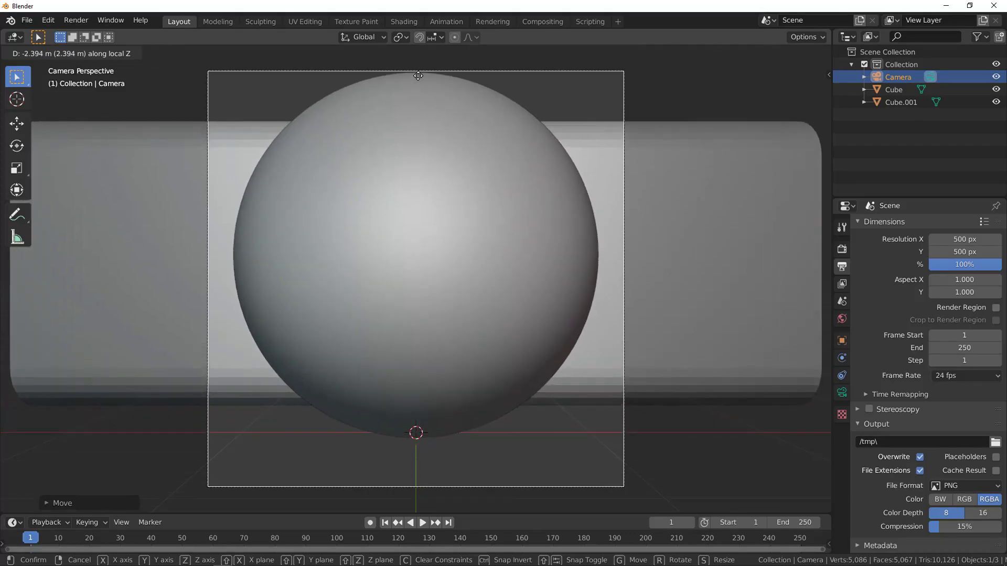
{"action": "left_click", "coordinate": [418, 75]}
{"action": "left_click", "coordinate": [399, 76]}
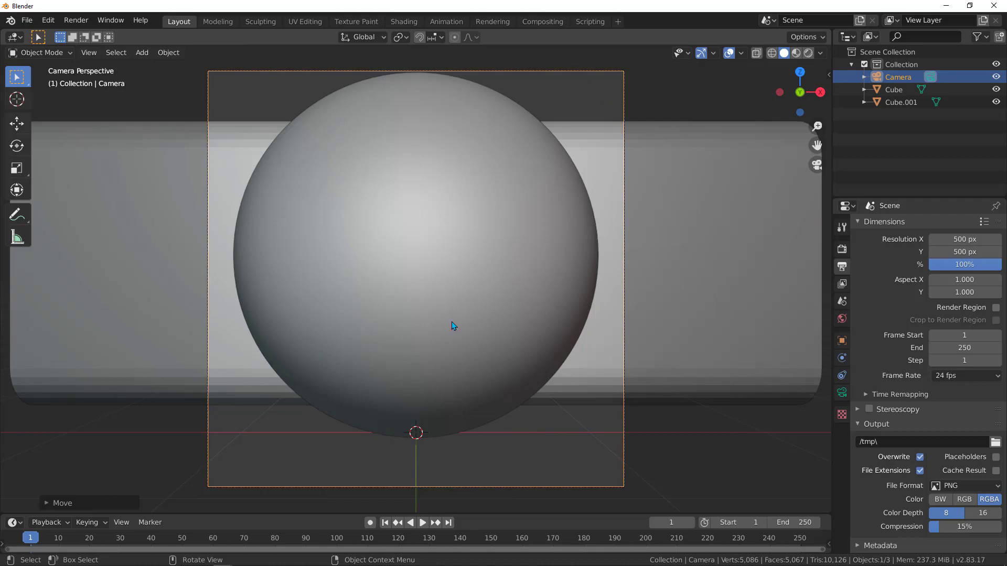
- Raise the camera about 0.1 m and bring it slightly closer along its local Z axis so the sphere nearly fills the frame
{"action": "key", "text": "g"}
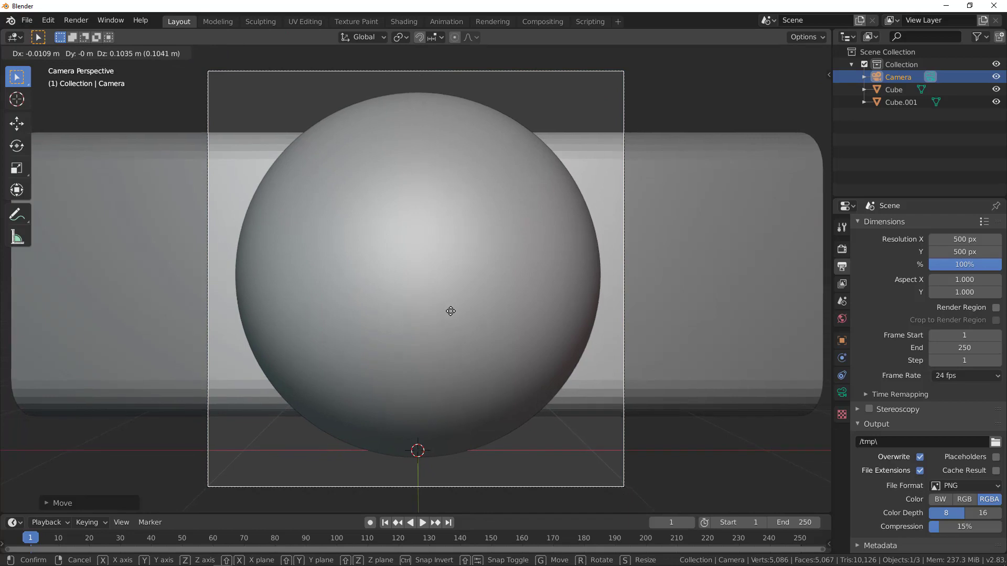
{"action": "left_click", "coordinate": [450, 311]}
{"action": "key", "text": "g"}
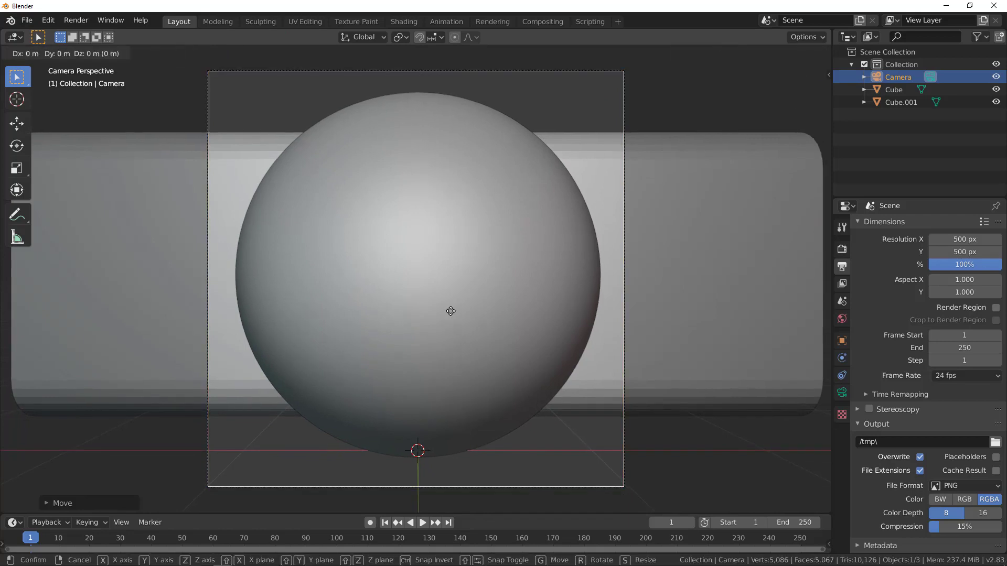
{"action": "key", "text": "z"}
{"action": "key", "text": "z"}
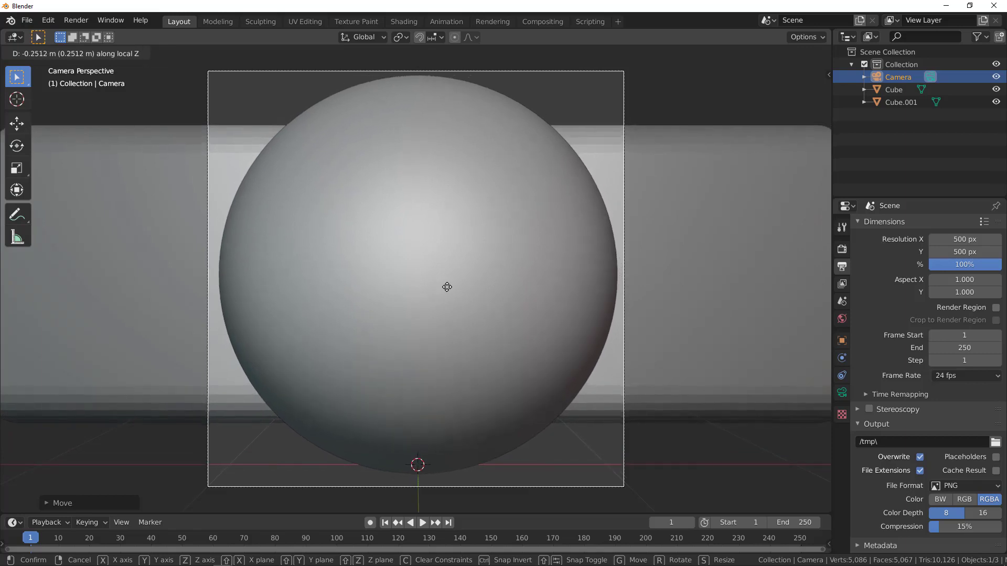
{"action": "key", "text": "Escape"}
- Centre the sphere in the frame by raising the camera about 0.03 m and shifting it about 0.016 m along X
{"action": "key", "text": "g"}
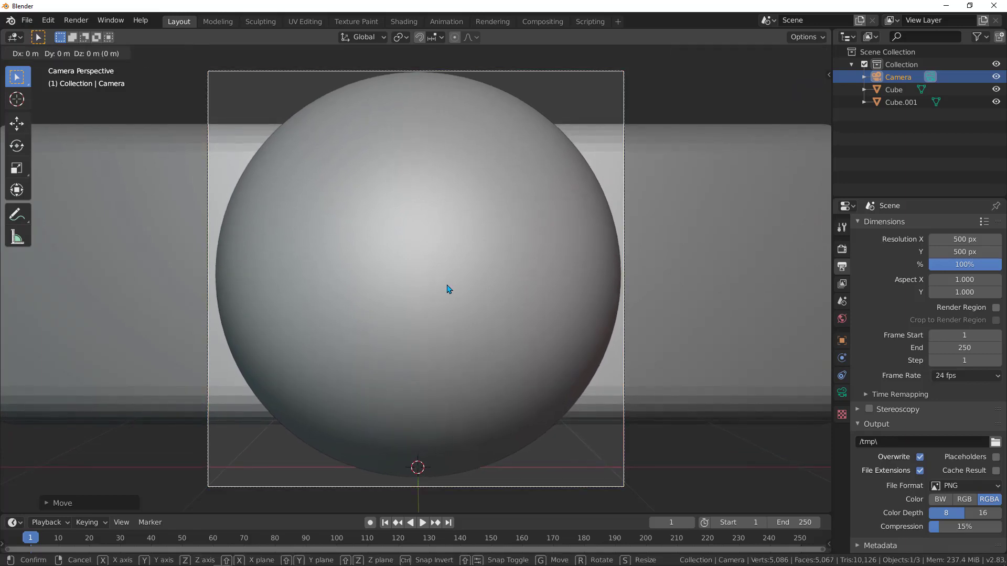
{"action": "key", "text": "z"}
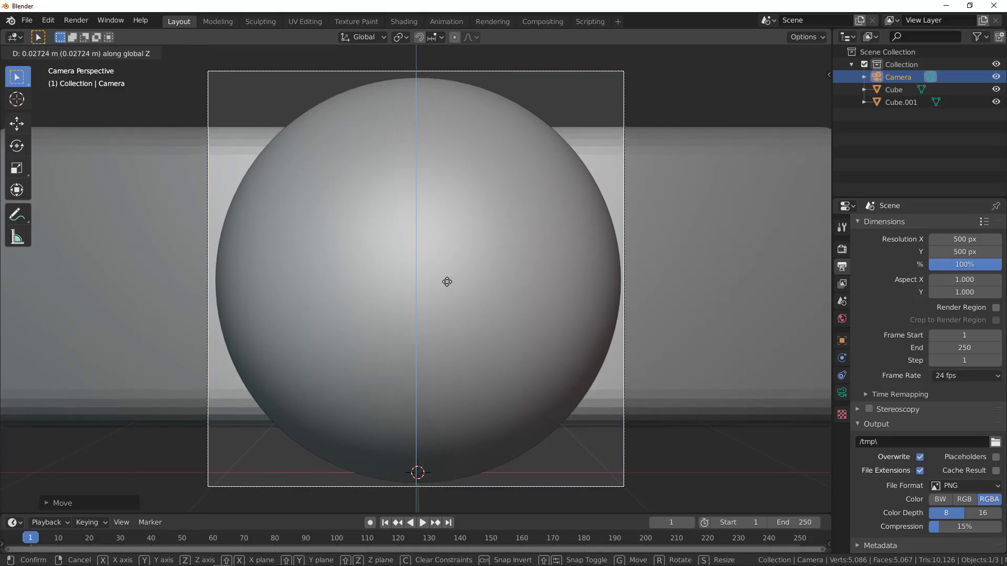
{"action": "left_click", "coordinate": [447, 282]}
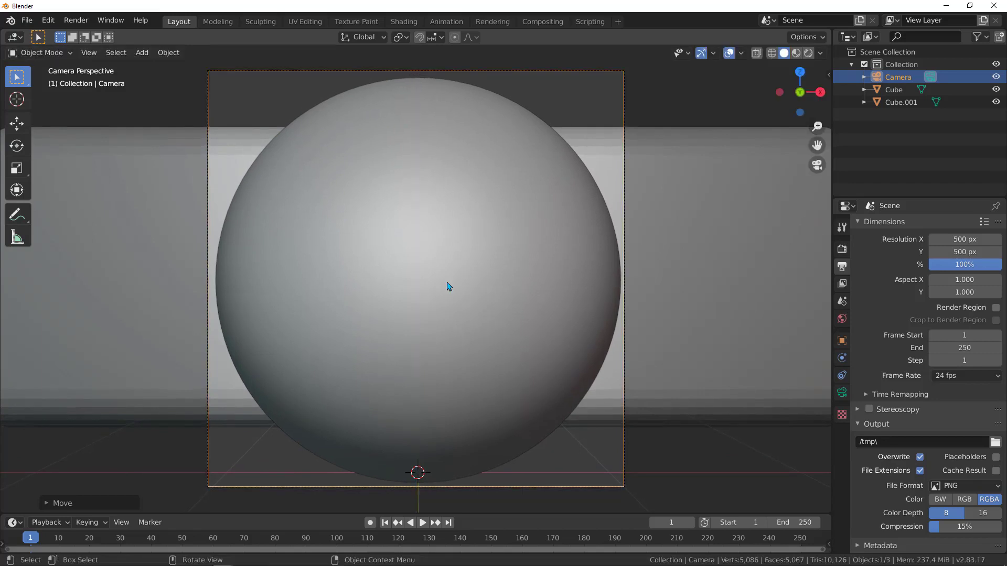
{"action": "key", "text": "g"}
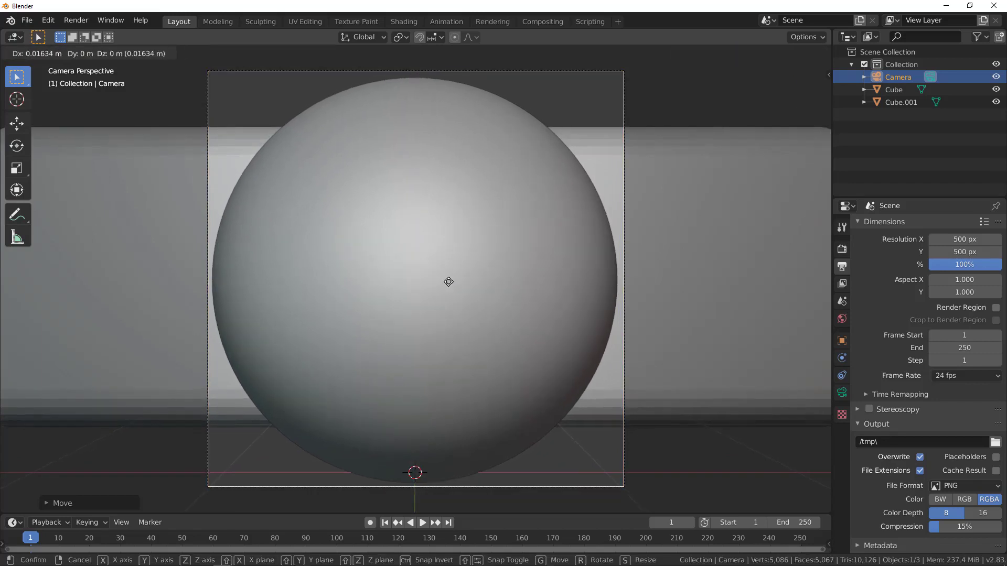
{"action": "left_click", "coordinate": [448, 282]}
- Move the camera about 0.06 m closer along its local Z axis and shift it about 0.005 m in negative X
{"action": "key", "text": "g"}
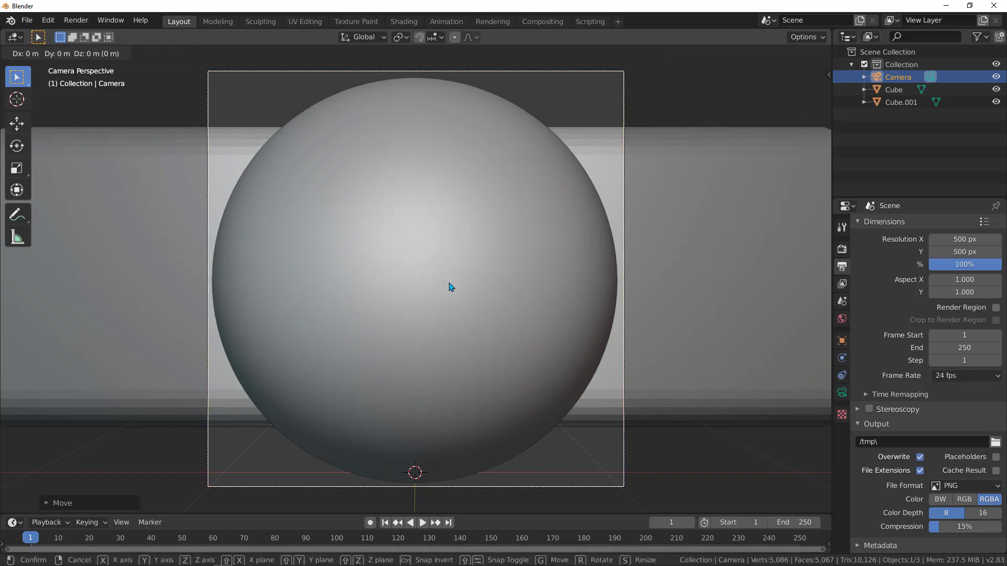
{"action": "key", "text": "z"}
{"action": "key", "text": "z"}
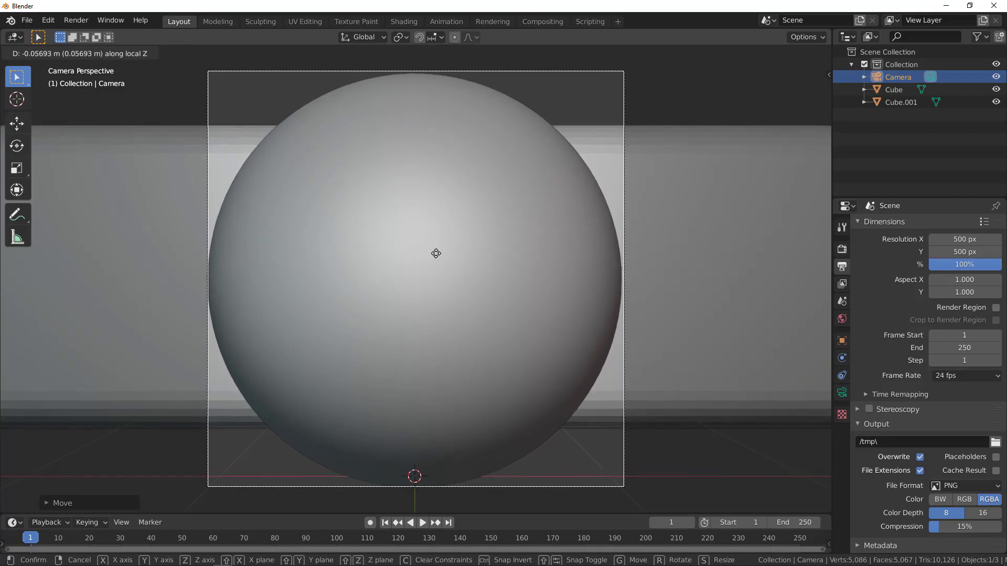
{"action": "left_click", "coordinate": [436, 257]}
{"action": "key", "text": "g"}
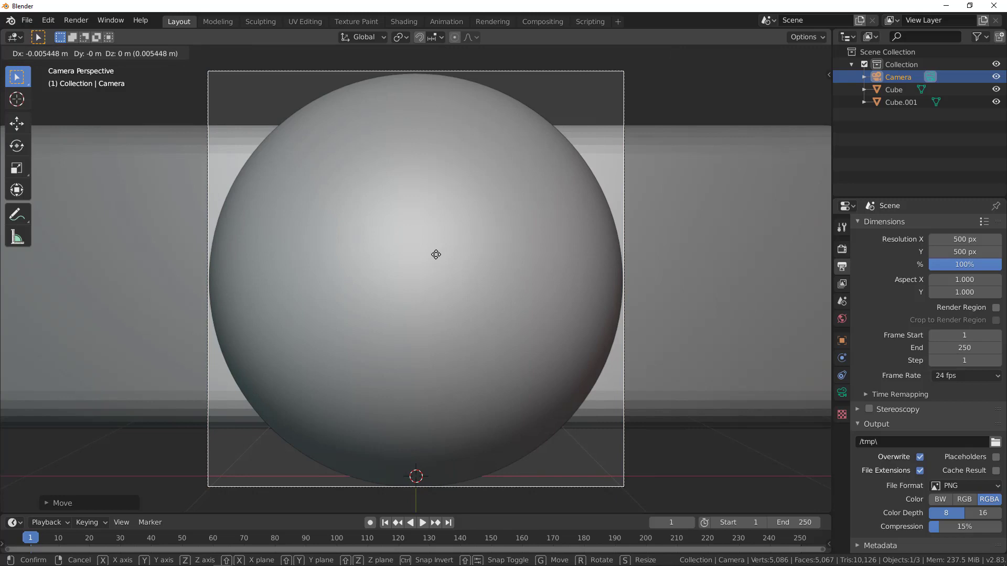
{"action": "left_click", "coordinate": [437, 257]}
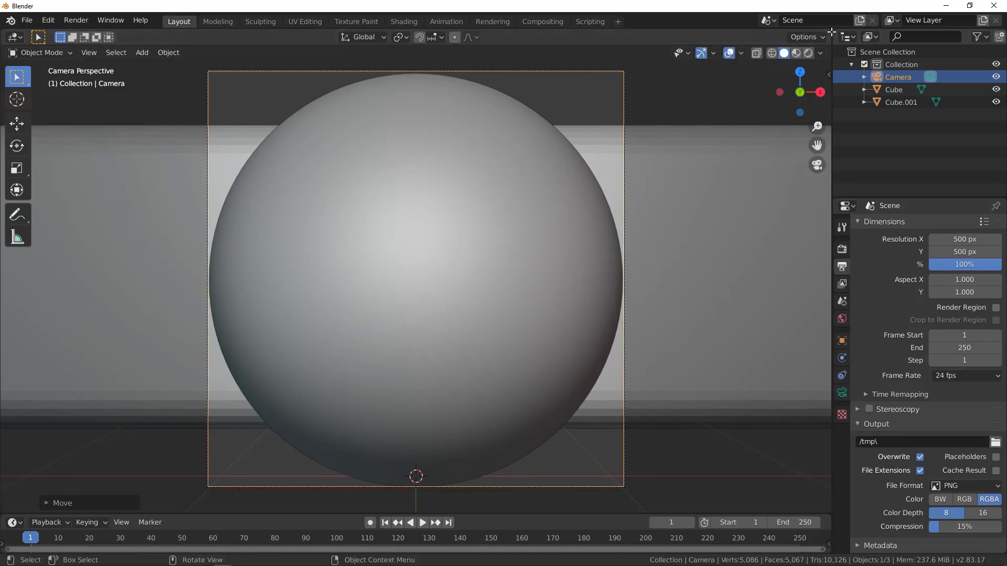
- Split the 3D viewport into two side-by-side views, keeping one on the camera and turning the other to a perspective view
{"action": "left_click_drag", "start_coordinate": [831, 32], "coordinate": [452, 157]}
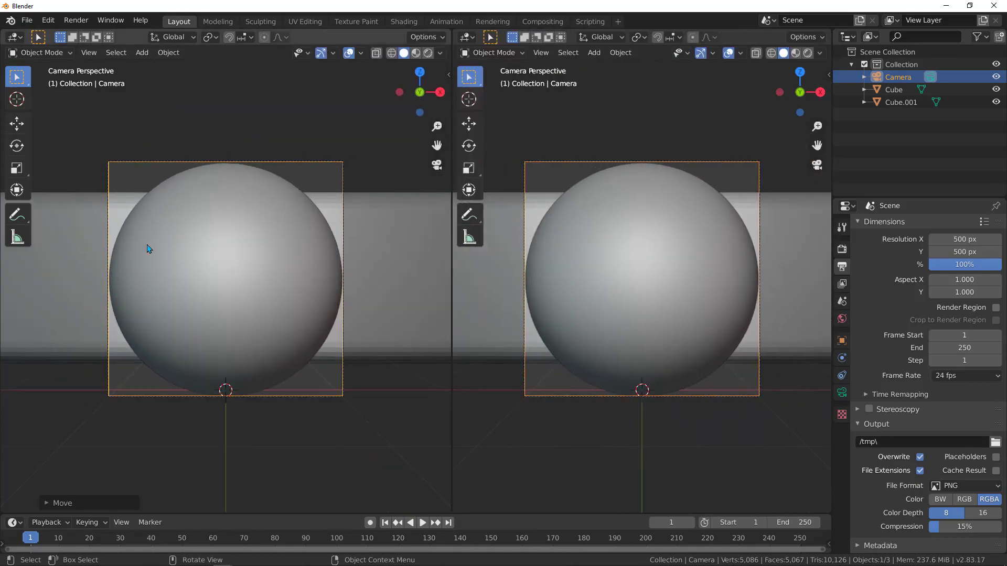
{"action": "middle_click_drag", "start_coordinate": [148, 247], "coordinate": [221, 284]}
{"action": "scroll", "coordinate": [204, 273], "scroll_direction": "down", "scroll_amount": 3}
{"action": "middle_click_drag", "start_coordinate": [190, 265], "coordinate": [232, 123]}
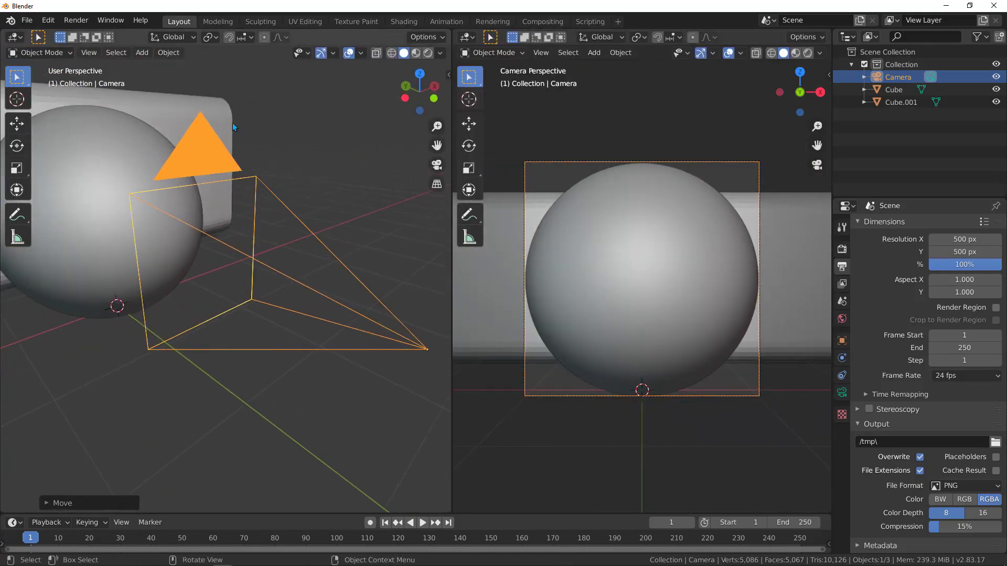
- Edit the backdrop in wireframe and lower its bottom lip and curve faces along Z to the camera frame's lower edge
{"action": "left_click", "coordinate": [158, 110]}
{"action": "mouse_move", "coordinate": [157, 110]}
{"action": "middle_mouse_down"}
{"action": "mouse_move", "coordinate": [240, 212]}
{"action": "mouse_move", "coordinate": [253, 253]}
{"action": "mouse_move", "coordinate": [311, 225]}
{"action": "middle_mouse_up"}
{"action": "scroll", "coordinate": [280, 232], "scroll_direction": "up", "scroll_amount": 3}
{"action": "key", "text": "Tab"}
{"action": "key", "text": "z"}
{"action": "left_click", "coordinate": [154, 226]}
{"action": "left_click_drag", "start_coordinate": [151, 319], "coordinate": [319, 217]}
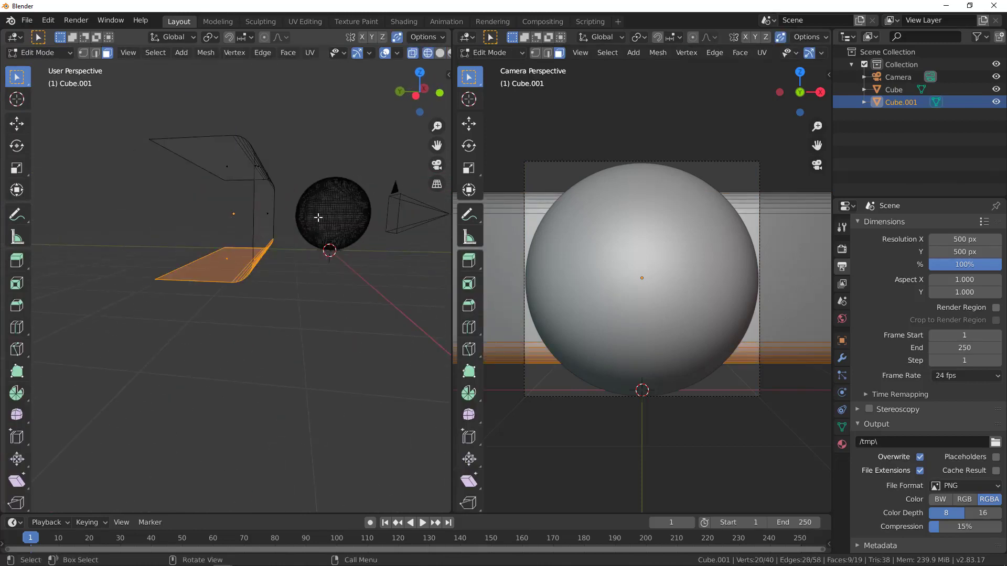
{"action": "middle_click_drag", "start_coordinate": [293, 225], "coordinate": [276, 227]}
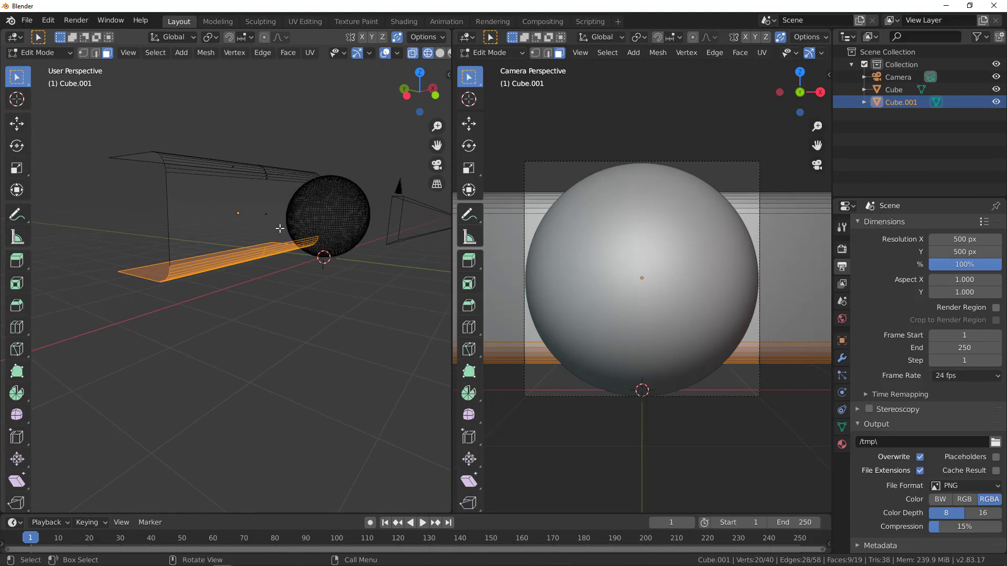
{"action": "key", "text": "g"}
{"action": "key", "text": "z"}
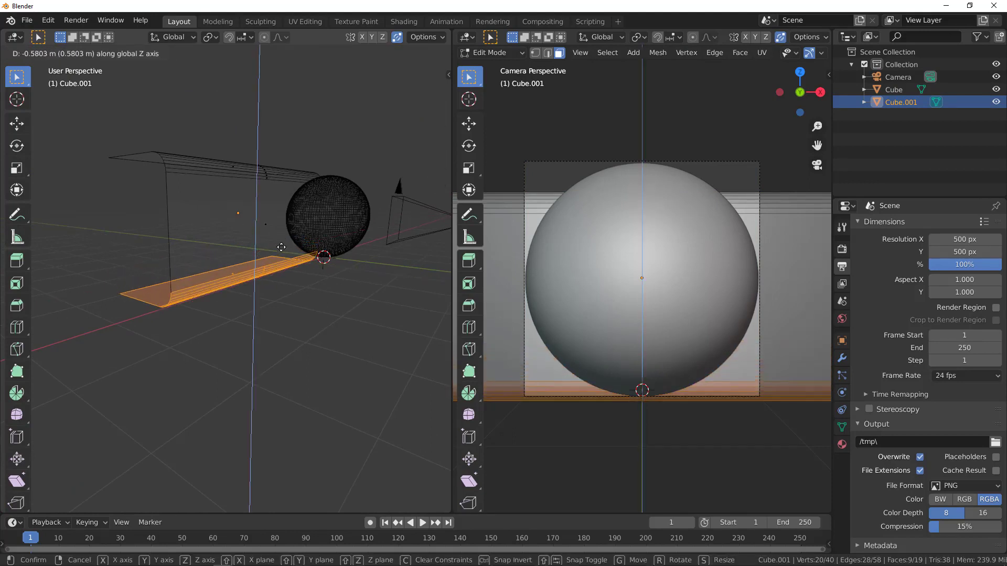
{"action": "left_click", "coordinate": [664, 390]}
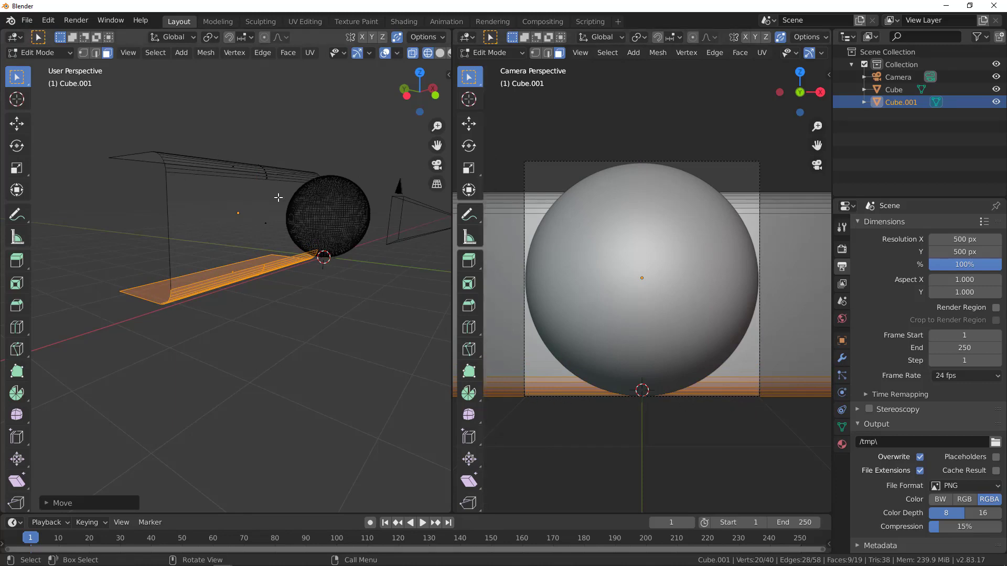
- Raise the backdrop's top lip and curve faces along Z to the camera frame's upper edge
{"action": "middle_click_drag", "start_coordinate": [179, 161], "coordinate": [214, 210]}
{"action": "left_click", "coordinate": [216, 199]}
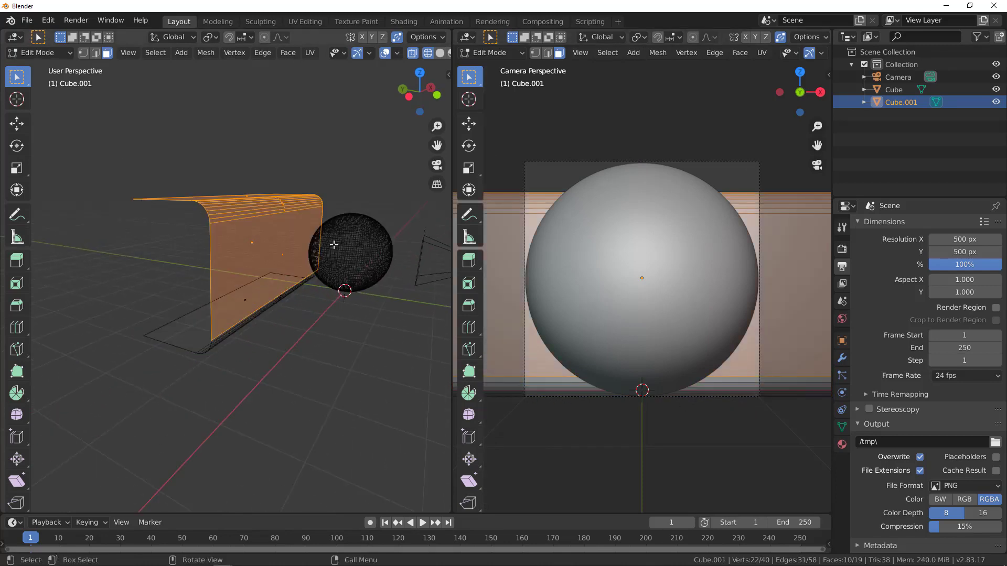
{"action": "left_click_drag", "start_coordinate": [83, 134], "coordinate": [393, 227]}
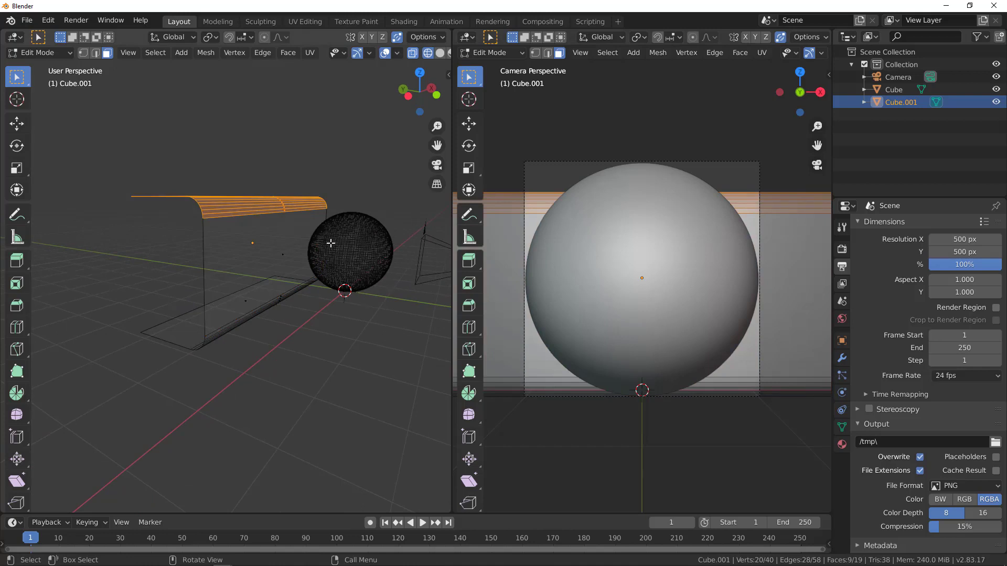
{"action": "key", "text": "g"}
{"action": "key", "text": "z"}
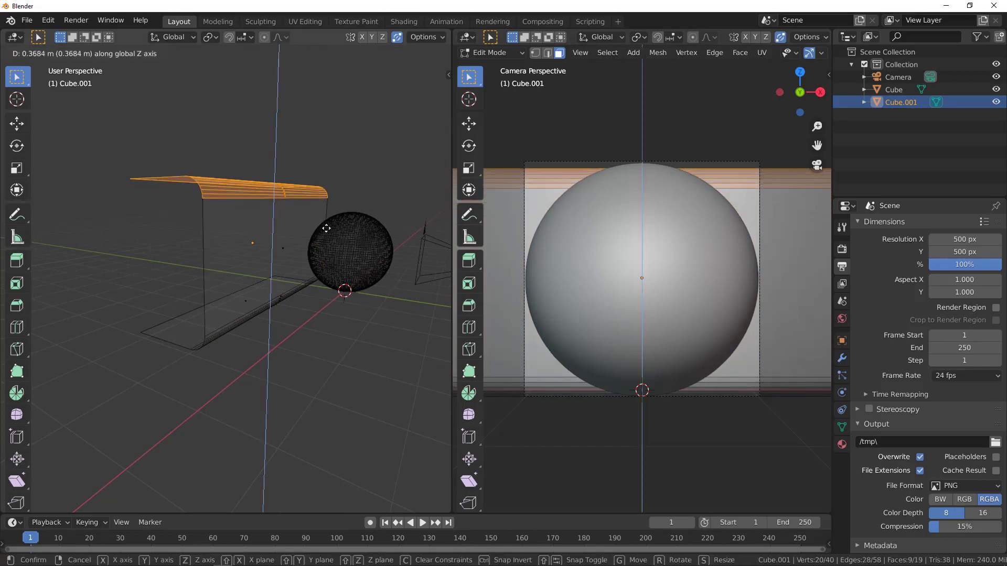
{"action": "left_click", "coordinate": [326, 227]}
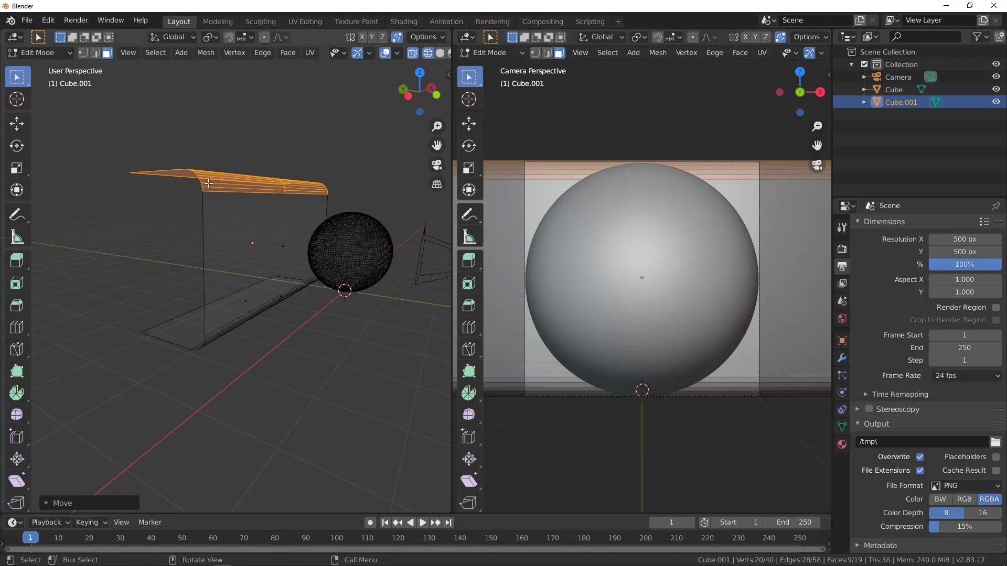
- Leave mesh editing on the backdrop and shade it smooth
{"action": "key", "text": "Tab"}
{"action": "middle_click_drag", "start_coordinate": [235, 262], "coordinate": [263, 252]}
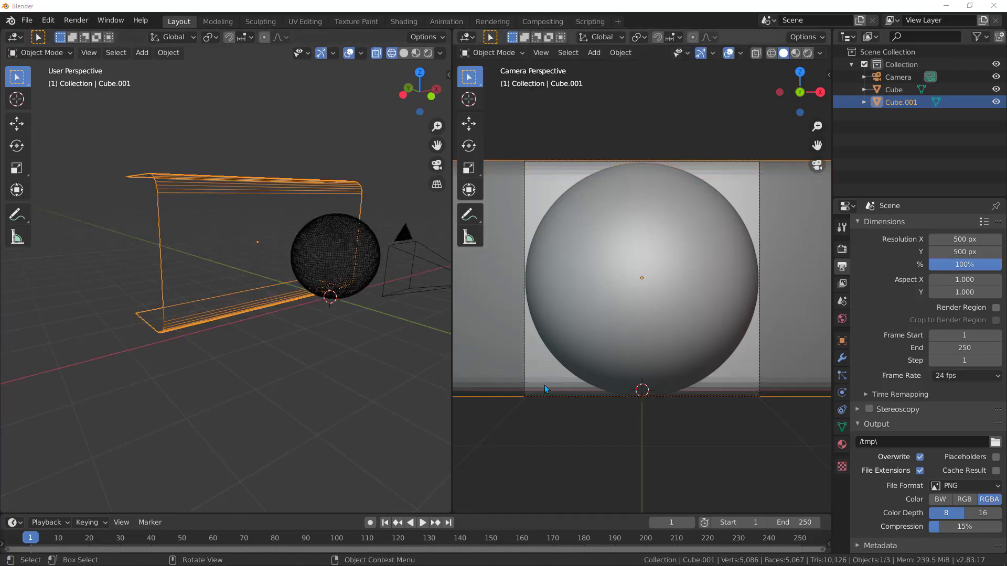
{"action": "right_click", "coordinate": [524, 176]}
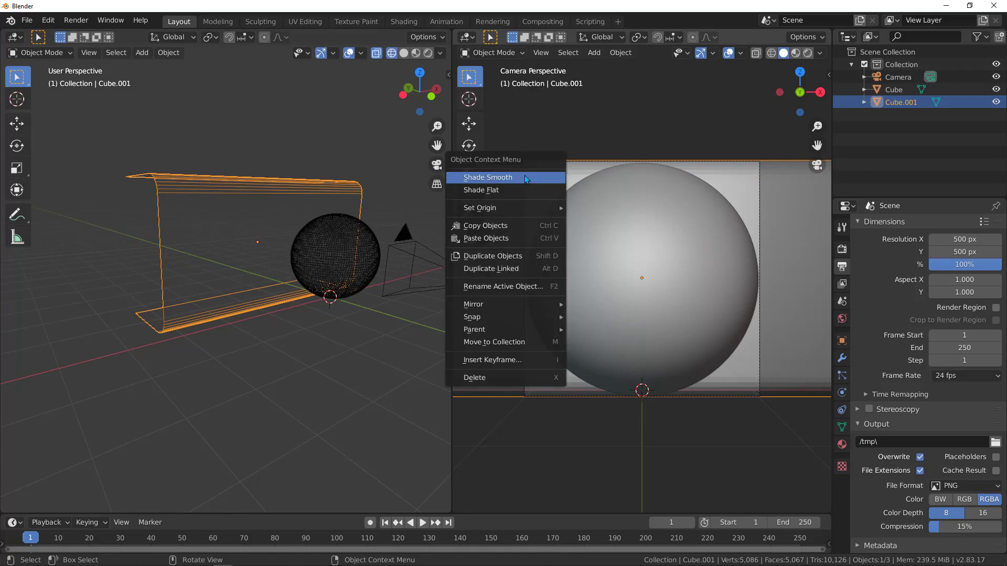
{"action": "key", "text": "Escape"}
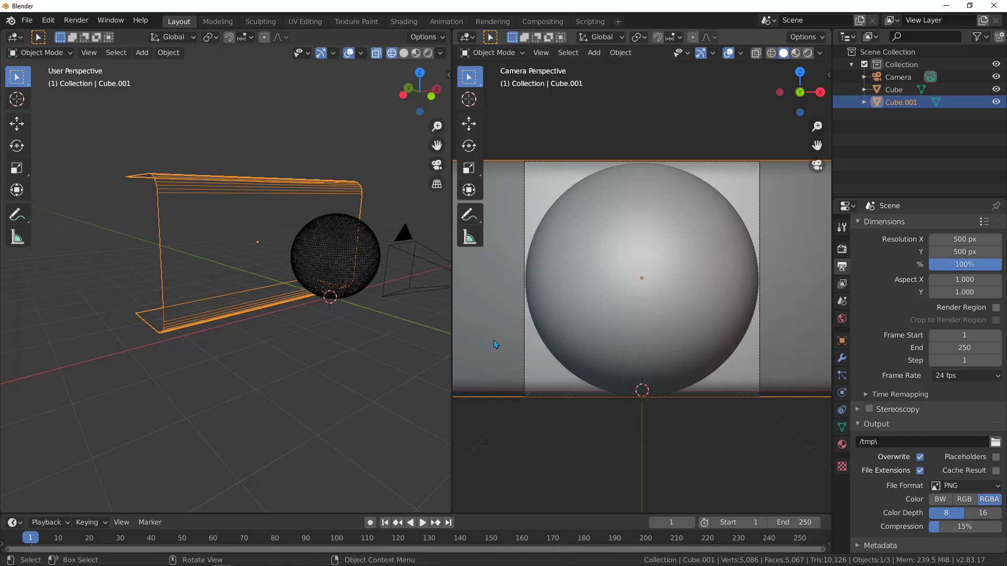
- Add a mesh plane at the sphere's base and scale it up into a floor extending well beyond the backdrop
{"action": "middle_click_drag", "start_coordinate": [197, 317], "coordinate": [314, 302]}
{"action": "key", "text": "shift+a"}
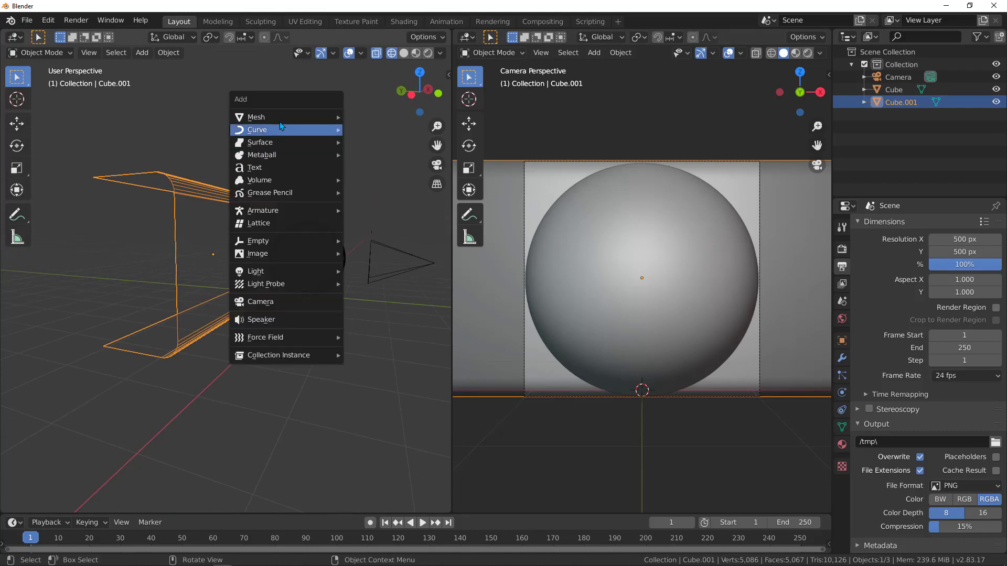
{"action": "mouse_move", "coordinate": [281, 117]}
{"action": "left_click", "coordinate": [387, 116]}
{"action": "key", "text": "s"}
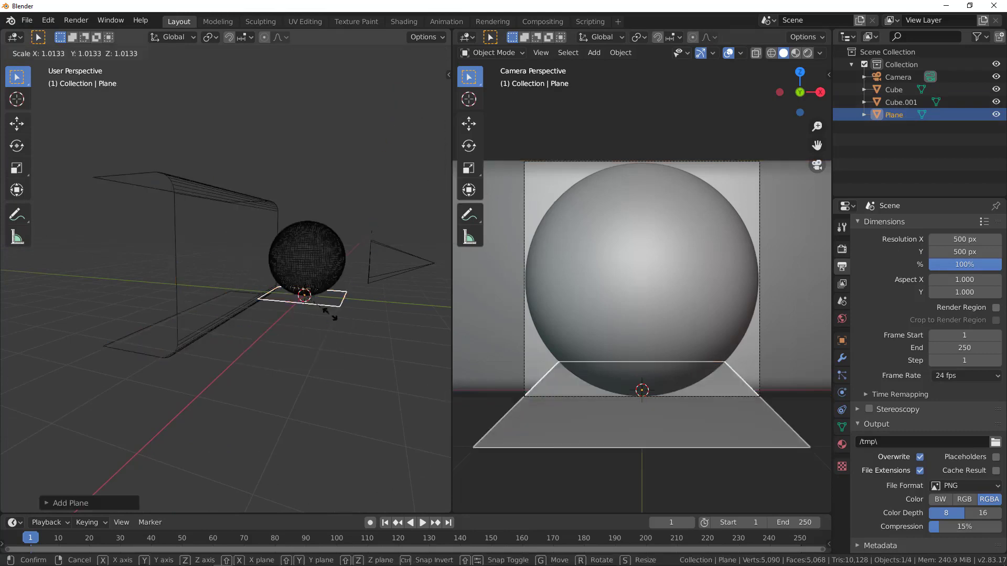
{"action": "left_click", "coordinate": [77, 282]}
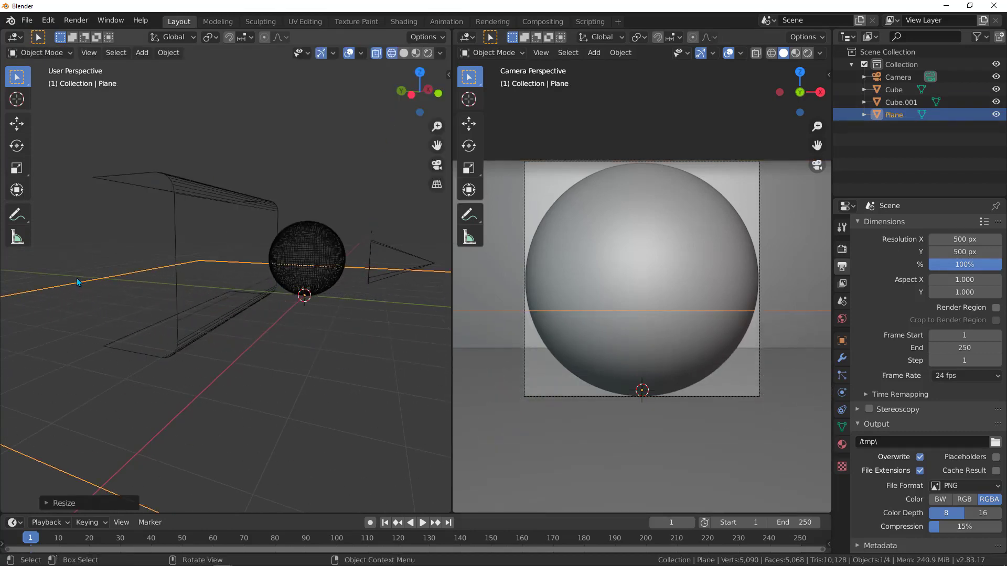
- Lower the floor plane along Z until it sits just below the backdrop's bottom lip, checking from the front view
{"action": "middle_click_drag", "start_coordinate": [226, 294], "coordinate": [245, 303]}
{"action": "key", "text": "g"}
{"action": "key", "text": "z"}
{"action": "left_click", "coordinate": [298, 295]}
{"action": "key", "text": "KP_1"}
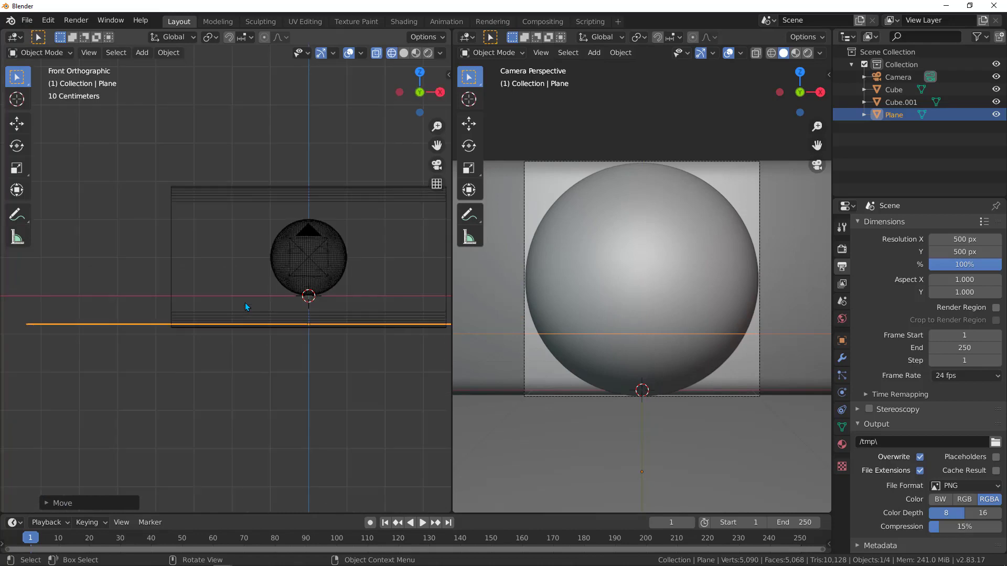
{"action": "scroll", "coordinate": [297, 341], "scroll_direction": "up", "scroll_amount": 2}
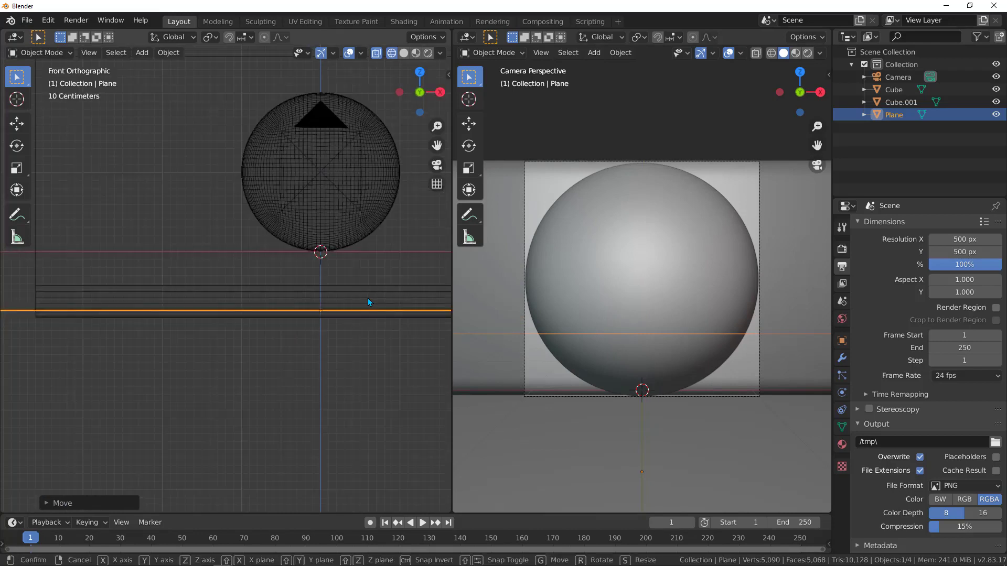
{"action": "key", "text": "g"}
{"action": "key", "text": "z"}
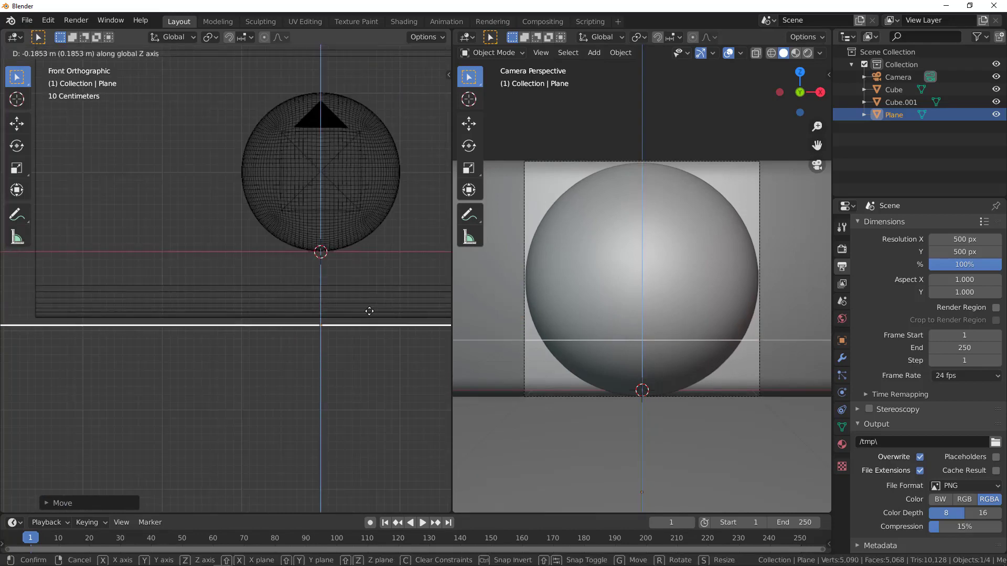
{"action": "left_click", "coordinate": [369, 314]}
- Scale the floor plane again to extend it around the backdrop and camera, and display the perspective view in solid shading
{"action": "middle_click_drag", "start_coordinate": [368, 310], "coordinate": [299, 283]}
{"action": "key", "text": "s"}
{"action": "left_click", "coordinate": [327, 281]}
{"action": "key", "text": "shift+z"}
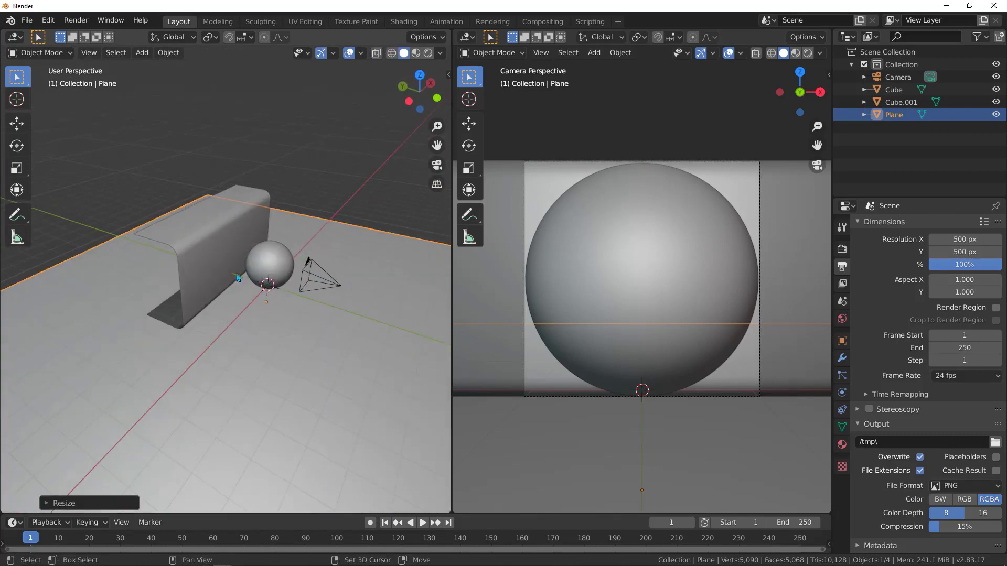
- Add a second mesh plane and raise it along Z to hover above the sphere and the backdrop's top
{"action": "key", "text": "shift+a"}
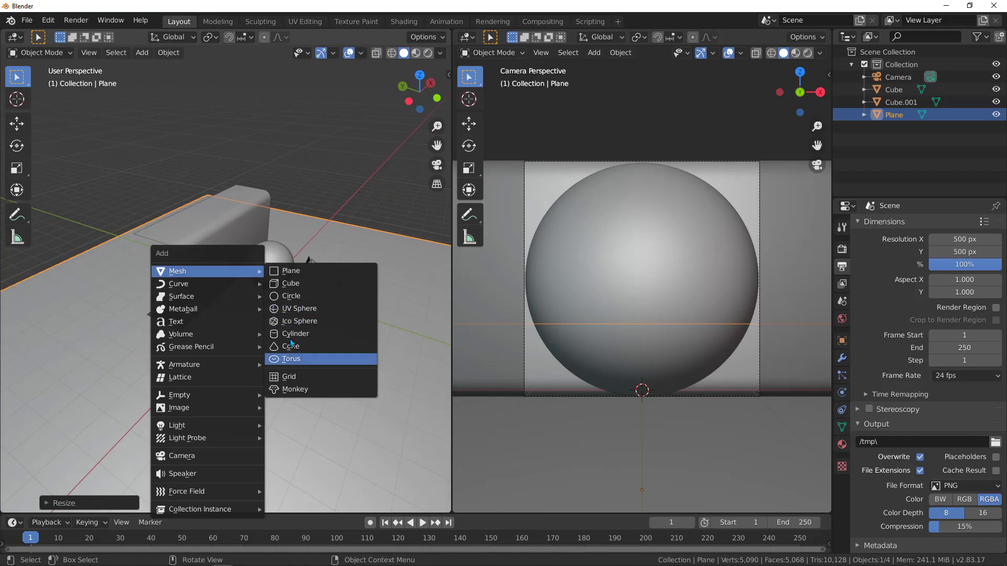
{"action": "mouse_move", "coordinate": [187, 429]}
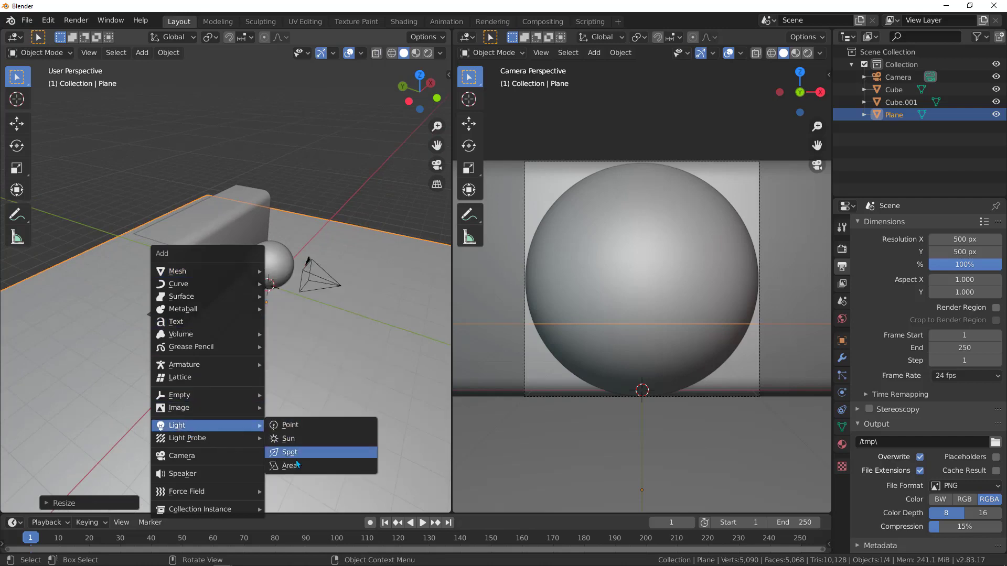
{"action": "mouse_move", "coordinate": [190, 272]}
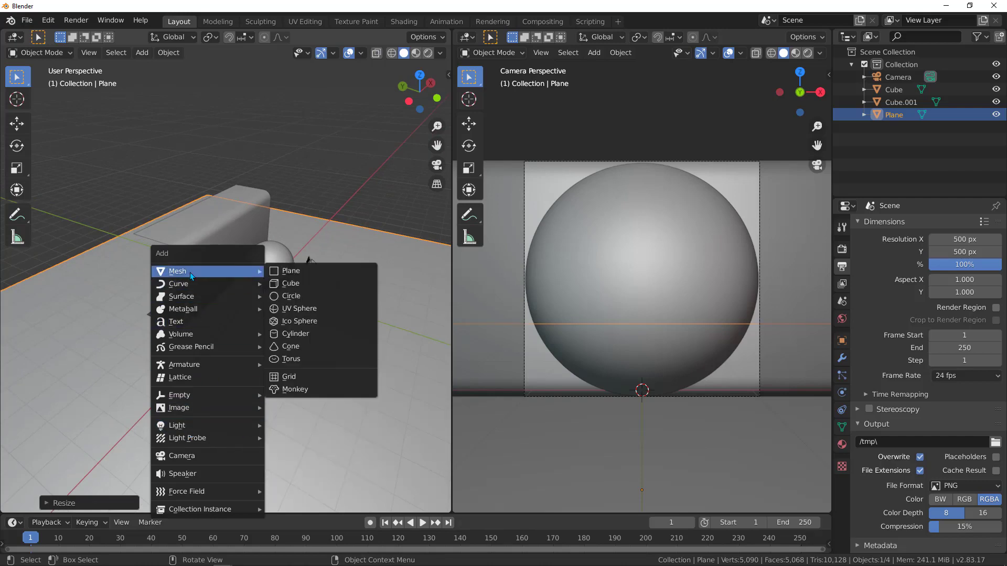
{"action": "left_click", "coordinate": [308, 272]}
{"action": "middle_click_drag", "start_coordinate": [307, 272], "coordinate": [314, 283]}
{"action": "key", "text": "g"}
{"action": "key", "text": "z"}
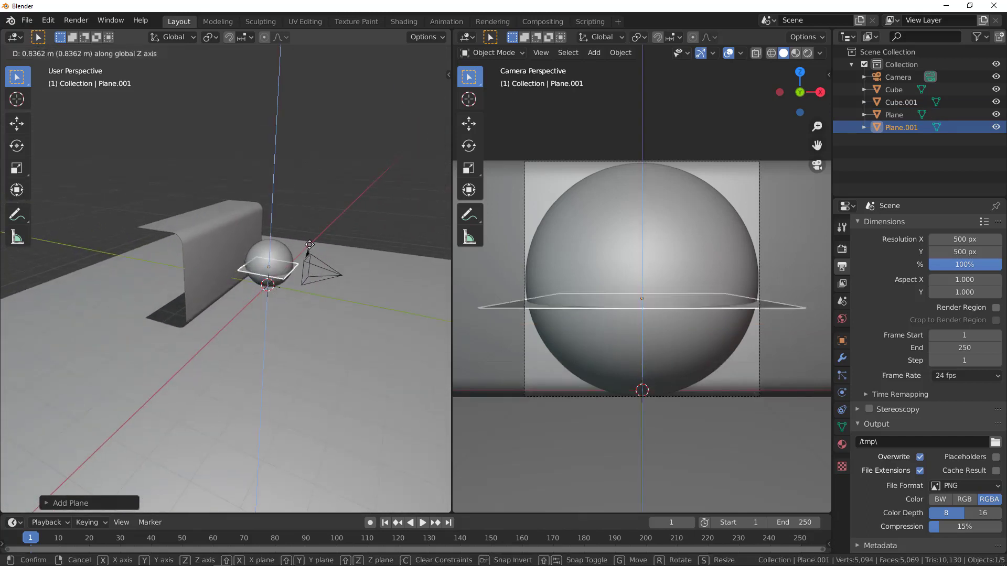
{"action": "left_click", "coordinate": [329, 173]}
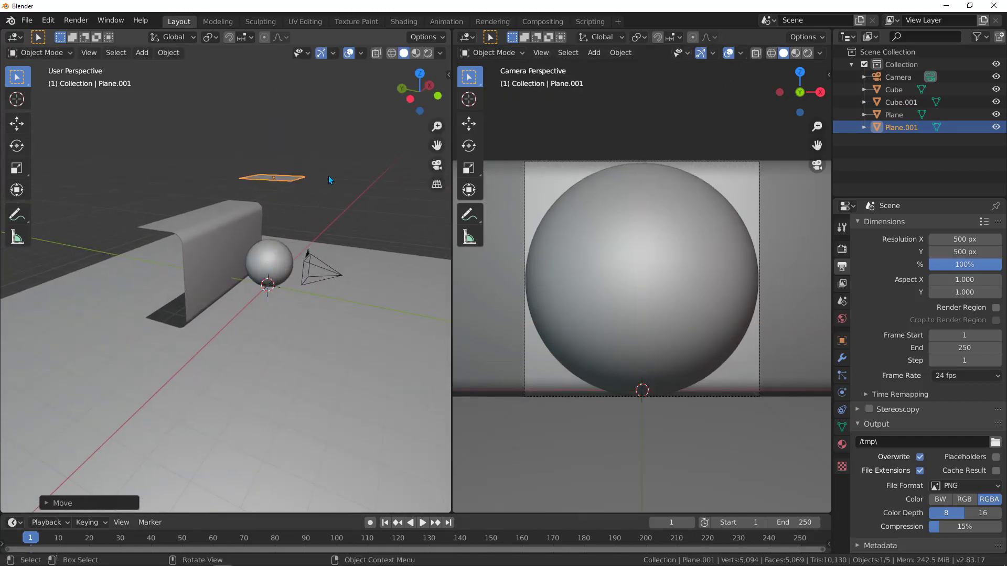
- Rotate the overhead plane about -173° around the global Y axis
{"action": "middle_click_drag", "start_coordinate": [328, 175], "coordinate": [332, 226]}
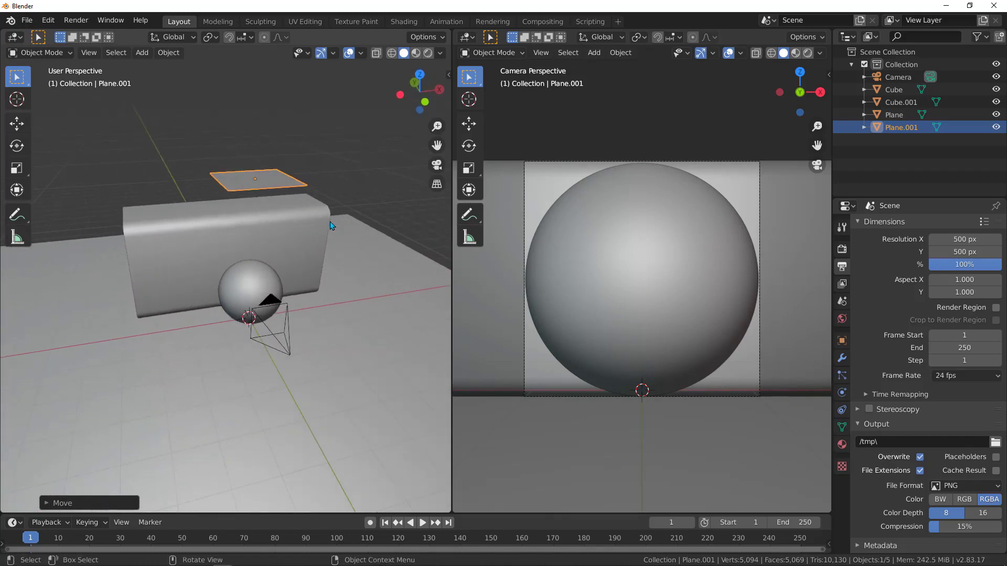
{"action": "key", "text": "r"}
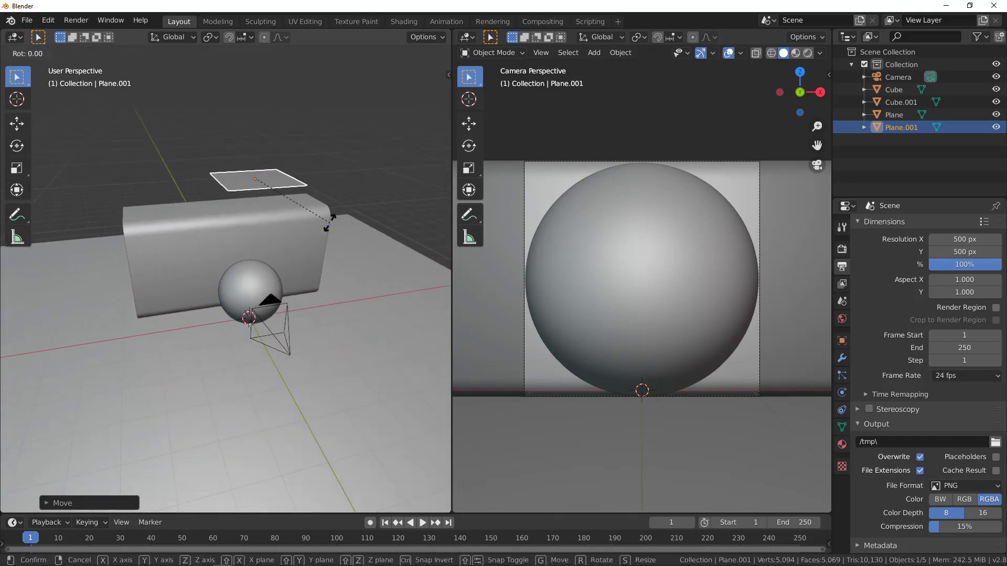
{"action": "key", "text": "y"}
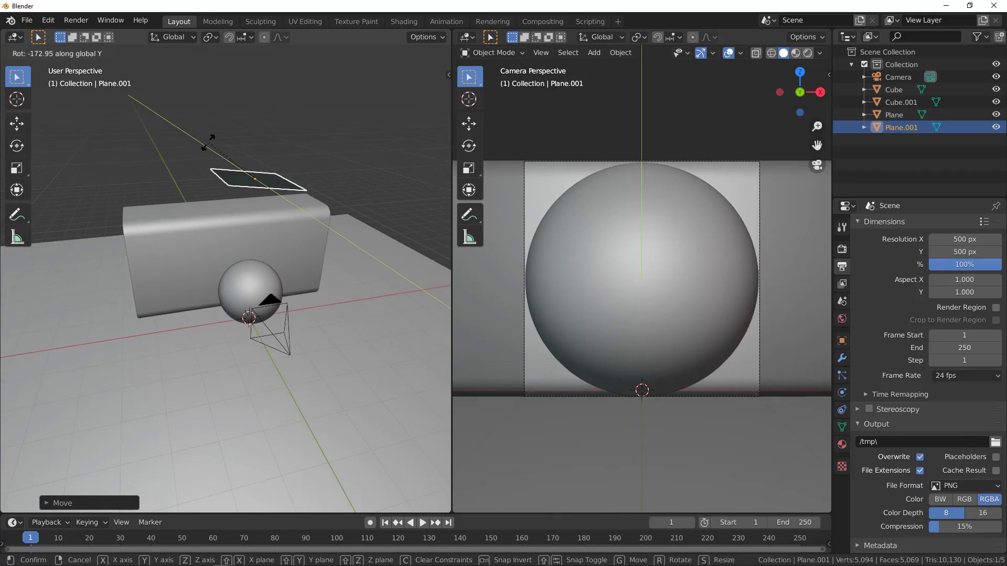
{"action": "left_click", "coordinate": [206, 142]}
- Place the overhead plane above and to one side of the sphere, tilting it with a trackball rotation of about 21° and 2°
{"action": "middle_click_drag", "start_coordinate": [269, 218], "coordinate": [180, 231]}
{"action": "key", "text": "g"}
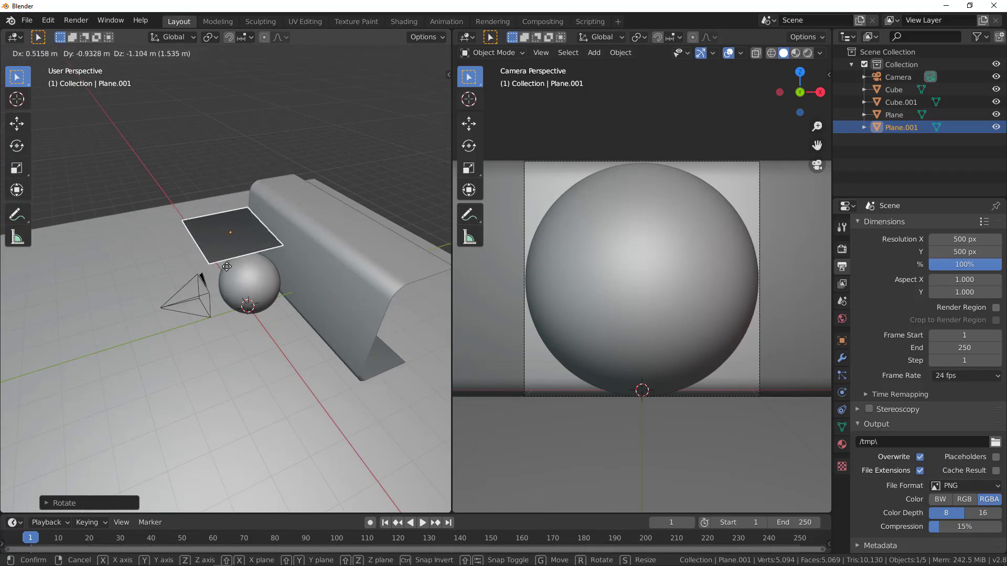
{"action": "left_click", "coordinate": [294, 252]}
{"action": "middle_click_drag", "start_coordinate": [294, 251], "coordinate": [303, 249]}
{"action": "key", "text": "r"}
{"action": "key", "text": "r"}
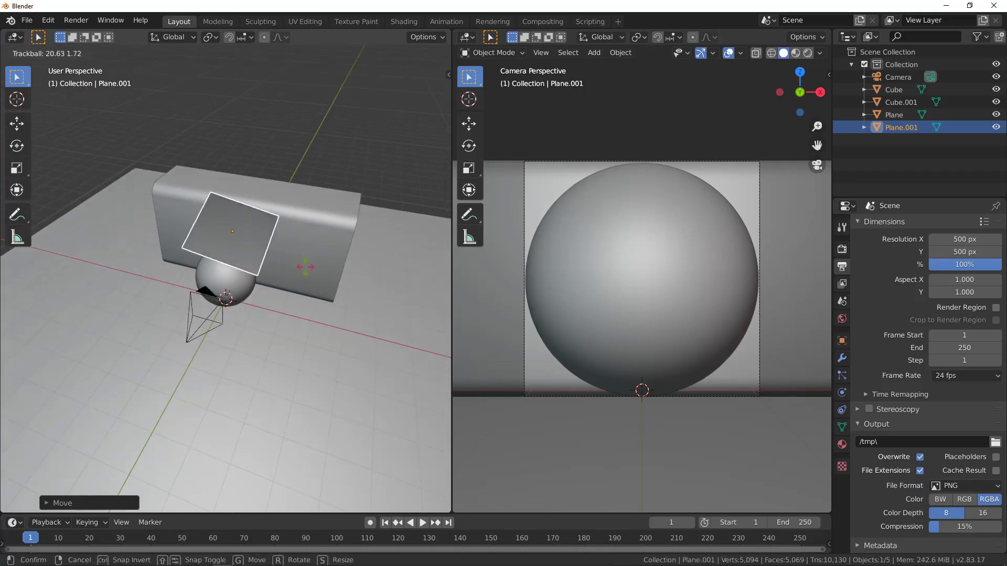
{"action": "left_click", "coordinate": [303, 271]}
{"action": "middle_click_drag", "start_coordinate": [304, 271], "coordinate": [271, 212]}
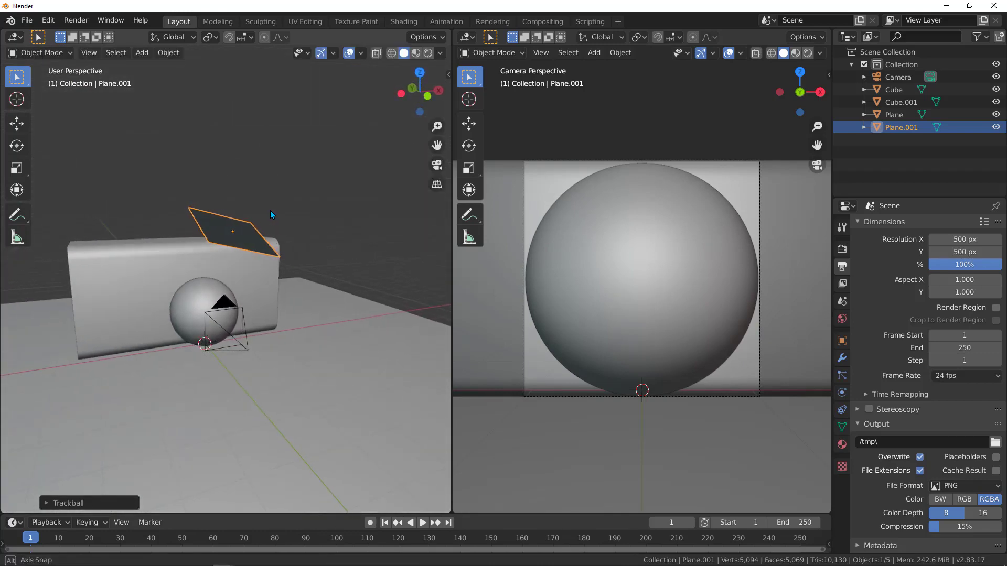
{"action": "key", "text": "g"}
{"action": "left_click", "coordinate": [321, 177]}
- Duplicate the tilted overhead plane and place the copy in front of the sphere, beyond the camera
{"action": "middle_click_drag", "start_coordinate": [322, 178], "coordinate": [309, 229]}
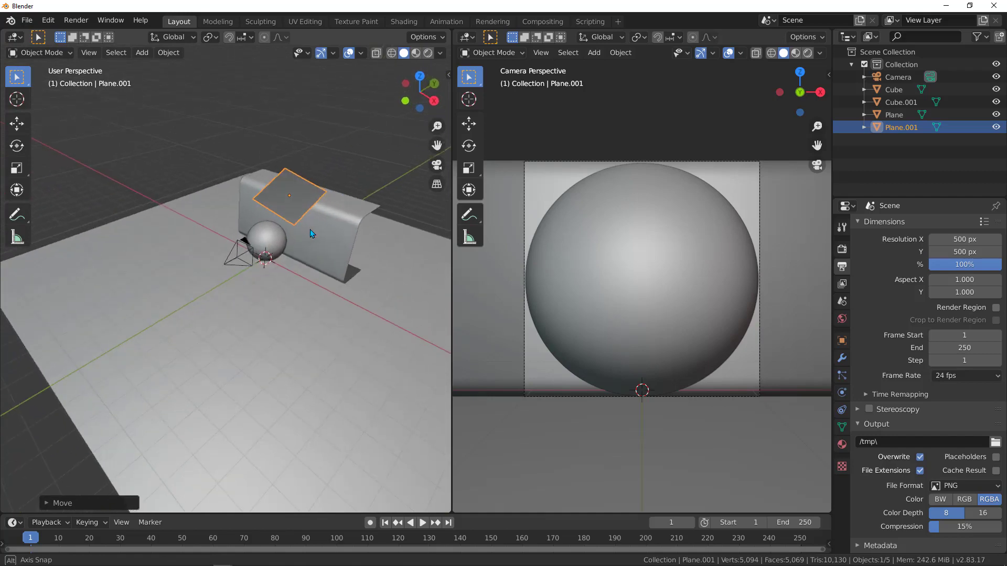
{"action": "key", "text": "shift+d"}
{"action": "left_click", "coordinate": [191, 259]}
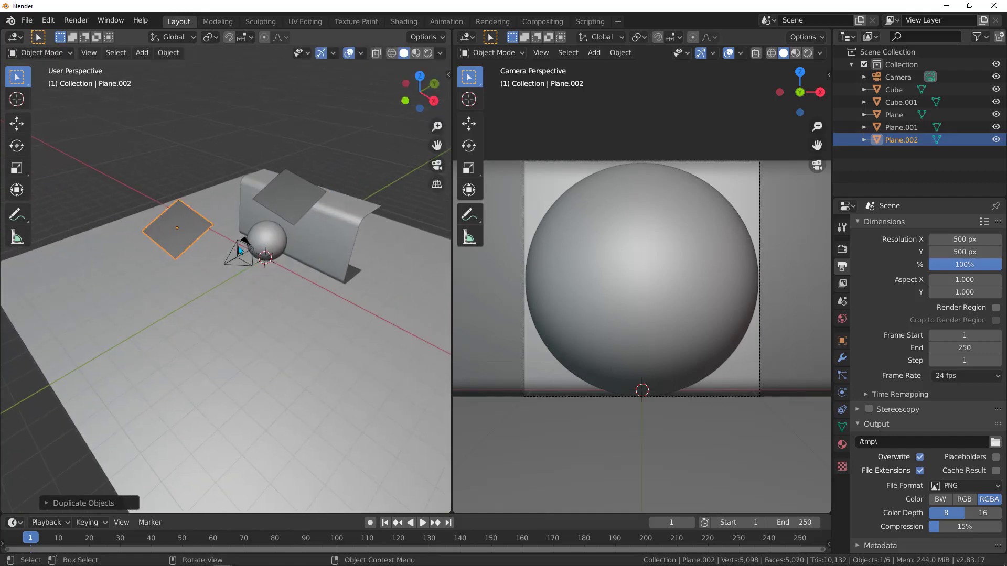
- Clear the duplicated plane's rotation and tilt it around the global X axis behind the camera
{"action": "middle_click_drag", "start_coordinate": [191, 259], "coordinate": [298, 238]}
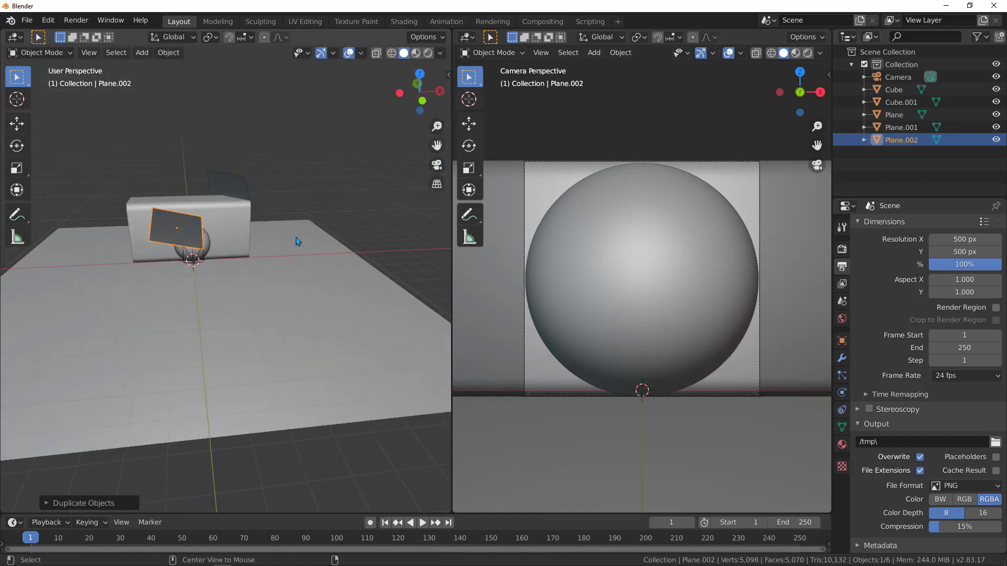
{"action": "key", "text": "alt+r"}
{"action": "middle_click_drag", "start_coordinate": [145, 233], "coordinate": [354, 240]}
{"action": "key", "text": "r"}
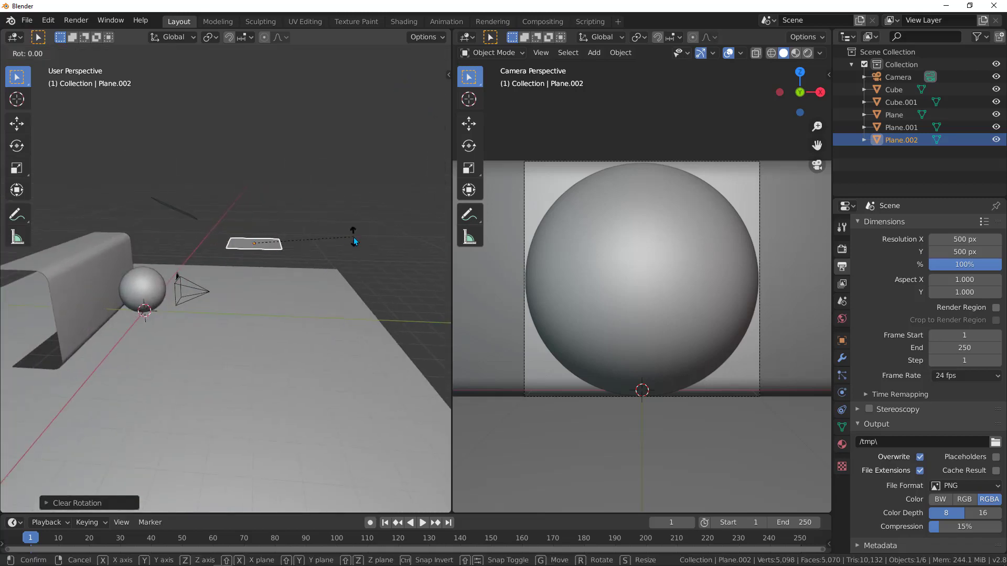
{"action": "key", "text": "x"}
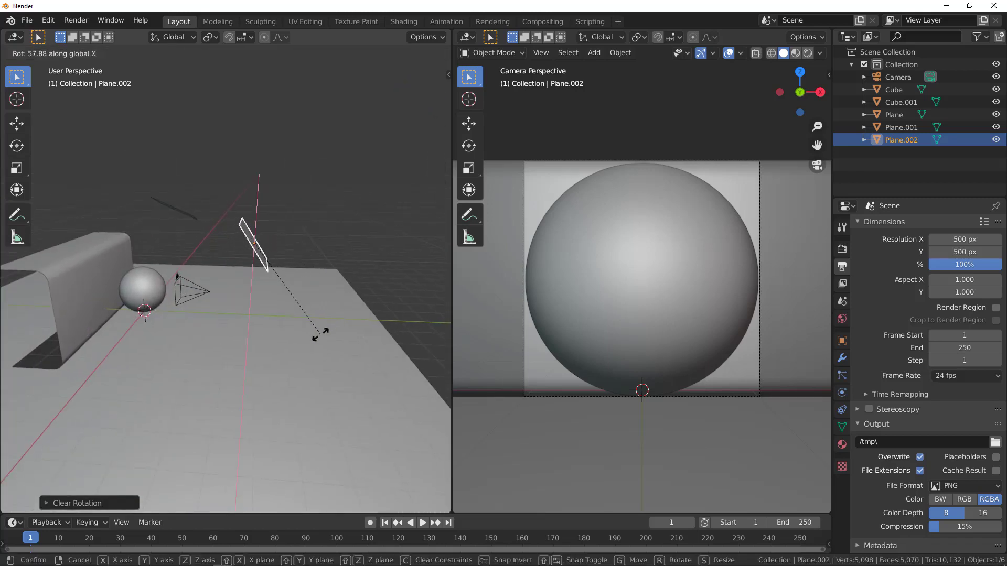
{"action": "left_click", "coordinate": [287, 215]}
- Stretch the duplicated plane along X into a wide strip and scale it to about 0.62 along Z
{"action": "middle_click_drag", "start_coordinate": [287, 215], "coordinate": [158, 226]}
{"action": "key", "text": "s"}
{"action": "key", "text": "x"}
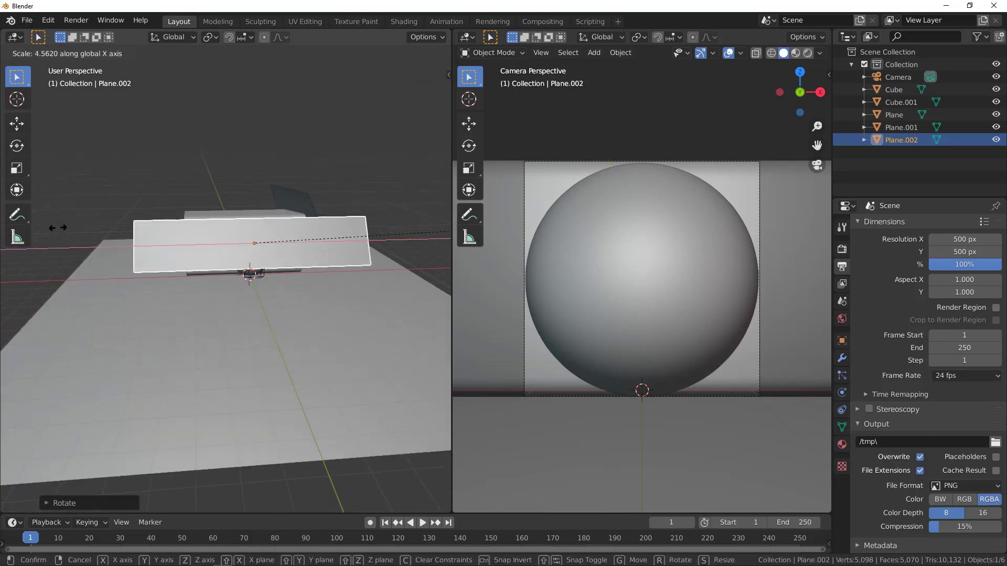
{"action": "left_click", "coordinate": [233, 239]}
{"action": "middle_click_drag", "start_coordinate": [231, 243], "coordinate": [319, 204]}
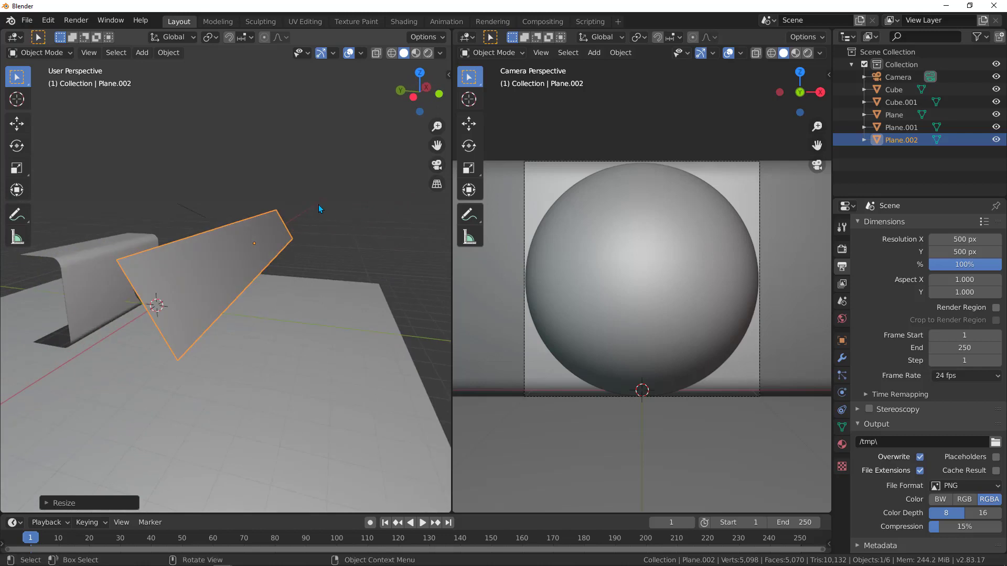
{"action": "key", "text": "s"}
{"action": "key", "text": "z"}
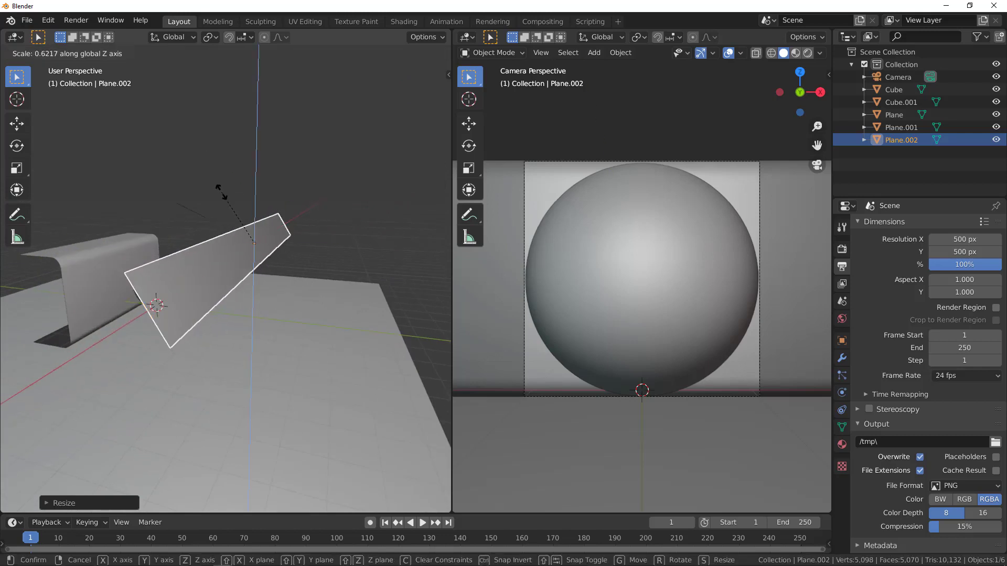
{"action": "left_click", "coordinate": [220, 191]}
- Change the camera-view area into a Shader Editor and hide its sidebar, keeping the scene in the perspective view
{"action": "mouse_move", "coordinate": [221, 191]}
{"action": "middle_mouse_down"}
{"action": "mouse_move", "coordinate": [296, 205]}
{"action": "mouse_move", "coordinate": [226, 210]}
{"action": "middle_mouse_up"}
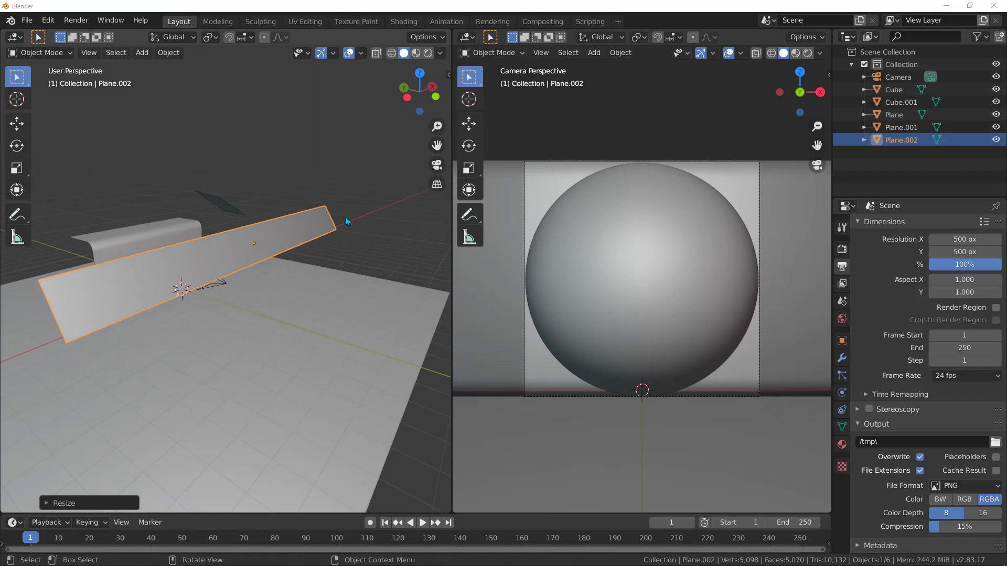
{"action": "middle_click_drag", "start_coordinate": [345, 217], "coordinate": [399, 210]}
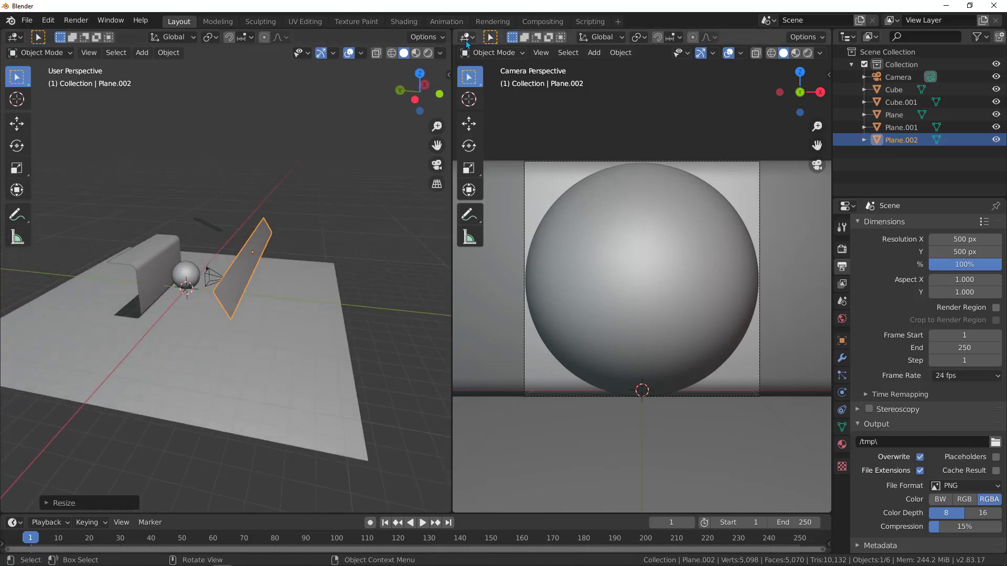
{"action": "left_click", "coordinate": [469, 37]}
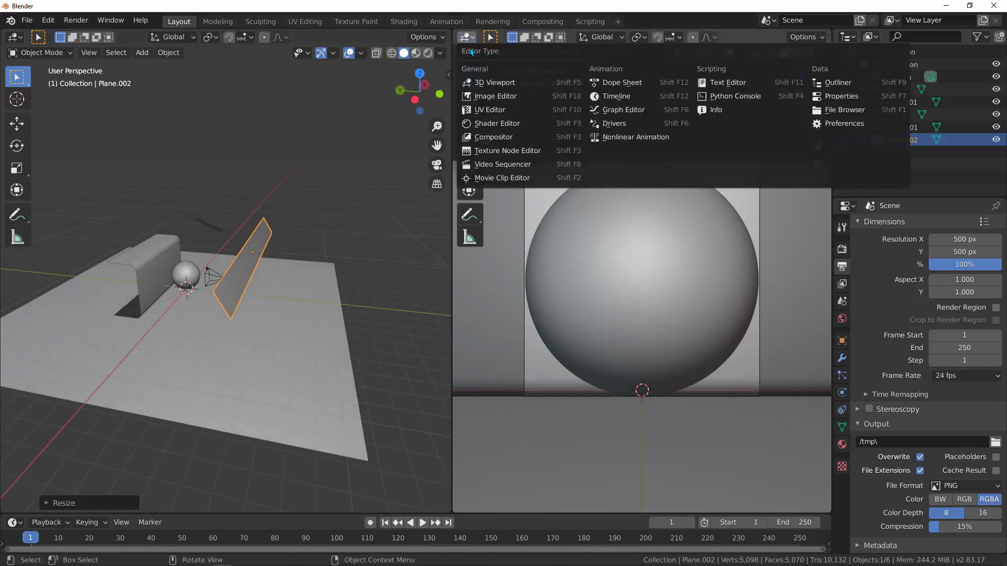
{"action": "left_click", "coordinate": [496, 123]}
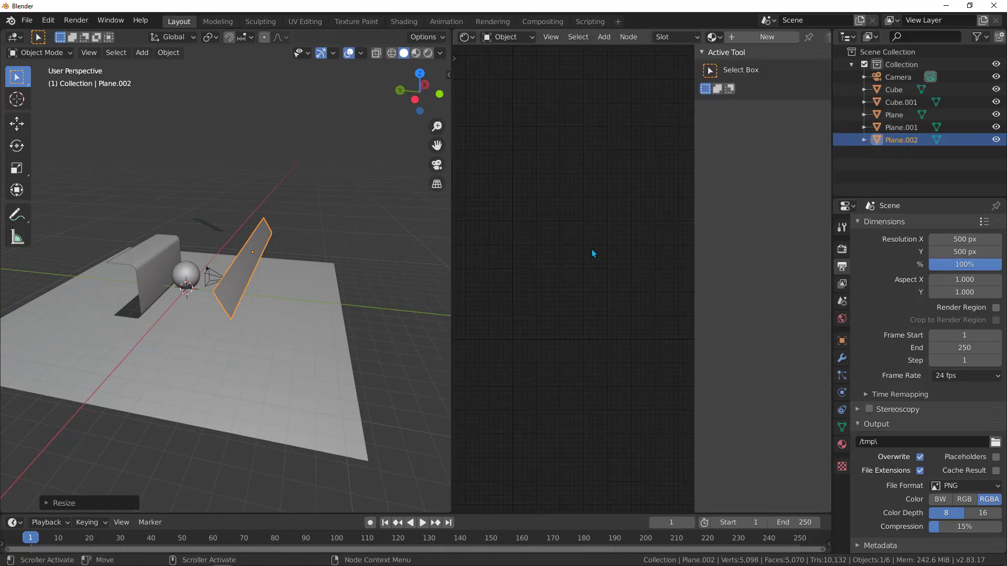
{"action": "key", "text": "n"}
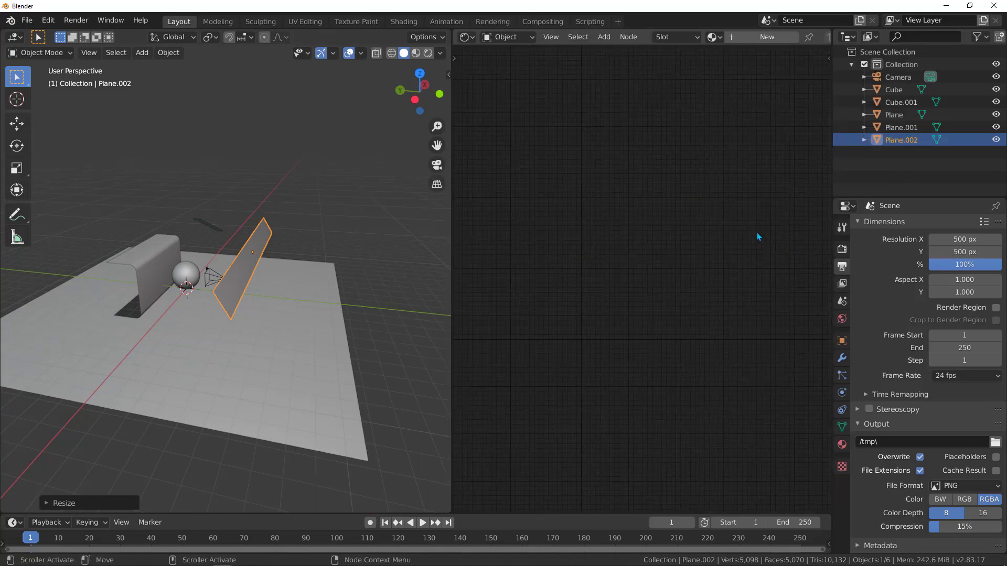
{"action": "middle_click_drag", "start_coordinate": [268, 299], "coordinate": [242, 309]}
{"action": "scroll", "coordinate": [196, 260], "scroll_direction": "up", "scroll_amount": 7}
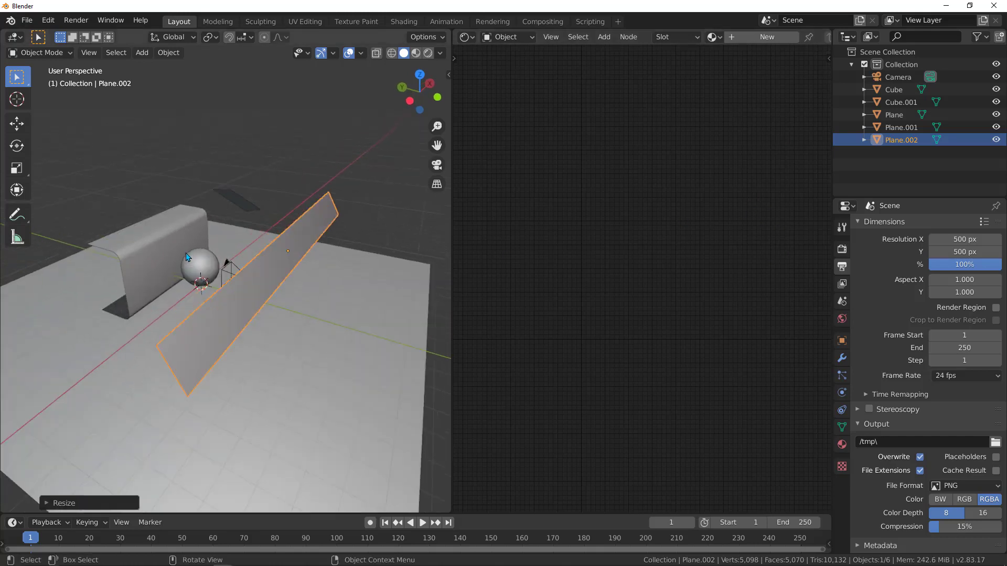
- Select the large floor plane and create a new material for it
{"action": "scroll", "coordinate": [175, 245], "scroll_direction": "down", "scroll_amount": 6}
{"action": "middle_click_drag", "start_coordinate": [175, 245], "coordinate": [195, 367]}
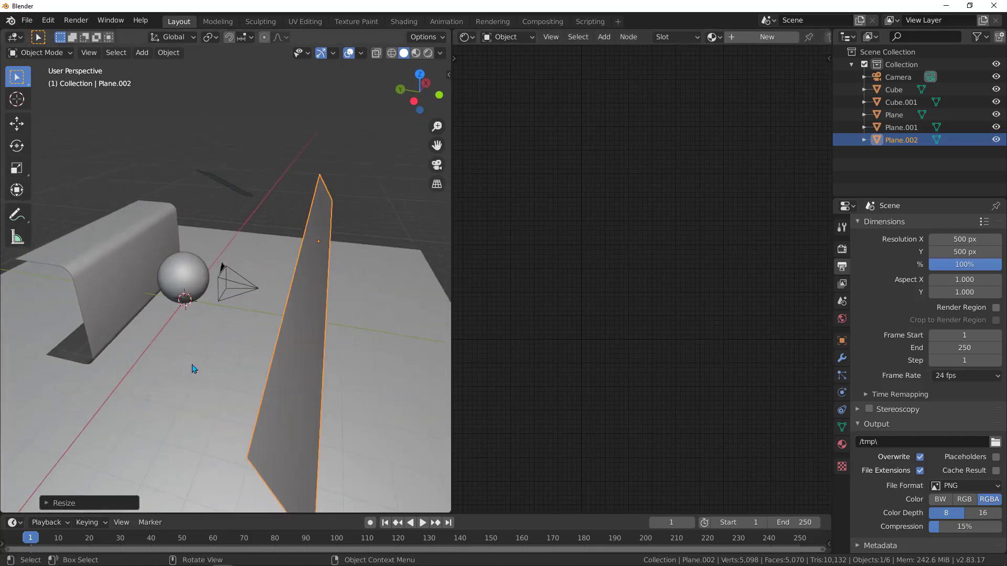
{"action": "left_click", "coordinate": [195, 367]}
{"action": "scroll", "coordinate": [724, 36], "scroll_direction": "down", "scroll_amount": 3}
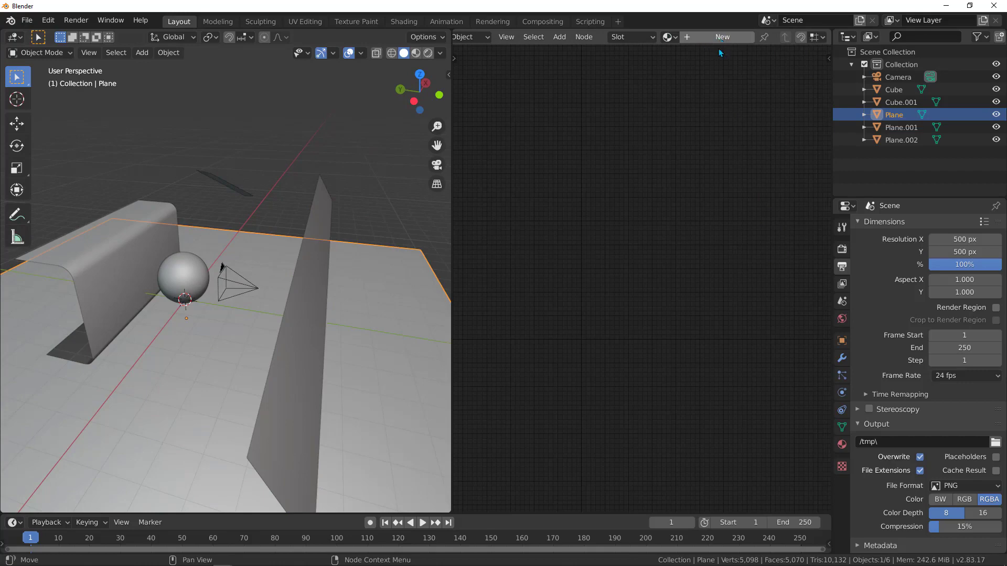
{"action": "left_click", "coordinate": [841, 444]}
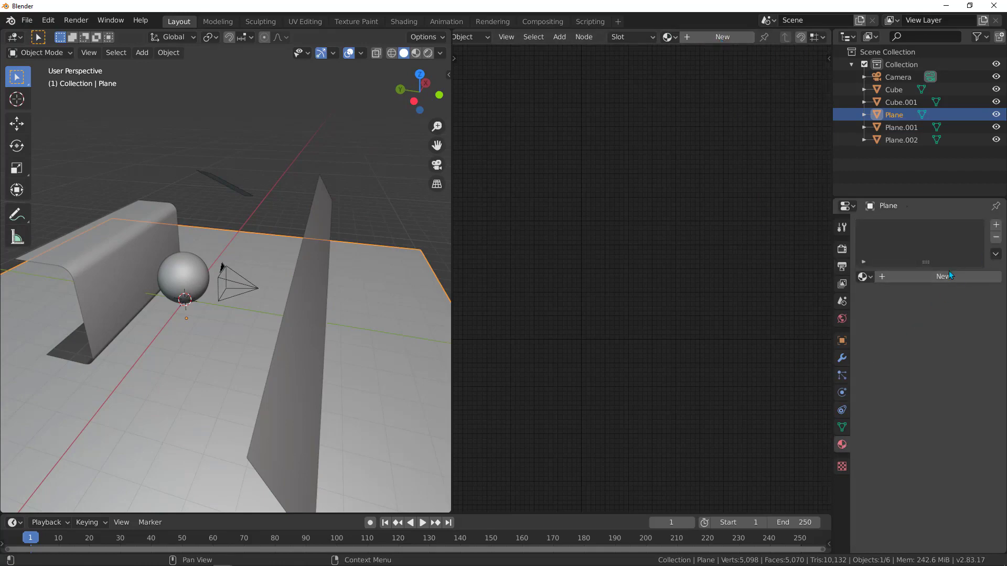
{"action": "left_click", "coordinate": [714, 40]}
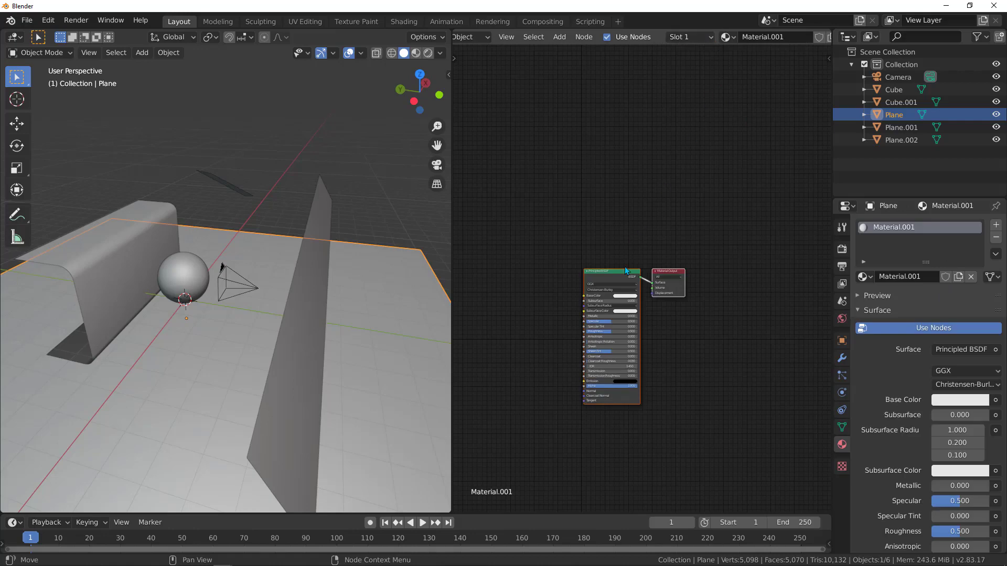
- Make the floor material matte black: Specular 0.000, Base Color value 0.000 and Roughness 1.000
{"action": "scroll", "coordinate": [605, 310], "scroll_direction": "up", "scroll_amount": 1}
{"action": "middle_click_drag", "start_coordinate": [561, 313], "coordinate": [600, 281]}
{"action": "middle_click_drag", "start_coordinate": [210, 326], "coordinate": [316, 282]}
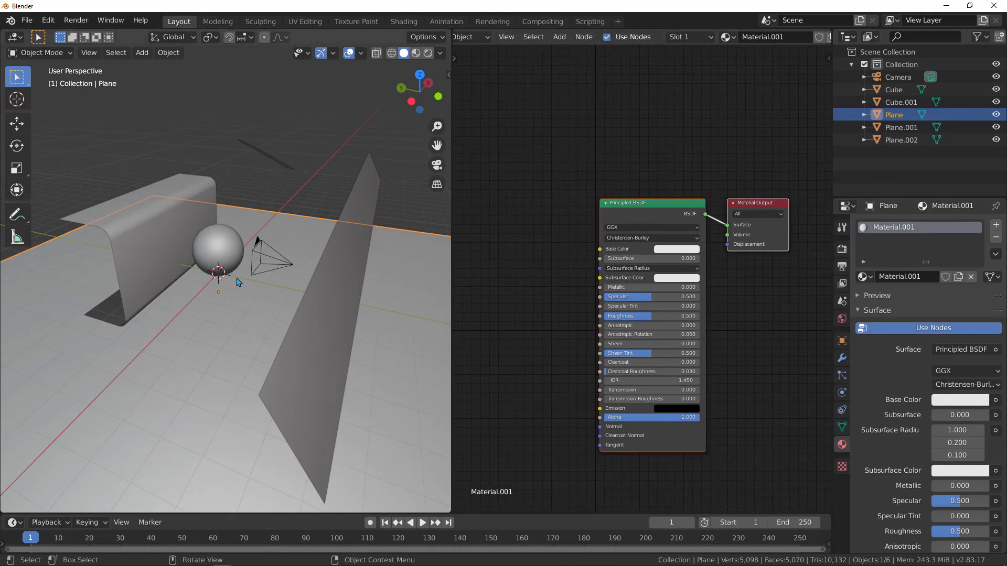
{"action": "scroll", "coordinate": [236, 283], "scroll_direction": "up", "scroll_amount": 4}
{"action": "scroll", "coordinate": [697, 310], "scroll_direction": "up", "scroll_amount": 3}
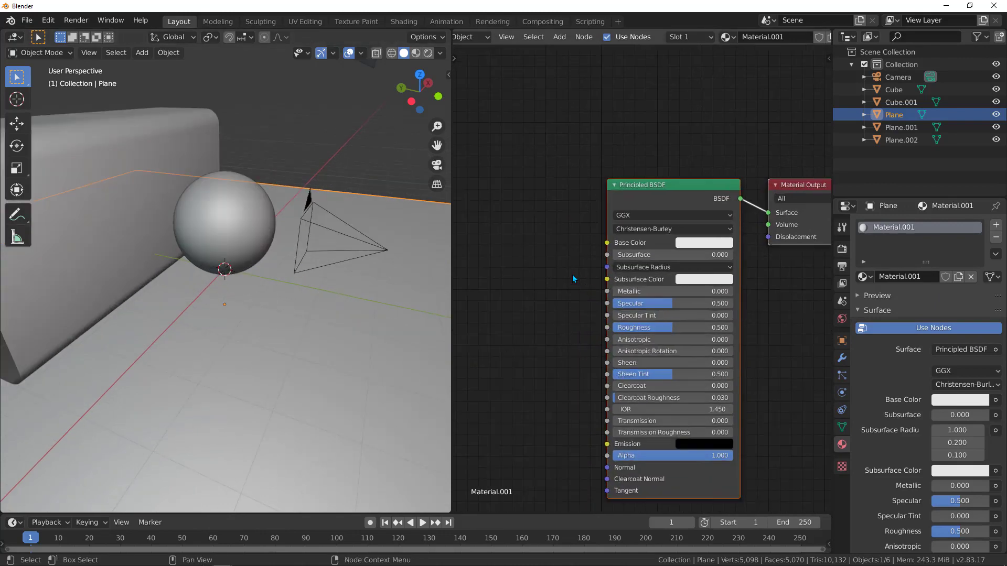
{"action": "left_click_drag", "start_coordinate": [699, 309], "coordinate": [625, 308]}
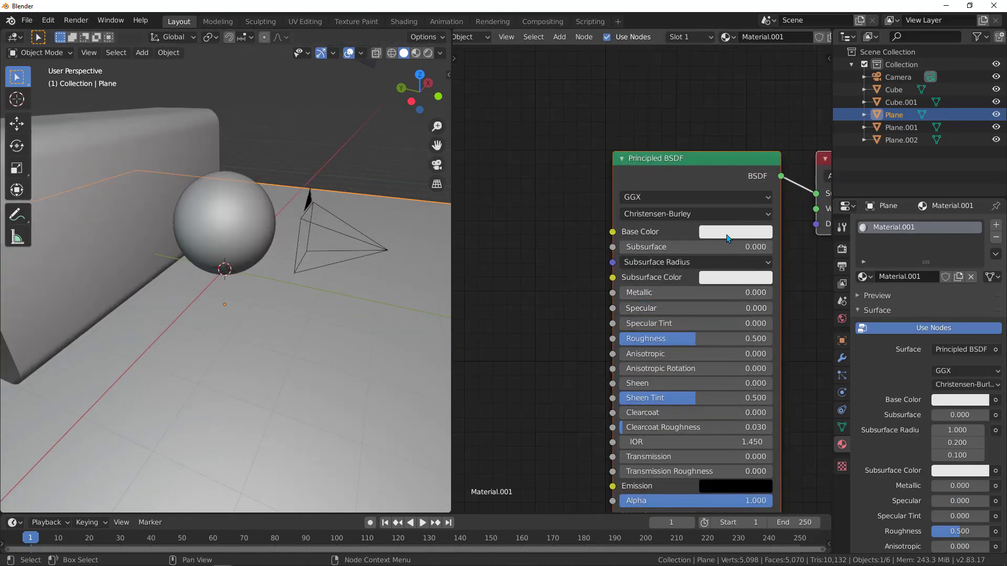
{"action": "left_click", "coordinate": [726, 233]}
{"action": "left_click_drag", "start_coordinate": [821, 111], "coordinate": [820, 131]}
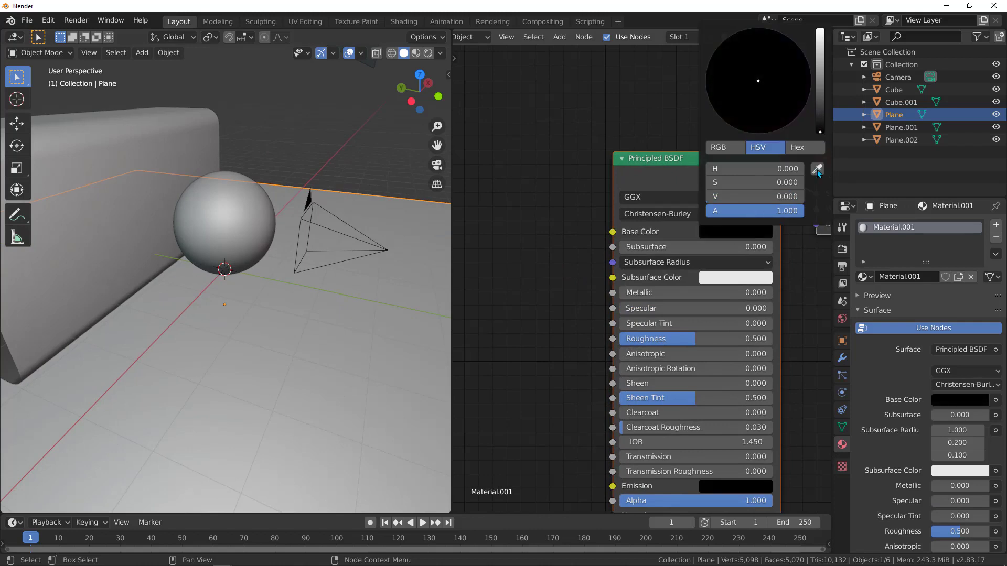
{"action": "left_click_drag", "start_coordinate": [706, 339], "coordinate": [771, 339]}
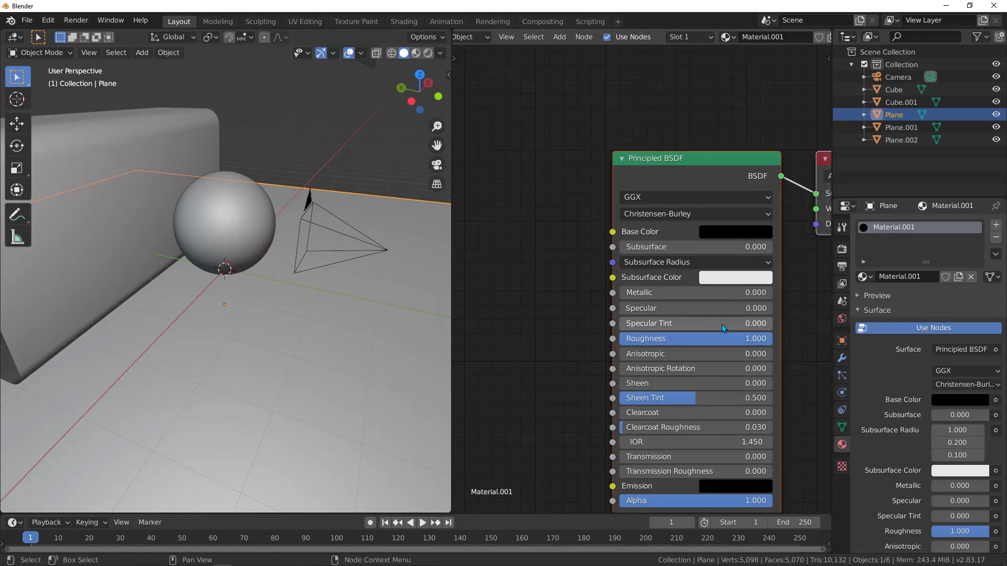
- Select the wide tilted plane behind the camera and create a new material for it
{"action": "scroll", "coordinate": [330, 281], "scroll_direction": "down", "scroll_amount": 5}
{"action": "middle_click_drag", "start_coordinate": [330, 281], "coordinate": [397, 261]}
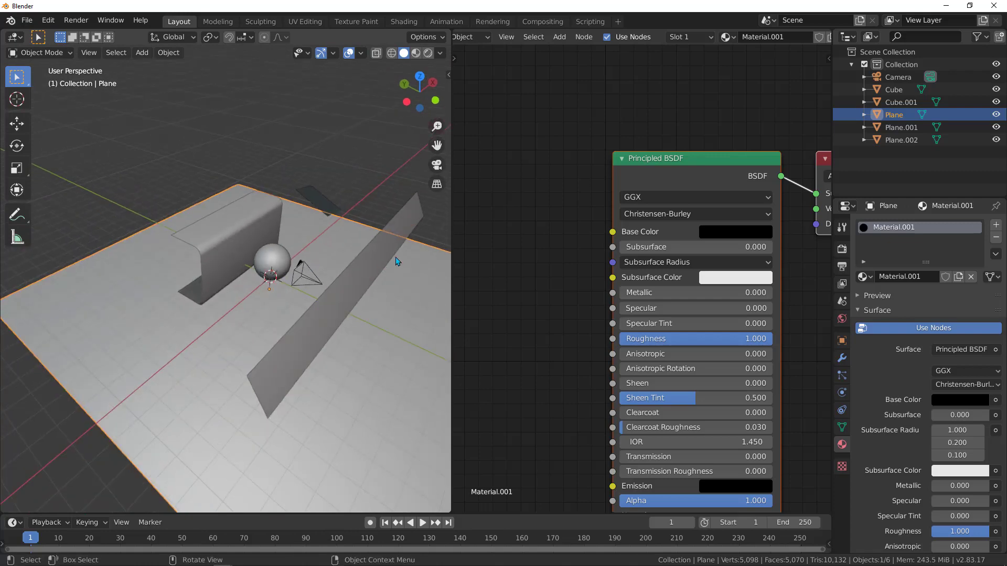
{"action": "left_click", "coordinate": [383, 253]}
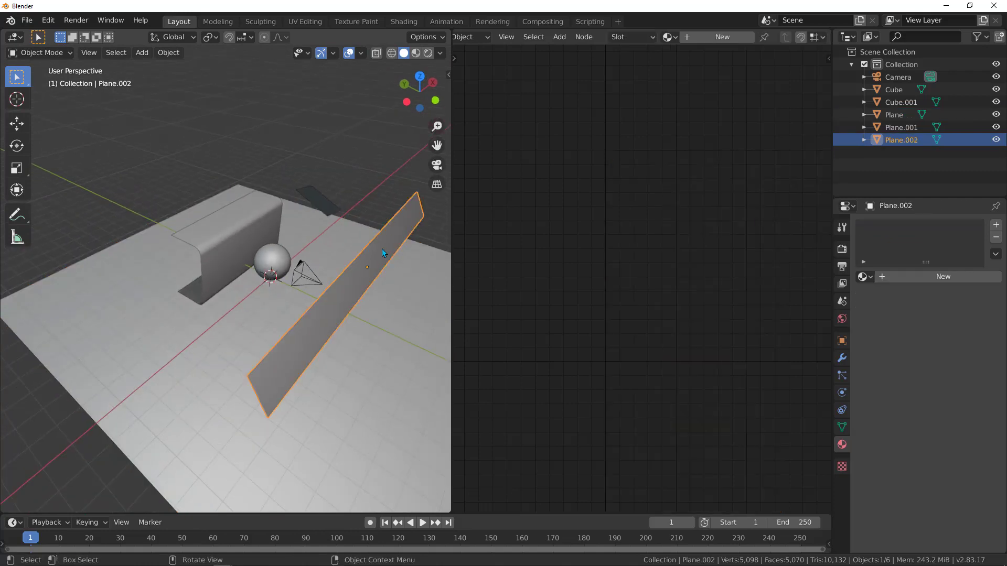
{"action": "left_click", "coordinate": [731, 38]}
{"action": "middle_click_drag", "start_coordinate": [680, 148], "coordinate": [632, 127]}
{"action": "scroll", "coordinate": [637, 96], "scroll_direction": "down", "scroll_amount": 2}
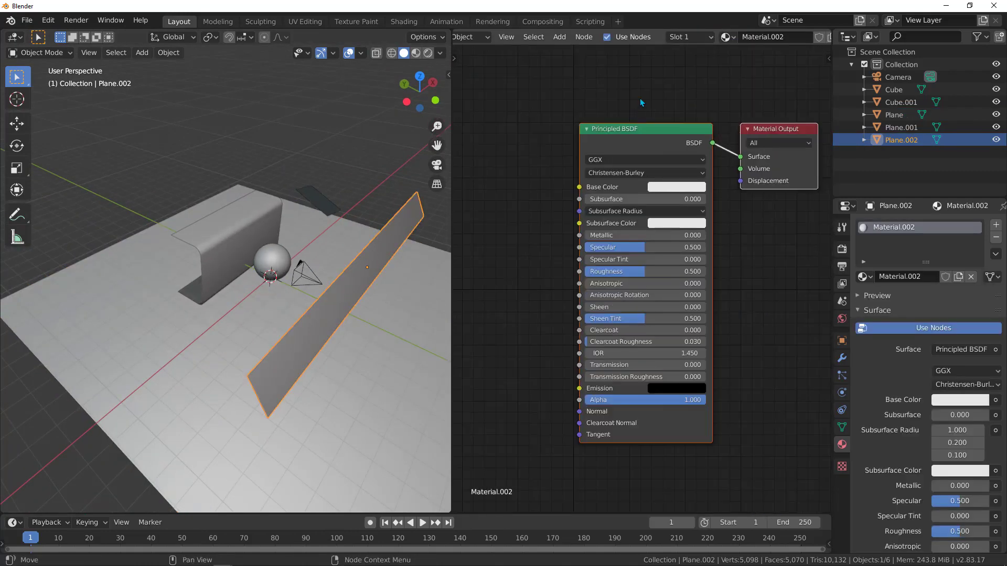
- Replace the wide plane's Principled BSDF with an Emission shader connected to the Material Output's Surface
{"action": "left_click_drag", "start_coordinate": [648, 85], "coordinate": [523, 308]}
{"action": "key", "text": "x"}
{"action": "key", "text": "shift+a"}
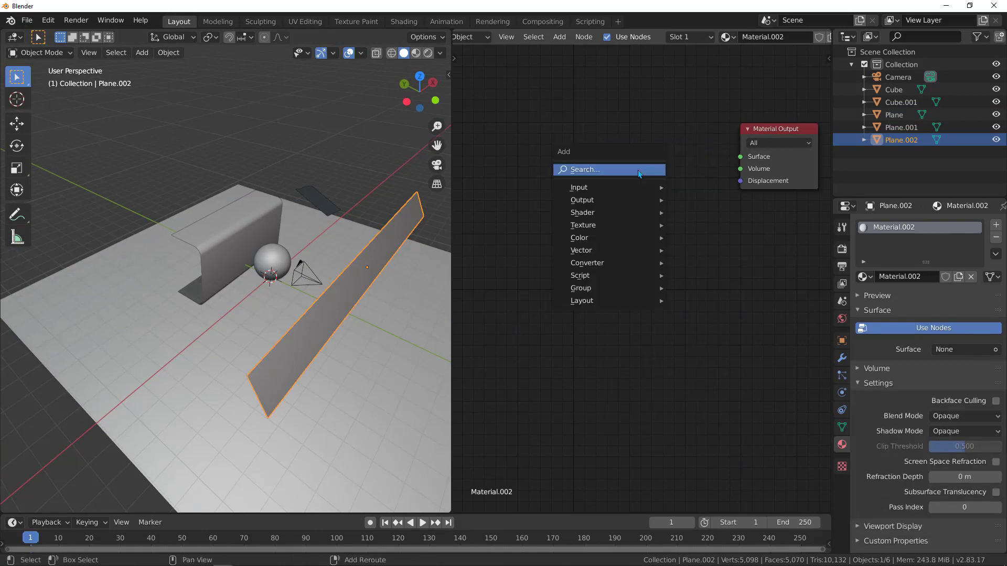
{"action": "left_click", "coordinate": [638, 170]}
{"action": "type", "text": "emi"}
{"action": "key", "text": "Return"}
{"action": "left_click", "coordinate": [646, 192]}
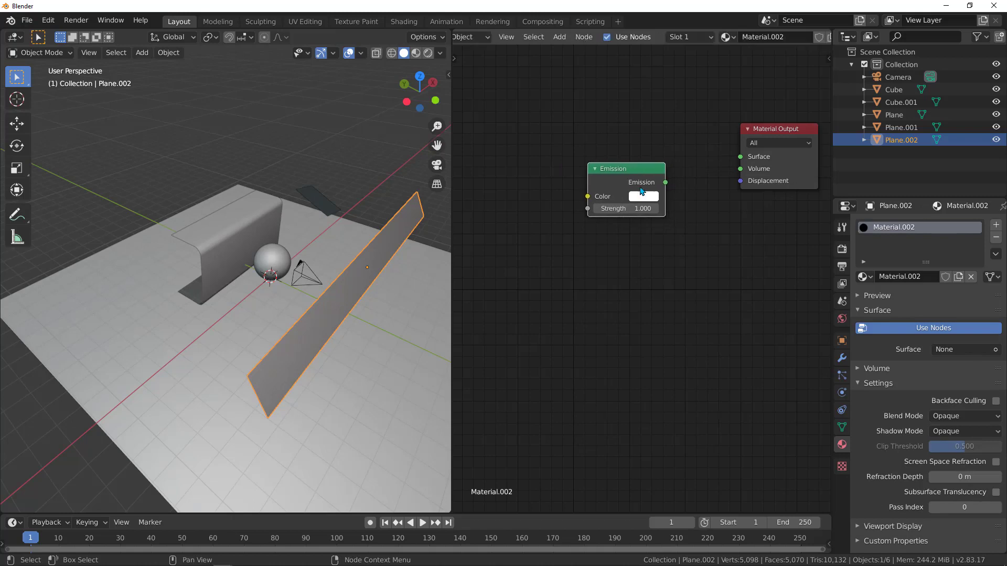
{"action": "scroll", "coordinate": [667, 181], "scroll_direction": "up", "scroll_amount": 3}
{"action": "left_click_drag", "start_coordinate": [665, 184], "coordinate": [760, 153]}
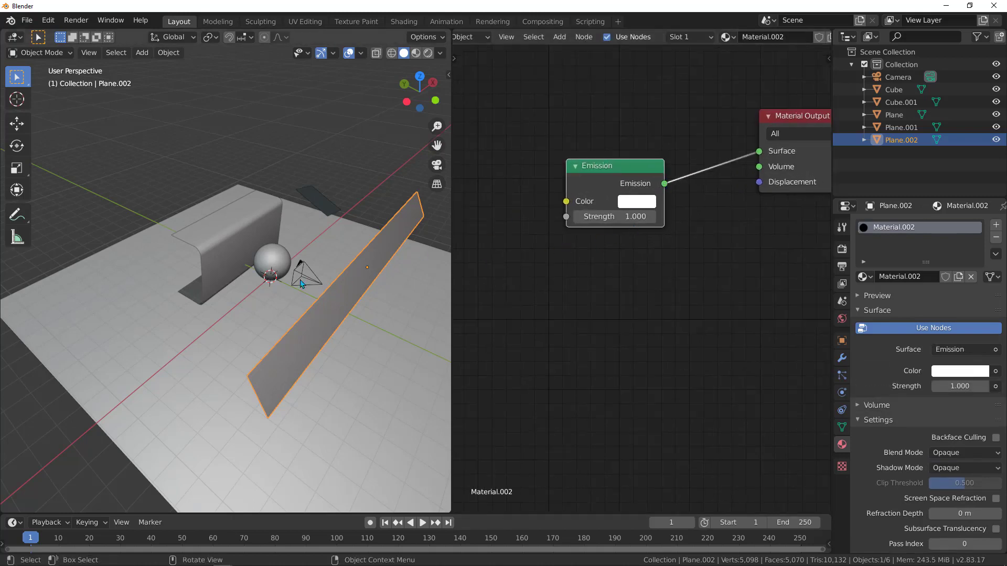
- Rename the wide plane's material as Emission
{"action": "mouse_move", "coordinate": [352, 295]}
{"action": "middle_mouse_down"}
{"action": "mouse_move", "coordinate": [349, 286]}
{"action": "mouse_move", "coordinate": [362, 310]}
{"action": "mouse_move", "coordinate": [353, 286]}
{"action": "middle_mouse_up"}
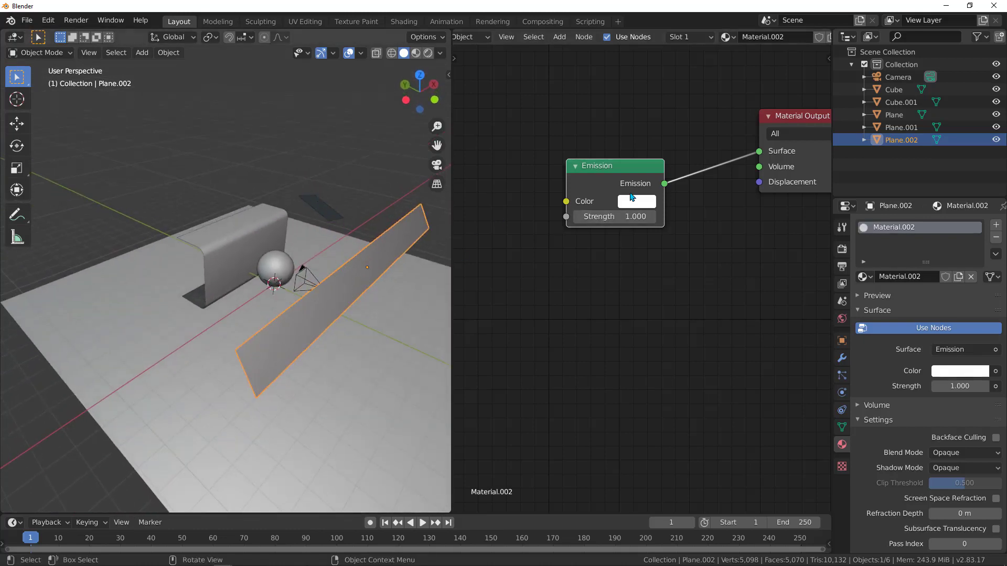
{"action": "middle_click_drag", "start_coordinate": [699, 130], "coordinate": [613, 194]}
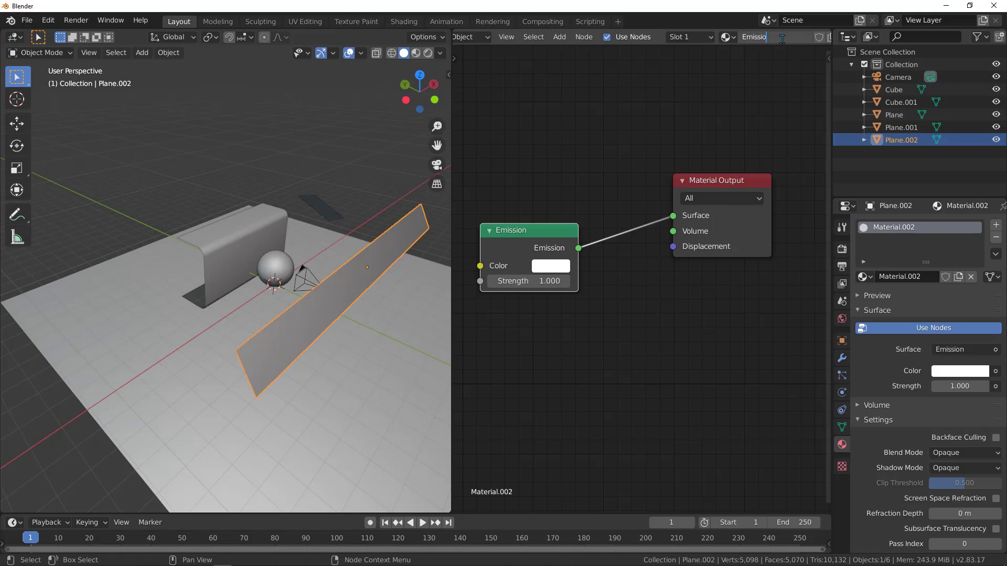
{"action": "type", "text": "n"}
{"action": "key", "text": "Return"}
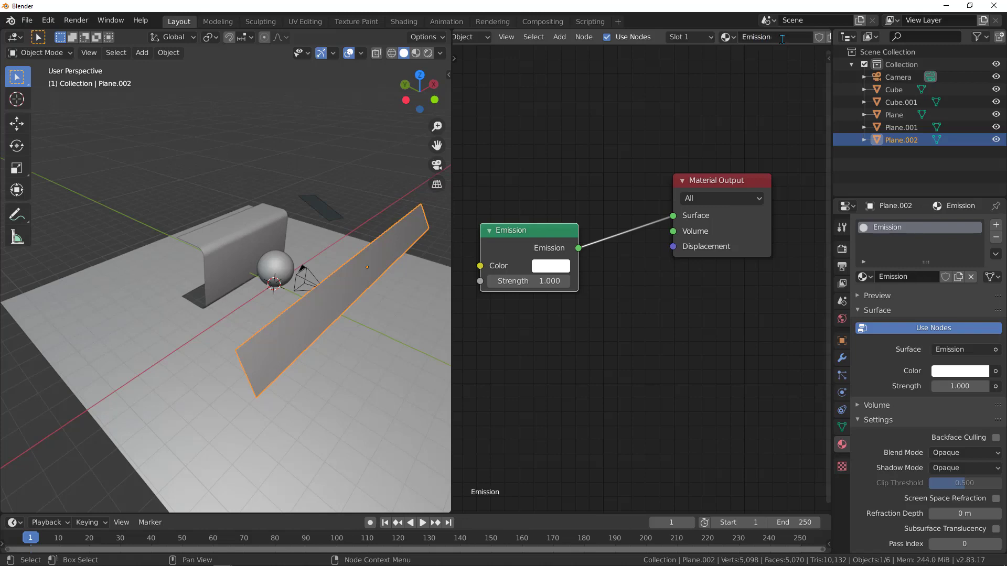
- Select the small overhead plane and assign the existing Emission material to it
{"action": "left_click", "coordinate": [315, 211]}
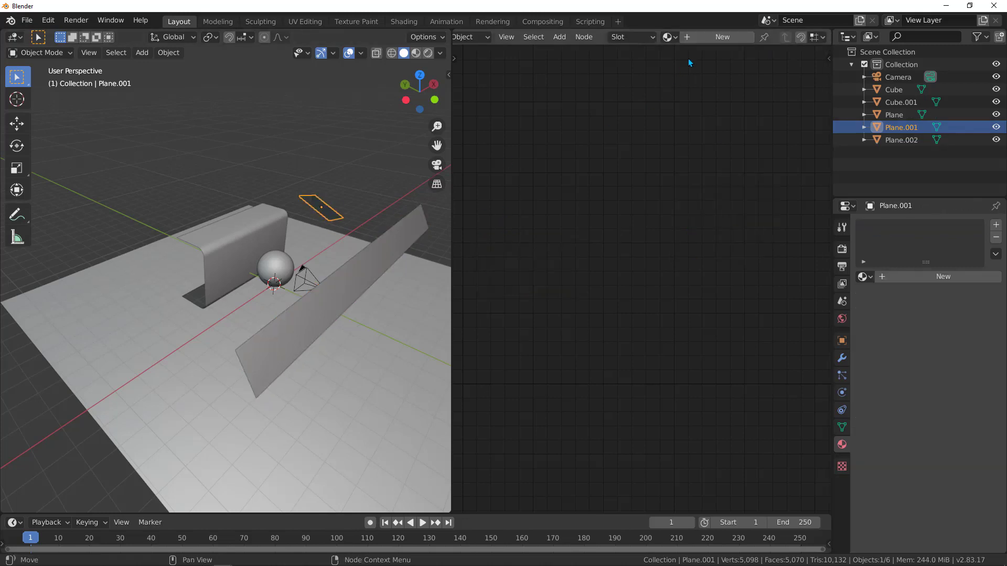
{"action": "left_click", "coordinate": [675, 37]}
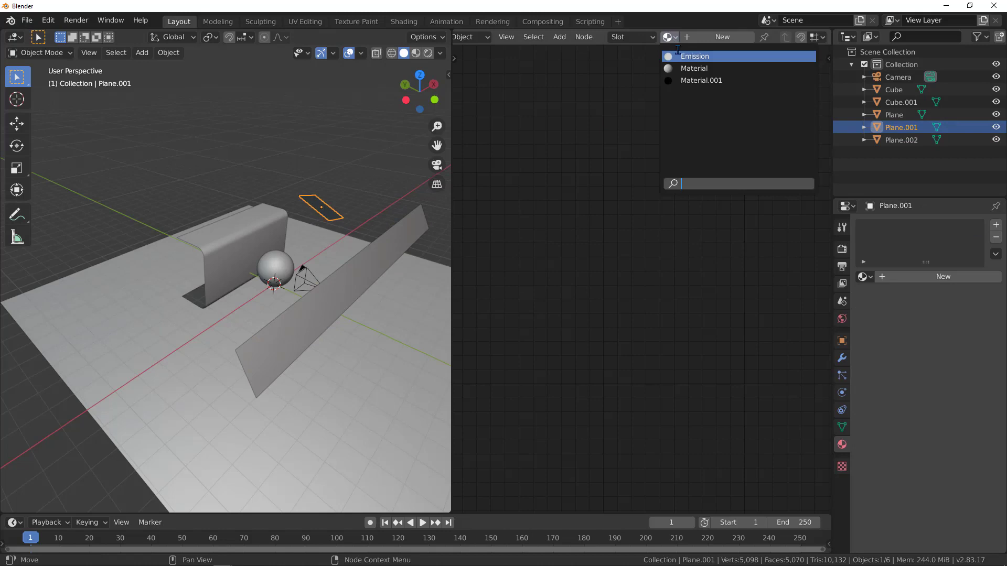
{"action": "left_click", "coordinate": [692, 56]}
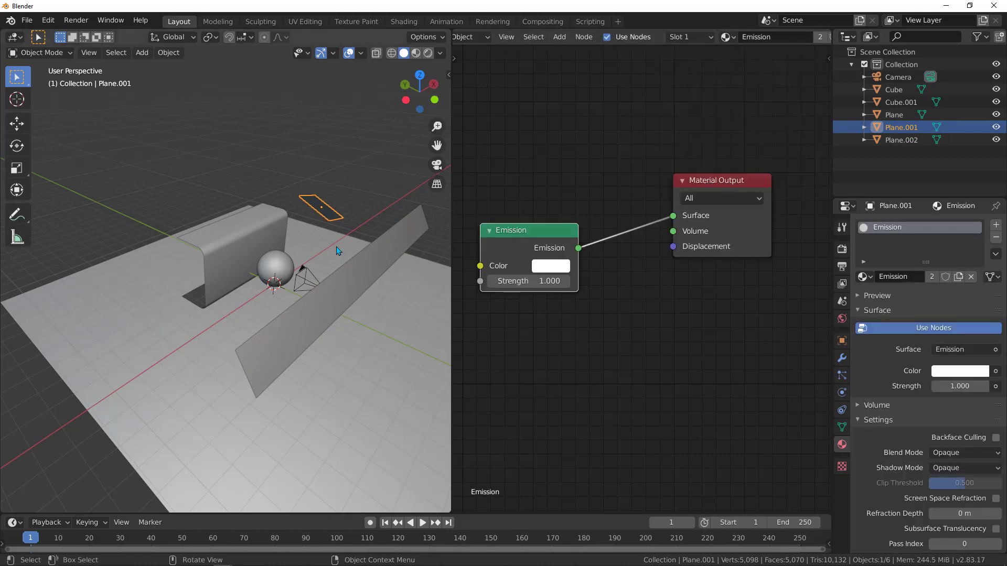
- Select the wide light plane and switch the Shader Editor from object to World shading
{"action": "middle_click_drag", "start_coordinate": [326, 203], "coordinate": [252, 351]}
{"action": "left_click", "coordinate": [381, 244]}
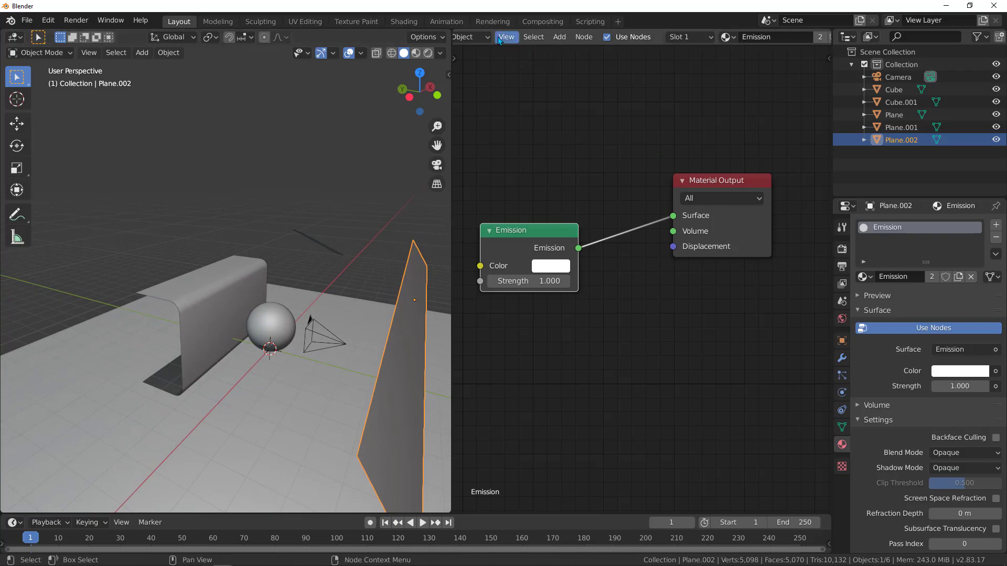
{"action": "scroll", "coordinate": [499, 41], "scroll_direction": "up", "scroll_amount": 3}
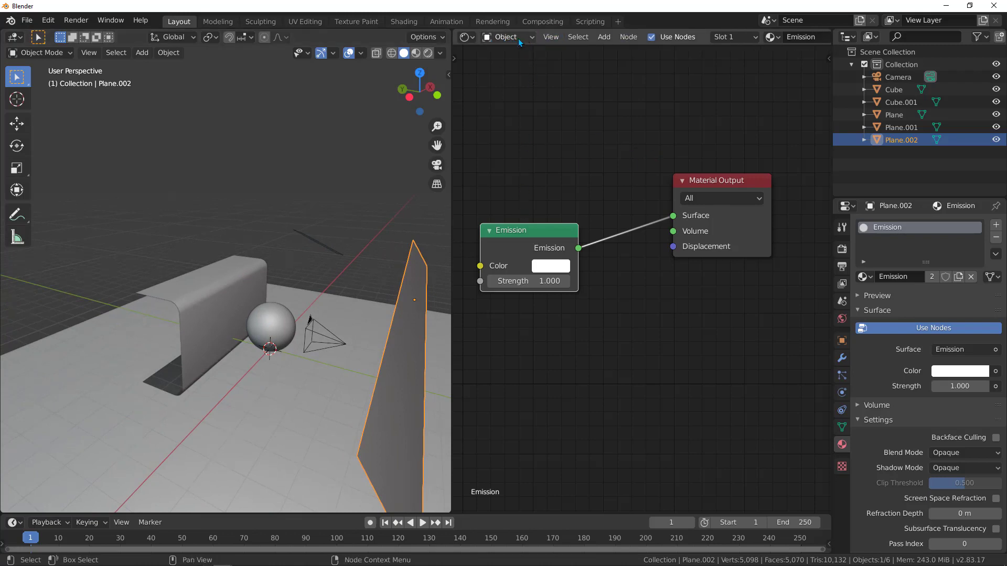
{"action": "left_click", "coordinate": [503, 37]}
{"action": "left_click", "coordinate": [505, 65]}
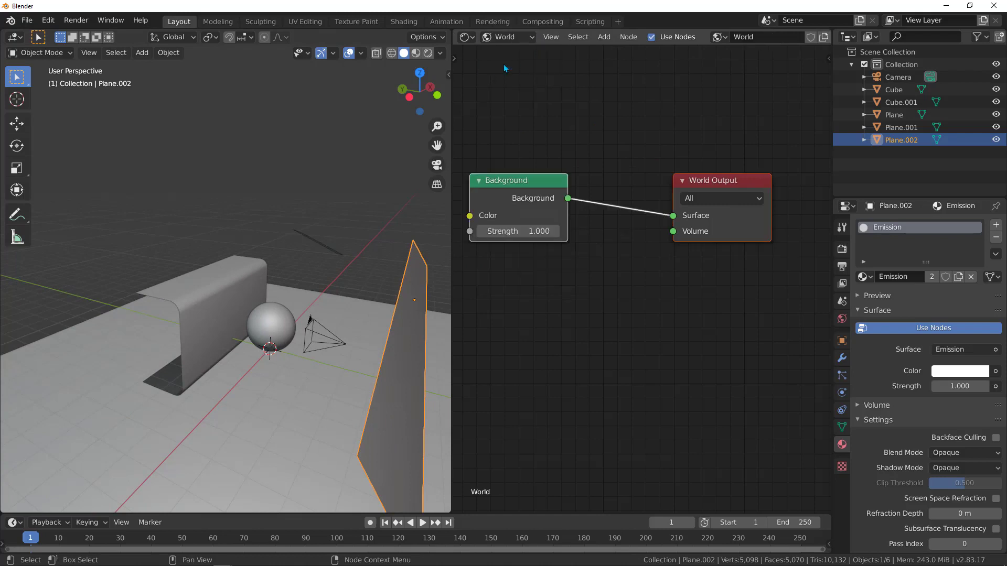
- Add an Environment Texture node to the world nodes and link its Color output to the Background node's Color
{"action": "middle_click_drag", "start_coordinate": [512, 124], "coordinate": [566, 69]}
{"action": "middle_click_drag", "start_coordinate": [522, 119], "coordinate": [566, 138]}
{"action": "scroll", "coordinate": [515, 140], "scroll_direction": "down", "scroll_amount": 1}
{"action": "key", "text": "shift+a"}
{"action": "key", "text": "Escape"}
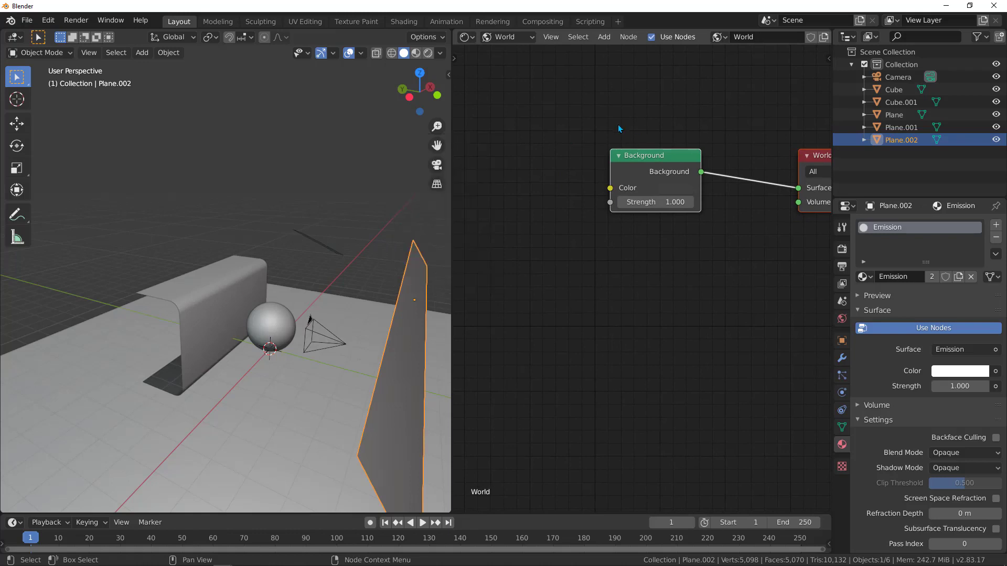
{"action": "left_click", "coordinate": [538, 148]}
{"action": "key", "text": "shift+a"}
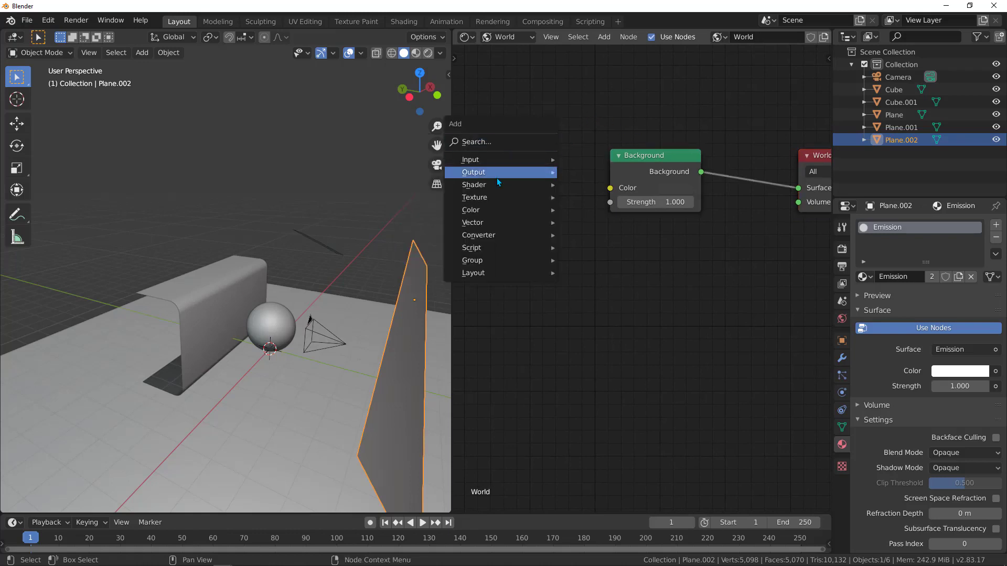
{"action": "mouse_move", "coordinate": [485, 200]}
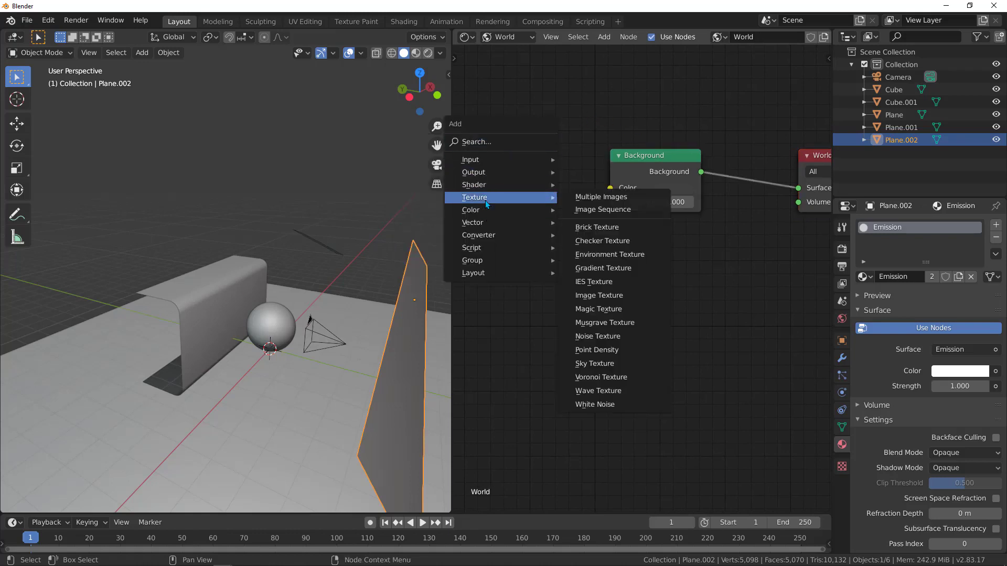
{"action": "left_click", "coordinate": [617, 255]}
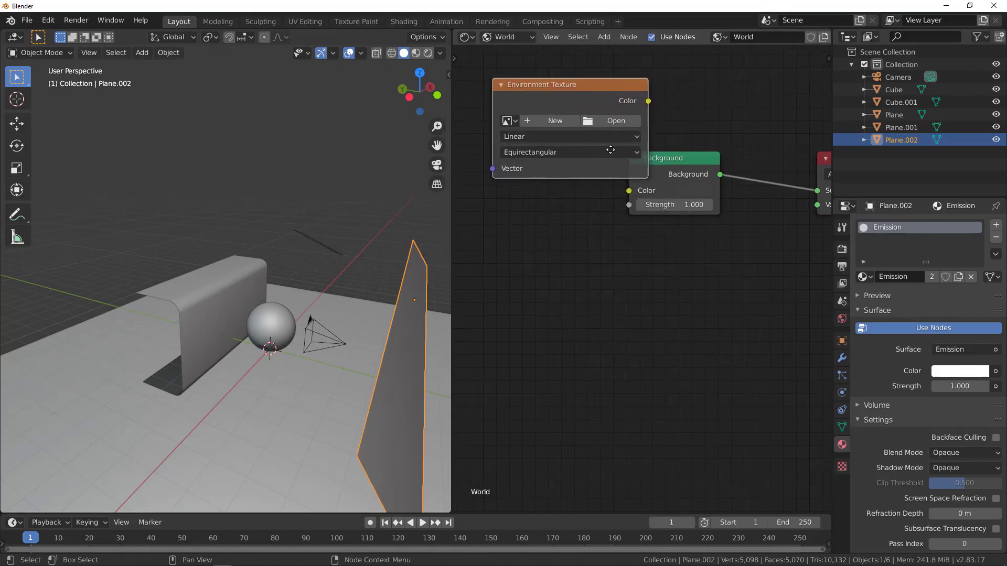
{"action": "left_click", "coordinate": [651, 192]}
{"action": "left_click_drag", "start_coordinate": [616, 164], "coordinate": [688, 206]}
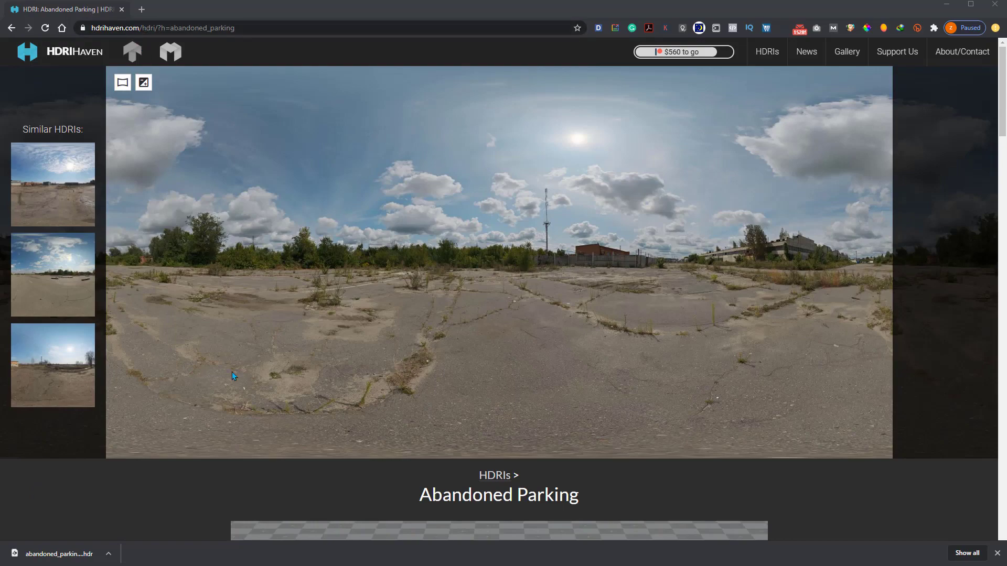
- Switch to the browser and examine HDRI Haven's Abandoned Parking page, including its preview, download resolutions, backplates and similar HDRIs
{"action": "scroll", "coordinate": [255, 255], "scroll_direction": "down", "scroll_amount": 6}
{"action": "scroll", "coordinate": [253, 254], "scroll_direction": "up", "scroll_amount": 5}
{"action": "scroll", "coordinate": [270, 269], "scroll_direction": "down", "scroll_amount": 7}
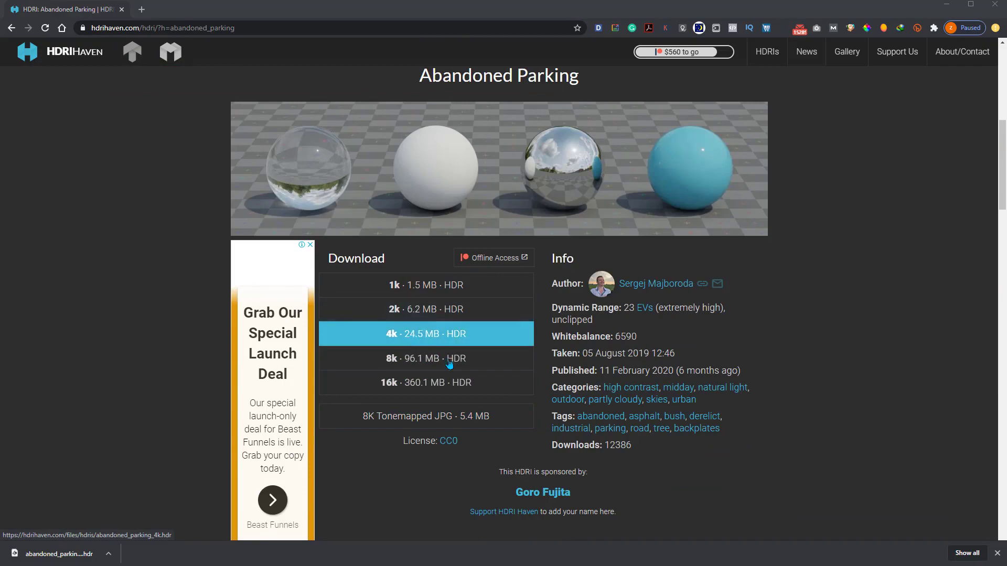
{"action": "scroll", "coordinate": [633, 397], "scroll_direction": "down", "scroll_amount": 2}
{"action": "scroll", "coordinate": [420, 414], "scroll_direction": "down", "scroll_amount": 6}
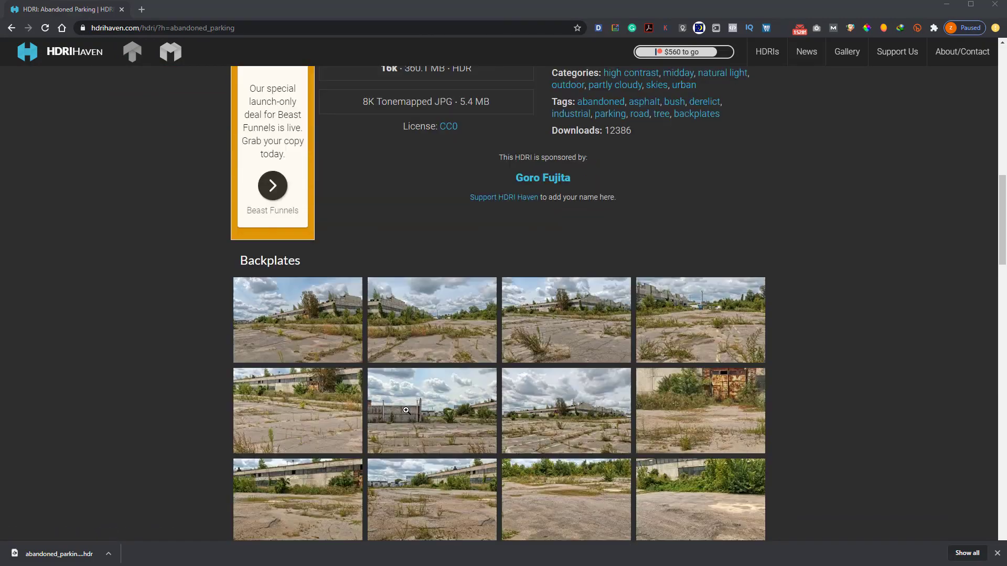
{"action": "scroll", "coordinate": [409, 411], "scroll_direction": "down", "scroll_amount": 7}
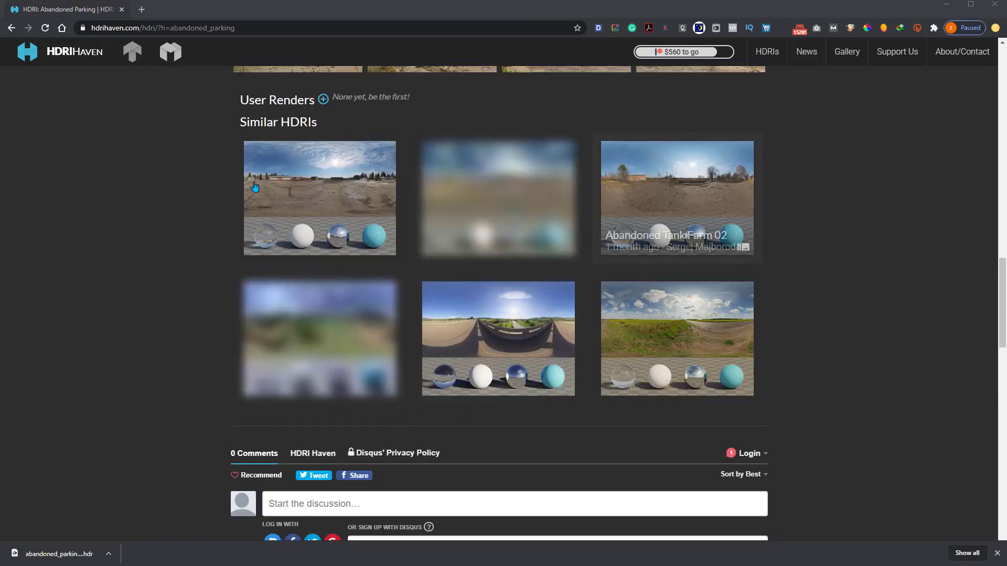
{"action": "scroll", "coordinate": [482, 357], "scroll_direction": "up", "scroll_amount": 14}
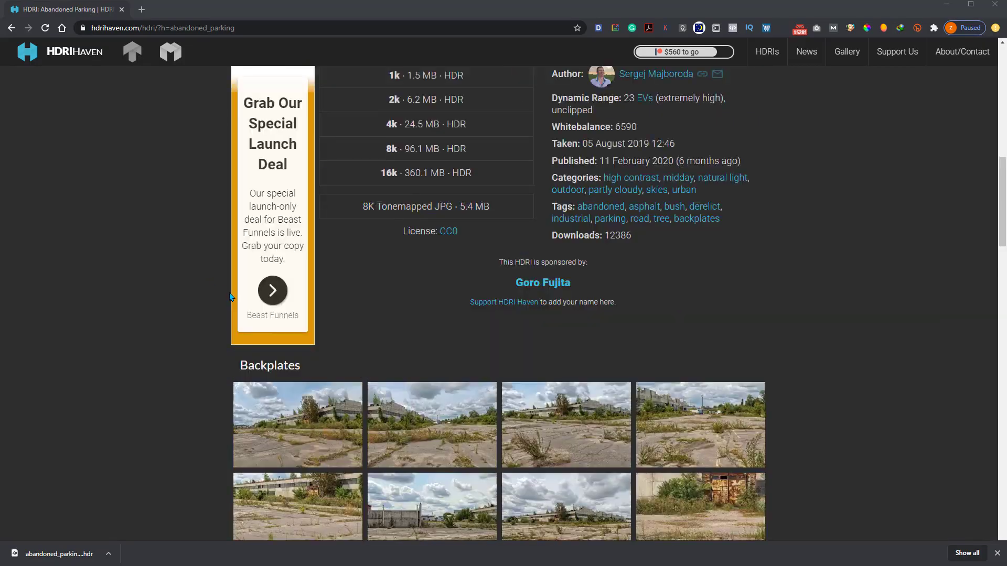
- Switch to Blender and load abandoned_parking_1k.hdr from the Pictures folder into the world's Environment Texture node
{"action": "left_click", "coordinate": [946, 5]}
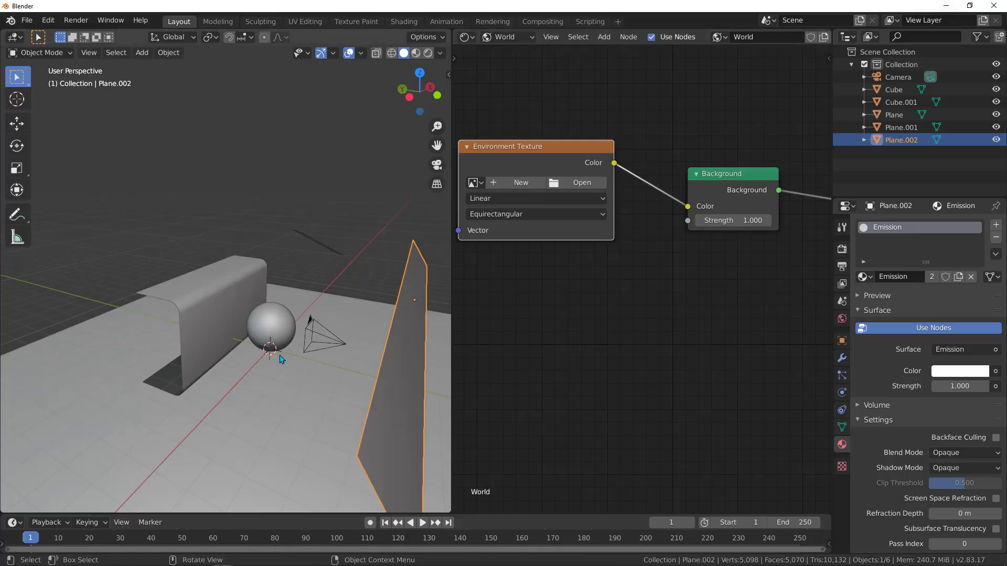
{"action": "middle_click_drag", "start_coordinate": [294, 325], "coordinate": [309, 320]}
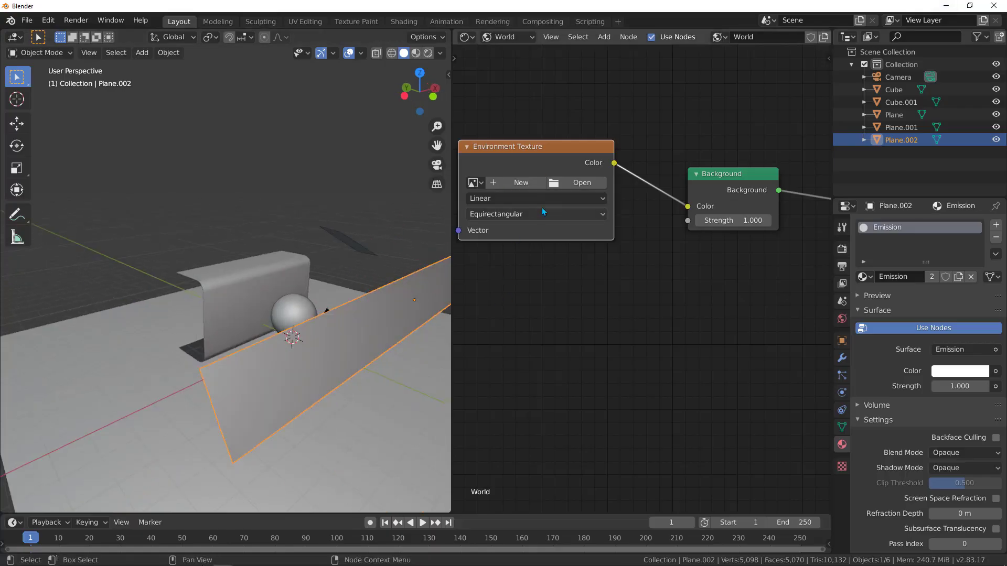
{"action": "left_click", "coordinate": [579, 184]}
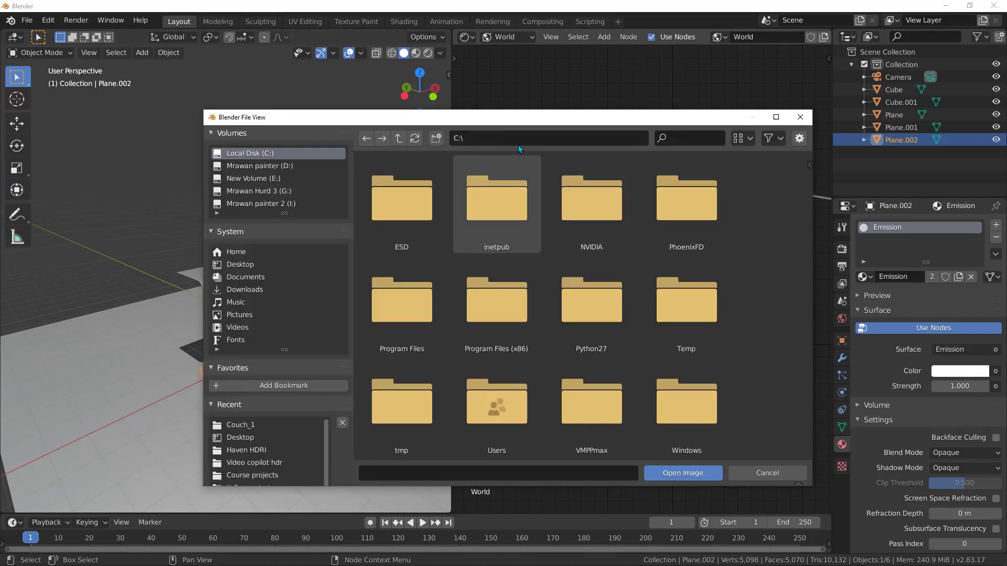
{"action": "left_click", "coordinate": [246, 316]}
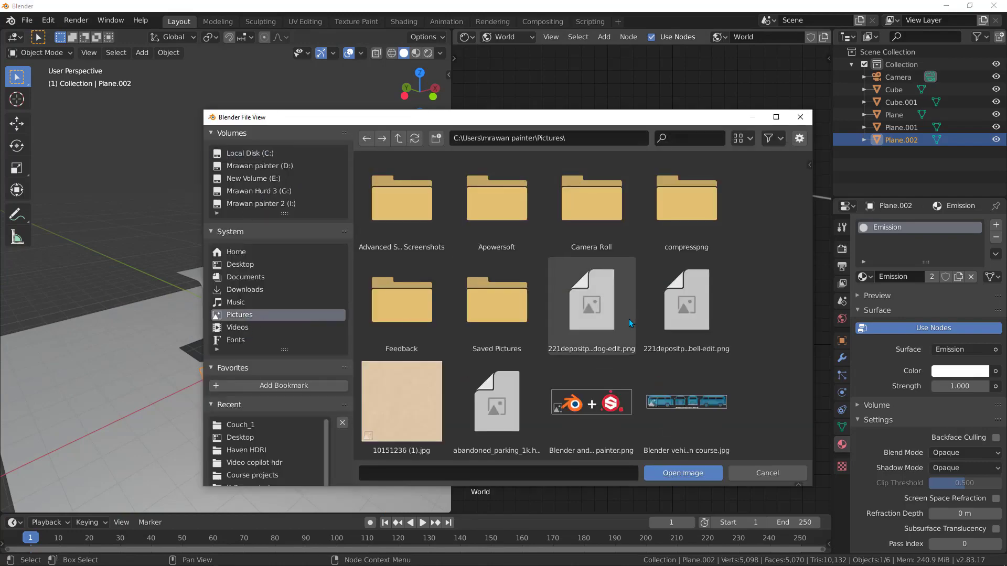
{"action": "scroll", "coordinate": [710, 226], "scroll_direction": "down", "scroll_amount": 1}
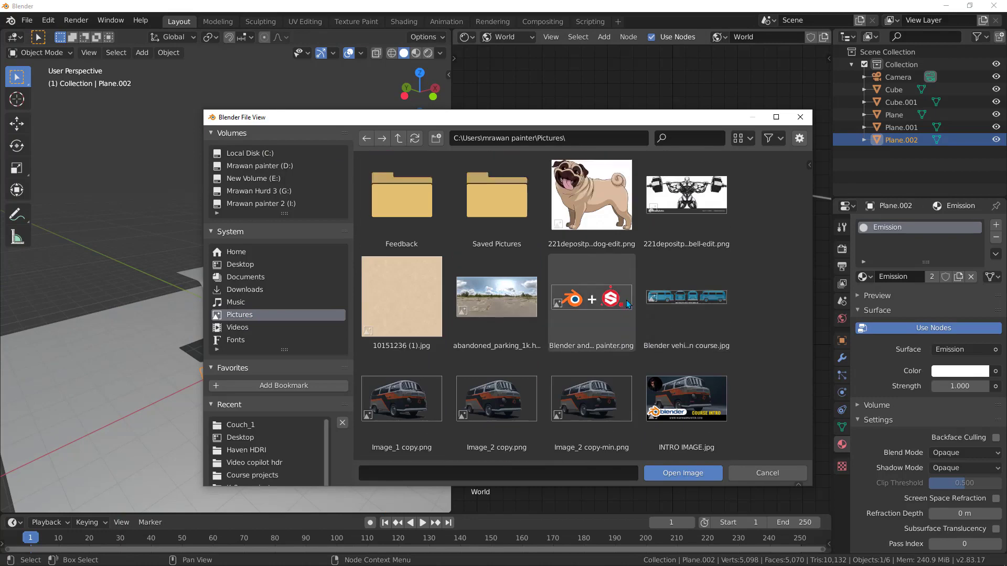
{"action": "scroll", "coordinate": [656, 272], "scroll_direction": "down", "scroll_amount": 4}
{"action": "scroll", "coordinate": [490, 330], "scroll_direction": "up", "scroll_amount": 5}
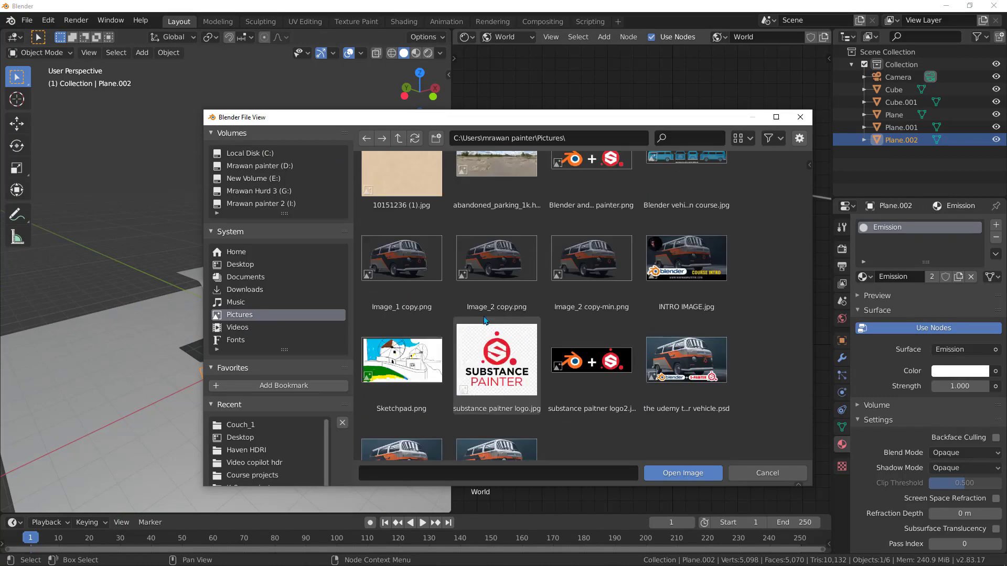
{"action": "left_click", "coordinate": [497, 326]}
{"action": "double_click", "coordinate": [497, 326]}
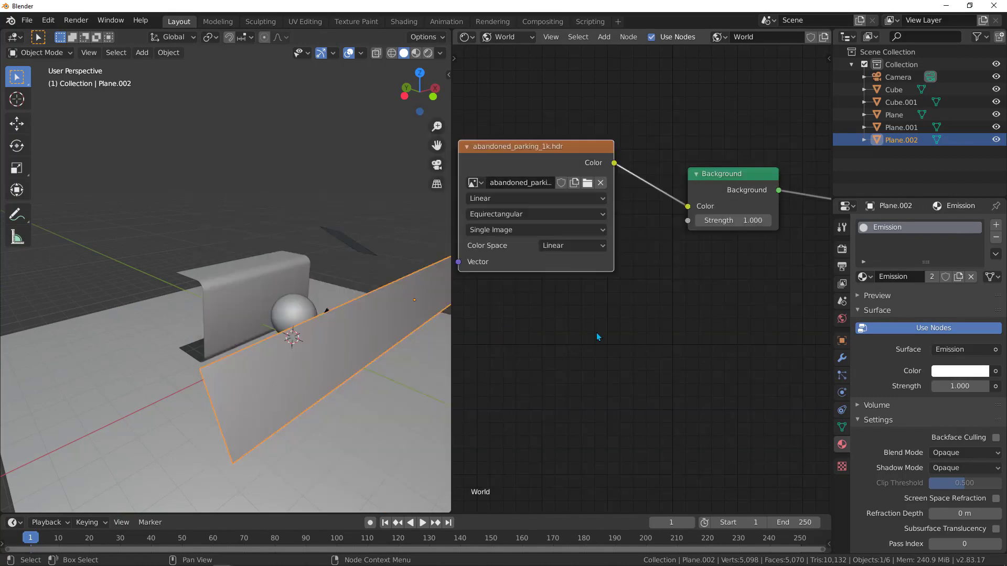
- Display the viewport in rendered shading, select the sphere and look at it through the camera
{"action": "scroll", "coordinate": [593, 331], "scroll_direction": "down", "scroll_amount": 1}
{"action": "middle_click_drag", "start_coordinate": [378, 327], "coordinate": [295, 321]}
{"action": "key", "text": "z"}
{"action": "left_click", "coordinate": [283, 243]}
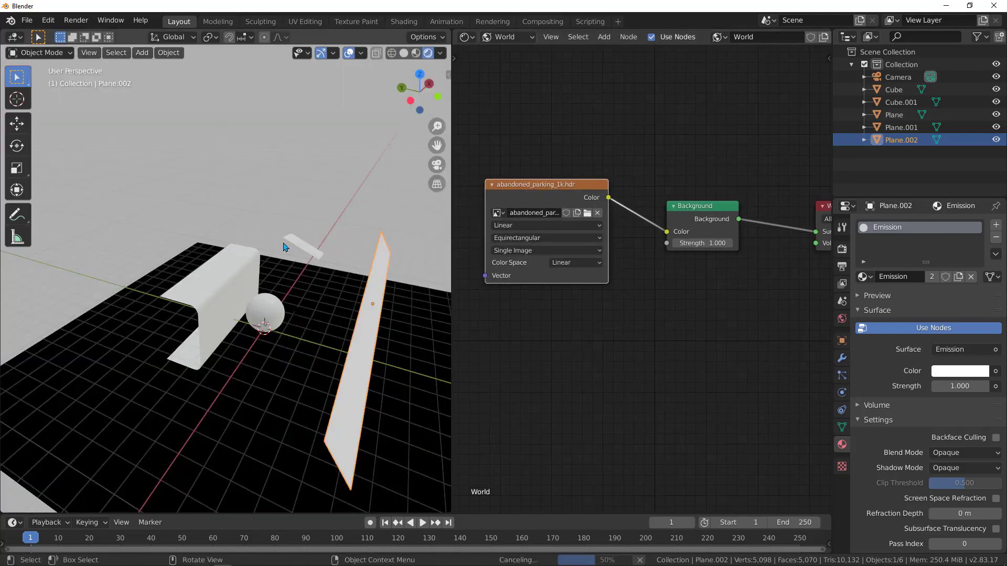
{"action": "middle_click_drag", "start_coordinate": [266, 270], "coordinate": [310, 299]}
{"action": "scroll", "coordinate": [314, 304], "scroll_direction": "up", "scroll_amount": 5}
{"action": "left_click", "coordinate": [313, 304]}
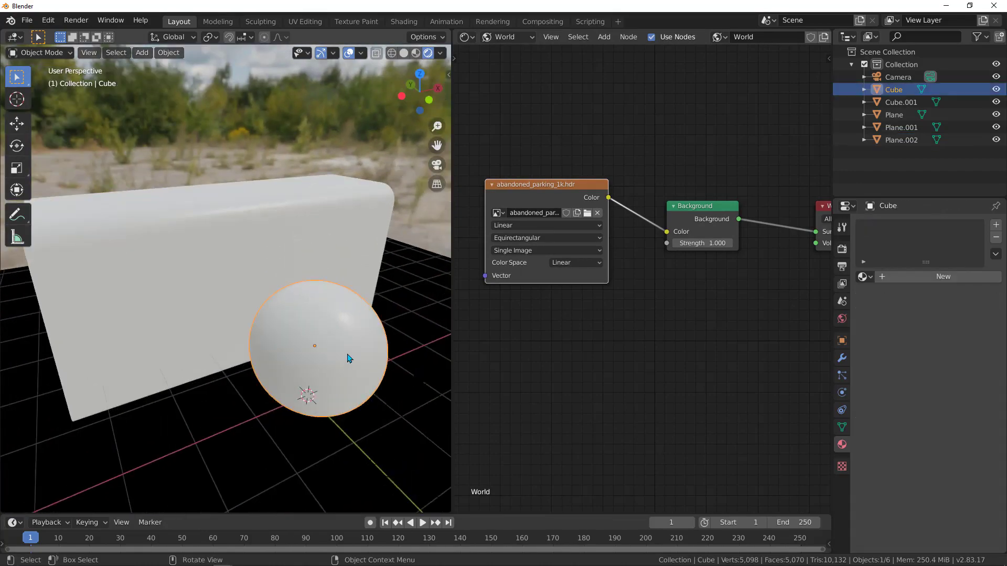
{"action": "middle_click_drag", "start_coordinate": [352, 358], "coordinate": [345, 330]}
{"action": "key", "text": "KP_0"}
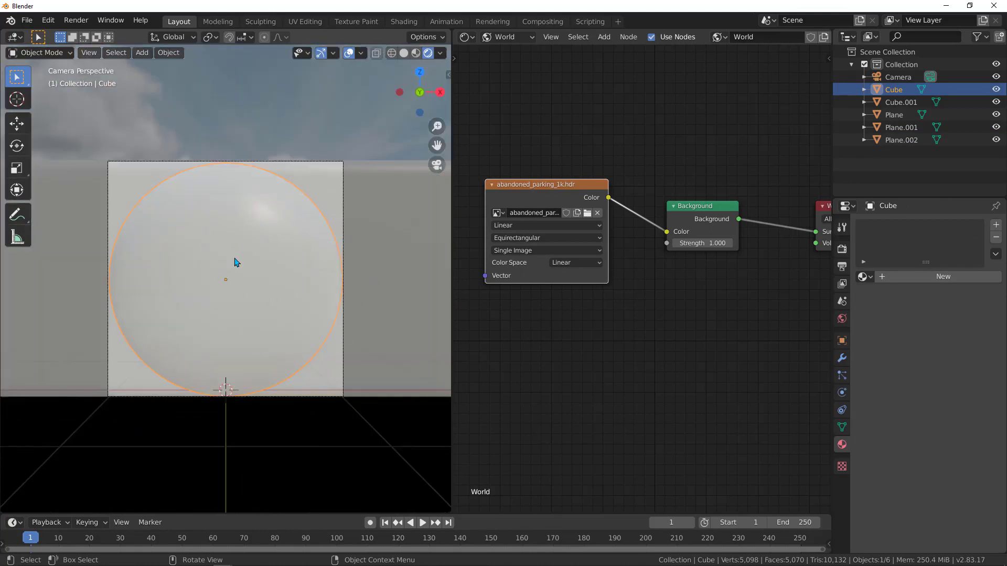
- Switch the shader editor from world to object shading and create a new material for the sphere
{"action": "middle_click_drag", "start_coordinate": [682, 263], "coordinate": [655, 265]}
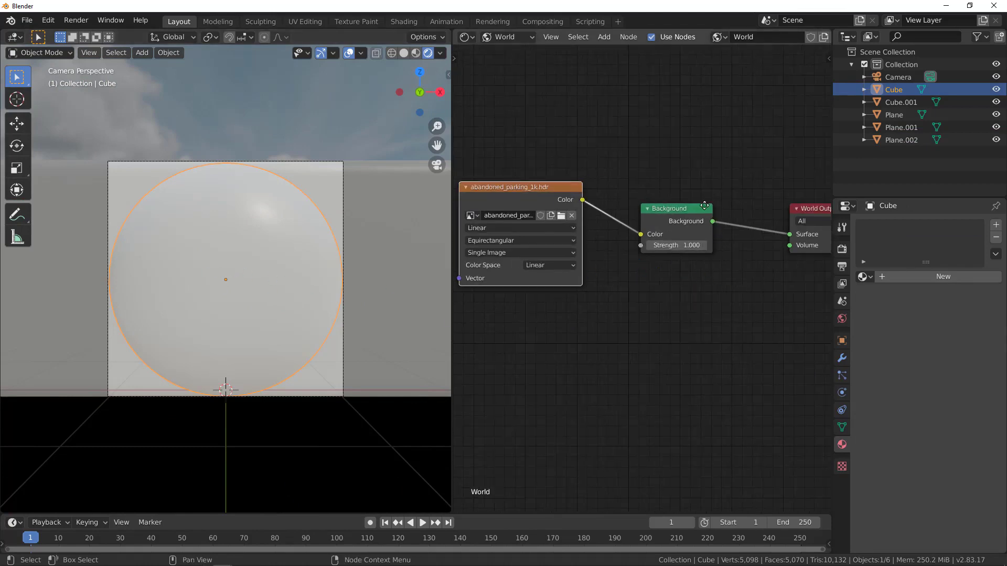
{"action": "scroll", "coordinate": [655, 235], "scroll_direction": "up", "scroll_amount": 2}
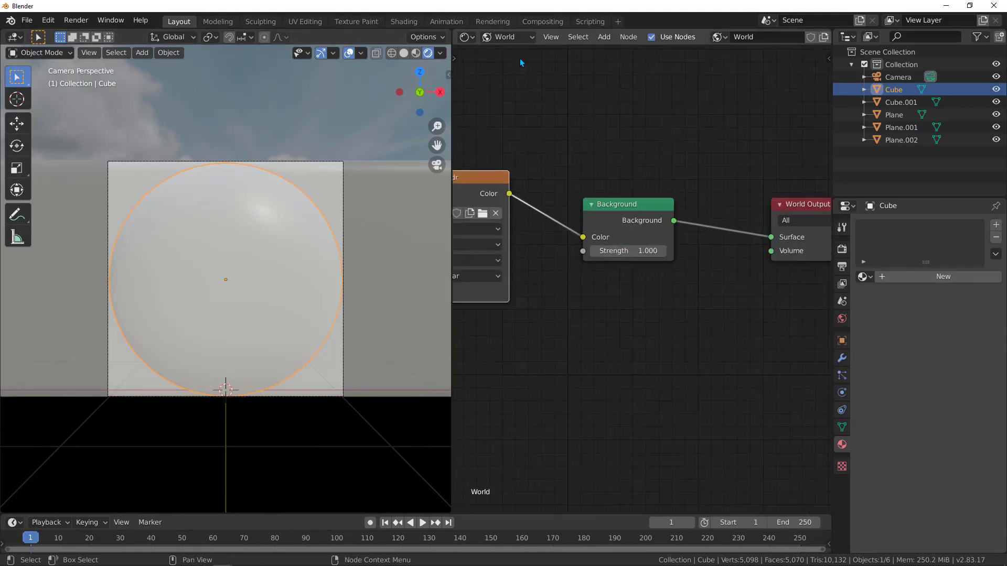
{"action": "left_click", "coordinate": [504, 37]}
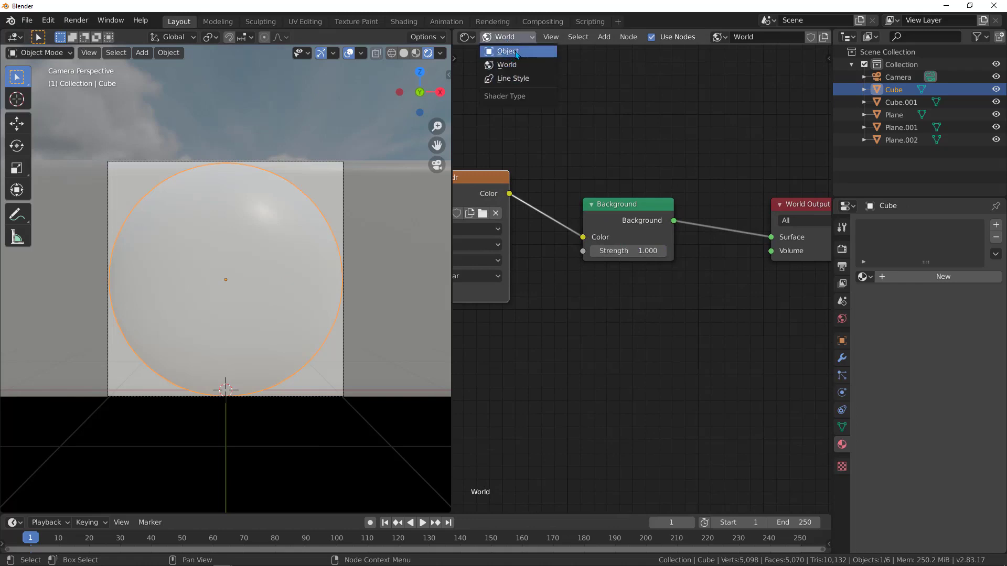
{"action": "left_click", "coordinate": [516, 53]}
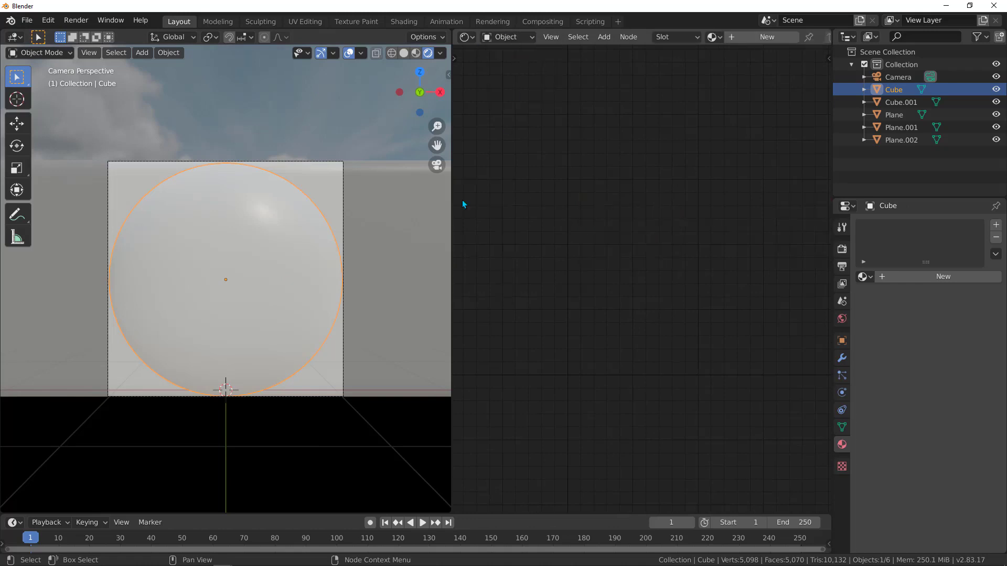
{"action": "left_click", "coordinate": [250, 232]}
{"action": "left_click", "coordinate": [250, 232]}
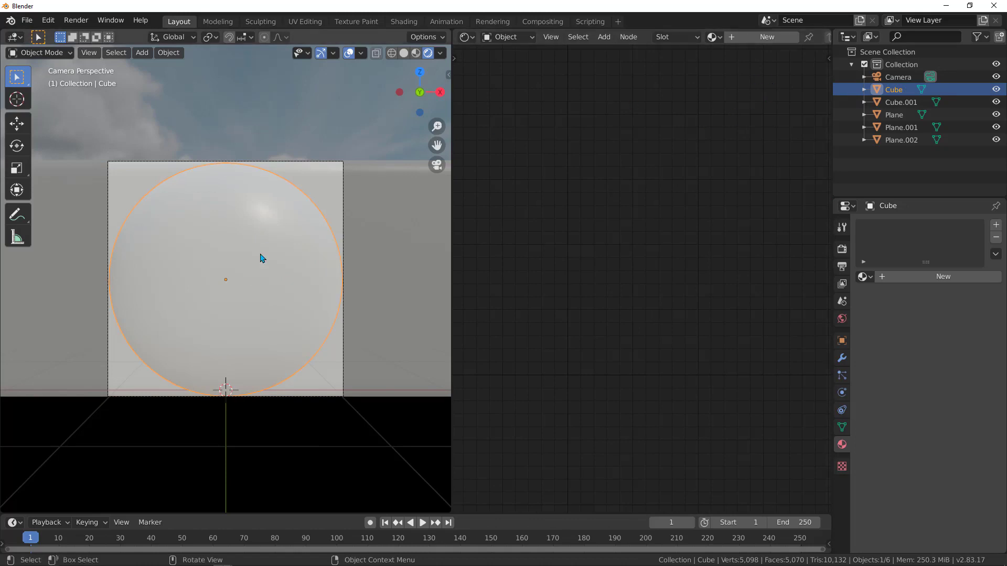
{"action": "left_click", "coordinate": [766, 37]}
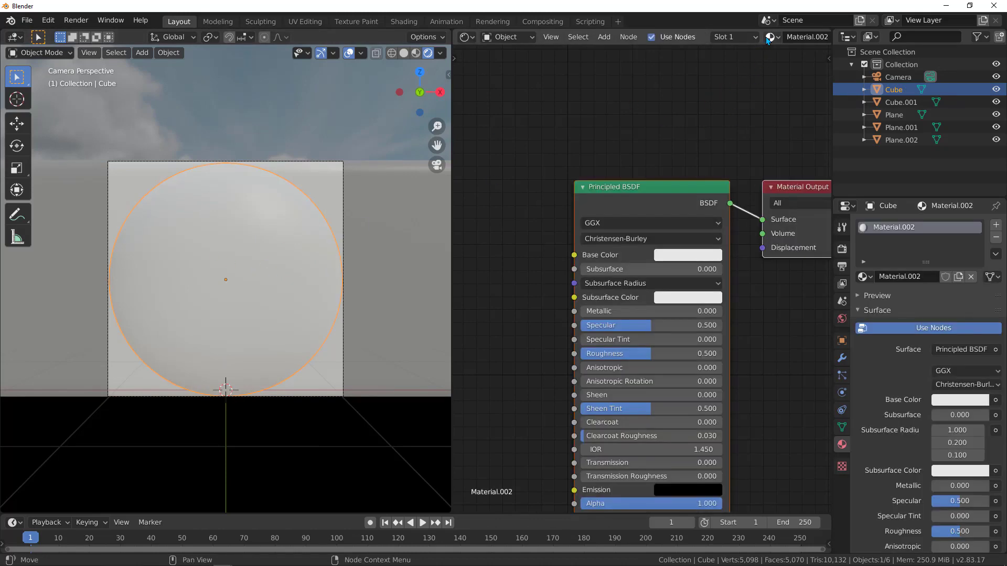
- Set the sphere material's Metallic to 0.805 and Roughness to 0.214 on the Principled BSDF
{"action": "middle_click_drag", "start_coordinate": [656, 157], "coordinate": [502, 203]}
{"action": "left_click_drag", "start_coordinate": [551, 229], "coordinate": [654, 229]}
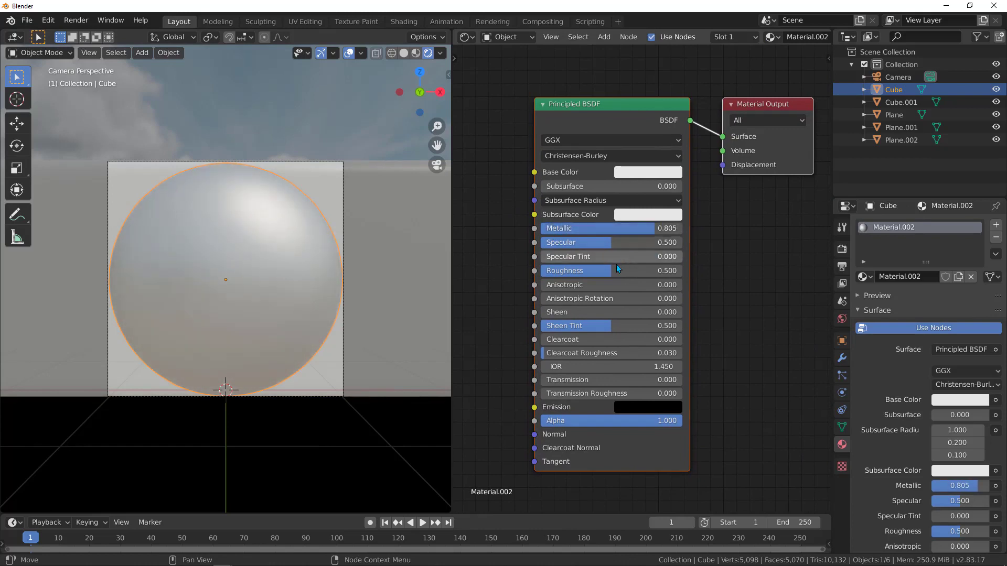
{"action": "left_click_drag", "start_coordinate": [608, 270], "coordinate": [571, 270]}
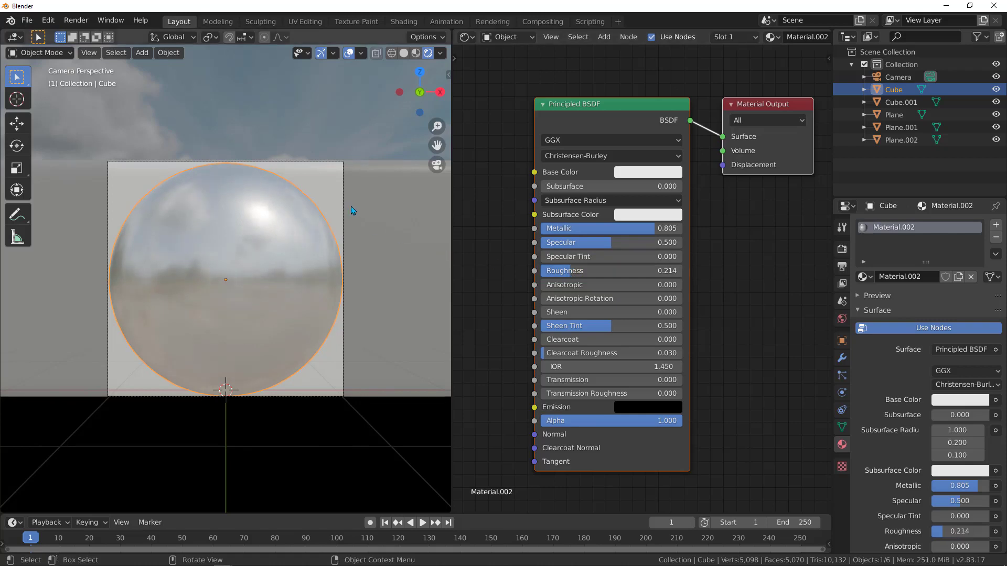
- Link the sphere's material to the curved panel behind it and return to the camera view
{"action": "left_click", "coordinate": [327, 195]}
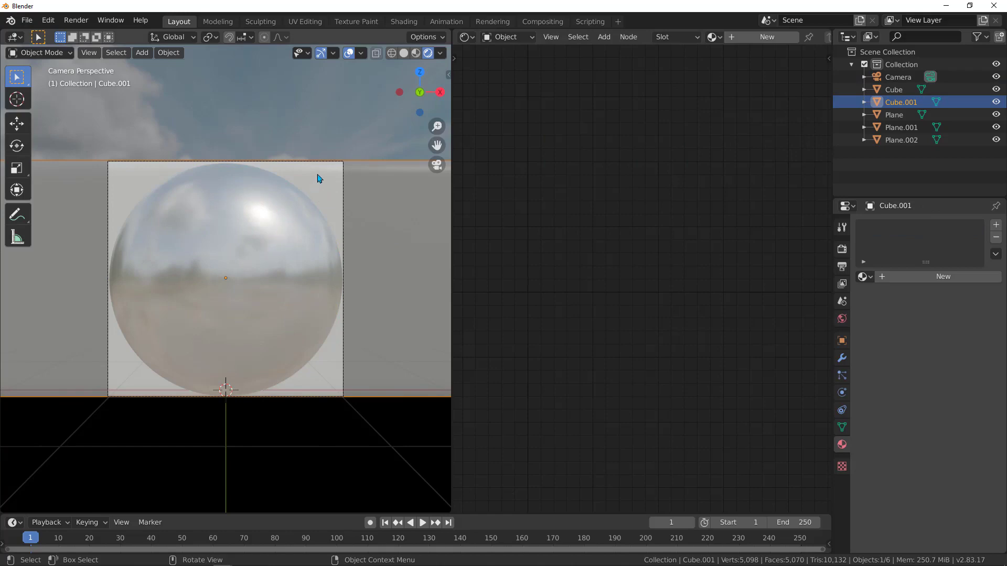
{"action": "middle_click_drag", "start_coordinate": [280, 203], "coordinate": [330, 250]}
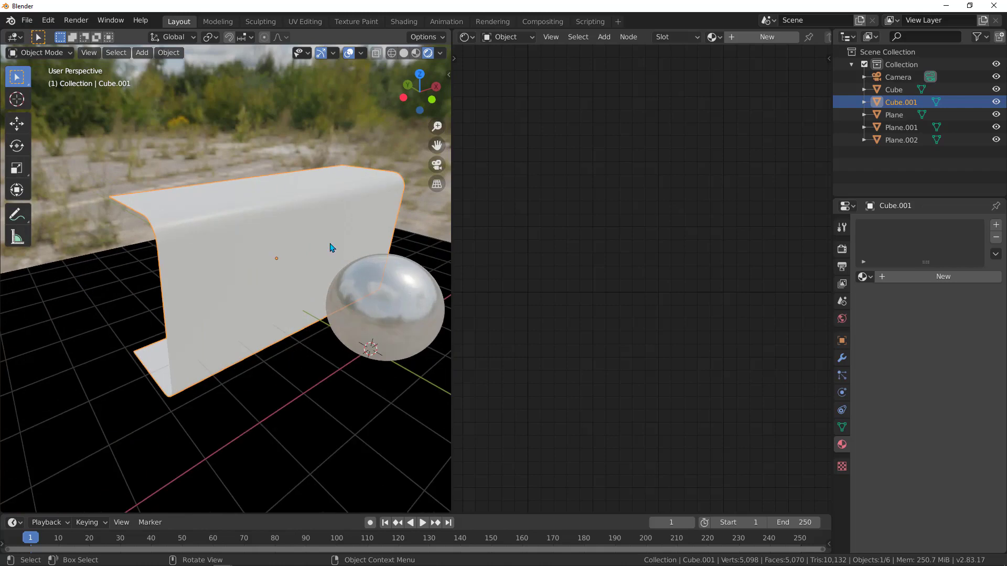
{"action": "left_click", "coordinate": [380, 294], "text": "shift"}
{"action": "key", "text": "ctrl+l"}
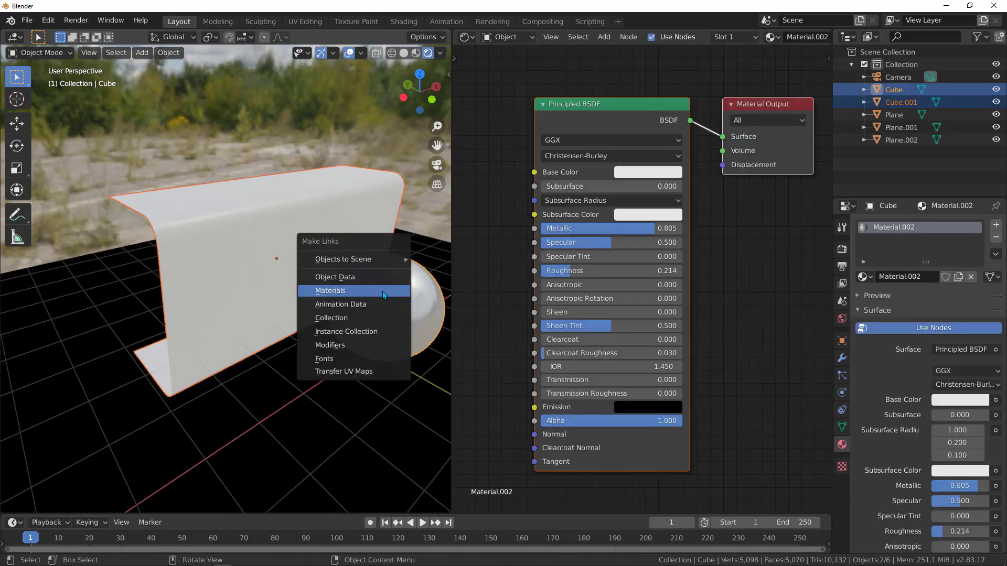
{"action": "left_click", "coordinate": [331, 292]}
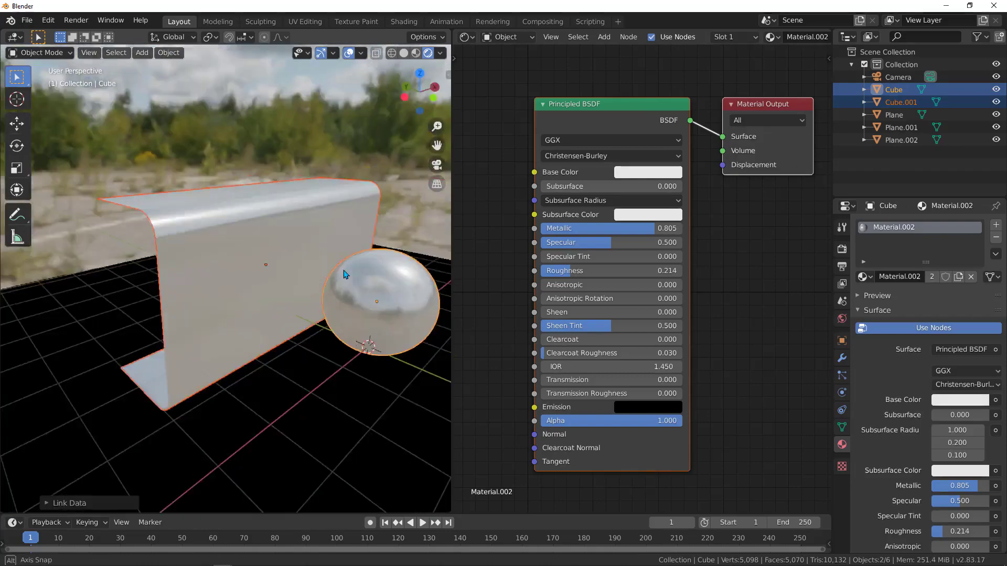
{"action": "middle_click_drag", "start_coordinate": [343, 273], "coordinate": [323, 281]}
{"action": "key", "text": "KP_0"}
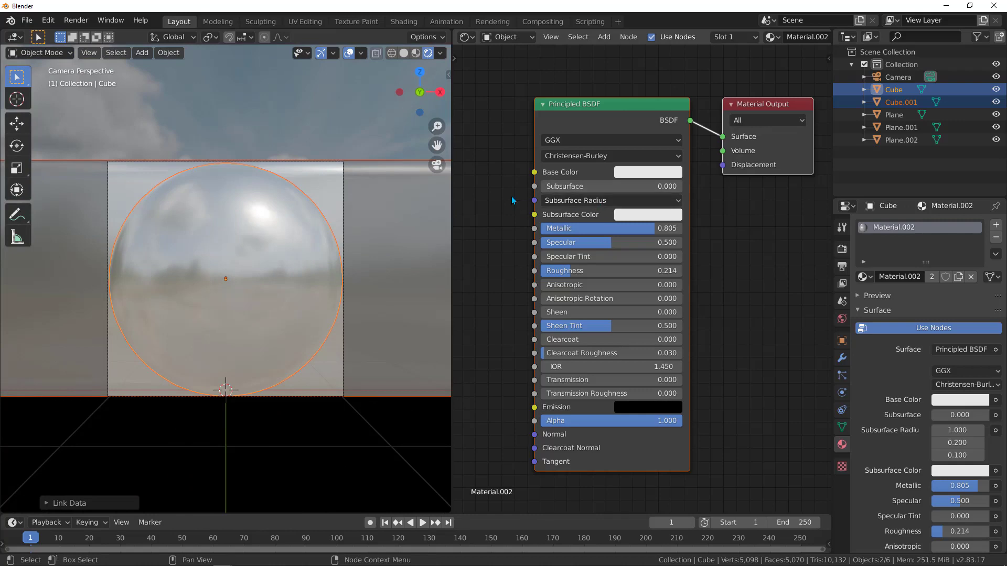
- Change the scene's render engine to Cycles
{"action": "scroll", "coordinate": [511, 196], "scroll_direction": "down", "scroll_amount": 1}
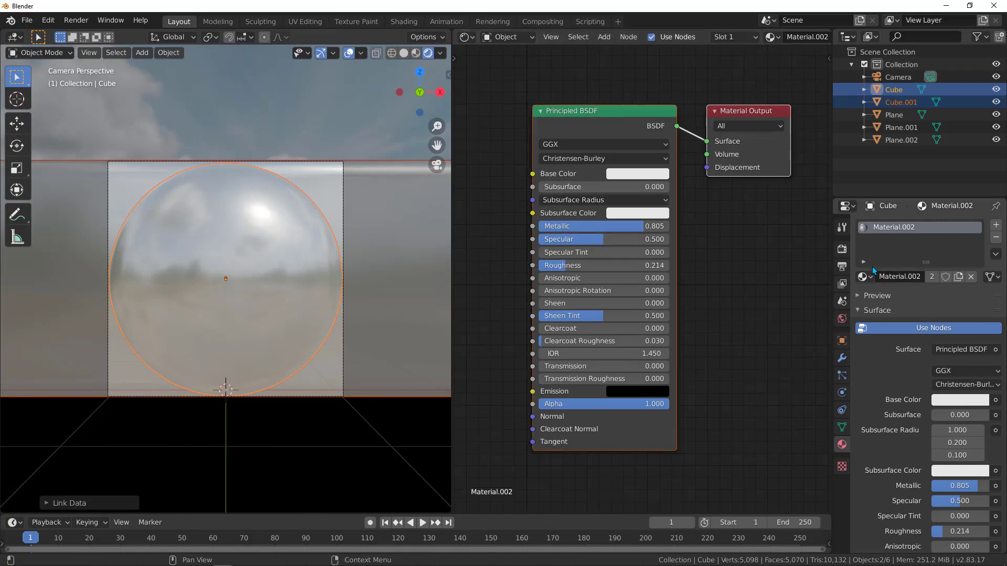
{"action": "left_click", "coordinate": [842, 250]}
{"action": "left_click", "coordinate": [963, 225]}
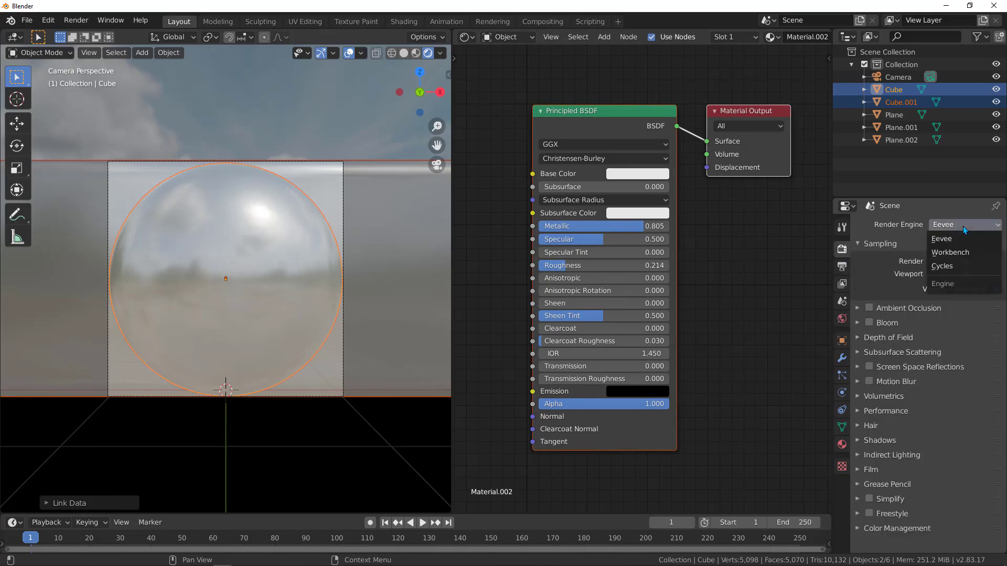
{"action": "left_click", "coordinate": [942, 266]}
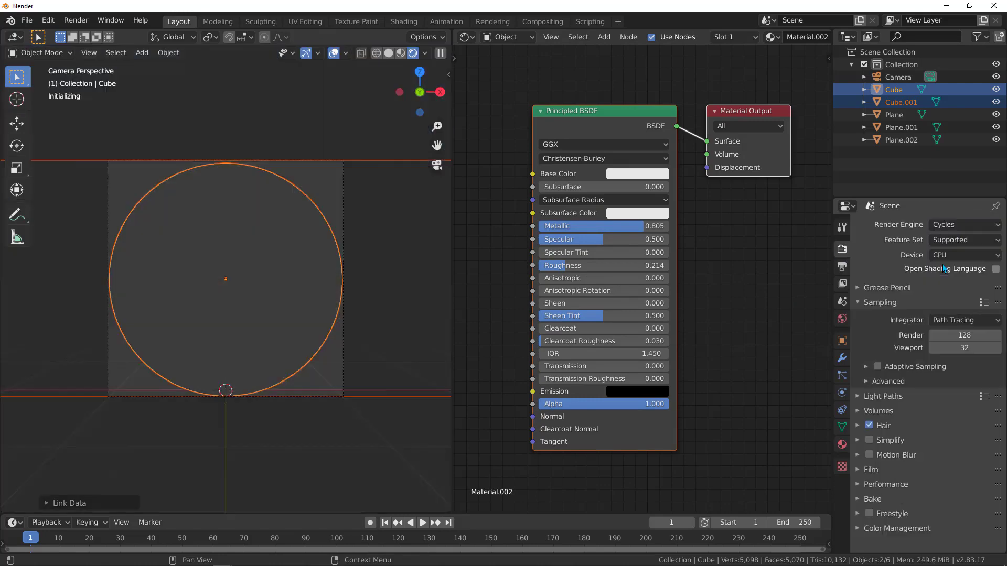
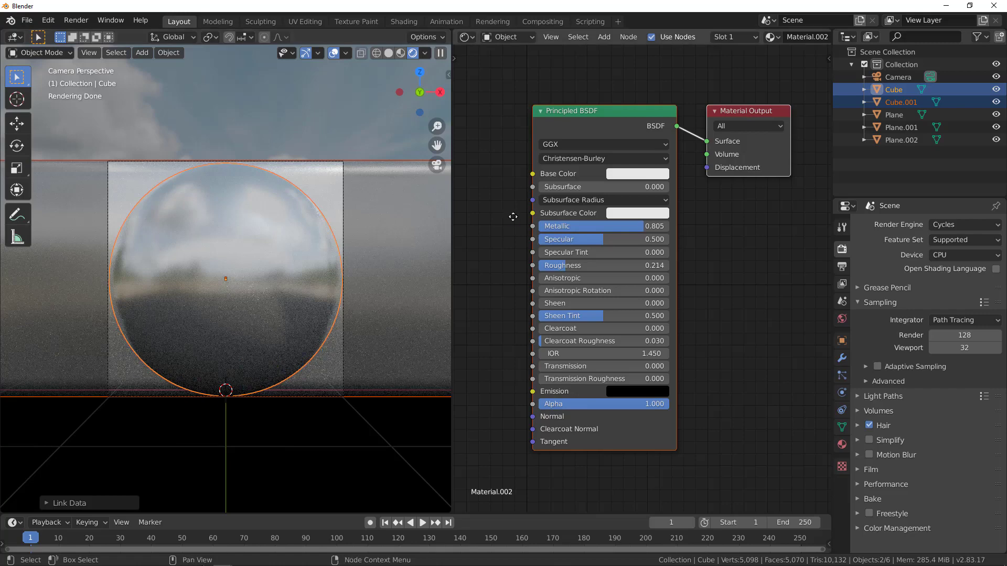
- Move the Material Output node away from the Principled BSDF and add a Glossy BSDF node below the Principled BSDF
{"action": "middle_click_drag", "start_coordinate": [512, 216], "coordinate": [527, 229]}
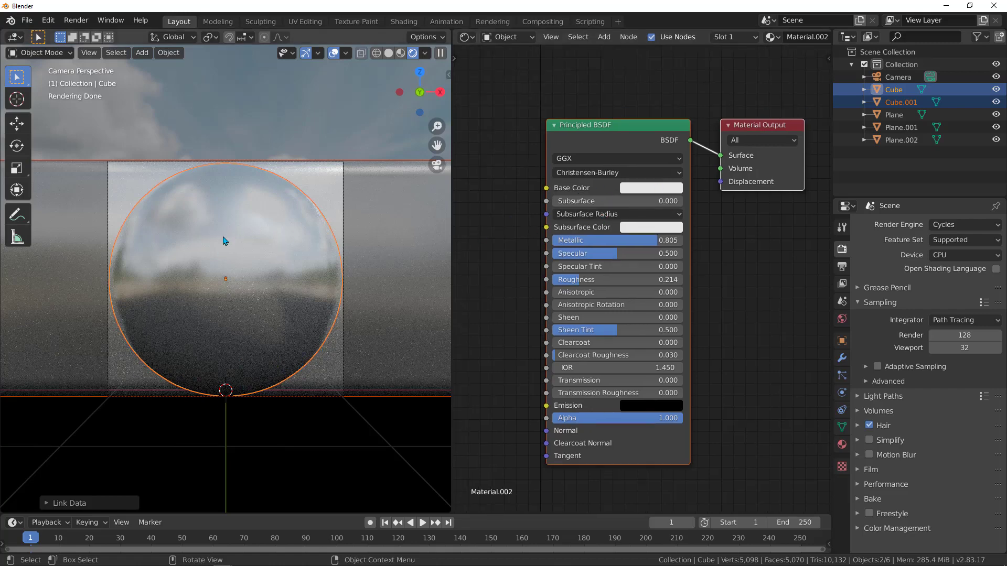
{"action": "scroll", "coordinate": [772, 252], "scroll_direction": "down", "scroll_amount": 3}
{"action": "middle_click_drag", "start_coordinate": [732, 138], "coordinate": [651, 124]}
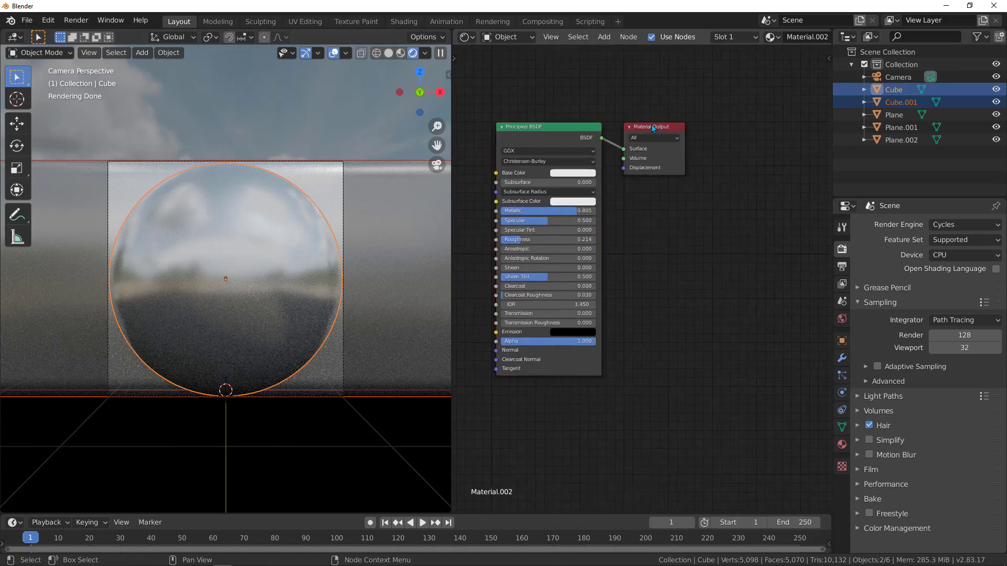
{"action": "left_click_drag", "start_coordinate": [651, 125], "coordinate": [724, 118]}
{"action": "scroll", "coordinate": [642, 345], "scroll_direction": "down", "scroll_amount": 5, "text": "shift"}
{"action": "key", "text": "shift+a"}
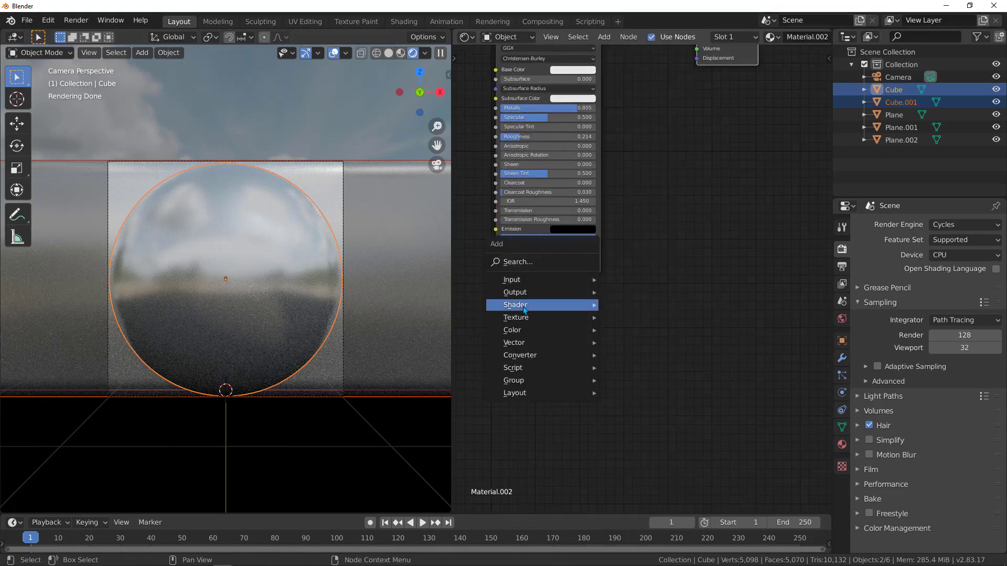
{"action": "mouse_move", "coordinate": [537, 306]}
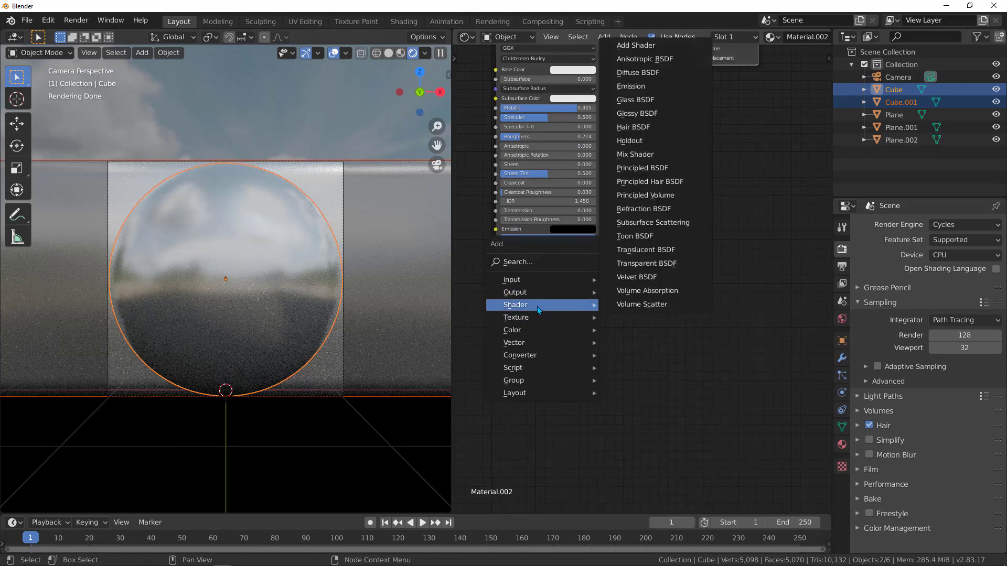
{"action": "left_click", "coordinate": [644, 113]}
{"action": "left_click", "coordinate": [577, 320]}
{"action": "middle_click_drag", "start_coordinate": [729, 472], "coordinate": [637, 89]}
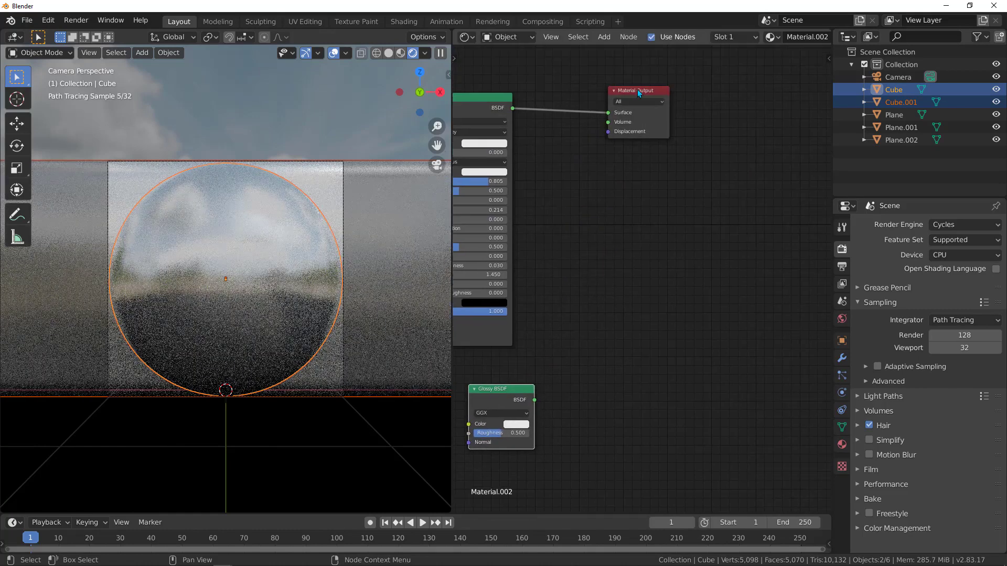
- Move the Material Output node farther from the Principled BSDF and add a Mix Shader node between them
{"action": "left_click_drag", "start_coordinate": [637, 91], "coordinate": [698, 138]}
{"action": "key", "text": "shift+a"}
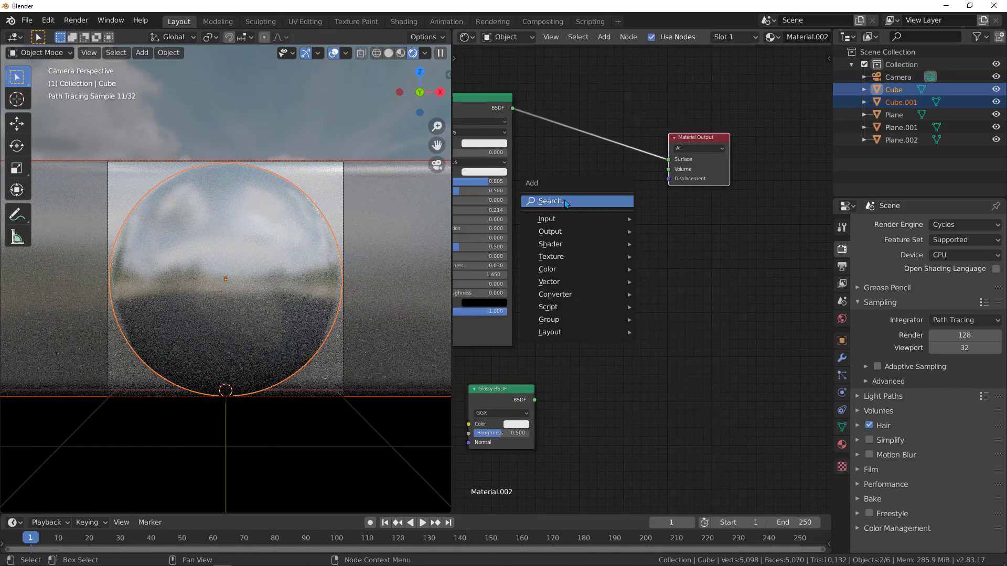
{"action": "left_click", "coordinate": [564, 201]}
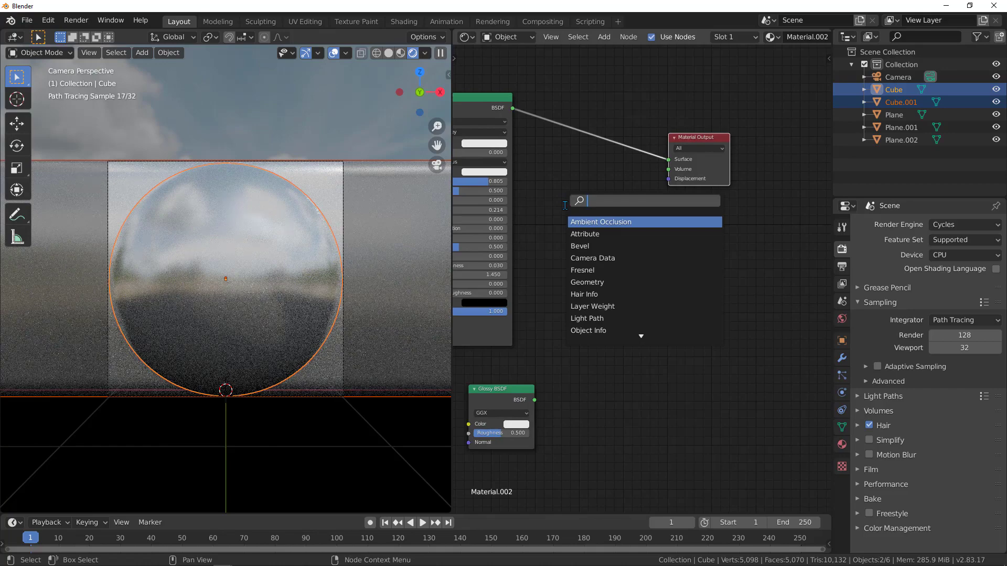
{"action": "type", "text": "mox"}
{"action": "type", "text": "ix"}
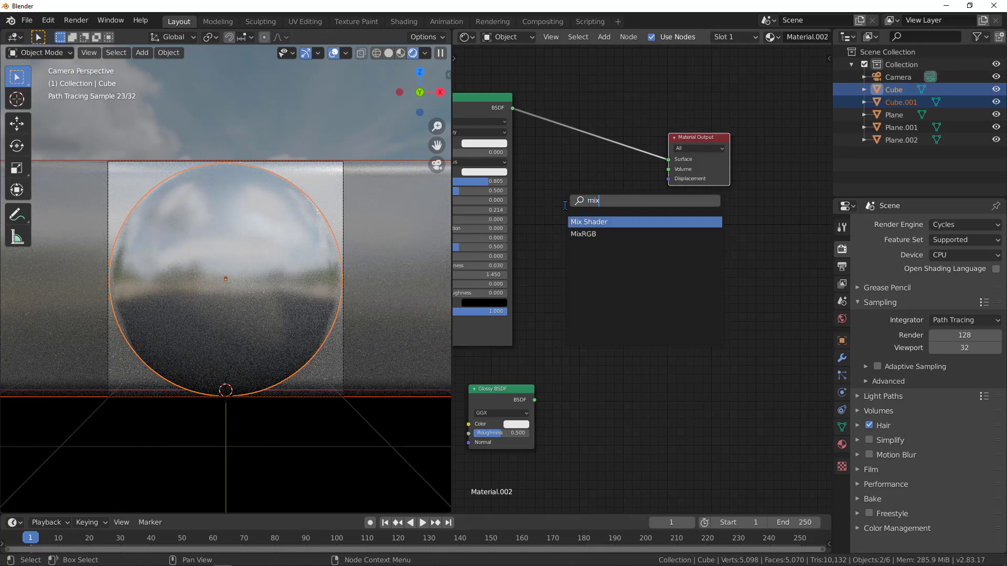
{"action": "left_click", "coordinate": [600, 222]}
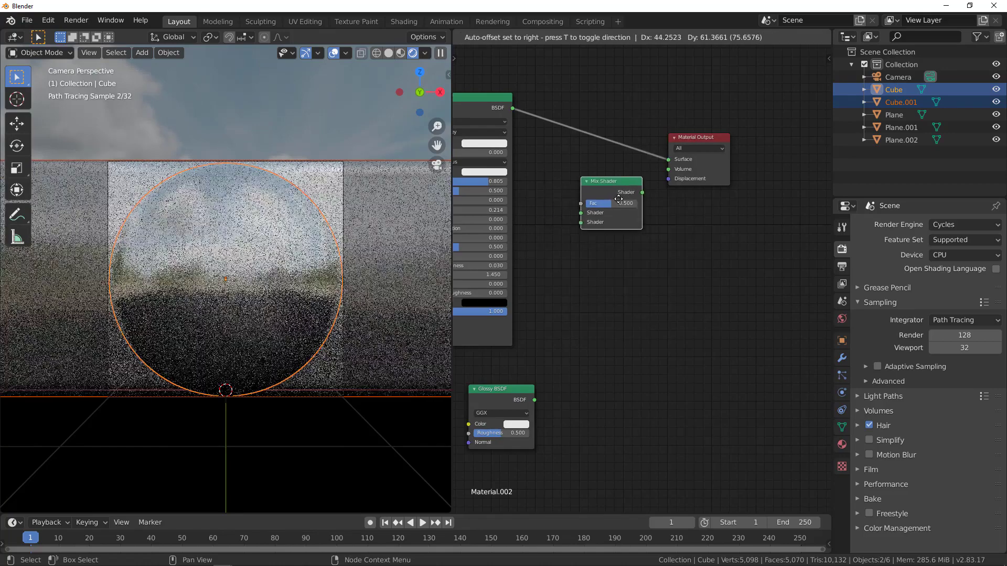
{"action": "left_click", "coordinate": [619, 197]}
- Connect the Principled BSDF and Glossy BSDF to the Mix Shader's two shader inputs and its output to the Material Output's Surface
{"action": "scroll", "coordinate": [626, 156], "scroll_direction": "up", "scroll_amount": 1}
{"action": "scroll", "coordinate": [626, 156], "scroll_direction": "up", "scroll_amount": 1}
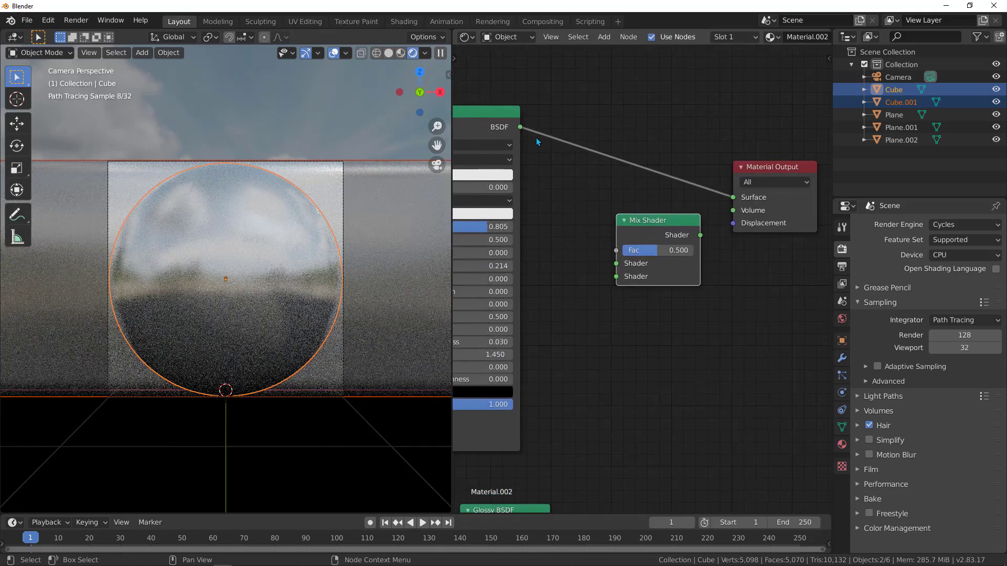
{"action": "left_click_drag", "start_coordinate": [520, 127], "coordinate": [525, 138]}
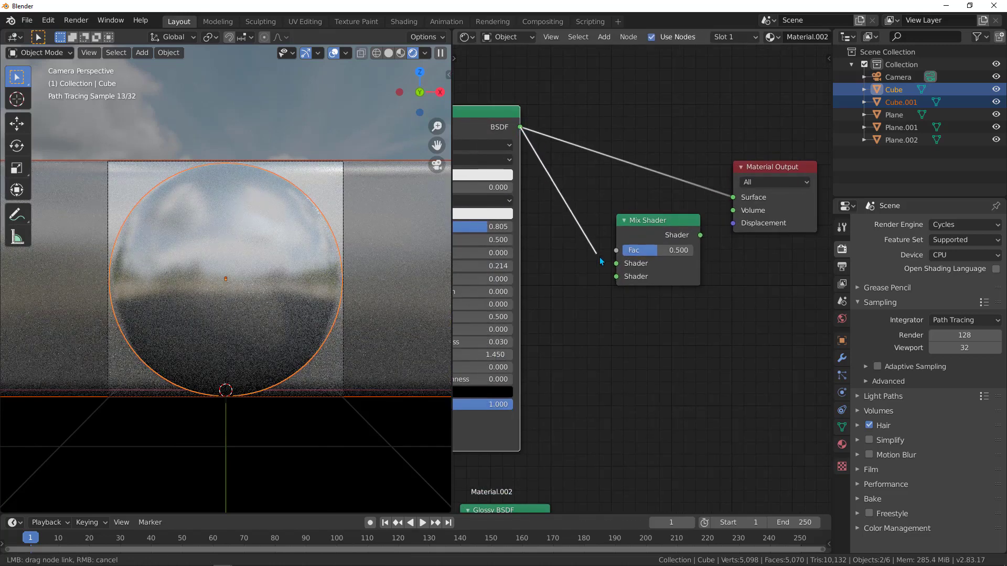
{"action": "left_click_drag", "start_coordinate": [600, 258], "coordinate": [616, 264]}
{"action": "key", "text": "Home"}
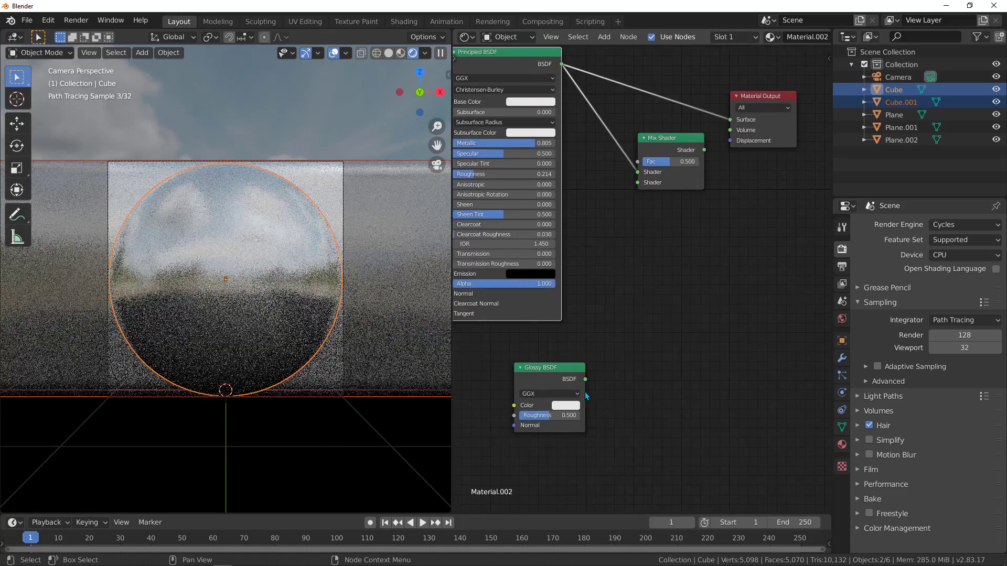
{"action": "left_click_drag", "start_coordinate": [585, 379], "coordinate": [649, 178]}
{"action": "left_click_drag", "start_coordinate": [705, 153], "coordinate": [769, 165]}
- Rearrange the Glossy BSDF, Mix Shader and Material Output nodes to leave room for another node
{"action": "left_click_drag", "start_coordinate": [533, 372], "coordinate": [540, 362]}
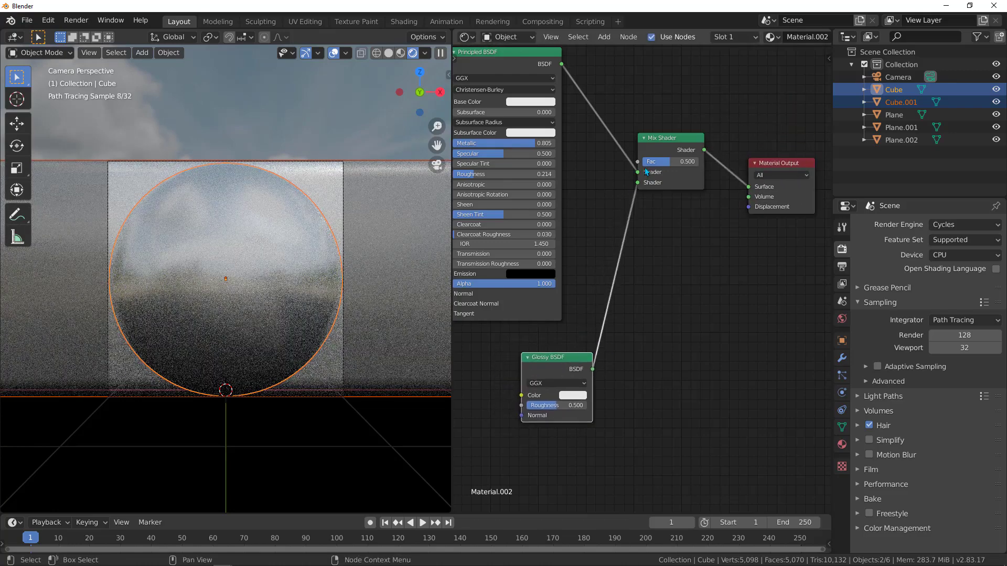
{"action": "middle_click_drag", "start_coordinate": [584, 180], "coordinate": [600, 212]}
{"action": "left_click_drag", "start_coordinate": [689, 179], "coordinate": [698, 209]}
{"action": "scroll", "coordinate": [700, 260], "scroll_direction": "up", "scroll_amount": 1}
{"action": "middle_click_drag", "start_coordinate": [700, 260], "coordinate": [646, 250]}
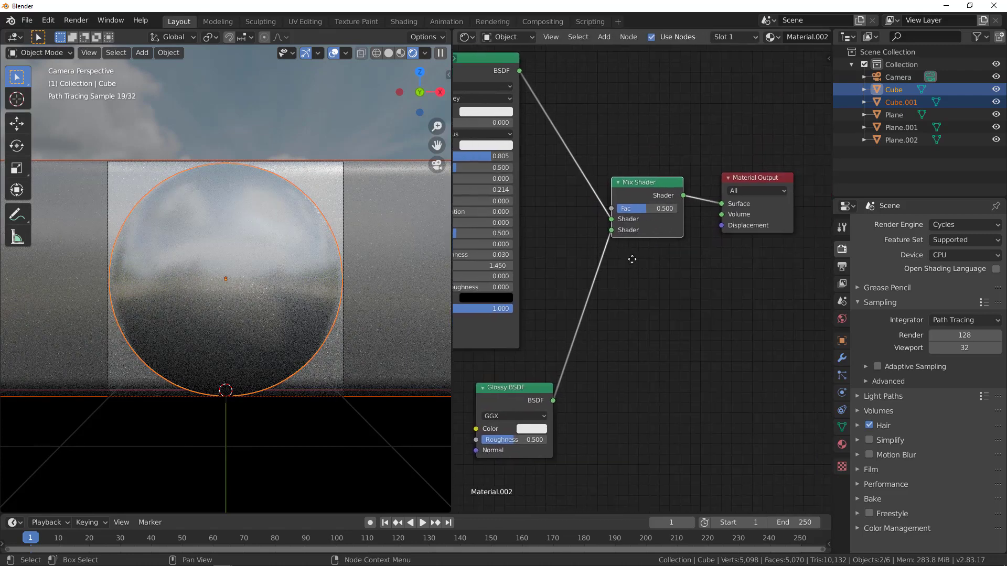
{"action": "left_click_drag", "start_coordinate": [628, 193], "coordinate": [649, 166]}
{"action": "scroll", "coordinate": [644, 139], "scroll_direction": "up", "scroll_amount": 3}
{"action": "left_click_drag", "start_coordinate": [787, 239], "coordinate": [795, 139]}
{"action": "middle_click_drag", "start_coordinate": [590, 145], "coordinate": [616, 168]}
- Add a Fresnel node above the links and connect its Fac output to the Mix Shader's Fac input
{"action": "key", "text": "shift+a"}
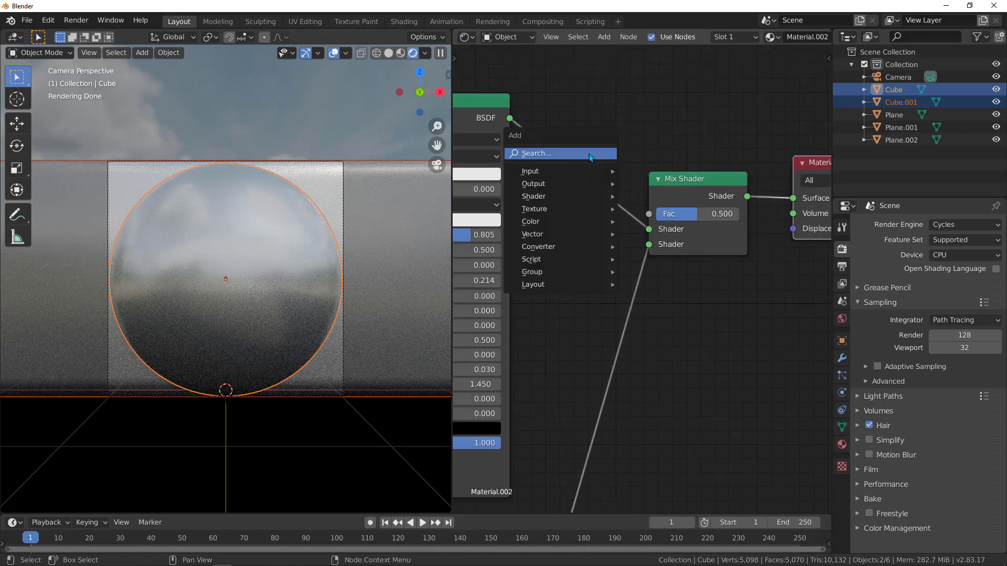
{"action": "left_click", "coordinate": [589, 153]}
{"action": "type", "text": "fr"}
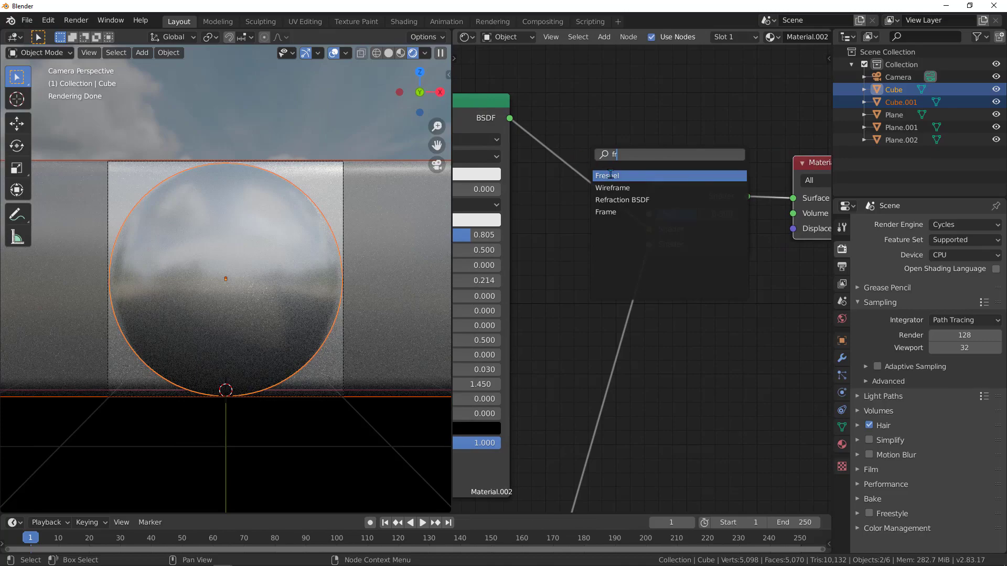
{"action": "key", "text": "Return"}
{"action": "left_click", "coordinate": [564, 77]}
{"action": "left_click_drag", "start_coordinate": [649, 94], "coordinate": [649, 214]}
- Move the Mix Shader and Material Output nodes together, farther away from the Fresnel node
{"action": "scroll", "coordinate": [693, 119], "scroll_direction": "down", "scroll_amount": 1}
{"action": "scroll", "coordinate": [643, 160], "scroll_direction": "down", "scroll_amount": 1}
{"action": "left_click_drag", "start_coordinate": [643, 160], "coordinate": [734, 225]}
{"action": "left_click_drag", "start_coordinate": [619, 196], "coordinate": [714, 171]}
{"action": "scroll", "coordinate": [574, 197], "scroll_direction": "up", "scroll_amount": 5, "text": "ctrl"}
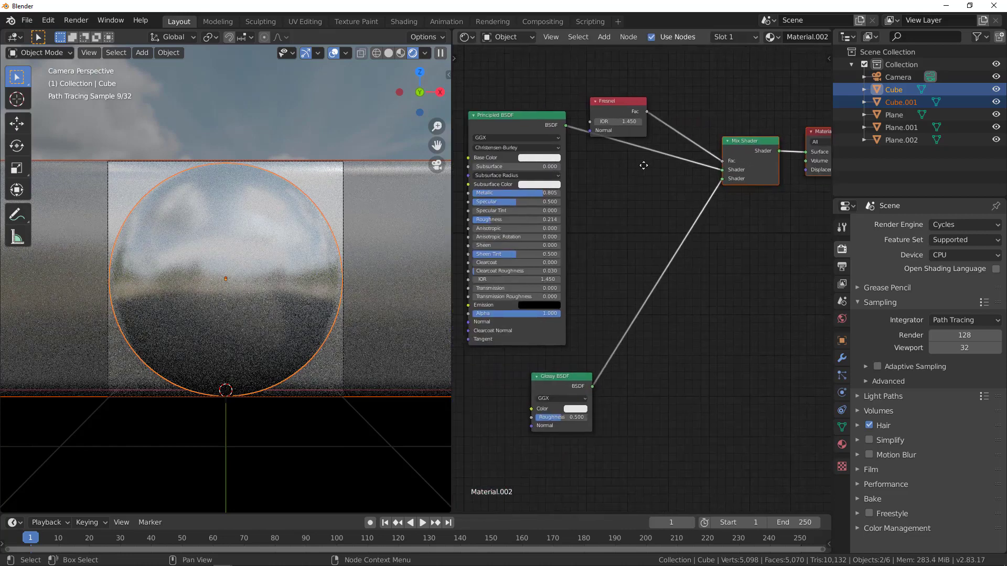
- Set the Principled BSDF's Roughness to 0.542 and the Glossy BSDF's Roughness to 0
{"action": "scroll", "coordinate": [593, 191], "scroll_direction": "up", "scroll_amount": 1}
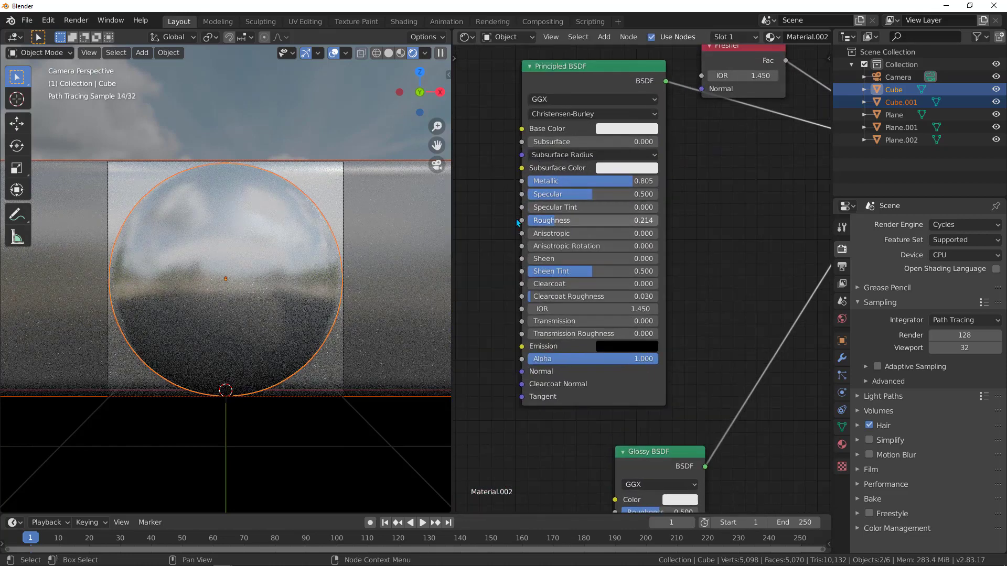
{"action": "scroll", "coordinate": [691, 270], "scroll_direction": "down", "scroll_amount": 2}
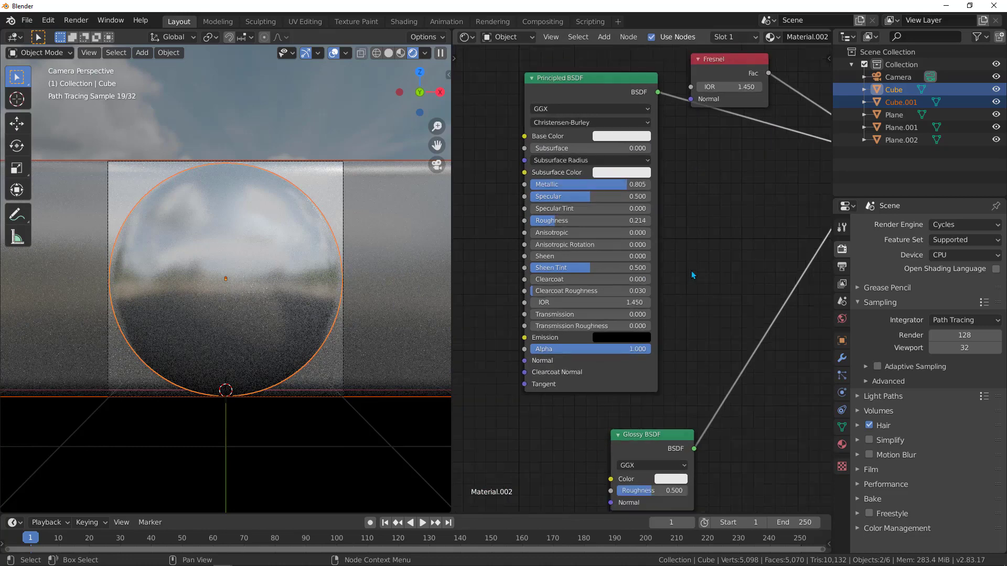
{"action": "mouse_move", "coordinate": [617, 363]}
{"action": "left_mouse_down"}
{"action": "mouse_move", "coordinate": [589, 369]}
{"action": "mouse_move", "coordinate": [597, 356]}
{"action": "mouse_move", "coordinate": [611, 367]}
{"action": "mouse_move", "coordinate": [628, 355]}
{"action": "left_mouse_up"}
{"action": "left_click_drag", "start_coordinate": [536, 173], "coordinate": [573, 173]}
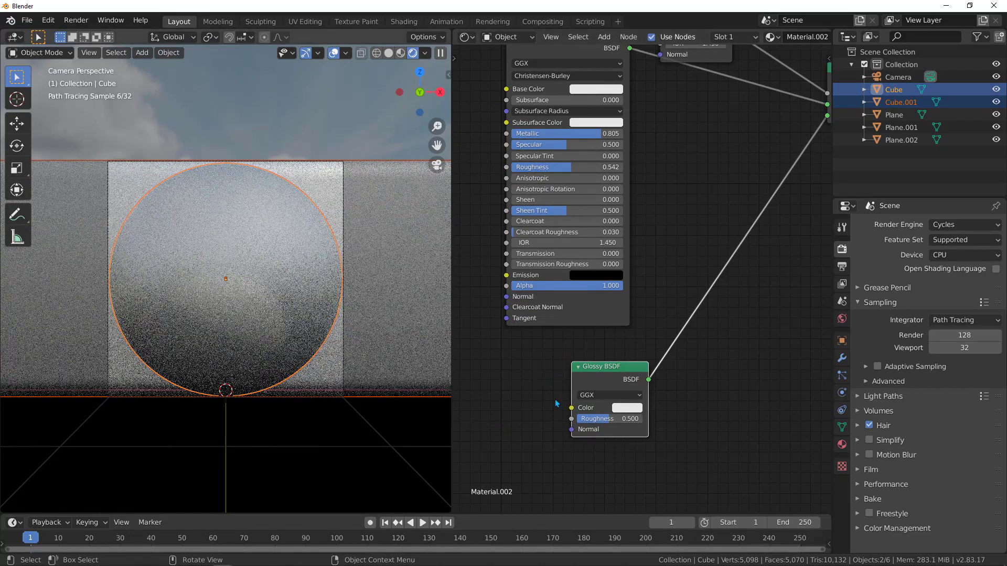
{"action": "left_click_drag", "start_coordinate": [597, 377], "coordinate": [594, 374]}
{"action": "left_click_drag", "start_coordinate": [609, 416], "coordinate": [289, 294]}
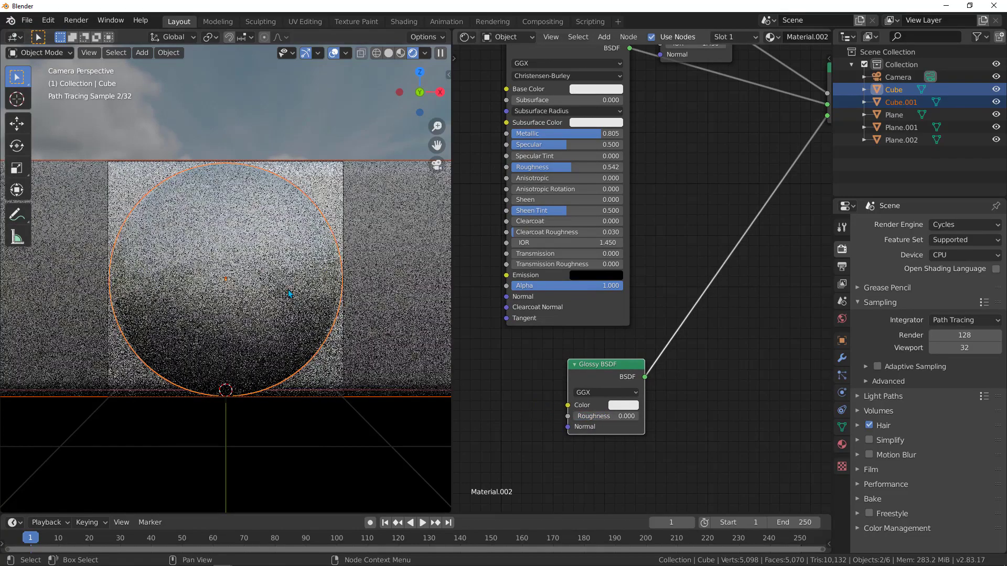
- Lower the Principled BSDF's Roughness to 0.298
{"action": "middle_click_drag", "start_coordinate": [600, 160], "coordinate": [603, 185]}
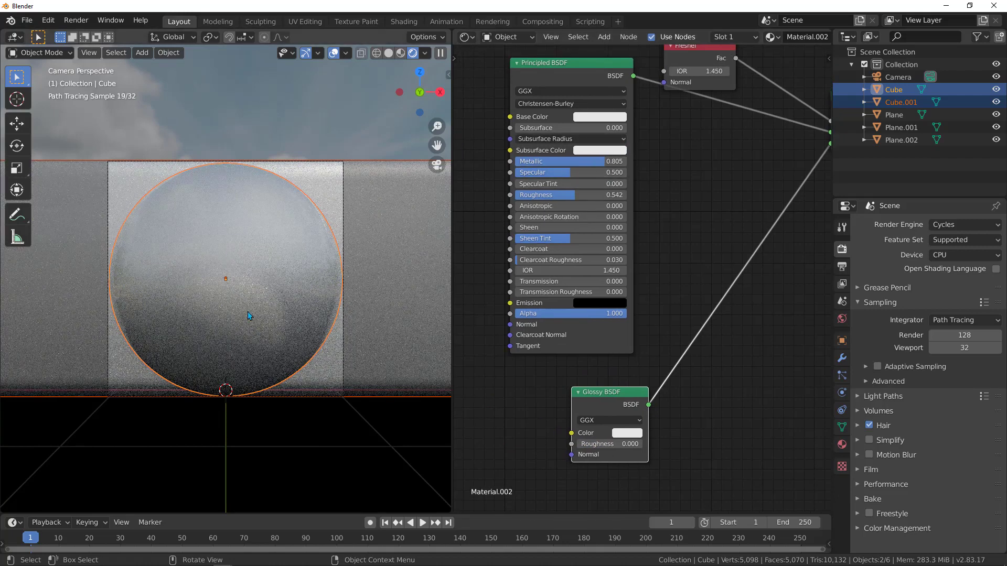
{"action": "left_click_drag", "start_coordinate": [592, 195], "coordinate": [571, 194]}
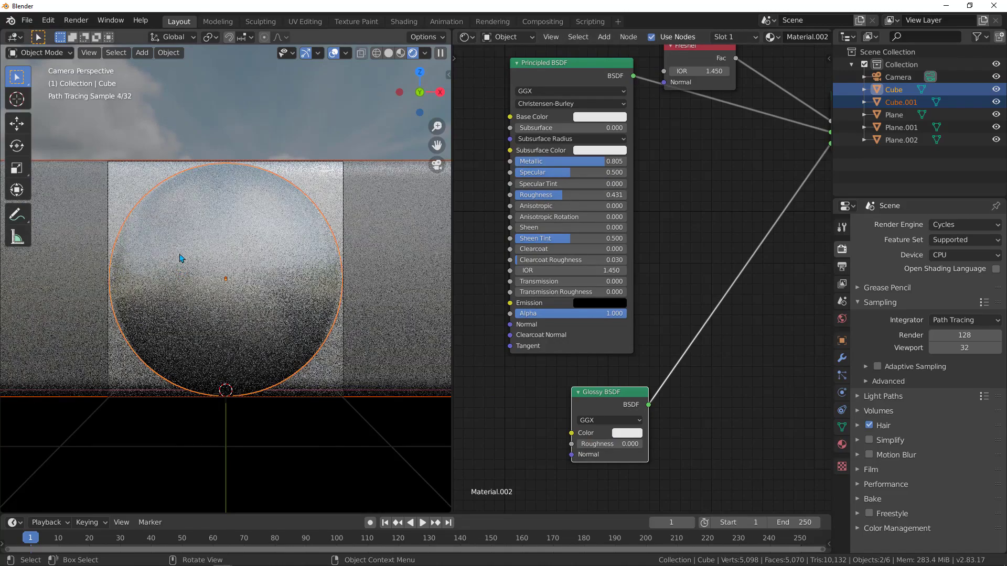
{"action": "left_click_drag", "start_coordinate": [577, 194], "coordinate": [548, 195]}
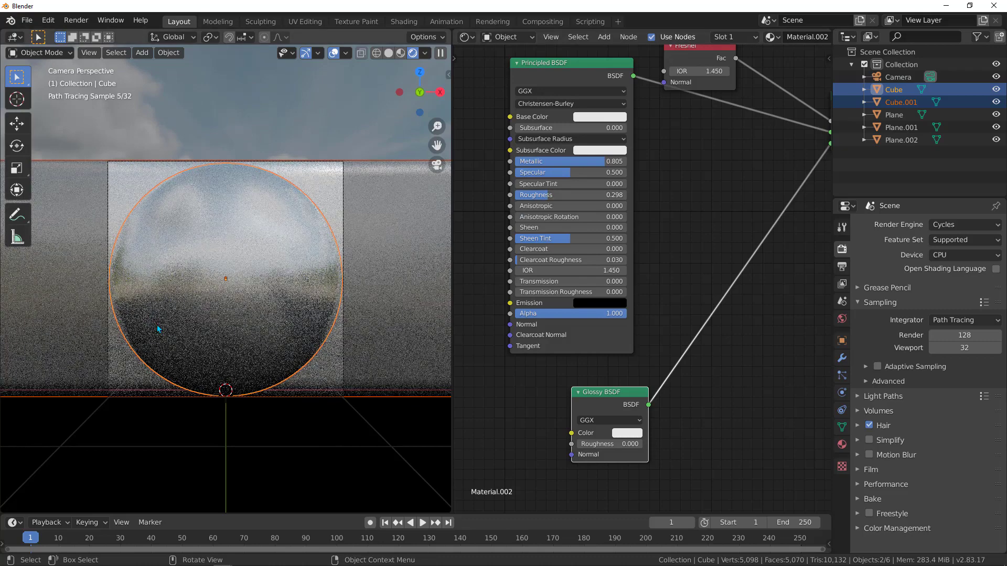
- Switch the shader editor to the World nodes and set the Background node's Strength to 0.1
{"action": "scroll", "coordinate": [640, 210], "scroll_direction": "down", "scroll_amount": 2}
{"action": "middle_click_drag", "start_coordinate": [641, 182], "coordinate": [640, 204]}
{"action": "left_click", "coordinate": [505, 39]}
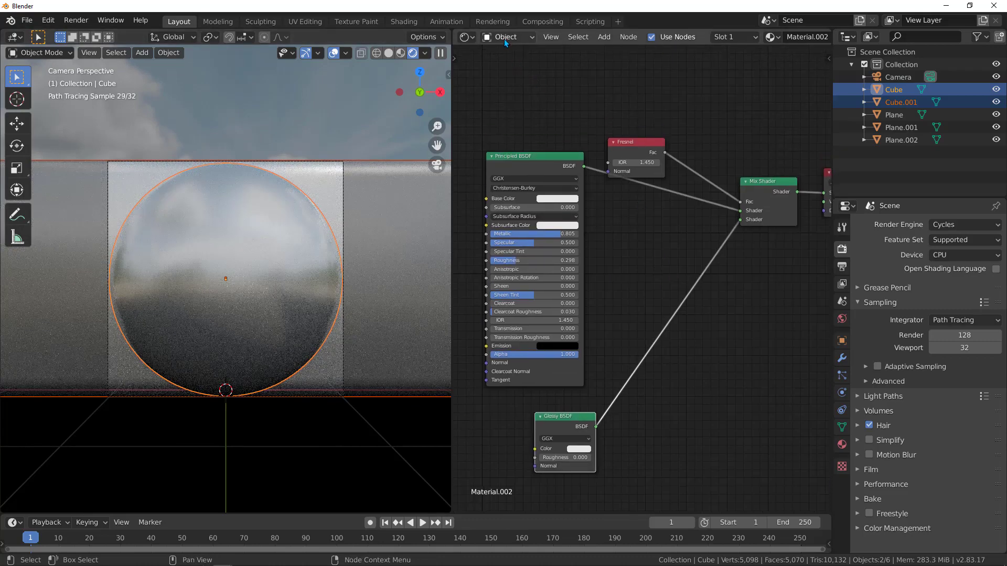
{"action": "left_click", "coordinate": [506, 65]}
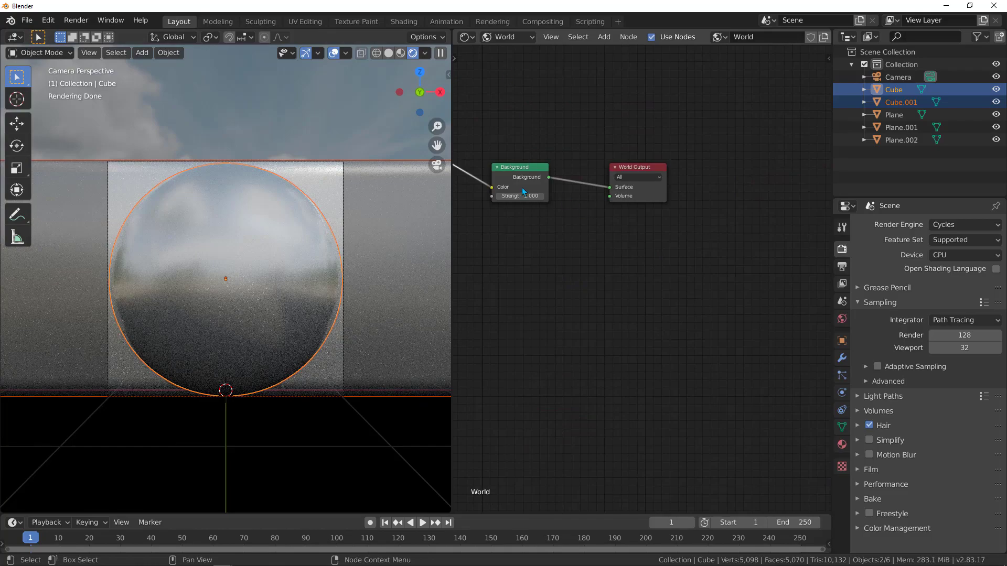
{"action": "scroll", "coordinate": [524, 192], "scroll_direction": "up", "scroll_amount": 4}
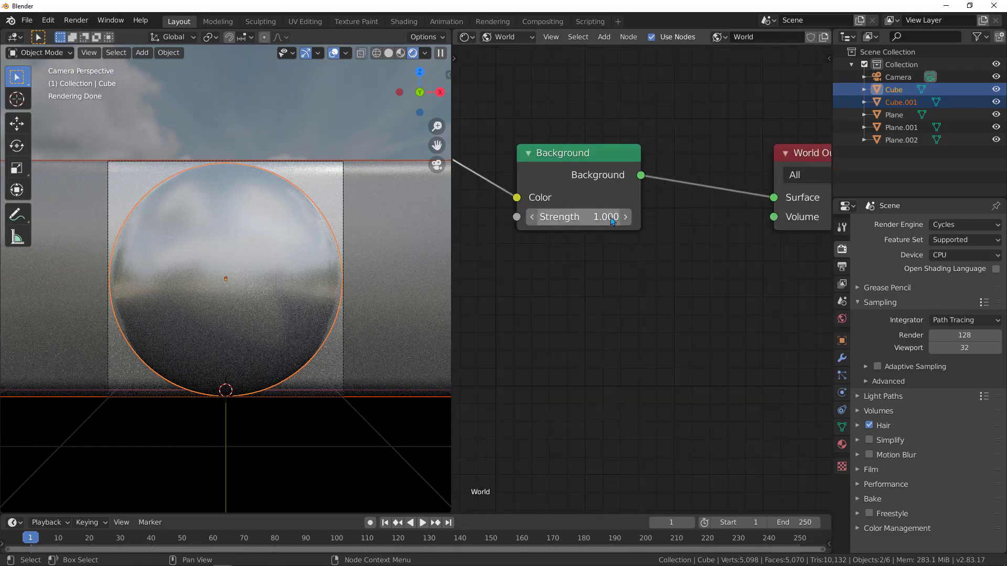
{"action": "left_click_drag", "start_coordinate": [611, 221], "coordinate": [554, 221]}
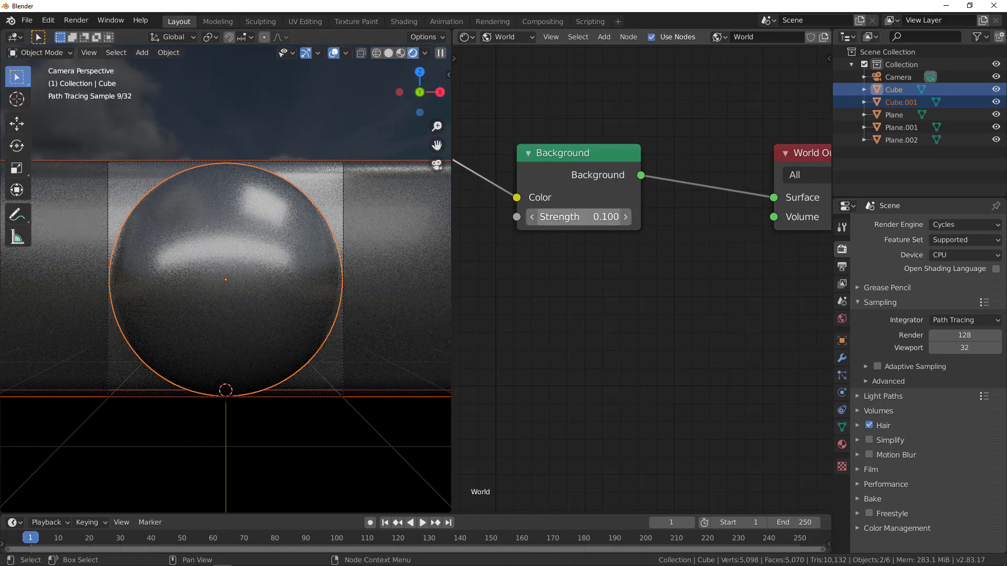
- Try a Background Strength of 0.2 and return it to 0.1
{"action": "left_click", "coordinate": [554, 216]}
{"action": "type", "text": "0.2"}
{"action": "key", "text": "Return"}
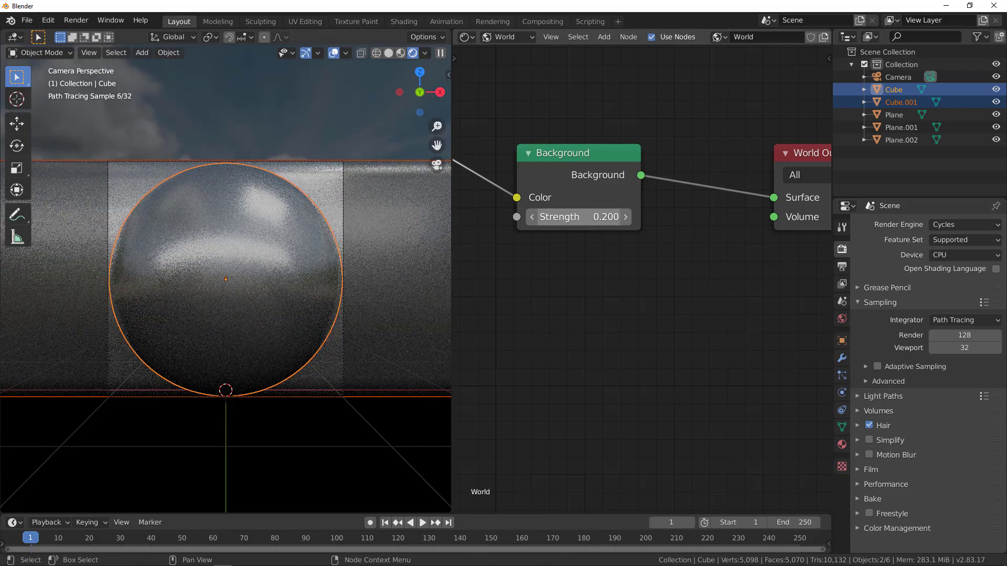
{"action": "left_click", "coordinate": [602, 216]}
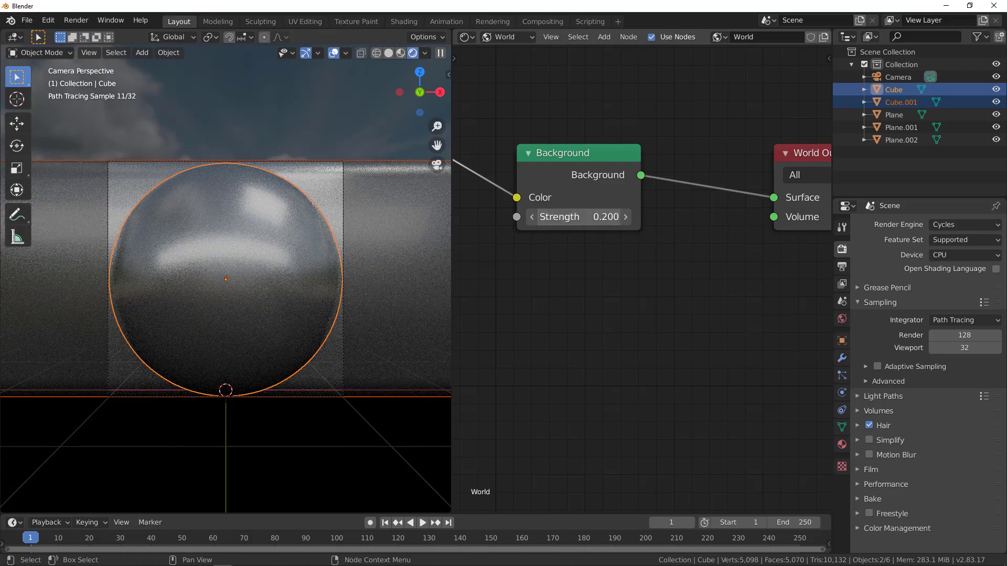
{"action": "key", "text": "Return"}
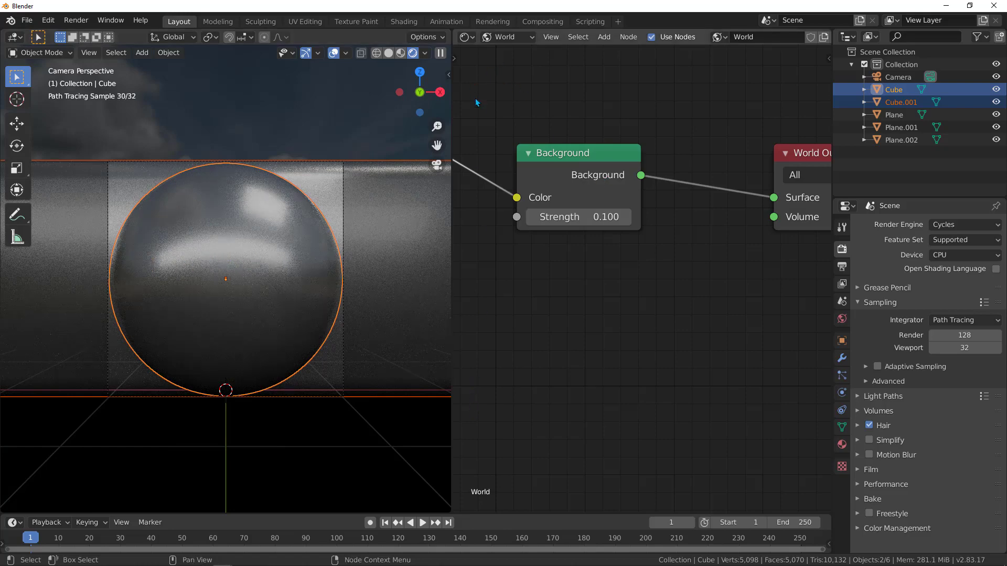
- Split the shader editor horizontally and turn the upper half into a 3D viewport
{"action": "left_click_drag", "start_coordinate": [456, 35], "coordinate": [489, 315]}
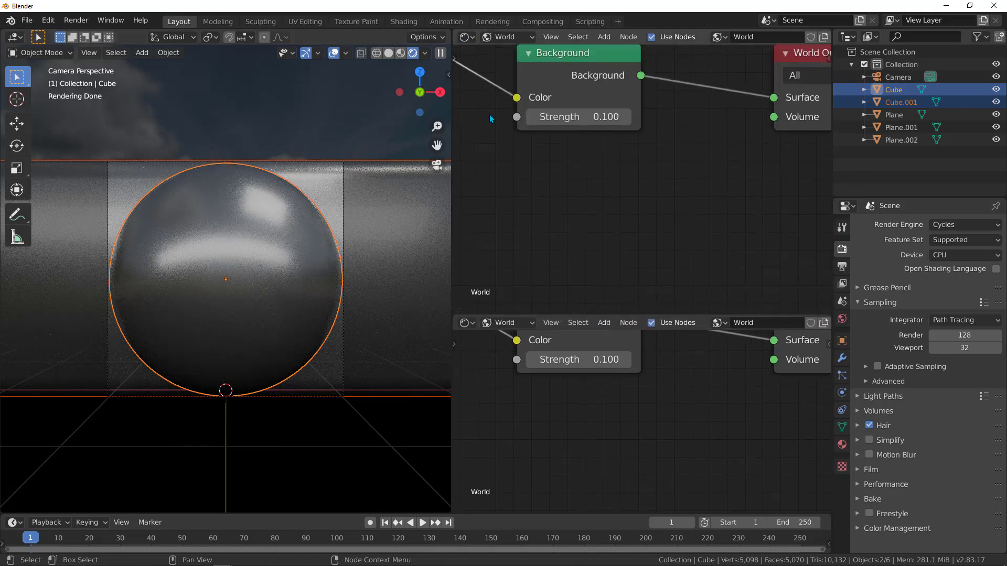
{"action": "left_click", "coordinate": [468, 36]}
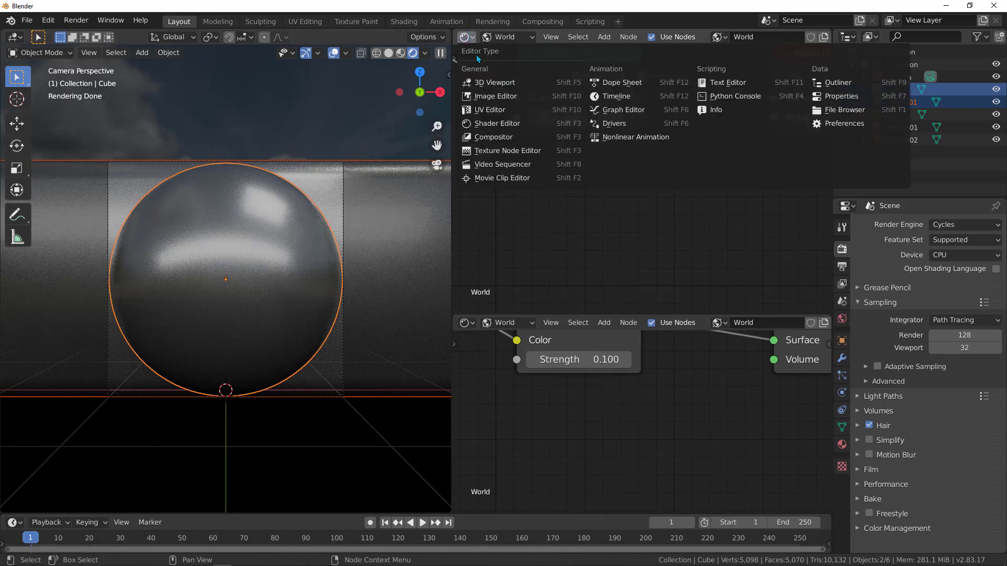
{"action": "left_click", "coordinate": [501, 84]}
- Select the tilted overhead plane, Plane.001, and scale it up to about 1.95 times its size
{"action": "middle_click_drag", "start_coordinate": [608, 209], "coordinate": [557, 182]}
{"action": "left_click", "coordinate": [602, 152]}
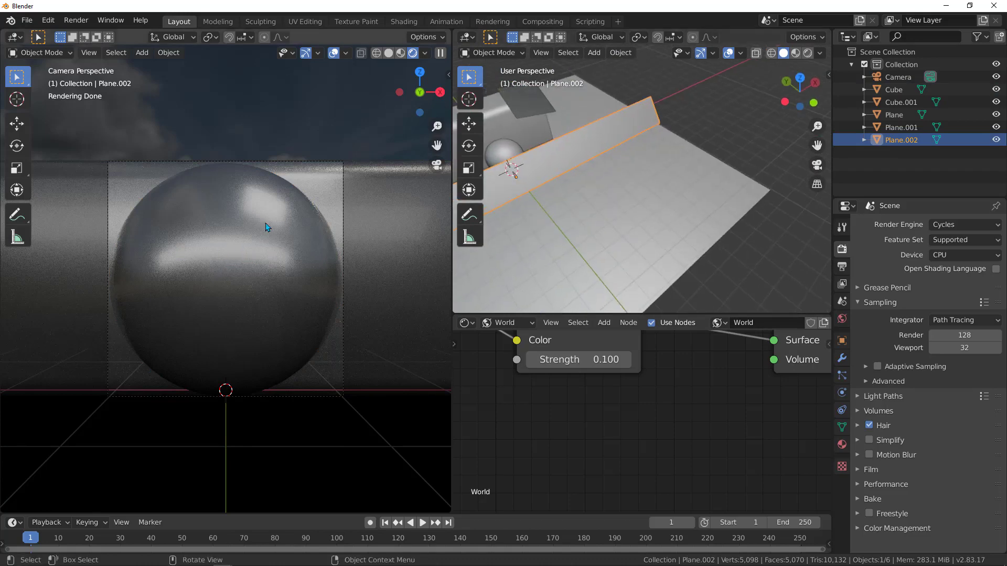
{"action": "middle_click_drag", "start_coordinate": [577, 125], "coordinate": [559, 106]}
{"action": "left_click", "coordinate": [559, 106]}
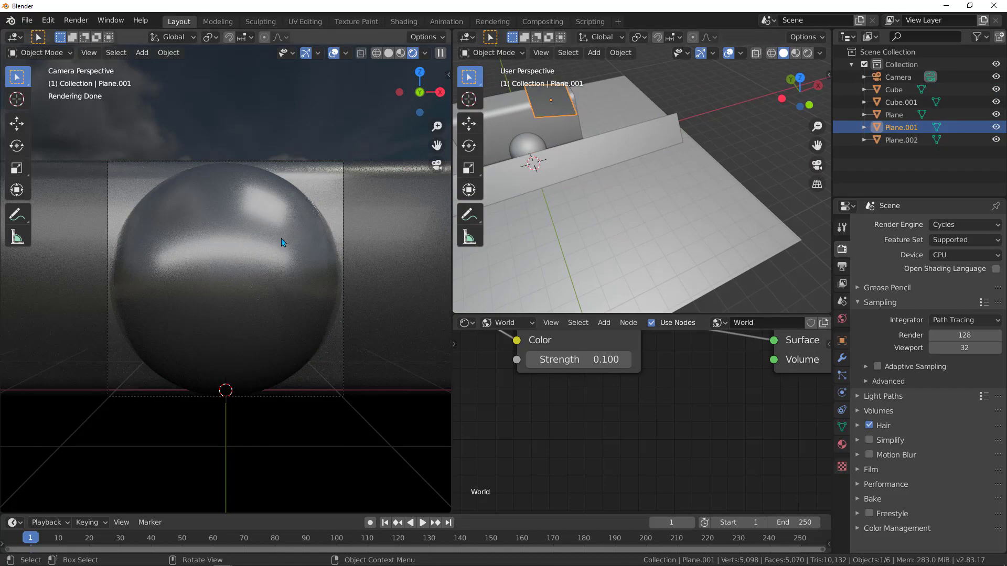
{"action": "middle_click_drag", "start_coordinate": [556, 158], "coordinate": [634, 140]}
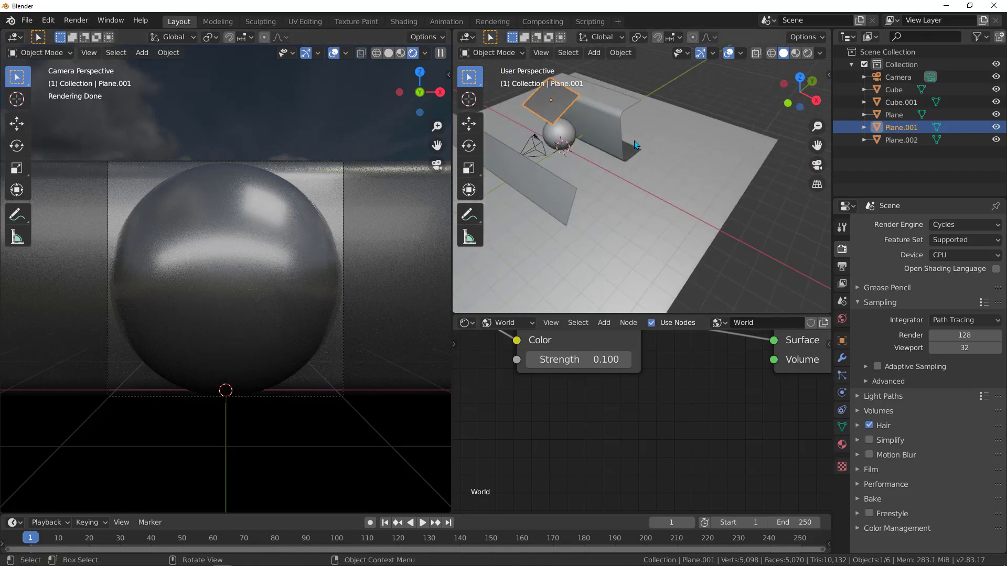
{"action": "key", "text": "s"}
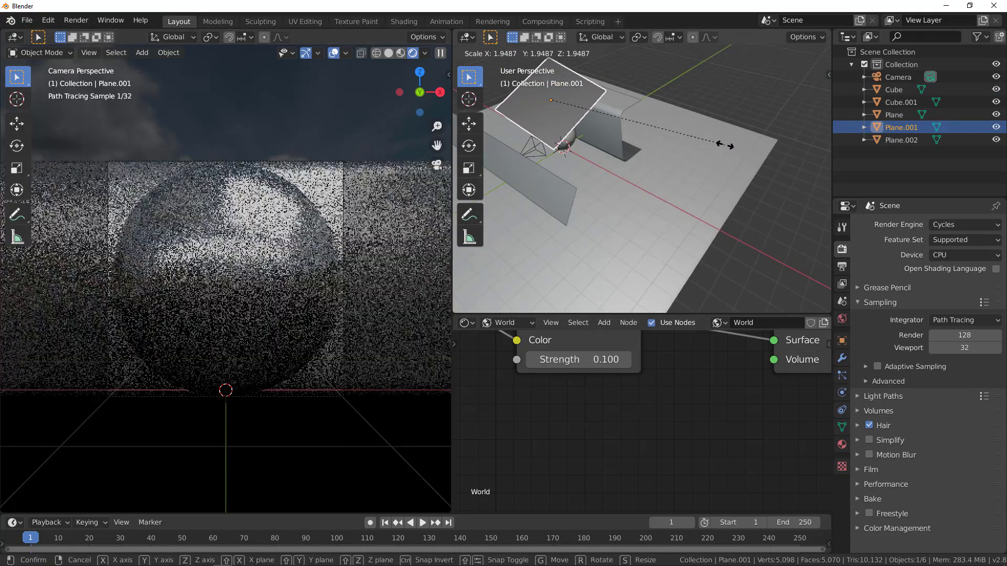
{"action": "left_click", "coordinate": [725, 168]}
- Move the enlarged overhead plane about 1.9 m upward and toward the curved panel
{"action": "middle_click_drag", "start_coordinate": [629, 137], "coordinate": [676, 129]}
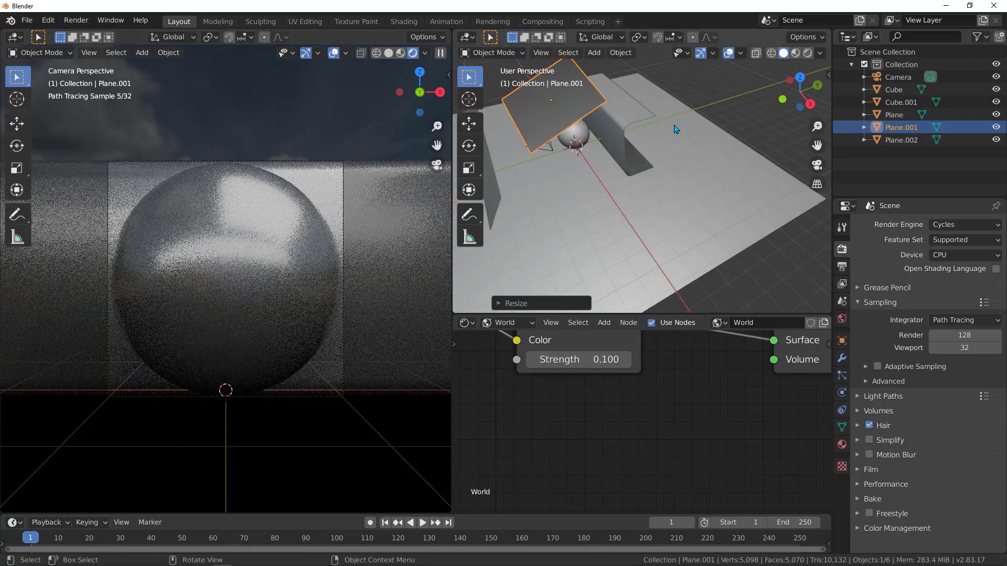
{"action": "key", "text": "g"}
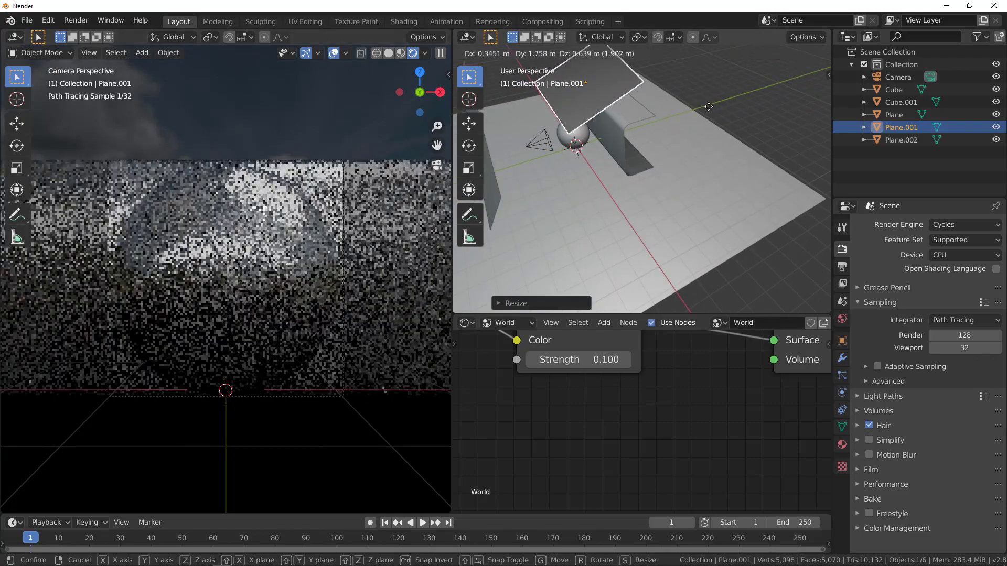
{"action": "left_click", "coordinate": [709, 110]}
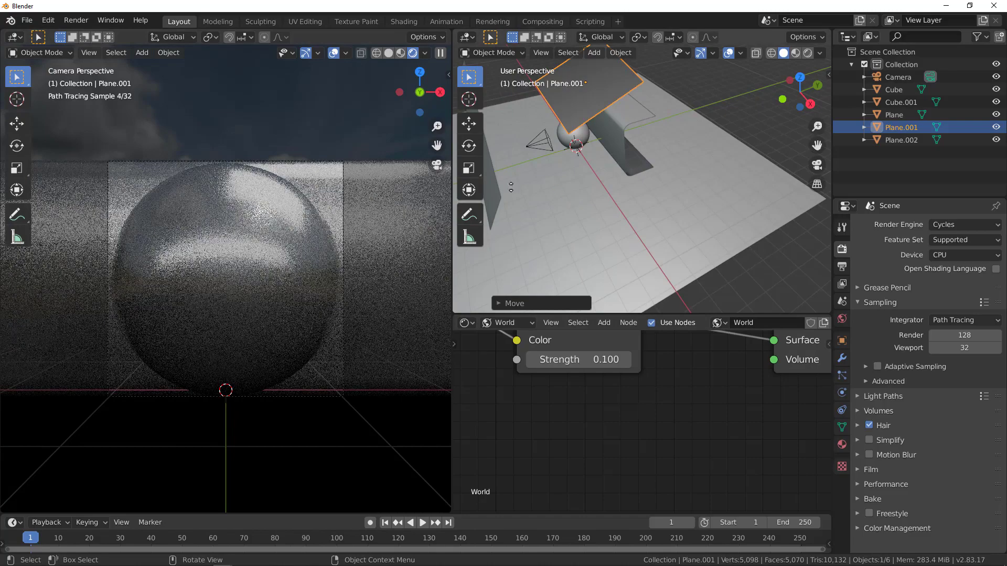
- Select the long upright light plane, Plane.002, and lengthen it slightly along the X axis
{"action": "middle_click_drag", "start_coordinate": [567, 186], "coordinate": [651, 174]}
{"action": "left_click", "coordinate": [648, 174]}
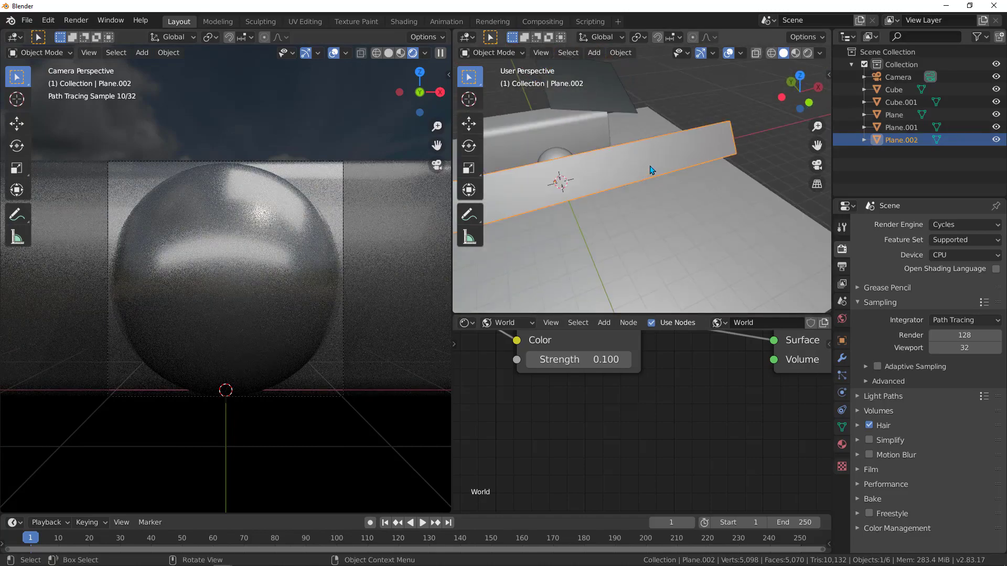
{"action": "key", "text": "s"}
{"action": "key", "text": "x"}
{"action": "left_click", "coordinate": [677, 163]}
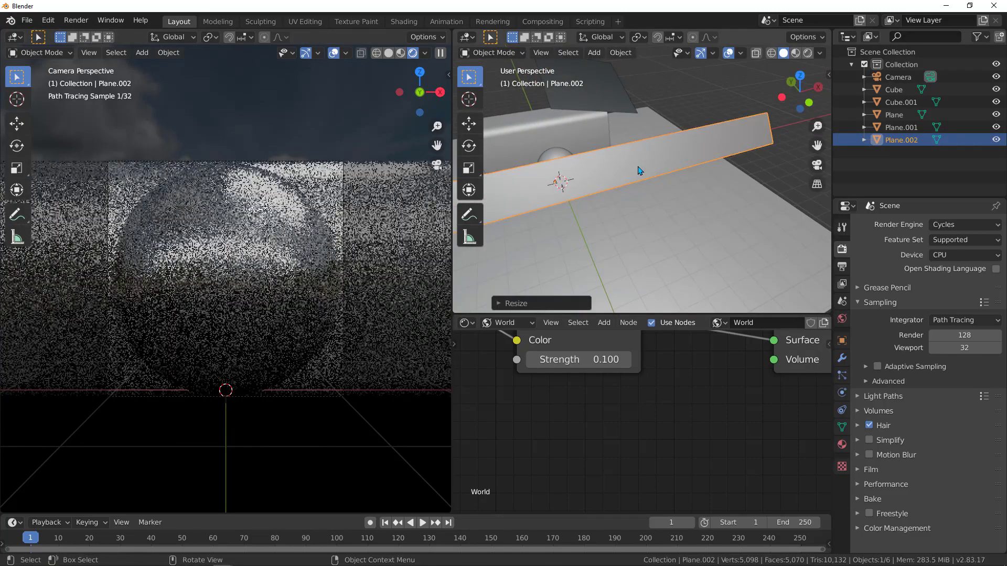
{"action": "mouse_move", "coordinate": [639, 171]}
{"action": "middle_mouse_down"}
{"action": "mouse_move", "coordinate": [674, 169]}
{"action": "mouse_move", "coordinate": [652, 175]}
{"action": "middle_mouse_up"}
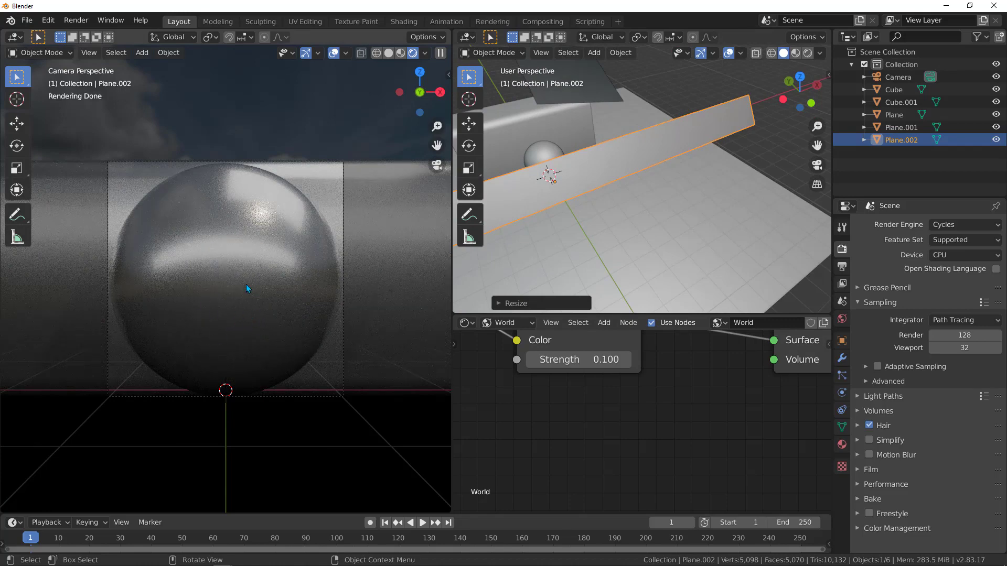
- Select the ground plane, Plane, and lower it about 2 m along the global Z axis
{"action": "middle_click_drag", "start_coordinate": [584, 234], "coordinate": [659, 162]}
{"action": "left_click", "coordinate": [644, 219]}
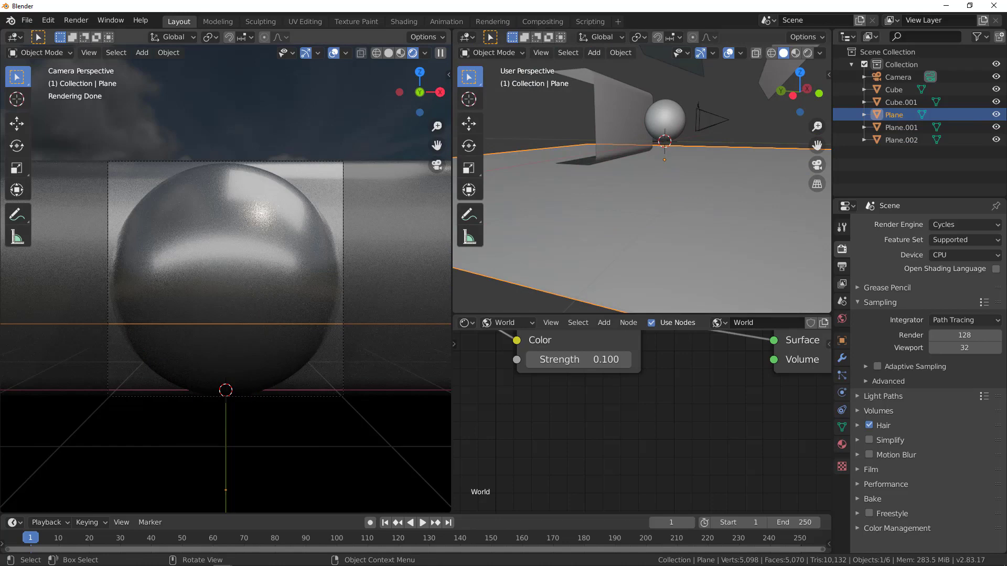
{"action": "middle_click_drag", "start_coordinate": [689, 185], "coordinate": [716, 152]}
{"action": "key", "text": "g"}
{"action": "key", "text": "z"}
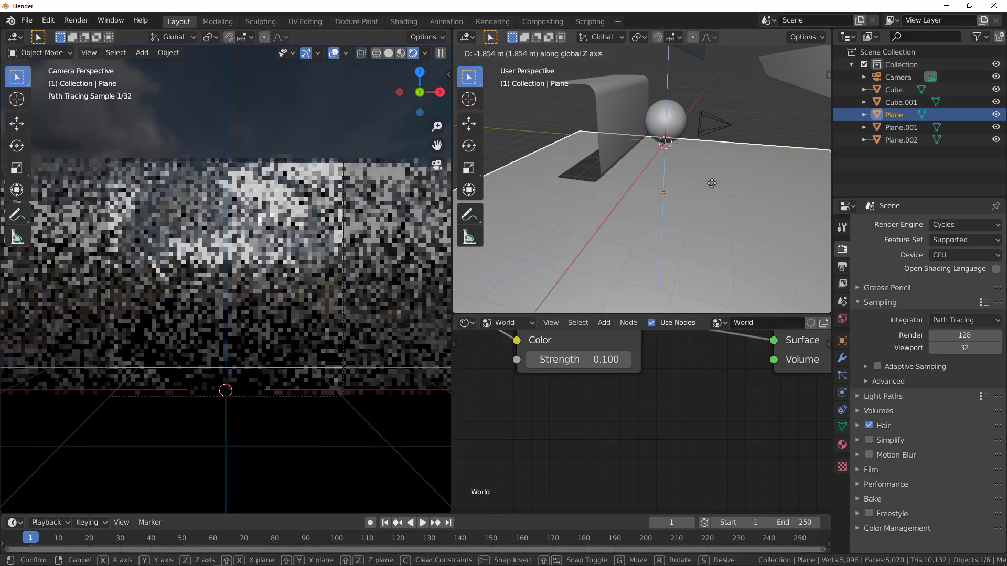
{"action": "left_click", "coordinate": [695, 219]}
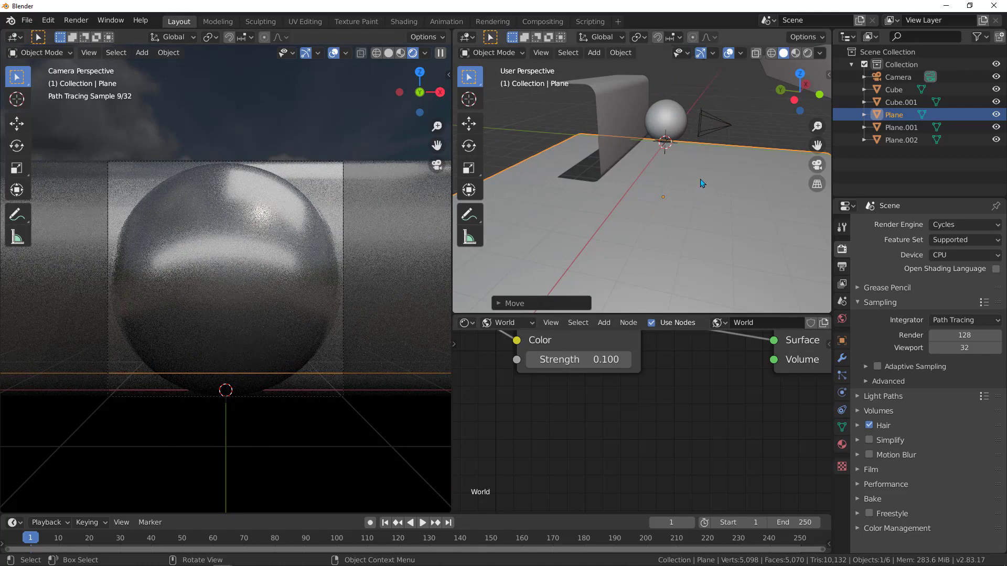
- Select the upright light plane, Plane.002, and switch the shader editor from World to Object shading
{"action": "middle_click_drag", "start_coordinate": [701, 183], "coordinate": [685, 155]}
{"action": "left_click", "coordinate": [648, 179]}
{"action": "scroll", "coordinate": [612, 430], "scroll_direction": "down", "scroll_amount": 3}
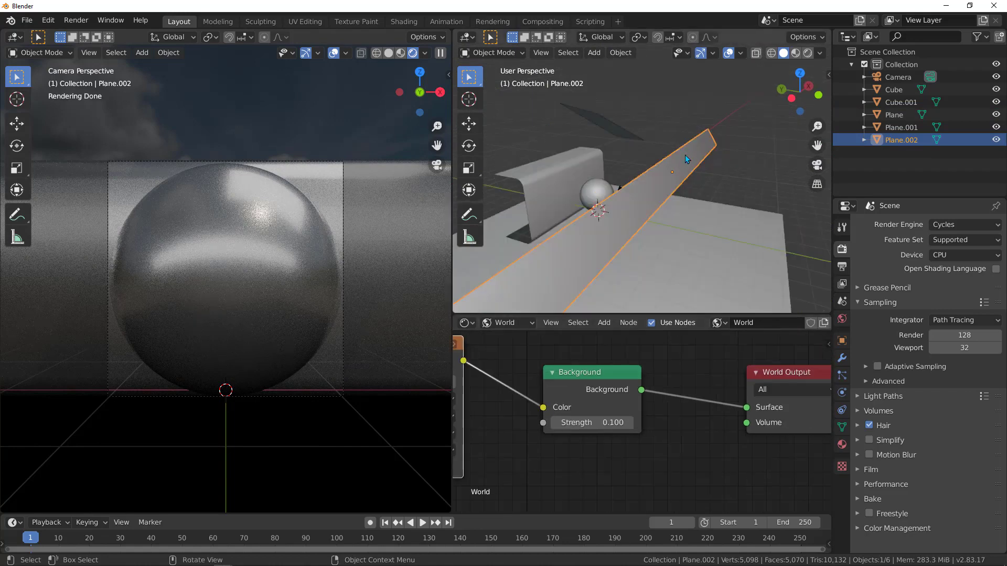
{"action": "left_click", "coordinate": [506, 324]}
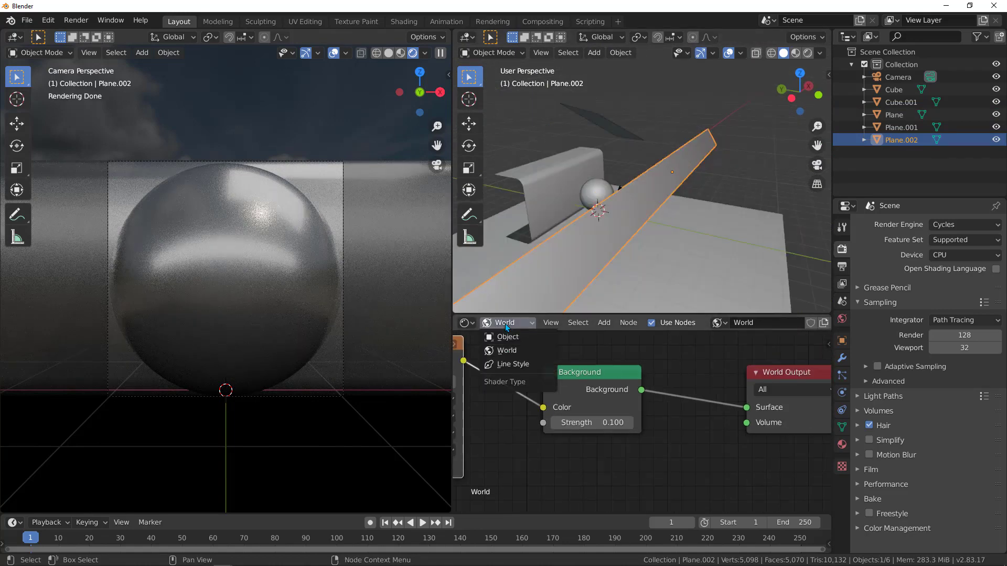
{"action": "left_click", "coordinate": [504, 338]}
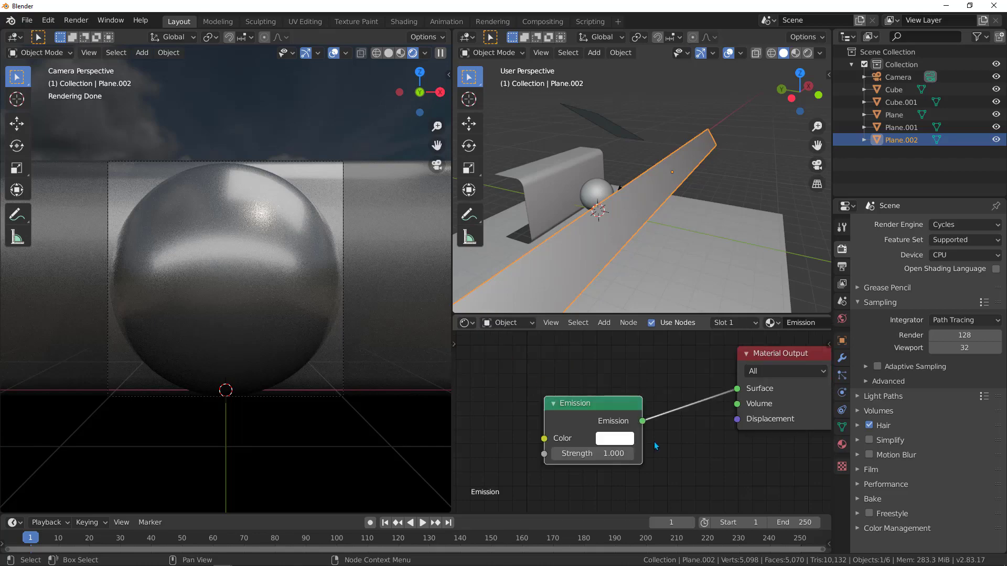
- Try a Strength of 3.9 on the light plane's Emission node and settle on 2
{"action": "scroll", "coordinate": [656, 449], "scroll_direction": "down", "scroll_amount": 3}
{"action": "middle_click_drag", "start_coordinate": [649, 453], "coordinate": [627, 414]}
{"action": "scroll", "coordinate": [590, 436], "scroll_direction": "up", "scroll_amount": 4}
{"action": "left_click", "coordinate": [573, 406]}
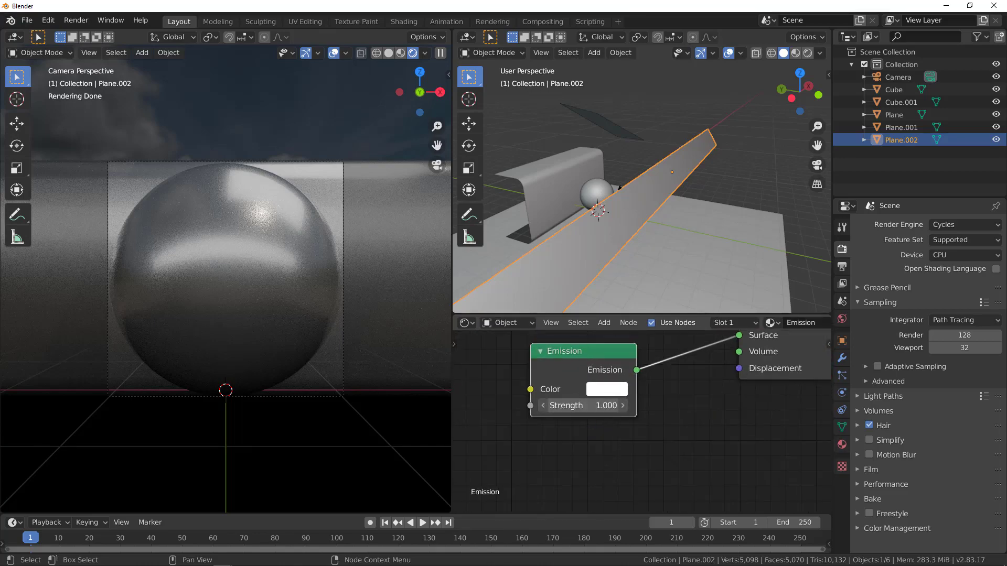
{"action": "left_click_drag", "start_coordinate": [572, 406], "coordinate": [618, 406]}
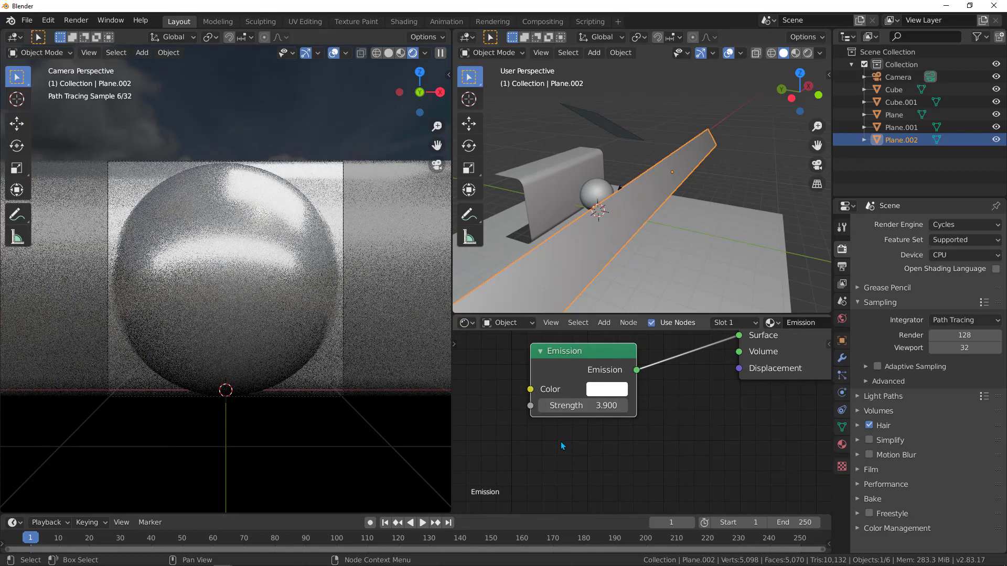
{"action": "left_click", "coordinate": [577, 406]}
{"action": "type", "text": "2"}
{"action": "key", "text": "Return"}
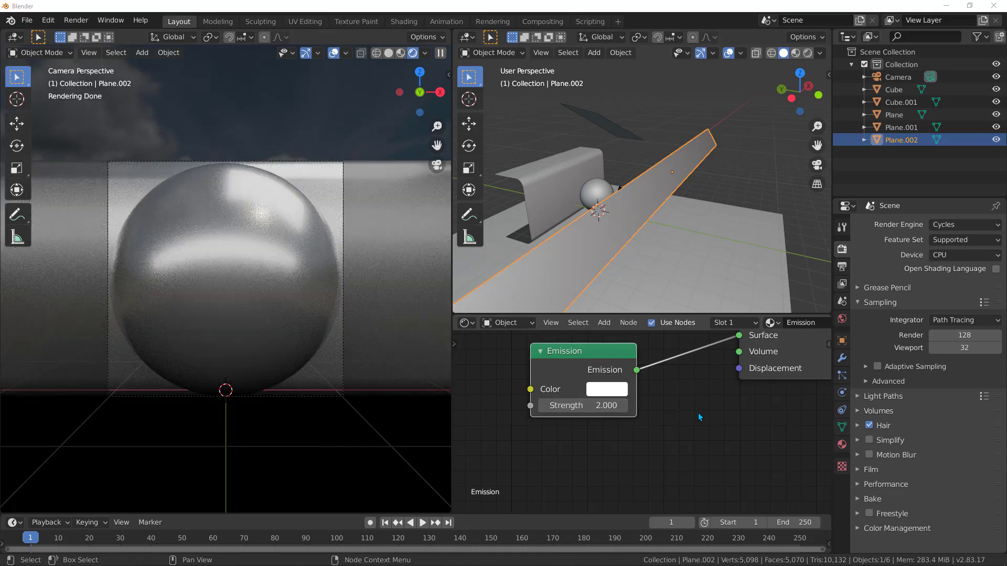
- Select the sphere and reduce its Principled BSDF Roughness to 0.183
{"action": "left_click", "coordinate": [235, 252]}
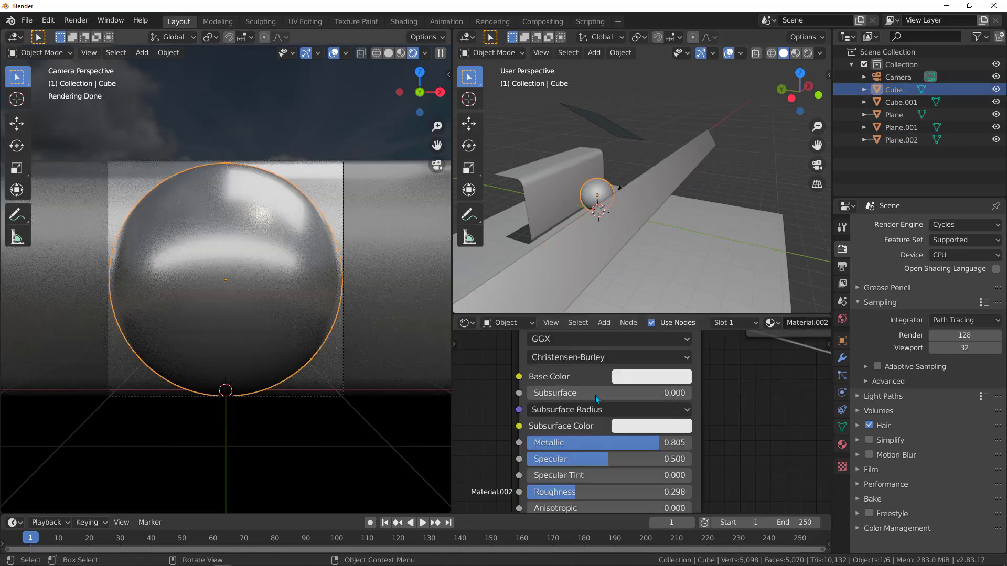
{"action": "scroll", "coordinate": [596, 396], "scroll_direction": "down", "scroll_amount": 3}
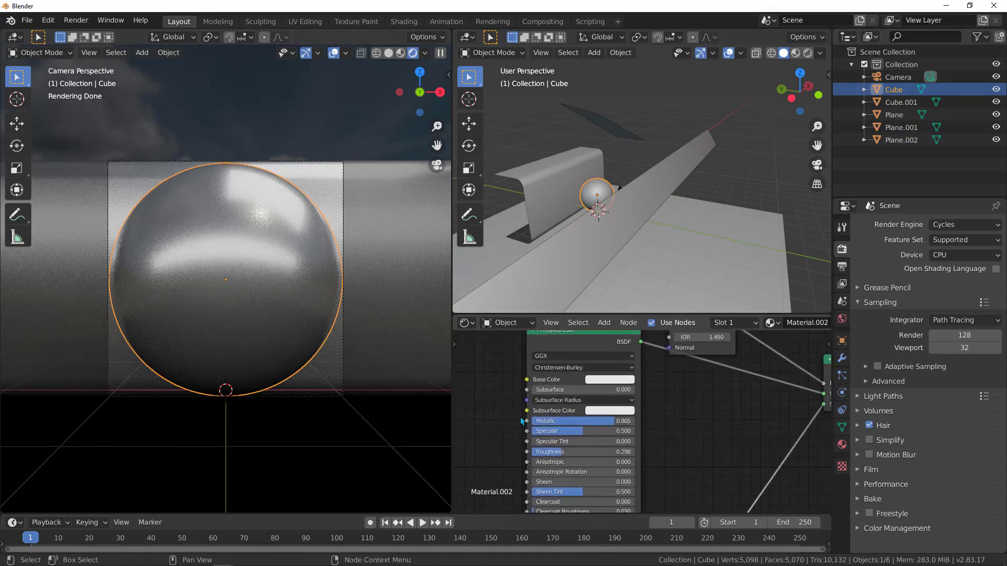
{"action": "scroll", "coordinate": [522, 421], "scroll_direction": "up", "scroll_amount": 1}
{"action": "left_click_drag", "start_coordinate": [551, 464], "coordinate": [540, 463]}
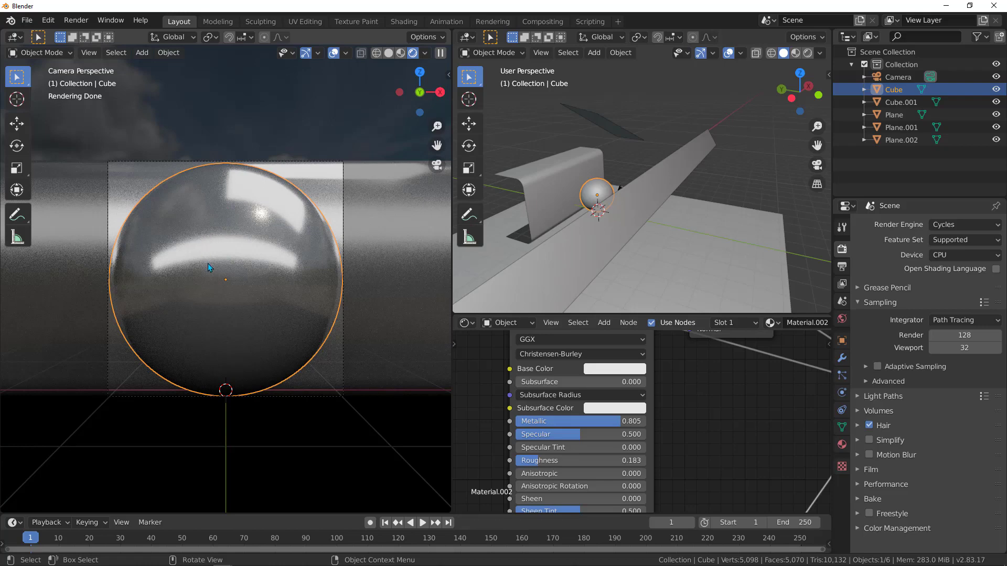
- Enable Denoising for the view layer and expand its settings
{"action": "left_click", "coordinate": [843, 283]}
{"action": "scroll", "coordinate": [894, 503], "scroll_direction": "down", "scroll_amount": 8}
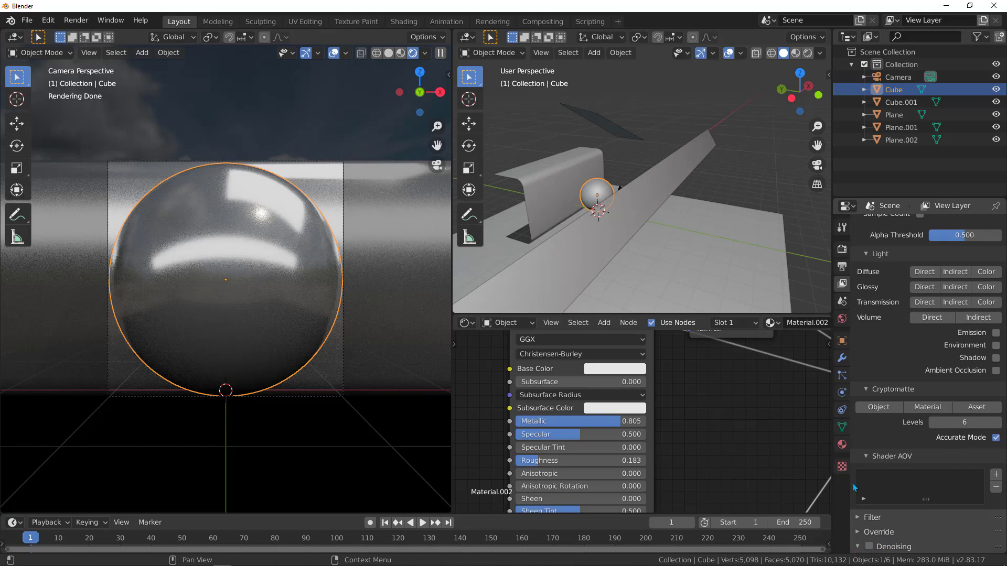
{"action": "left_click", "coordinate": [858, 546]}
{"action": "scroll", "coordinate": [879, 498], "scroll_direction": "down", "scroll_amount": 4}
{"action": "left_click", "coordinate": [868, 432]}
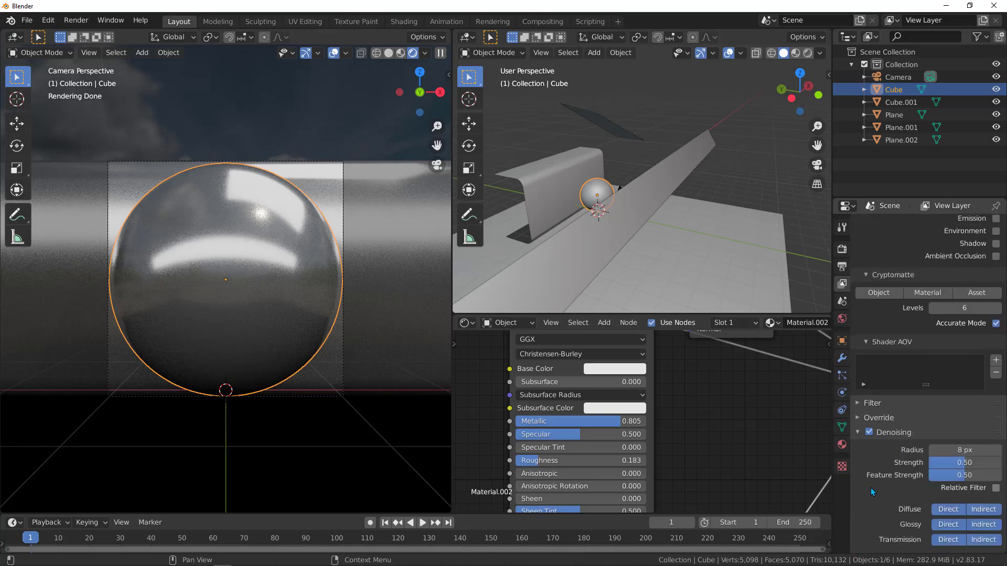
- Set the Cycles render sample count to 200
{"action": "left_click", "coordinate": [841, 250]}
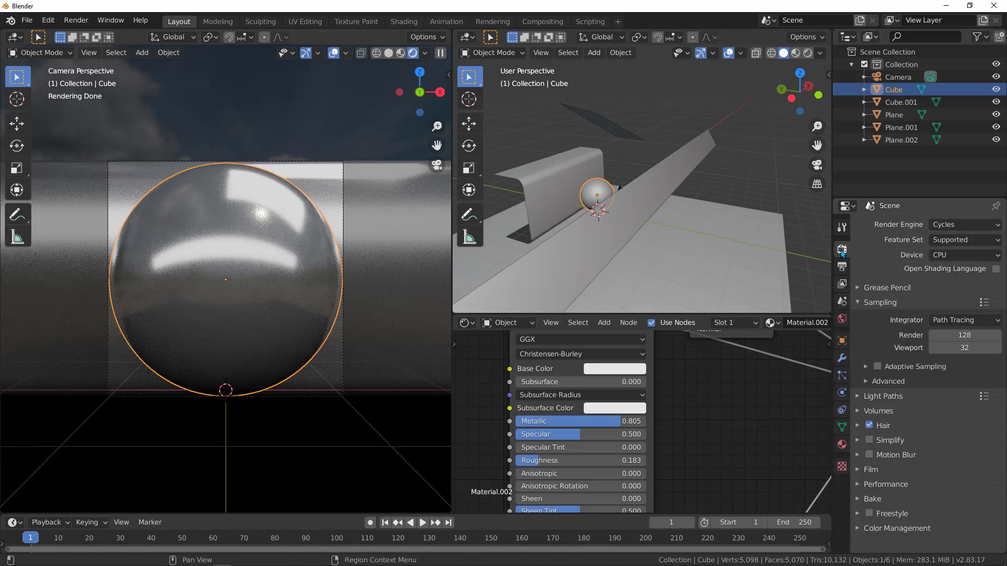
{"action": "left_click", "coordinate": [965, 335]}
{"action": "type", "text": "200"}
{"action": "key", "text": "Return"}
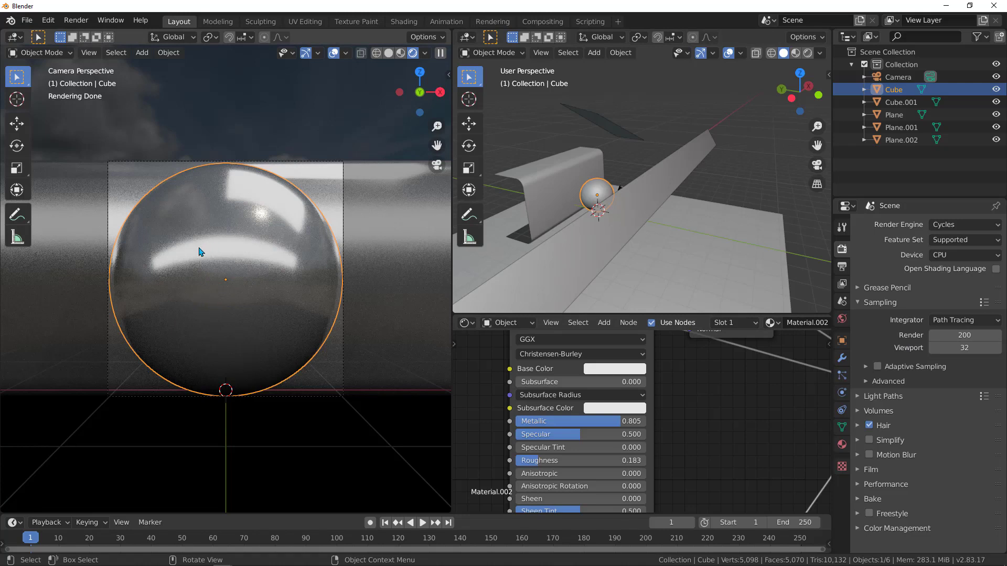
- Render the current frame and inspect the sphere's reflections in the result
{"action": "key", "text": "F12"}
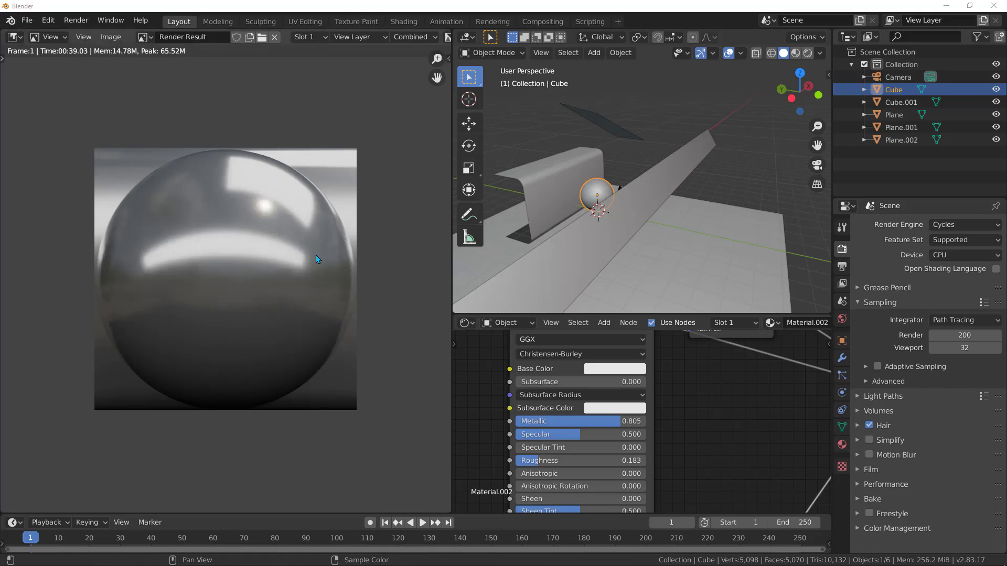
{"action": "middle_click_drag", "start_coordinate": [316, 255], "coordinate": [262, 244]}
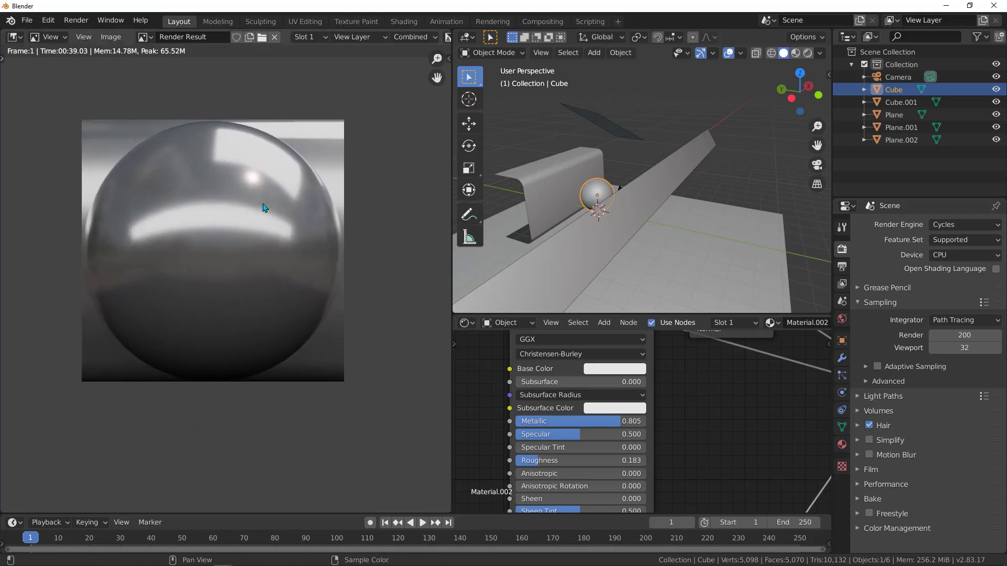
{"action": "middle_click_drag", "start_coordinate": [265, 194], "coordinate": [267, 196]}
- Enlarge the node editor area, turn it into the Compositor and enable Use Nodes
{"action": "left_click_drag", "start_coordinate": [493, 315], "coordinate": [485, 187]}
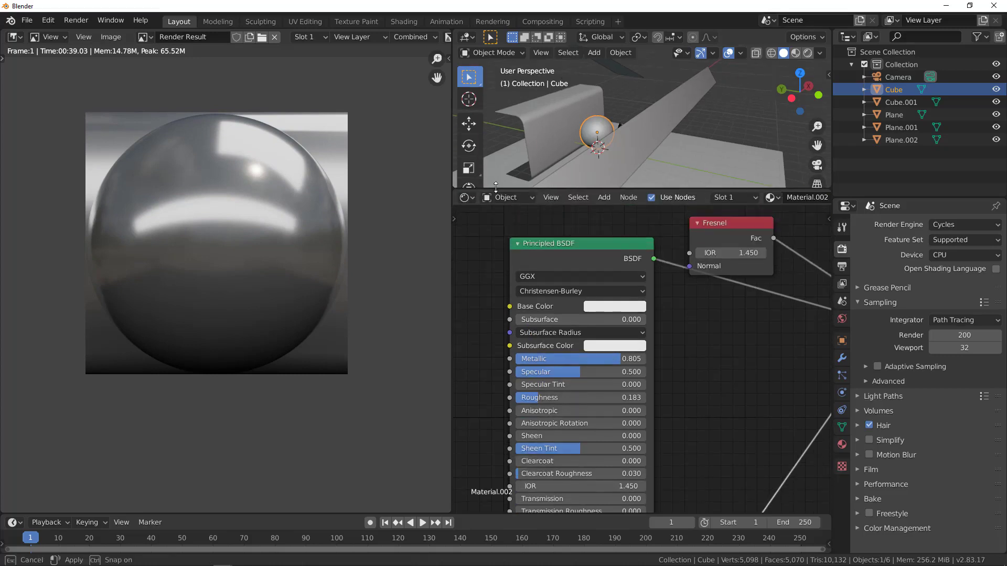
{"action": "left_click", "coordinate": [470, 198]}
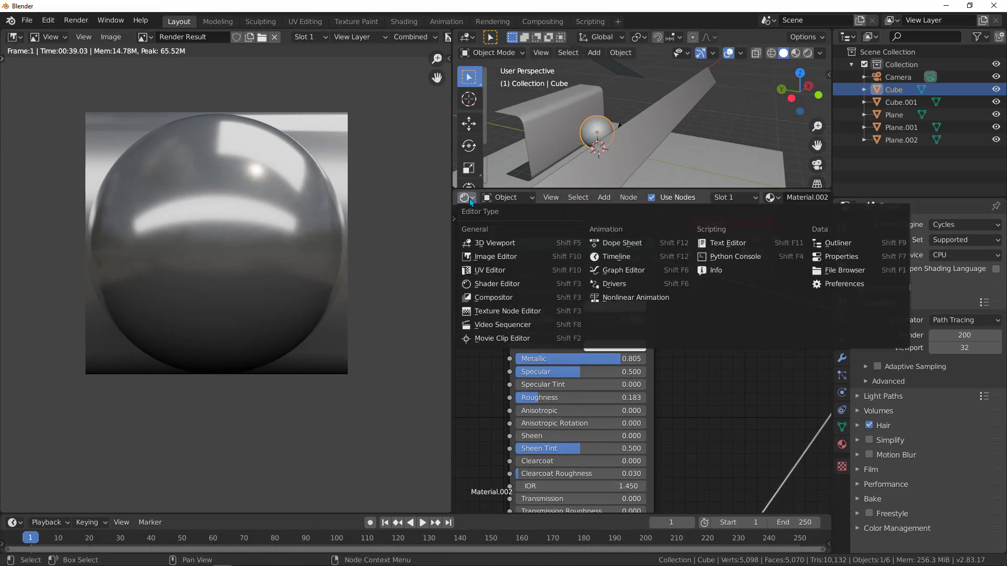
{"action": "left_click", "coordinate": [494, 298]}
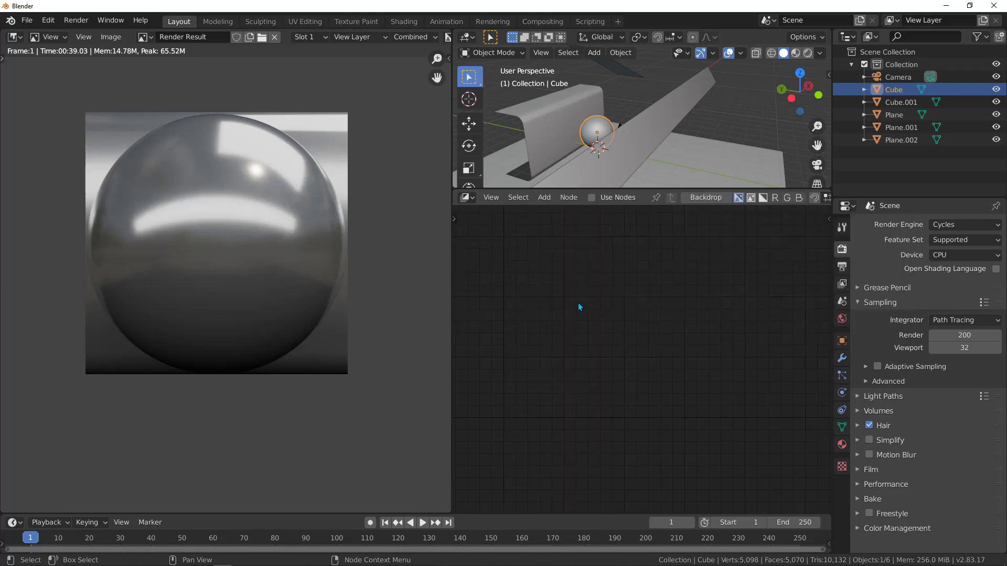
{"action": "left_click", "coordinate": [591, 198]}
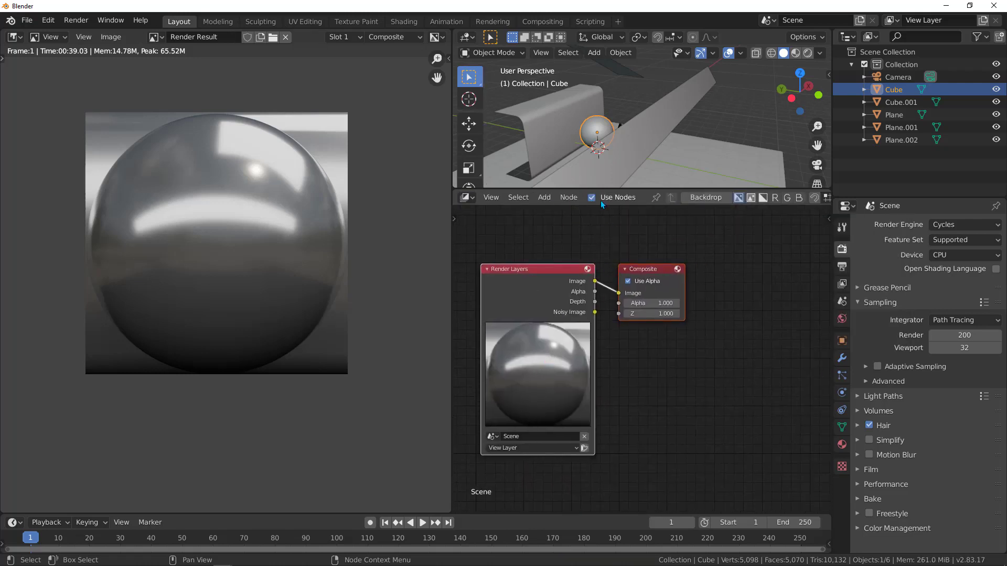
- Spread the Render Layers and Composite nodes apart and insert a Color Balance node on the link between them
{"action": "left_click_drag", "start_coordinate": [528, 279], "coordinate": [500, 278]}
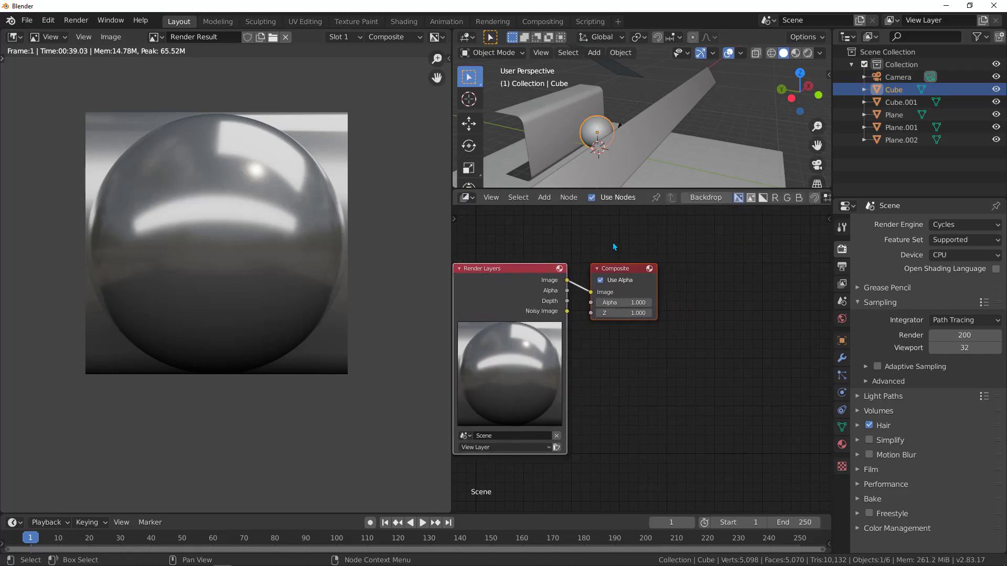
{"action": "left_click", "coordinate": [613, 243]}
{"action": "left_click_drag", "start_coordinate": [637, 268], "coordinate": [798, 261]}
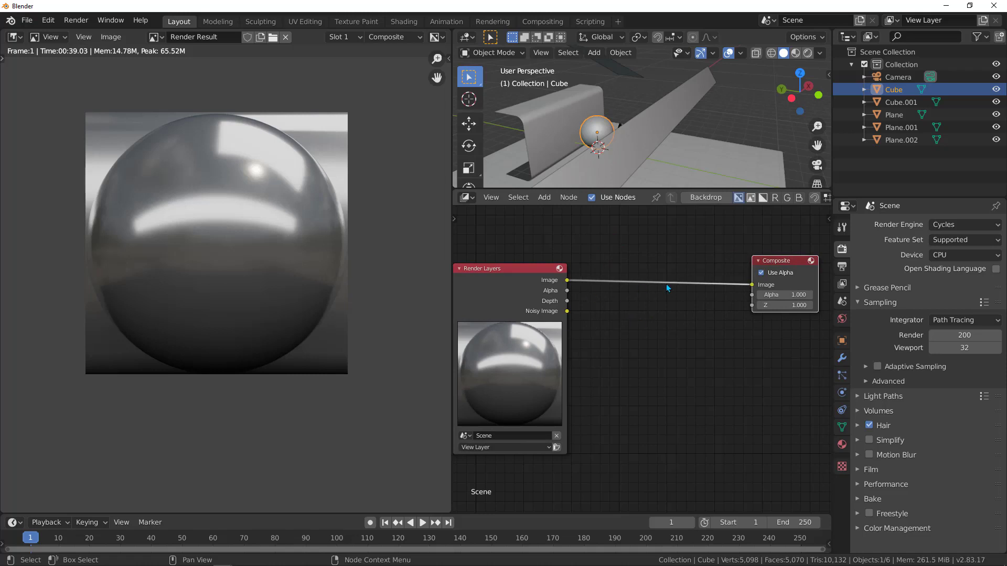
{"action": "key", "text": "shift+a"}
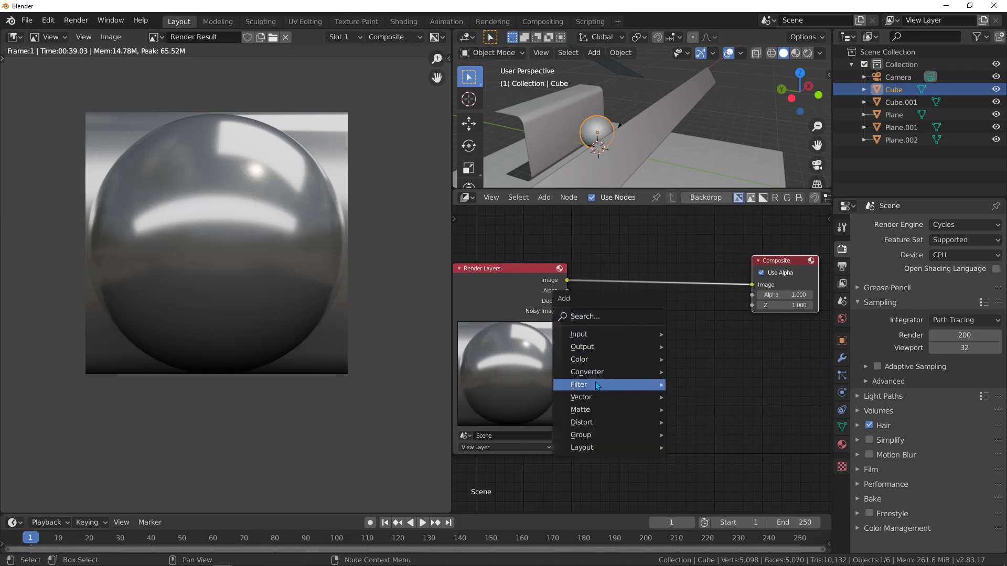
{"action": "mouse_move", "coordinate": [588, 359]}
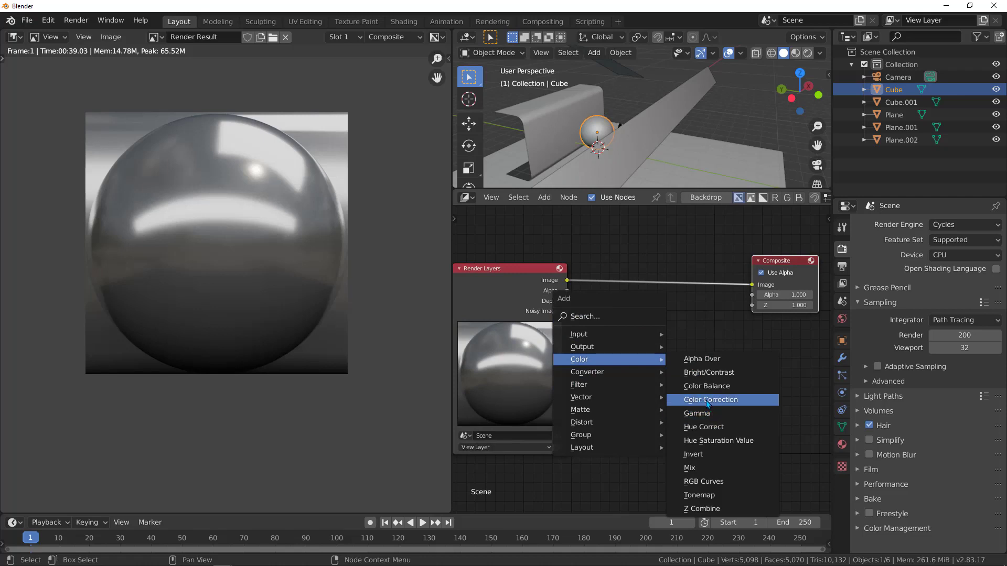
{"action": "left_click", "coordinate": [718, 389]}
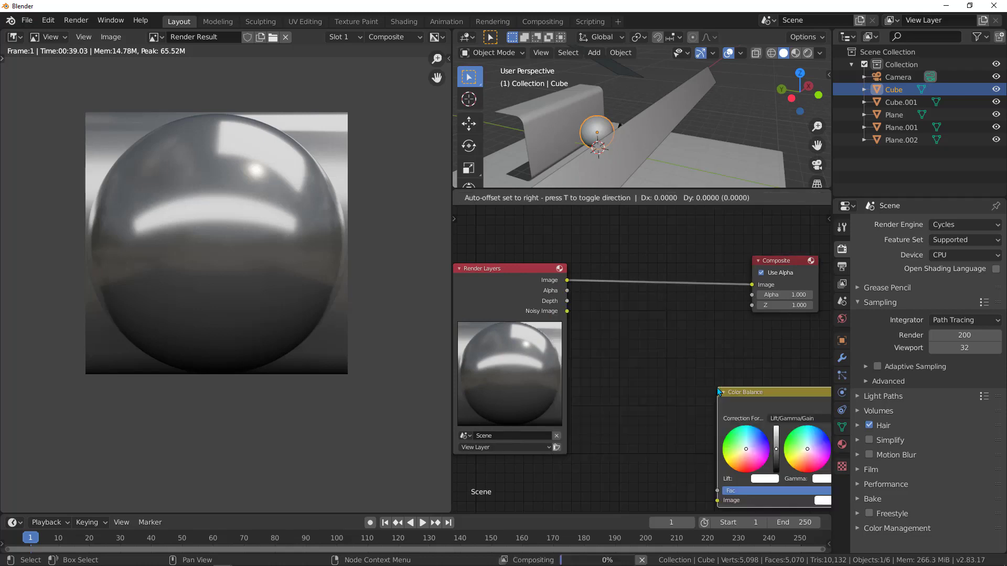
{"action": "left_click", "coordinate": [680, 323]}
- Darken the Color Balance node's Lift slightly, backing off from a stronger setting
{"action": "scroll", "coordinate": [680, 322], "scroll_direction": "up", "scroll_amount": 2}
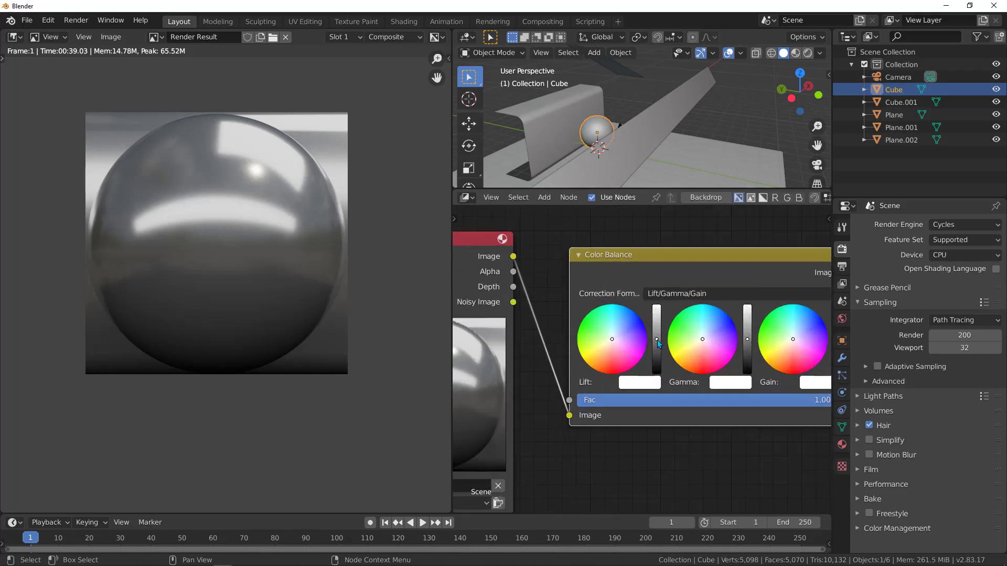
{"action": "left_click_drag", "start_coordinate": [657, 339], "coordinate": [657, 345]}
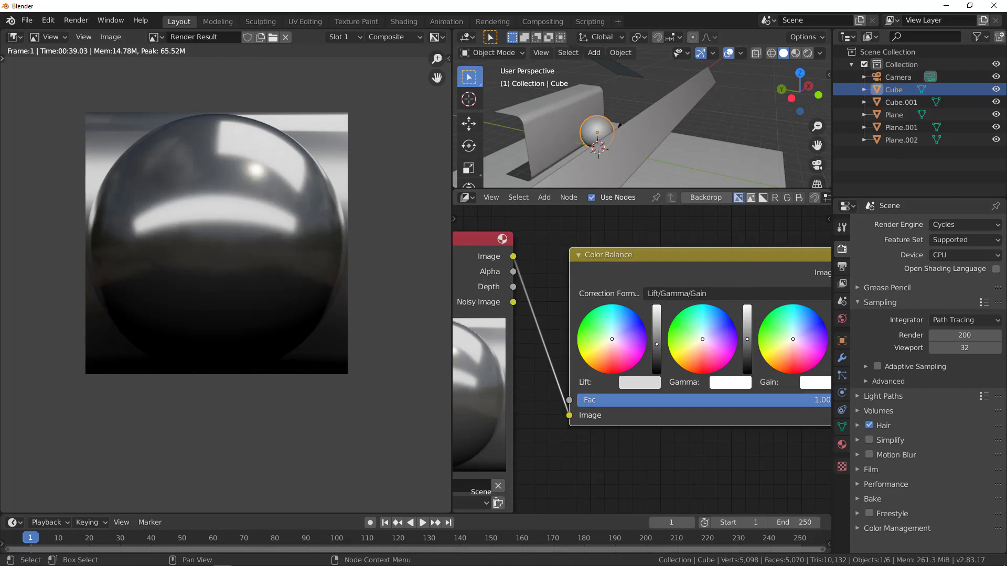
{"action": "key", "text": "ctrl+z"}
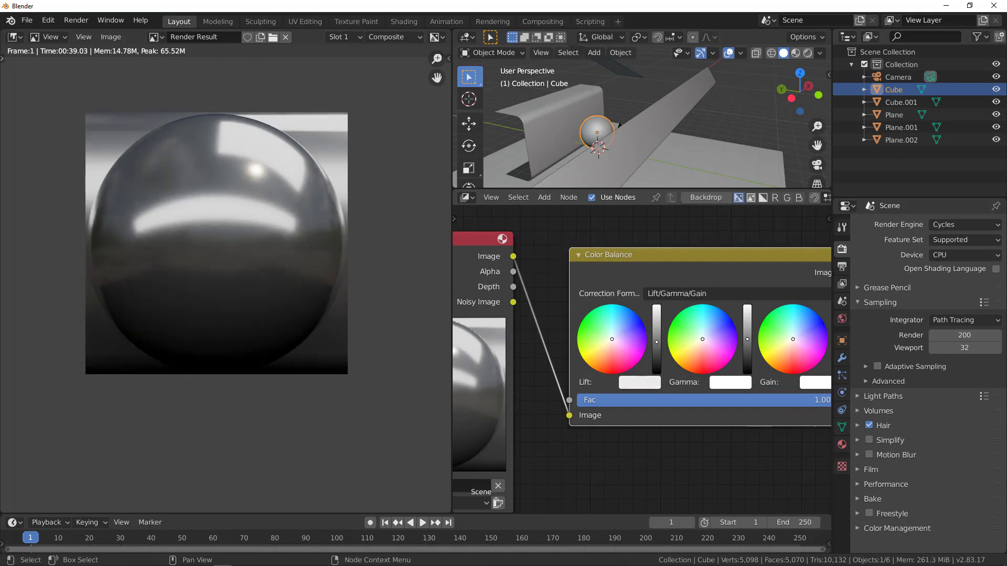
- Move the Composite node farther away and insert an RGB Curves node on the link between it and Color Balance
{"action": "scroll", "coordinate": [678, 495], "scroll_direction": "down", "scroll_amount": 1}
{"action": "middle_click_drag", "start_coordinate": [795, 299], "coordinate": [667, 270]}
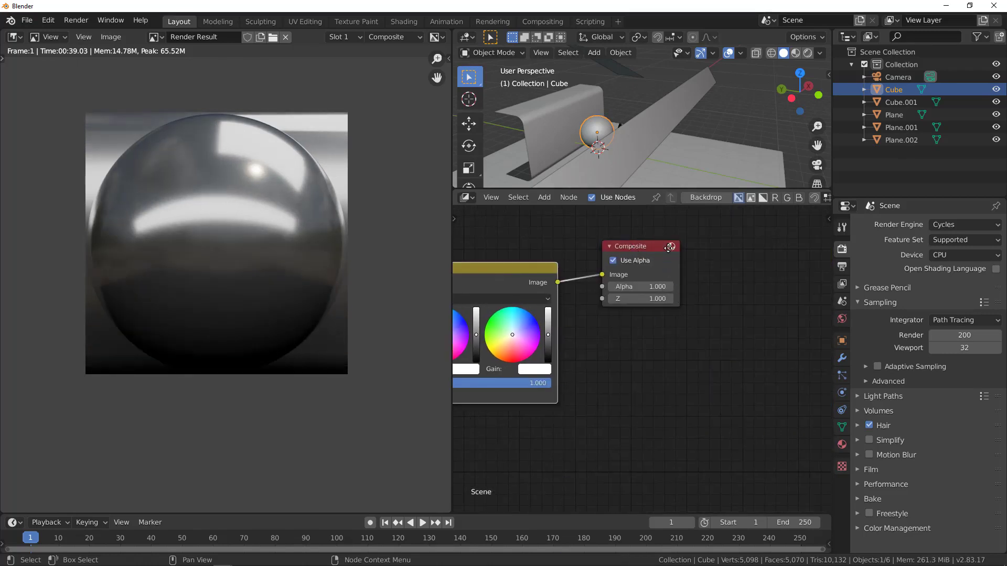
{"action": "left_click_drag", "start_coordinate": [669, 247], "coordinate": [809, 260]}
{"action": "key", "text": "shift+a"}
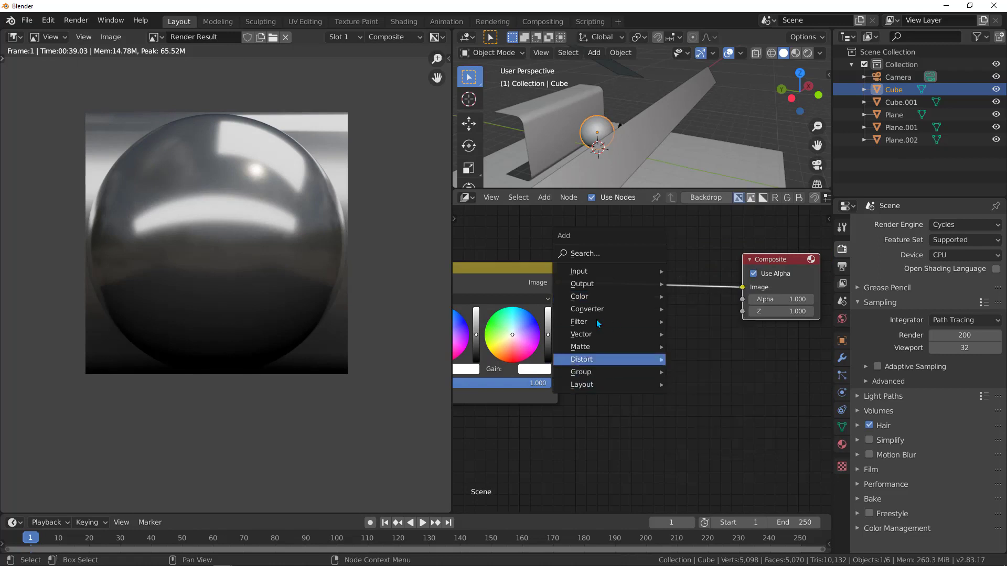
{"action": "mouse_move", "coordinate": [582, 297]}
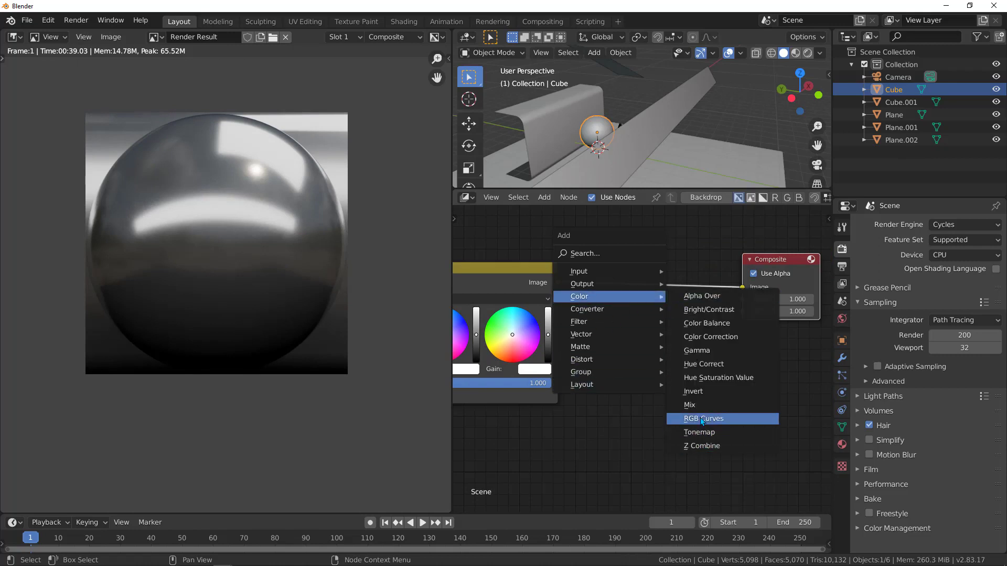
{"action": "left_click", "coordinate": [701, 421]}
{"action": "left_click", "coordinate": [633, 325]}
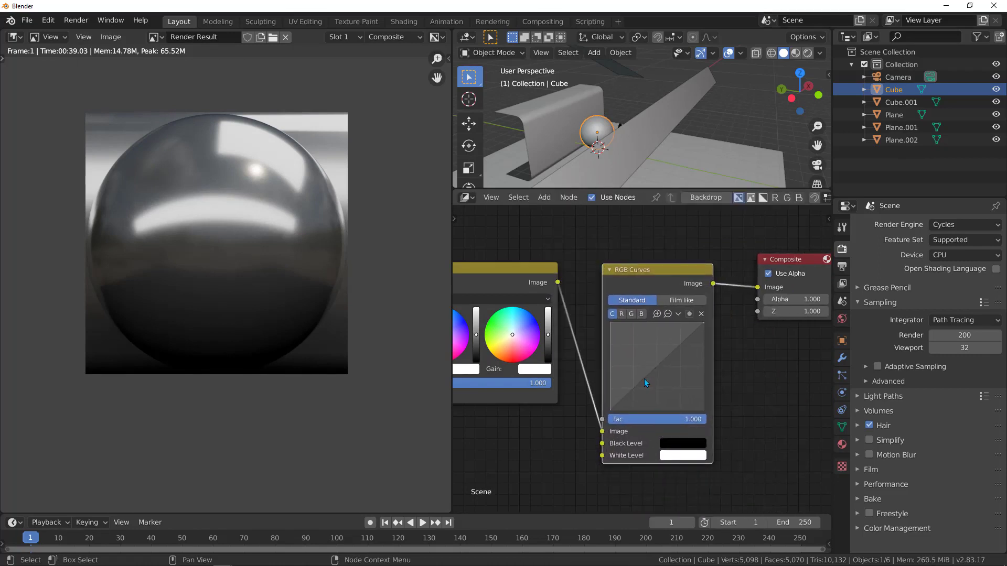
- Raise the upper part of the RGB Curves curve and add a lower control point at about X 0.29, Y 0.29
{"action": "left_click_drag", "start_coordinate": [644, 378], "coordinate": [659, 348]}
{"action": "left_click_drag", "start_coordinate": [646, 387], "coordinate": [637, 385]}
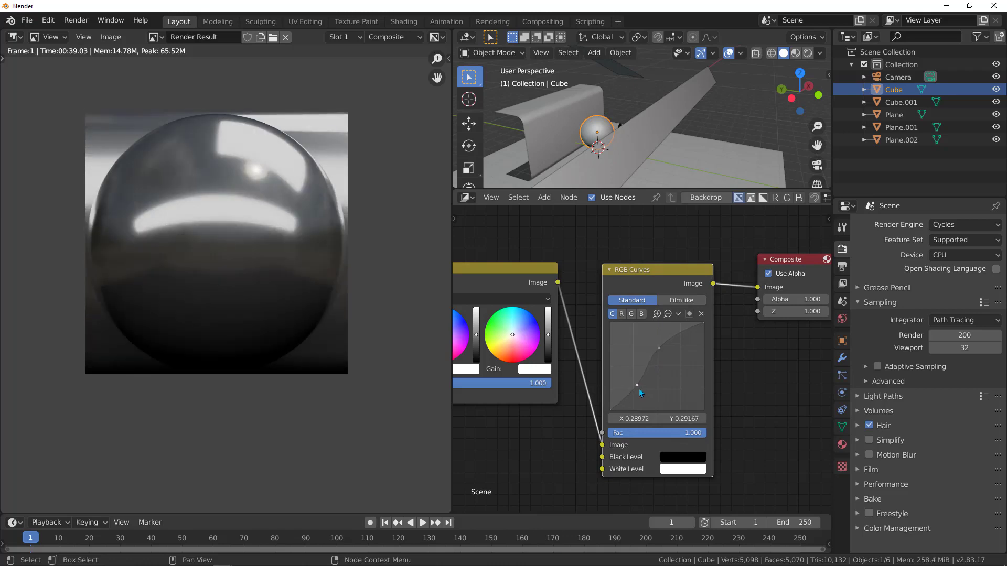
{"action": "scroll", "coordinate": [794, 320], "scroll_direction": "down", "scroll_amount": 2}
{"action": "key", "text": "Home"}
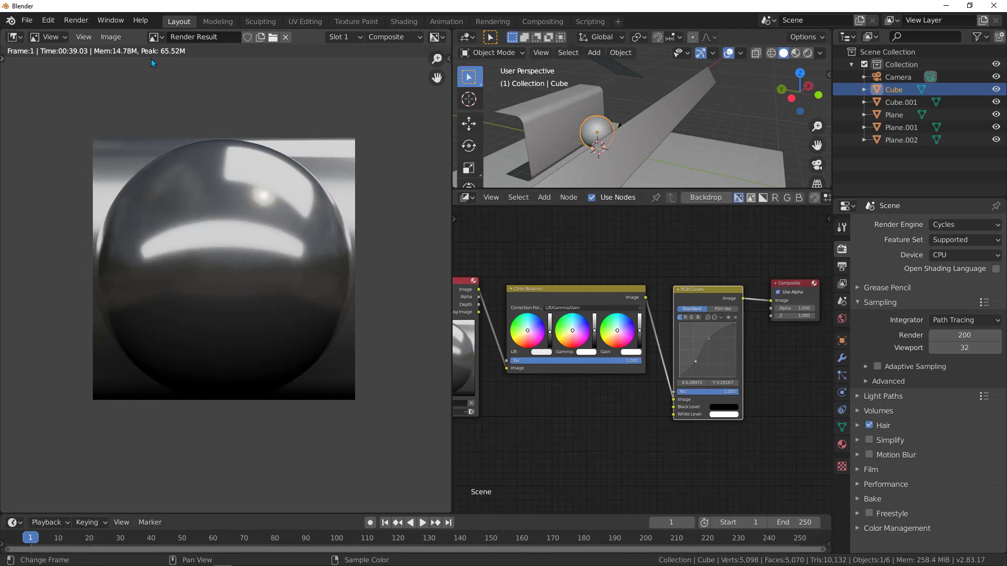
- Save the composited render result as Mt_1.png in the Pictures folder
{"action": "left_click", "coordinate": [108, 38]}
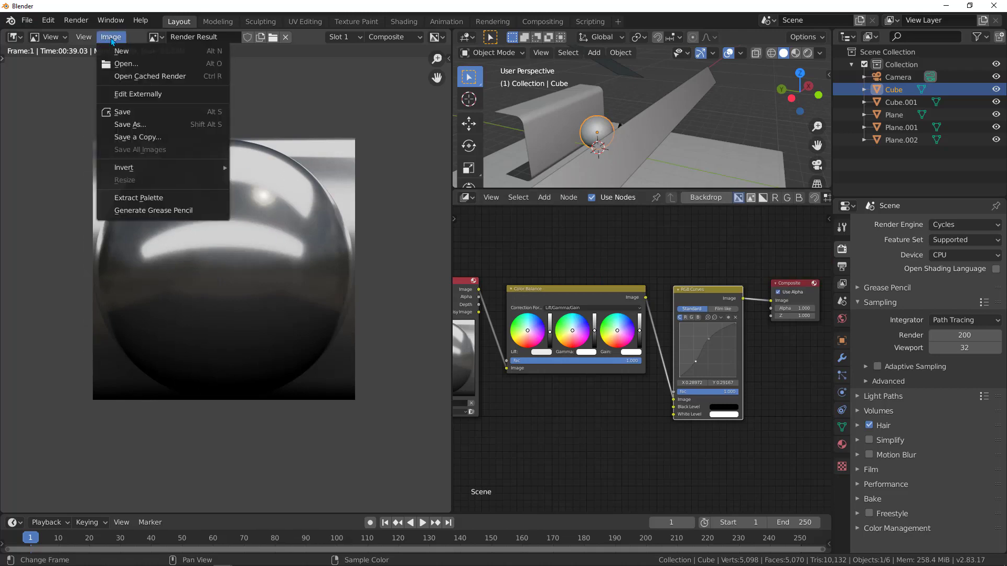
{"action": "left_click", "coordinate": [130, 125]}
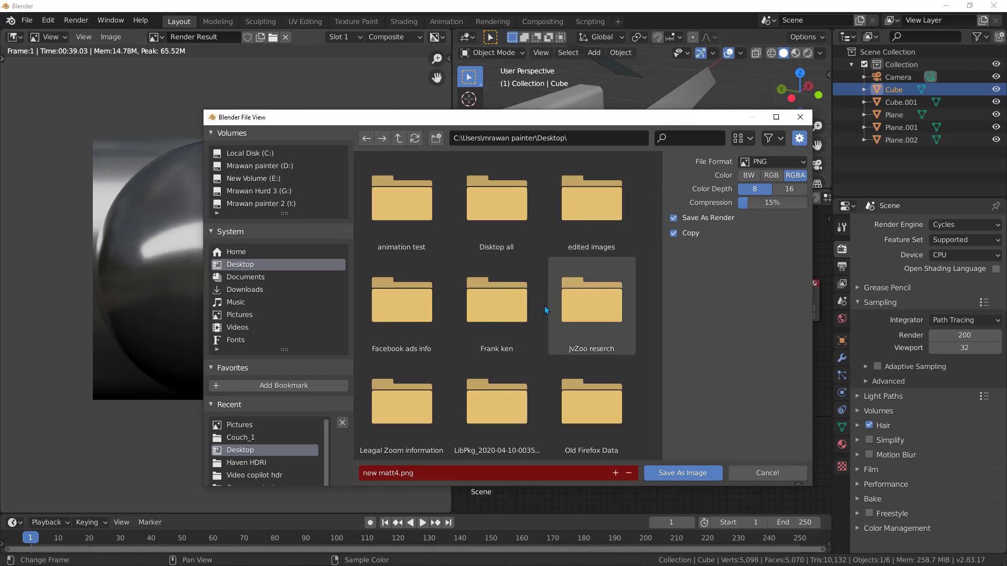
{"action": "key", "text": "Return"}
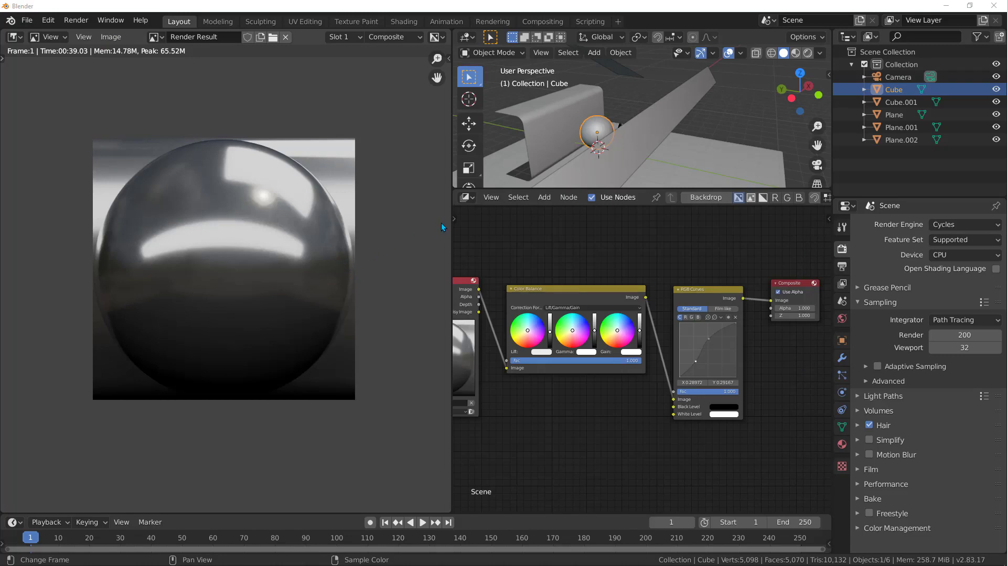
- Widen the render result area, turn it into a 3D Viewport and switch its shading to Solid
{"action": "left_click_drag", "start_coordinate": [452, 152], "coordinate": [853, 149]}
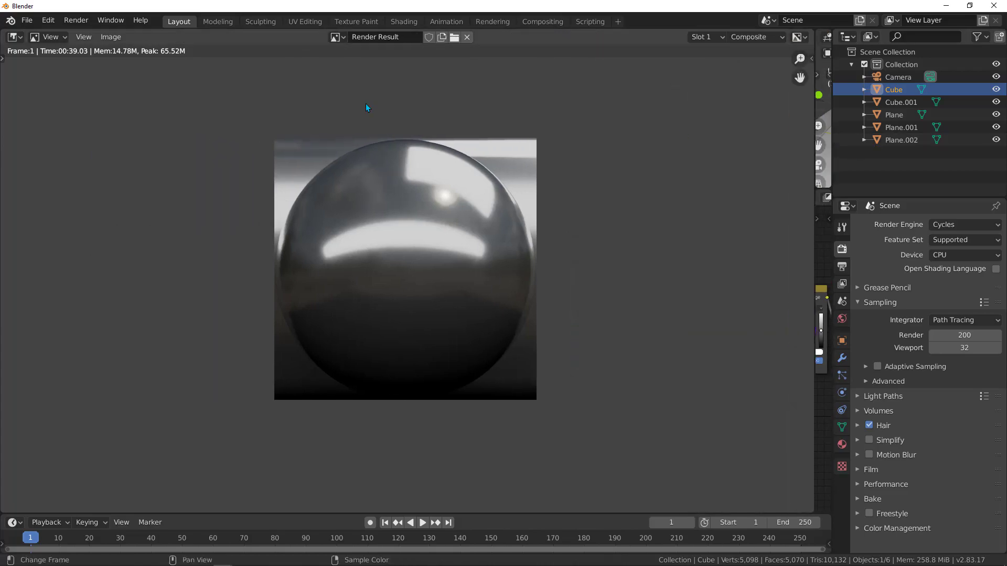
{"action": "left_click", "coordinate": [14, 37]}
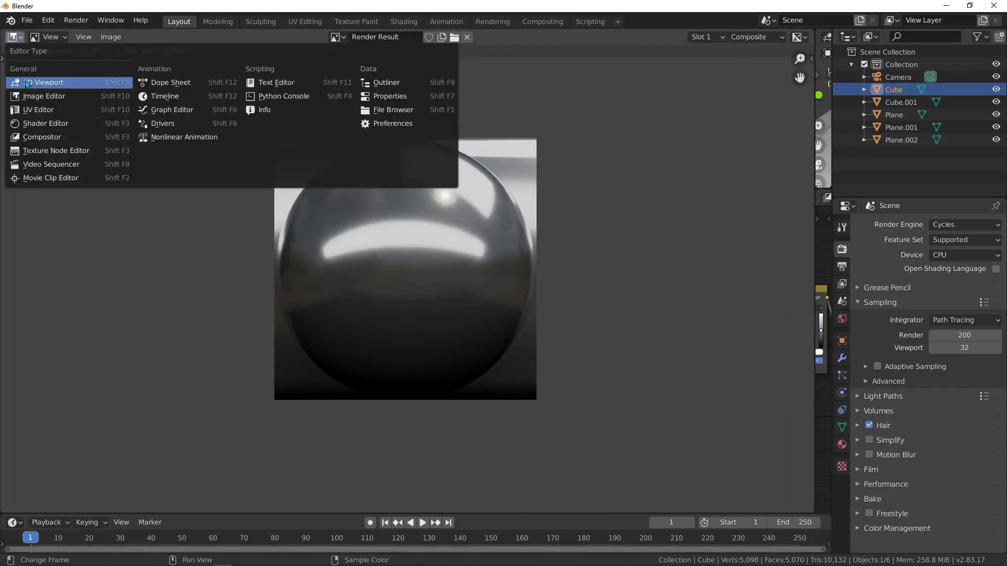
{"action": "left_click", "coordinate": [28, 84]}
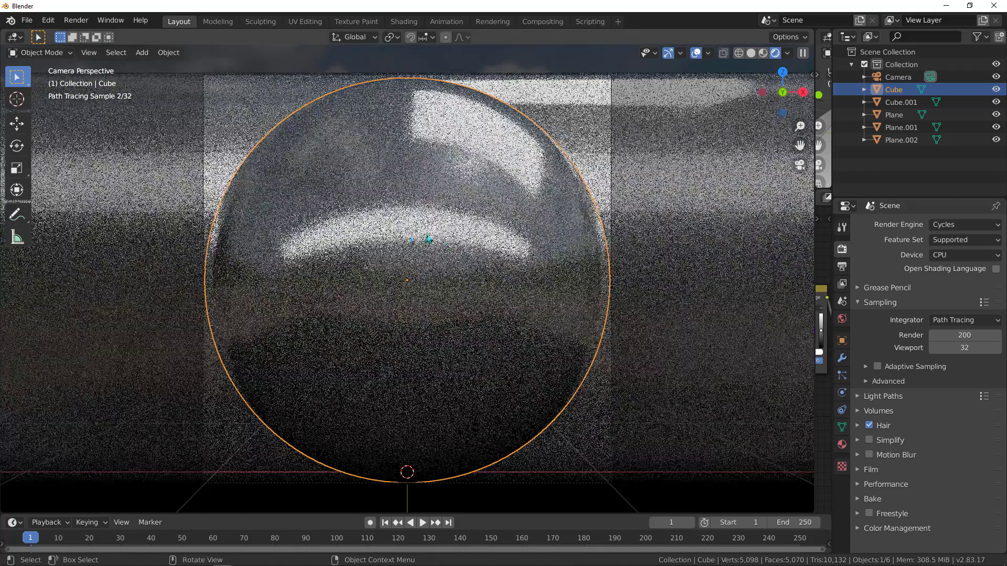
{"action": "key", "text": "z"}
{"action": "left_click", "coordinate": [498, 234]}
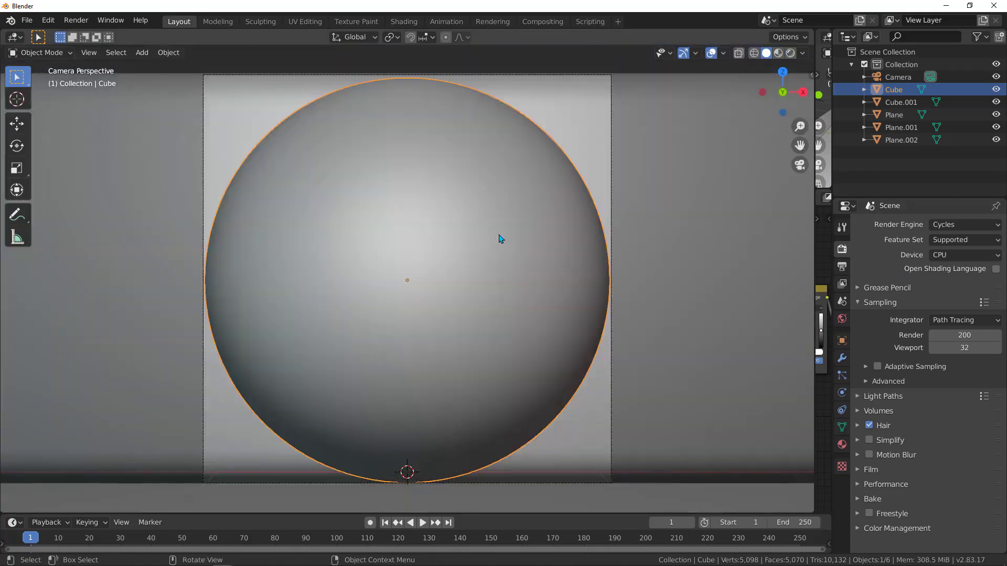
{"action": "scroll", "coordinate": [338, 179], "scroll_direction": "down", "scroll_amount": 4}
{"action": "middle_click_drag", "start_coordinate": [338, 179], "coordinate": [589, 162]}
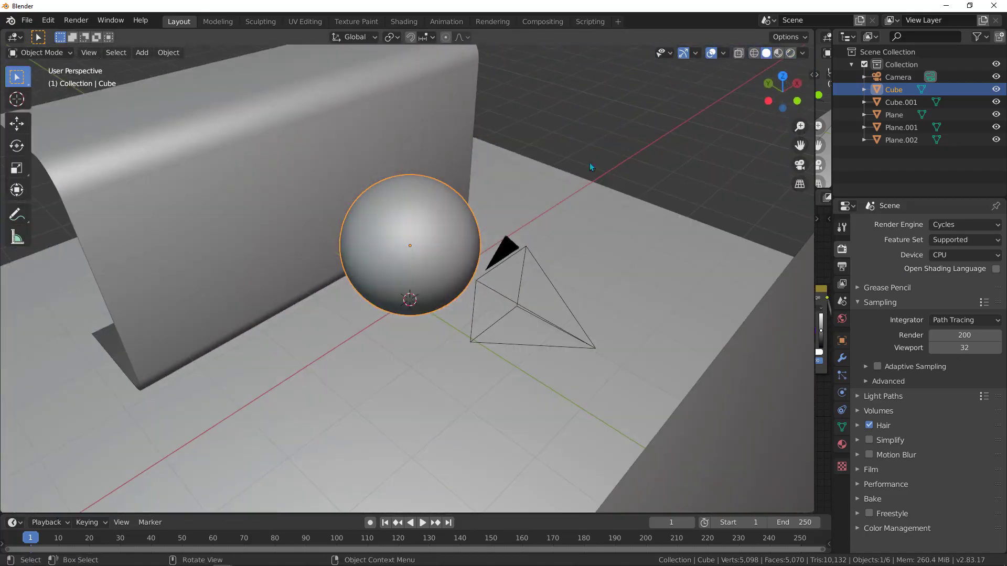
- Install Mt_1.png from the Pictures folder as a custom MatCap in the Lights preferences and close the preferences
{"action": "left_click", "coordinate": [802, 52]}
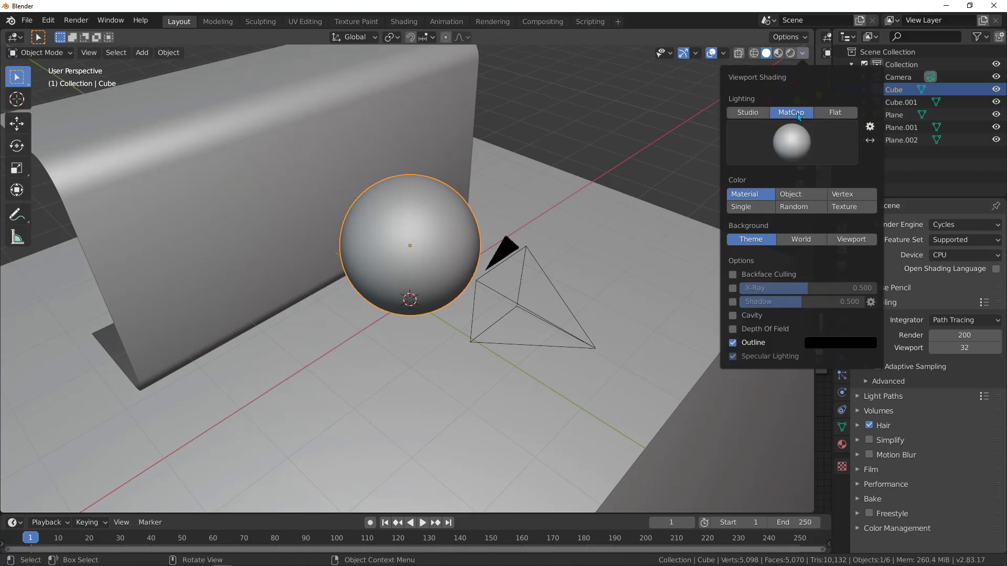
{"action": "left_click", "coordinate": [795, 143]}
{"action": "left_click", "coordinate": [870, 126]}
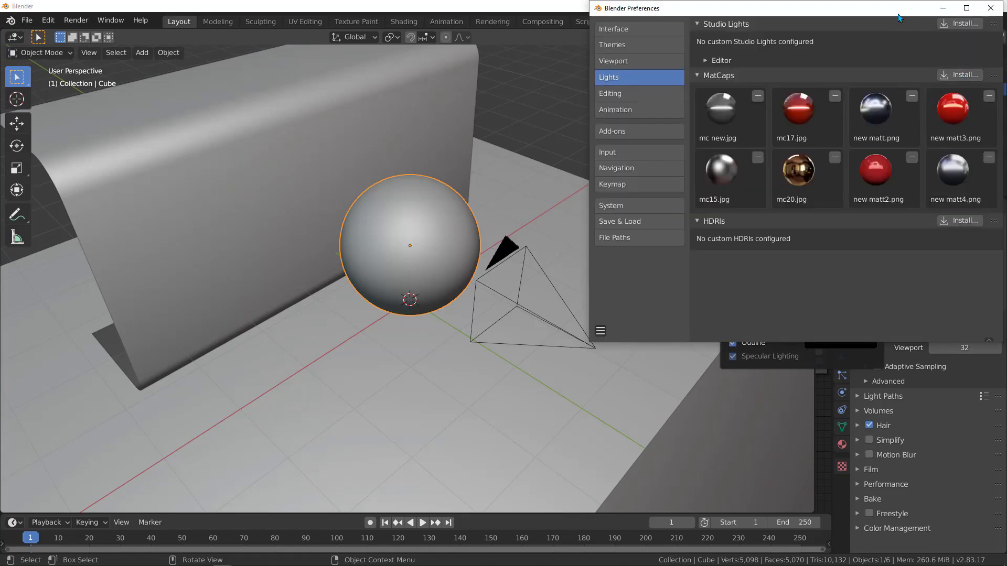
{"action": "left_click_drag", "start_coordinate": [897, 14], "coordinate": [476, 80]}
{"action": "left_click", "coordinate": [538, 140]}
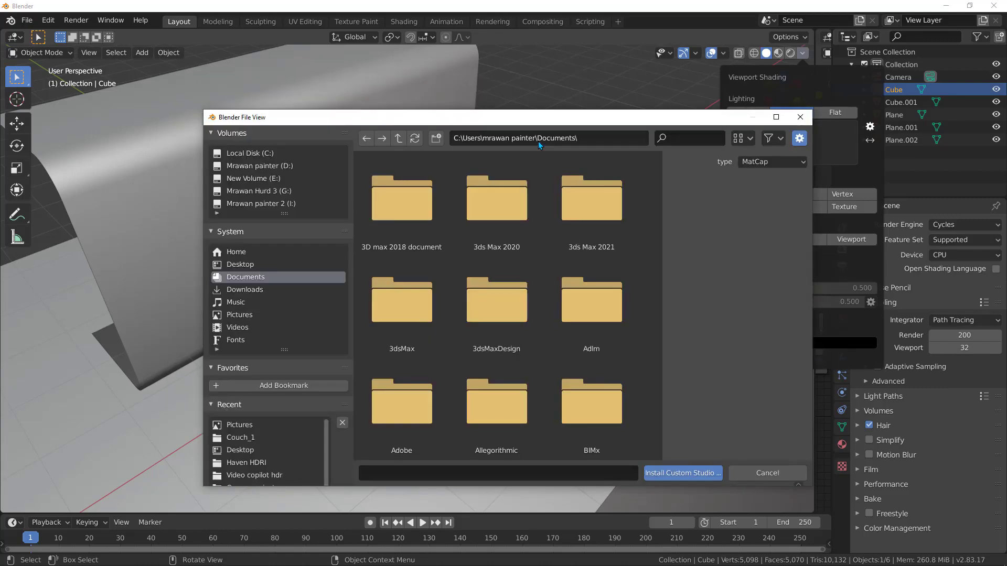
{"action": "left_click", "coordinate": [239, 315]}
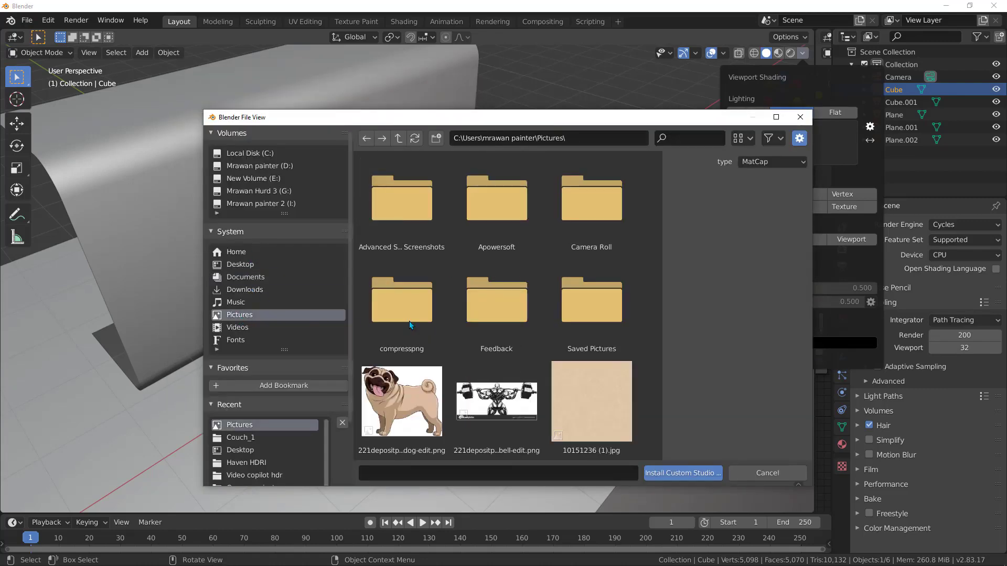
{"action": "scroll", "coordinate": [502, 366], "scroll_direction": "down", "scroll_amount": 15}
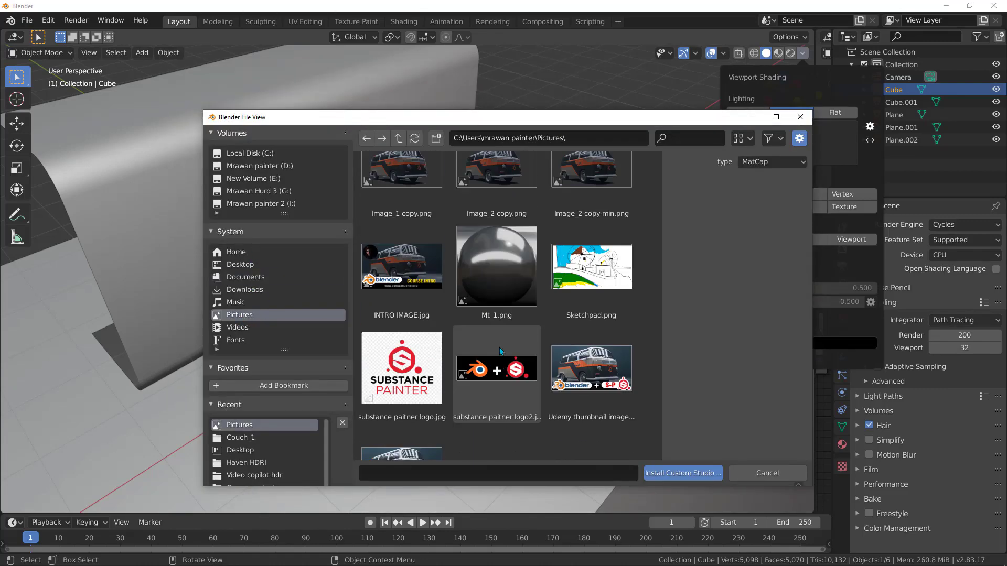
{"action": "left_click", "coordinate": [502, 258]}
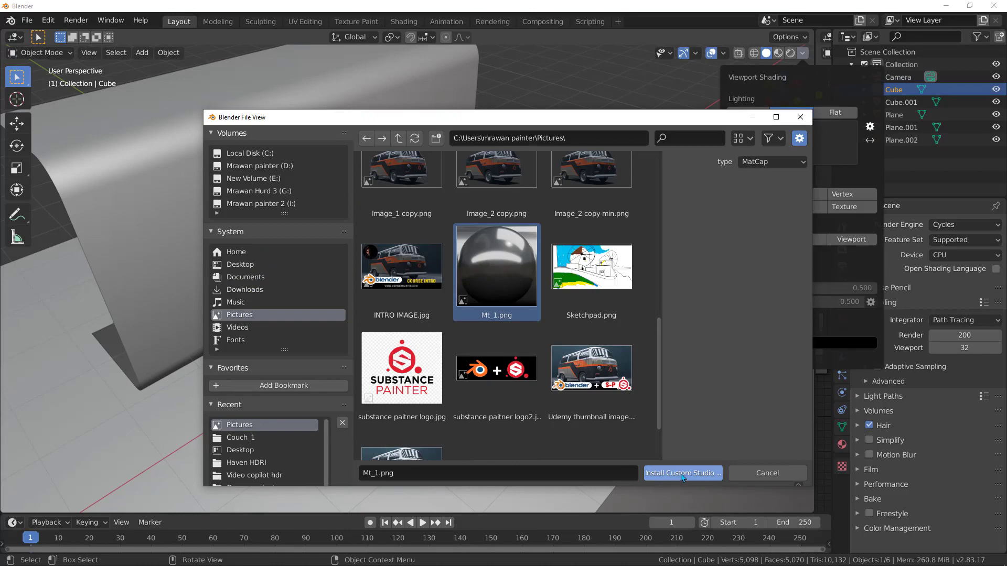
{"action": "left_click", "coordinate": [683, 475]}
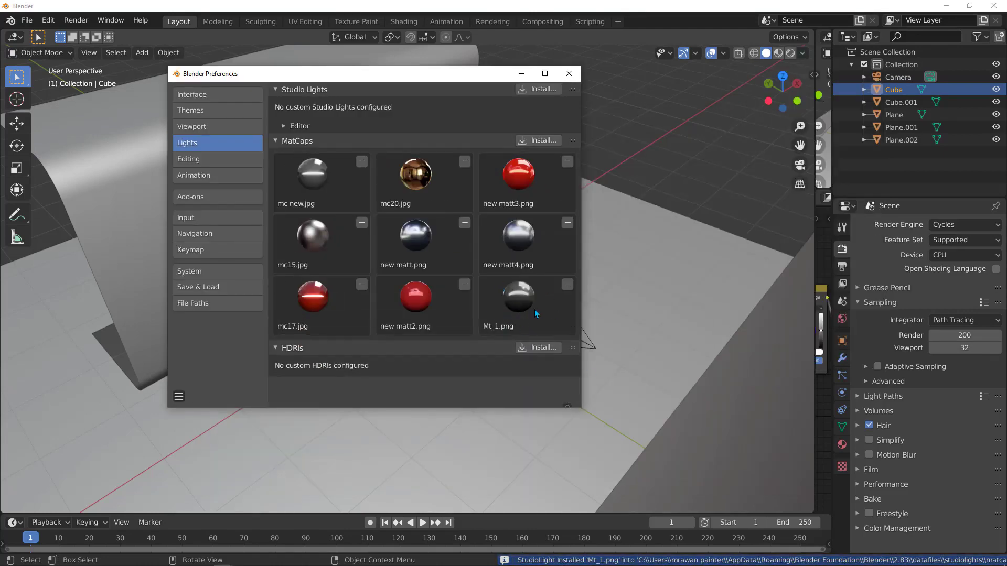
{"action": "left_click", "coordinate": [577, 75]}
- Choose the newly installed Mt_1 MatCap for the viewport's solid shading and examine it on the sphere
{"action": "left_click", "coordinate": [803, 53]}
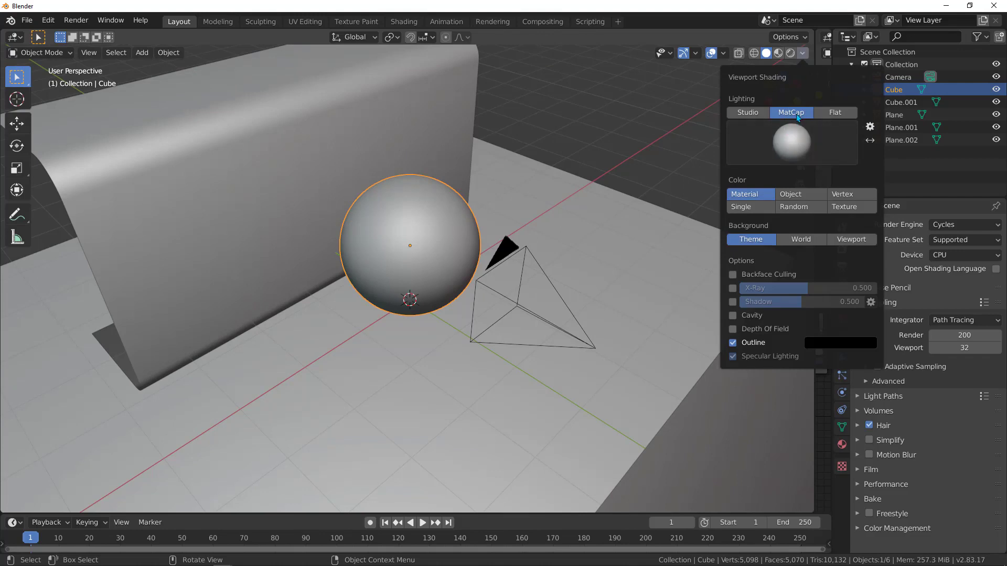
{"action": "left_click", "coordinate": [797, 139]}
{"action": "left_click", "coordinate": [798, 139]}
{"action": "left_click", "coordinate": [798, 139]}
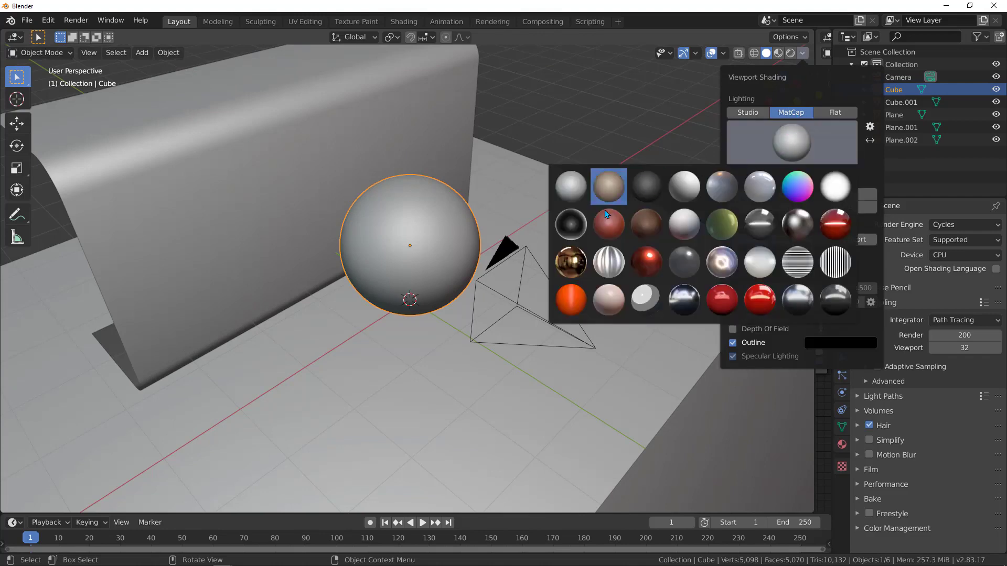
{"action": "left_click", "coordinate": [834, 299]}
{"action": "mouse_move", "coordinate": [399, 220]}
{"action": "middle_mouse_down"}
{"action": "mouse_move", "coordinate": [261, 210]}
{"action": "mouse_move", "coordinate": [332, 257]}
{"action": "mouse_move", "coordinate": [495, 231]}
{"action": "mouse_move", "coordinate": [523, 215]}
{"action": "mouse_move", "coordinate": [522, 197]}
{"action": "mouse_move", "coordinate": [499, 275]}
{"action": "mouse_move", "coordinate": [477, 269]}
{"action": "middle_mouse_up"}
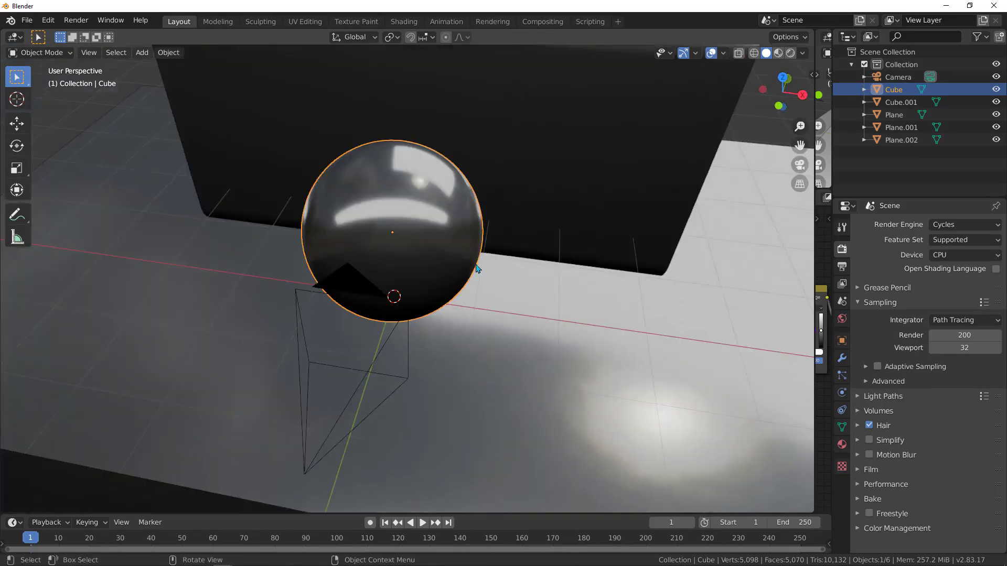
- Add a Monkey mesh and move it off to the side of the sphere
{"action": "scroll", "coordinate": [477, 269], "scroll_direction": "down", "scroll_amount": 3}
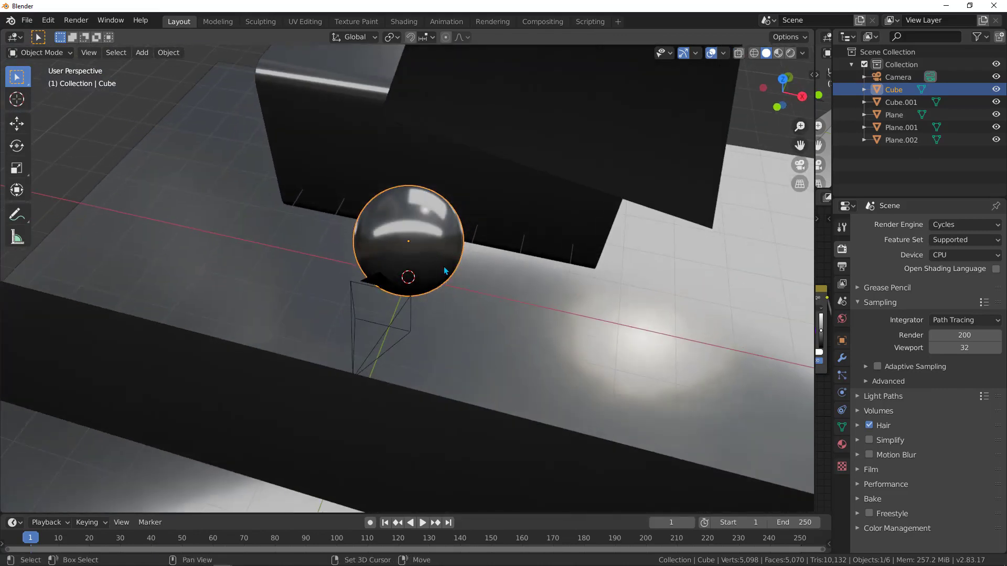
{"action": "key", "text": "shift+a"}
{"action": "mouse_move", "coordinate": [444, 267]}
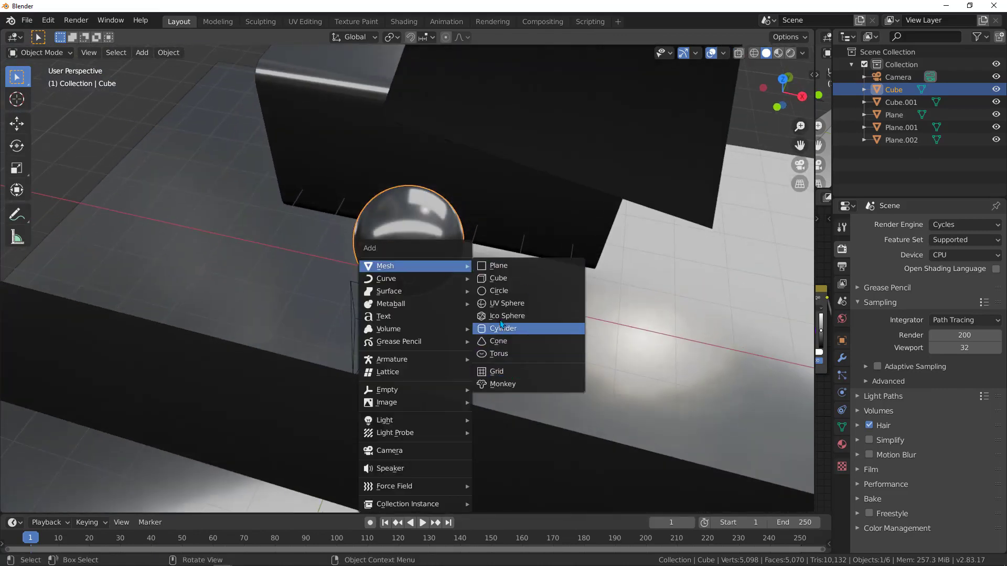
{"action": "left_click", "coordinate": [504, 383]}
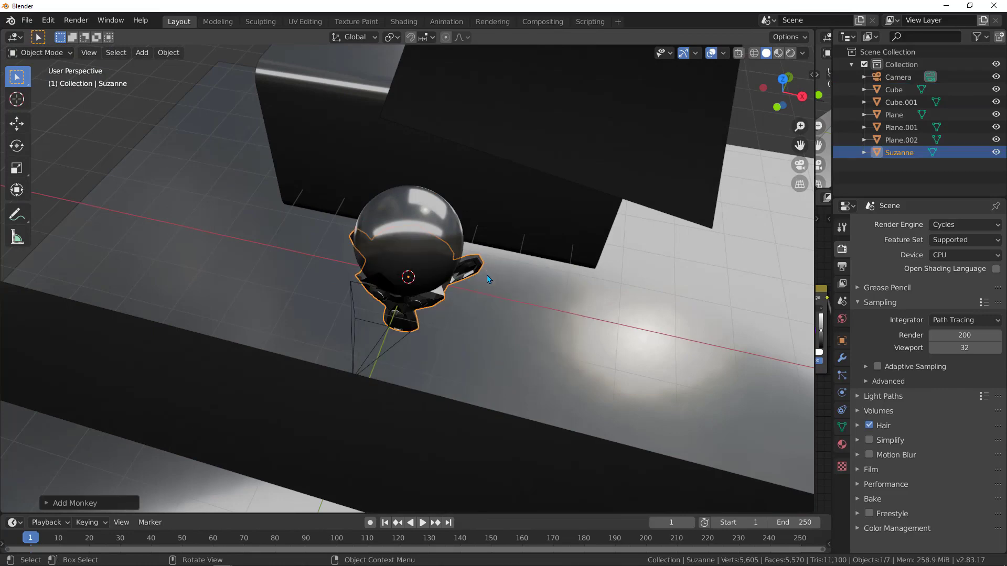
{"action": "key", "text": "g"}
{"action": "middle_click_drag", "start_coordinate": [486, 275], "coordinate": [603, 283]}
{"action": "left_click", "coordinate": [721, 285]}
- Give the monkey a level 3 Subdivision Surface, shade it smooth and examine the MatCap reflections on it
{"action": "mouse_move", "coordinate": [706, 287]}
{"action": "middle_mouse_down", "text": "shift"}
{"action": "mouse_move", "coordinate": [505, 254]}
{"action": "mouse_move", "coordinate": [394, 261]}
{"action": "middle_mouse_up", "text": "shift"}
{"action": "scroll", "coordinate": [399, 262], "scroll_direction": "up", "scroll_amount": 3}
{"action": "key", "text": "ctrl+3"}
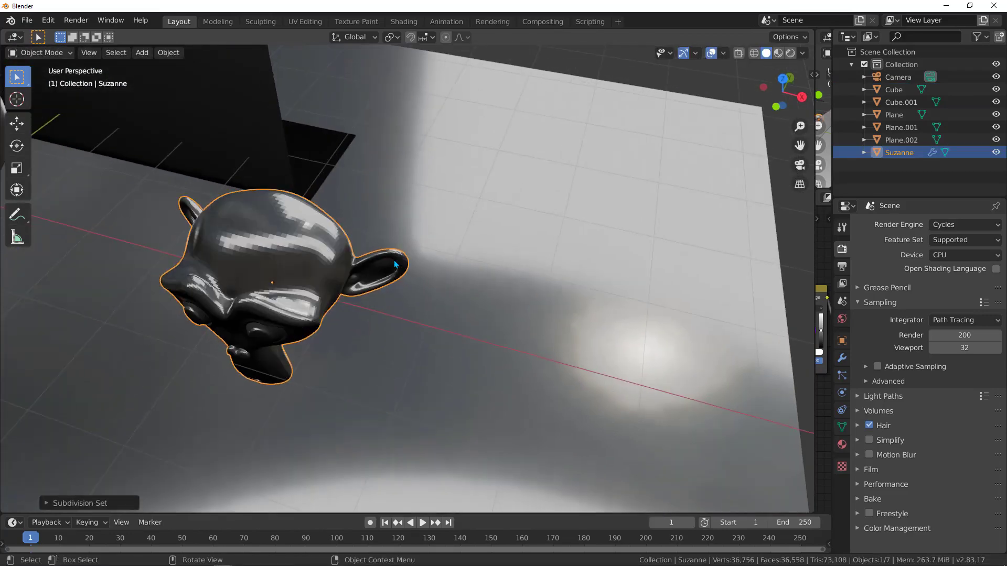
{"action": "middle_click_drag", "start_coordinate": [380, 254], "coordinate": [152, 273]}
{"action": "right_click", "coordinate": [312, 237]}
{"action": "left_click", "coordinate": [313, 237]}
{"action": "scroll", "coordinate": [309, 257], "scroll_direction": "up", "scroll_amount": 3}
{"action": "middle_click_drag", "start_coordinate": [227, 296], "coordinate": [387, 255]}
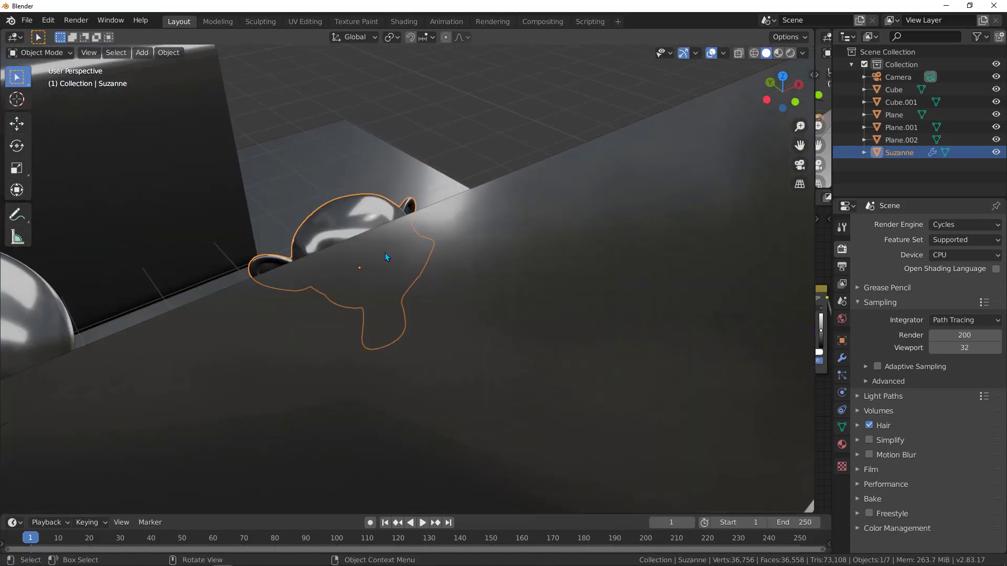
- Return the large viewport to the camera view, narrow its area to uncover the other editors and switch it to Rendered shading
{"action": "key", "text": "KP_0"}
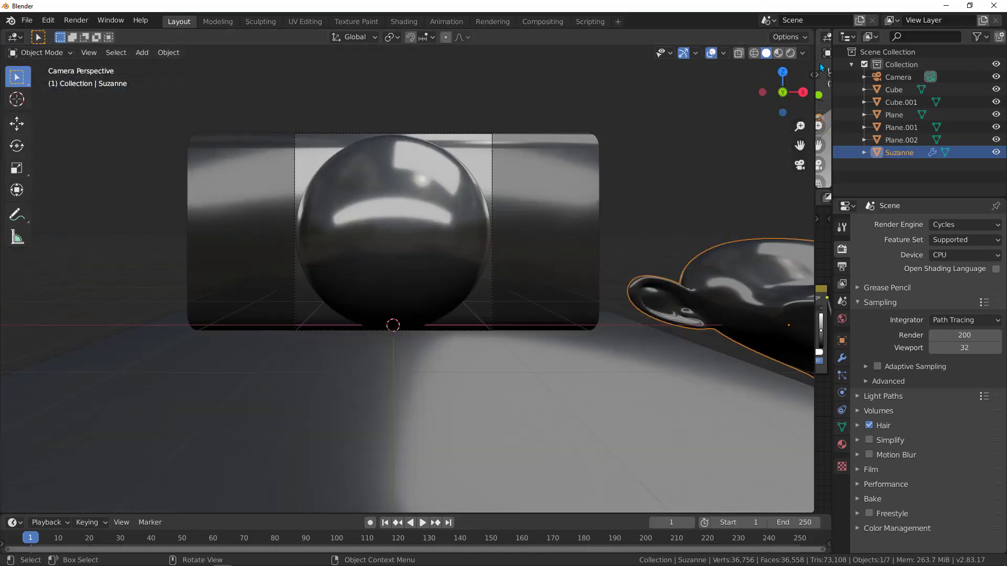
{"action": "left_click_drag", "start_coordinate": [815, 63], "coordinate": [392, 62]}
{"action": "scroll", "coordinate": [183, 190], "scroll_direction": "up", "scroll_amount": 6}
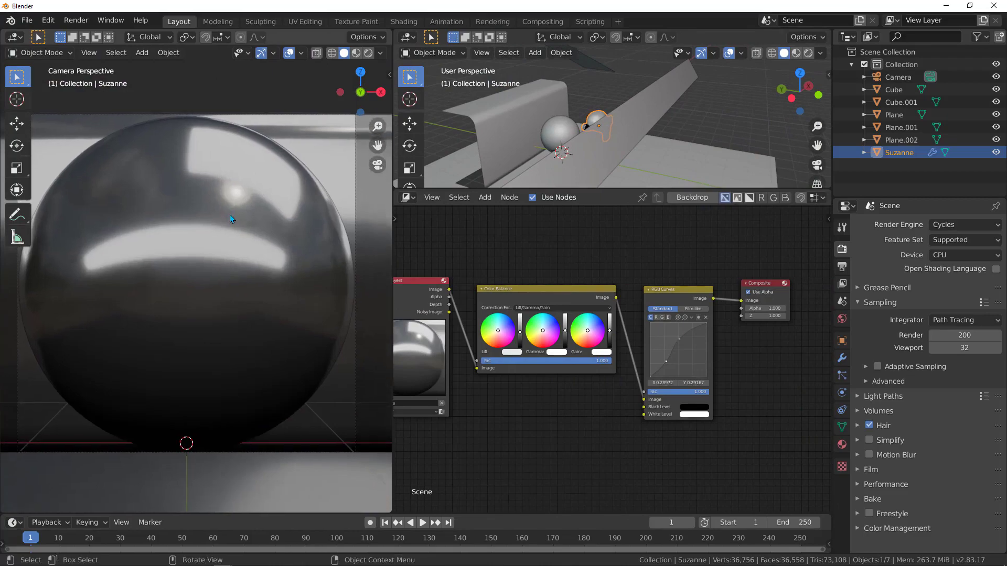
{"action": "key", "text": "z"}
{"action": "left_click", "coordinate": [233, 164]}
- Change the Compositor area to the Shader Editor
{"action": "key", "text": "Home"}
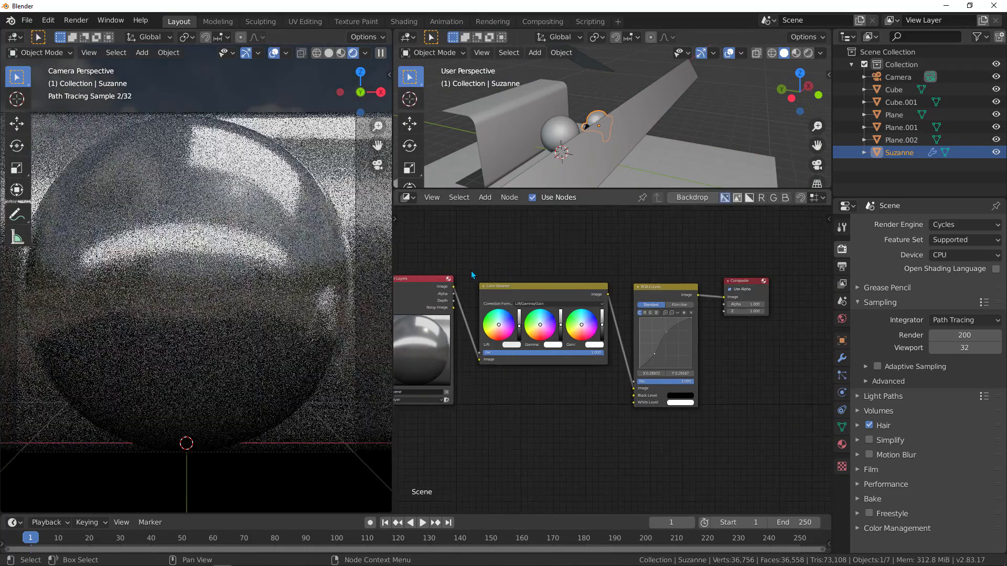
{"action": "middle_click_drag", "start_coordinate": [512, 283], "coordinate": [558, 275]}
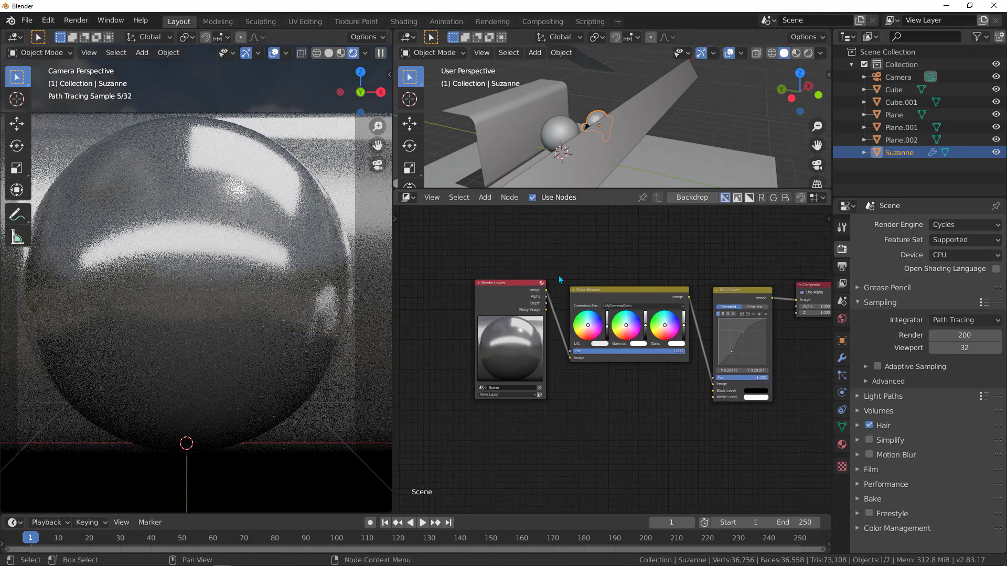
{"action": "left_click", "coordinate": [411, 197]}
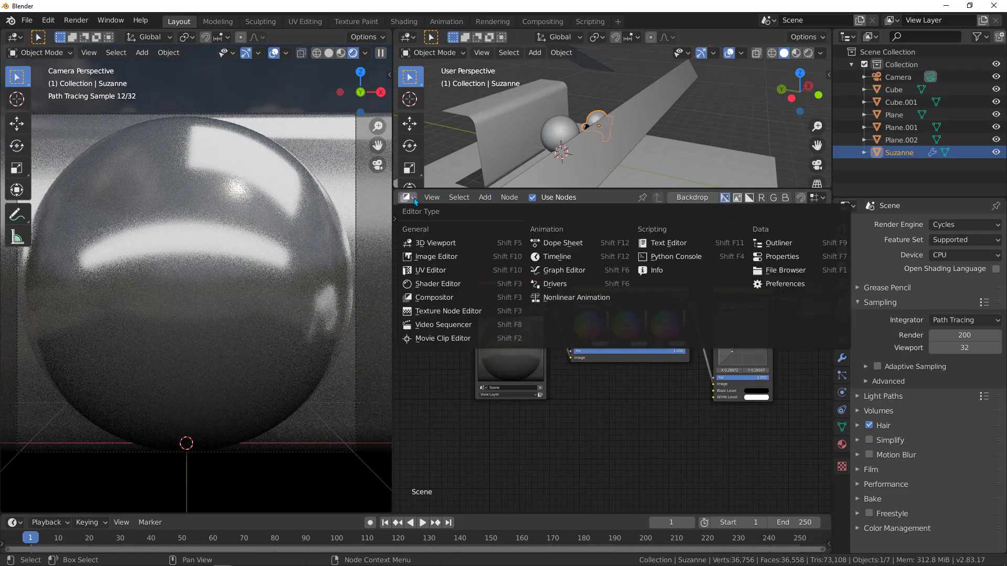
{"action": "left_click", "coordinate": [433, 286]}
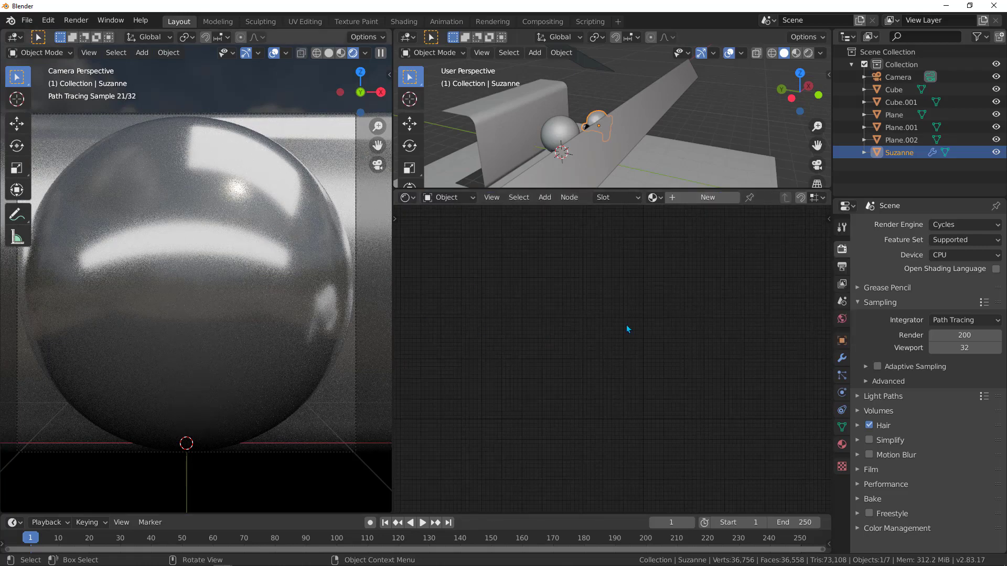
- Make the sphere's Principled BSDF base color red and lower its Metallic value to 0.653
{"action": "left_click", "coordinate": [181, 233]}
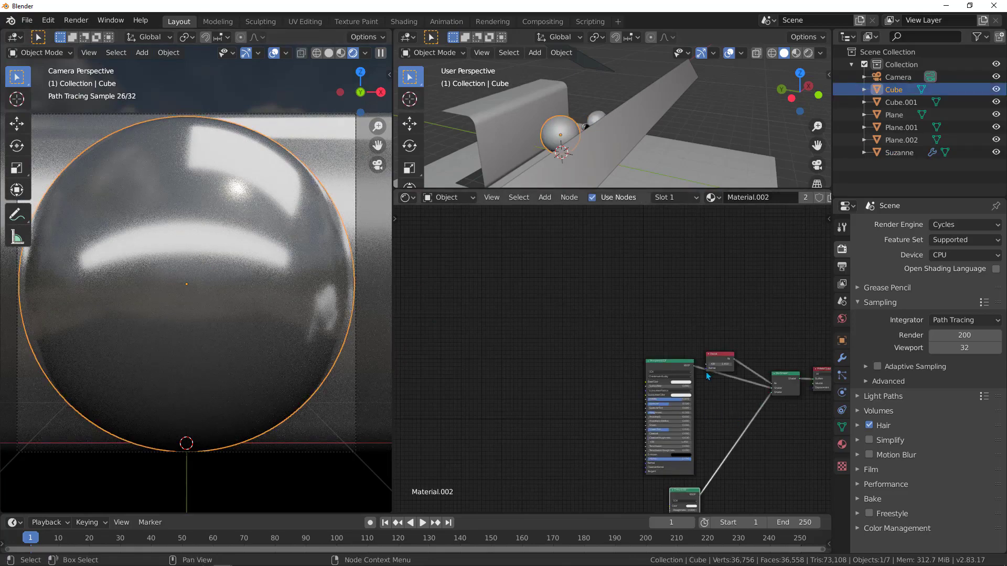
{"action": "scroll", "coordinate": [707, 375], "scroll_direction": "up", "scroll_amount": 4}
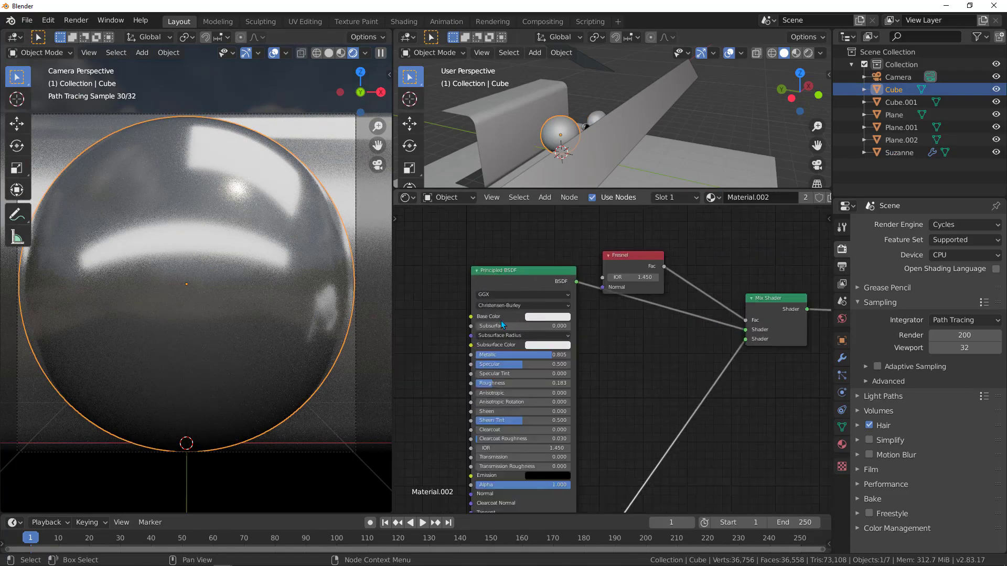
{"action": "scroll", "coordinate": [501, 325], "scroll_direction": "up", "scroll_amount": 1}
{"action": "left_click", "coordinate": [554, 317]}
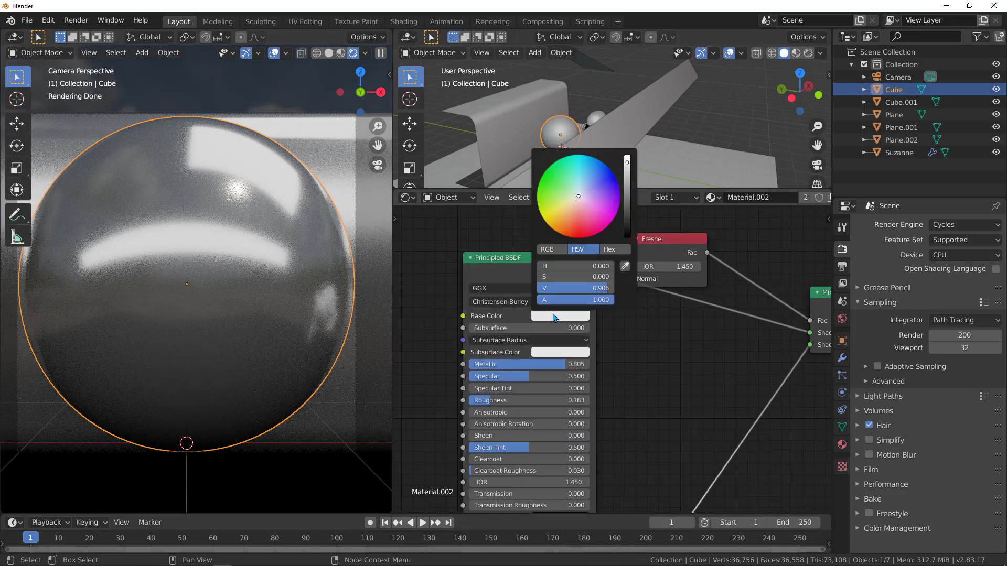
{"action": "left_click", "coordinate": [574, 234]}
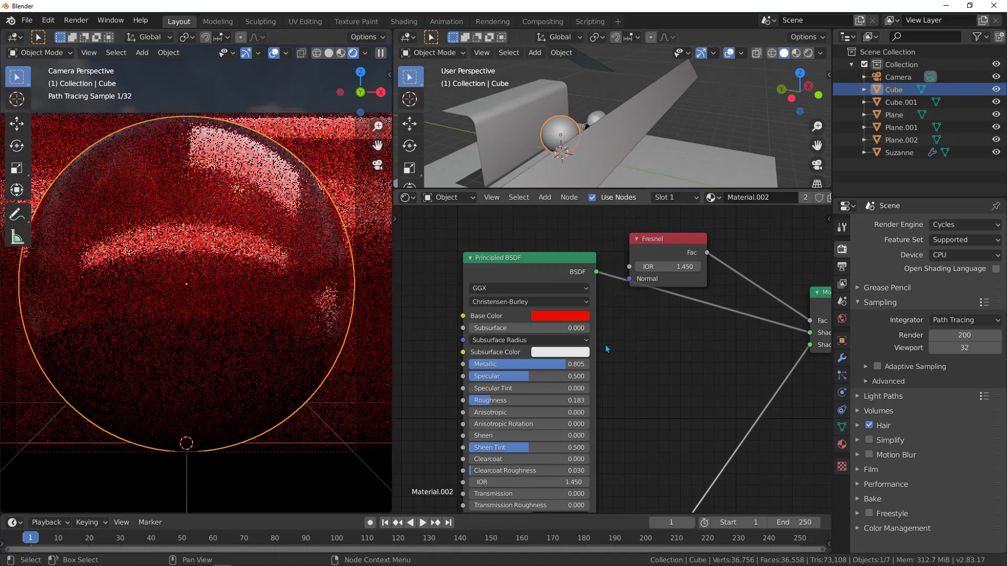
{"action": "mouse_move", "coordinate": [561, 365]}
{"action": "left_mouse_down"}
{"action": "mouse_move", "coordinate": [543, 364]}
{"action": "mouse_move", "coordinate": [547, 375]}
{"action": "left_mouse_up"}
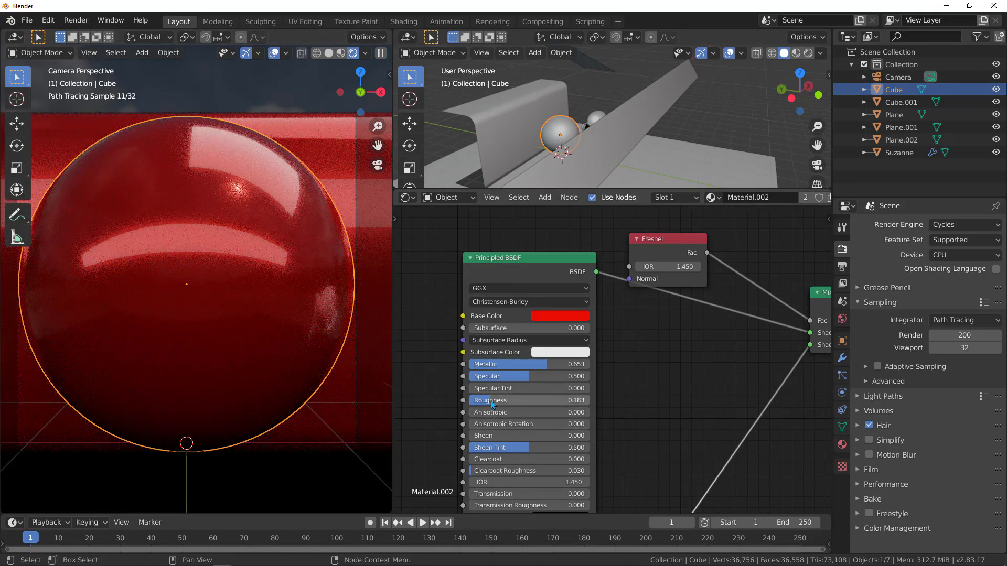
- Set the Emission strength of the long slanted light plane (Plane.002) to 5
{"action": "scroll", "coordinate": [655, 347], "scroll_direction": "down", "scroll_amount": 4}
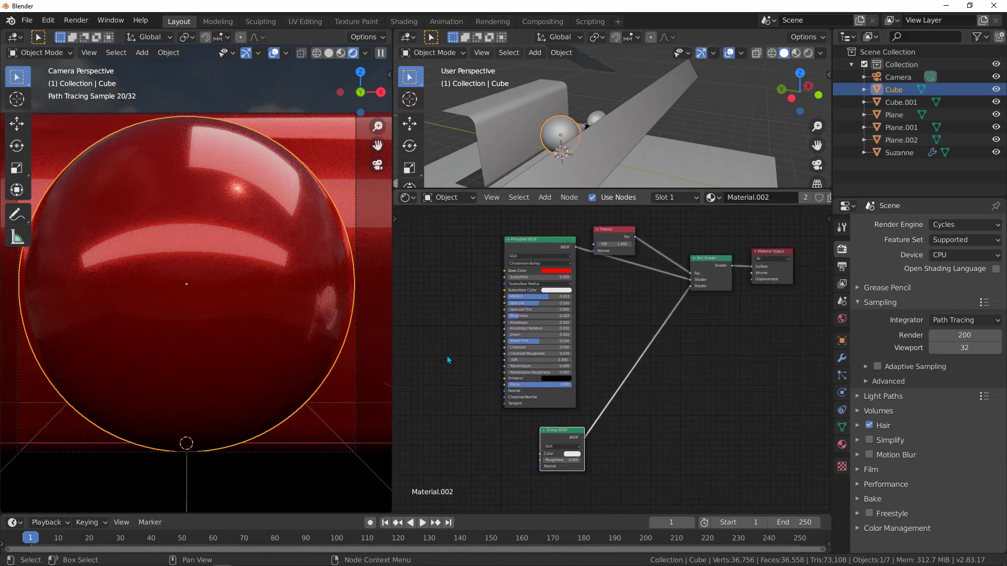
{"action": "scroll", "coordinate": [518, 281], "scroll_direction": "up", "scroll_amount": 2}
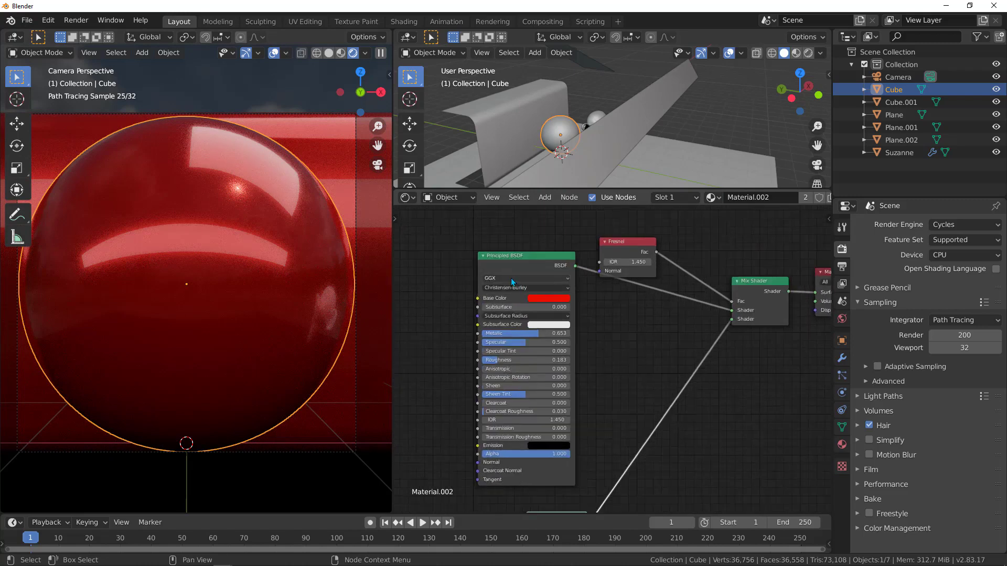
{"action": "scroll", "coordinate": [512, 280], "scroll_direction": "up", "scroll_amount": 1}
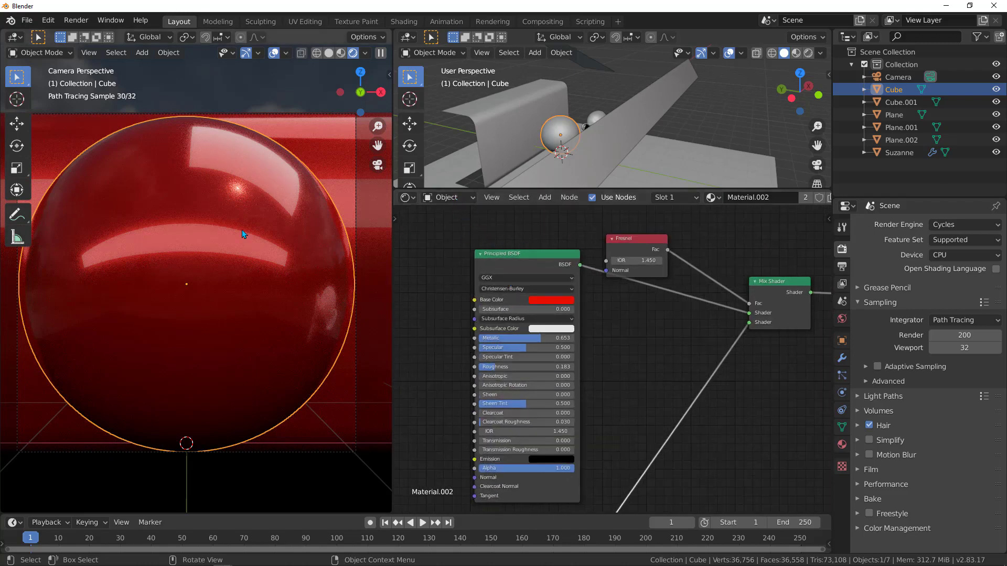
{"action": "middle_click_drag", "start_coordinate": [639, 108], "coordinate": [639, 116]}
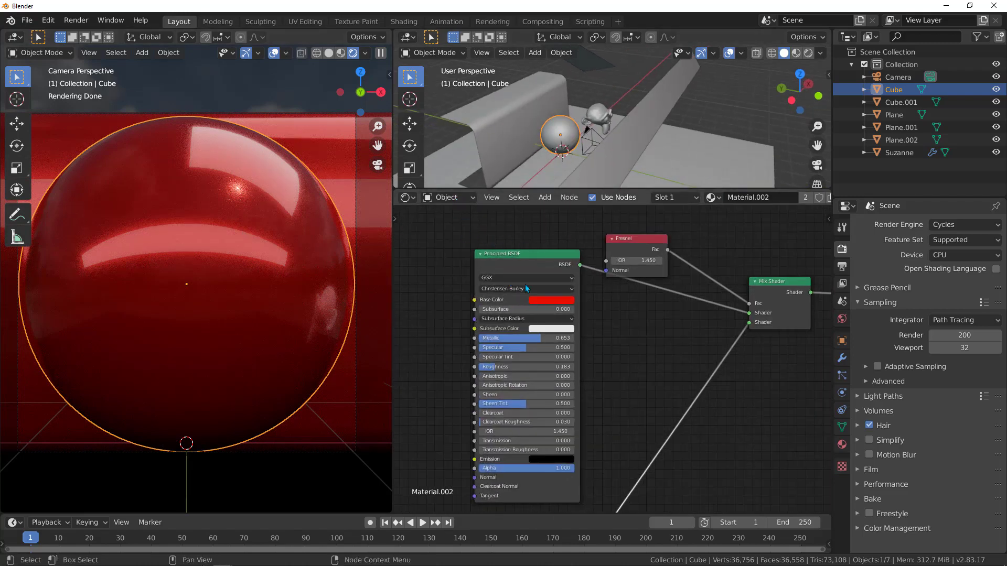
{"action": "left_click", "coordinate": [656, 111]}
{"action": "scroll", "coordinate": [524, 317], "scroll_direction": "up", "scroll_amount": 2}
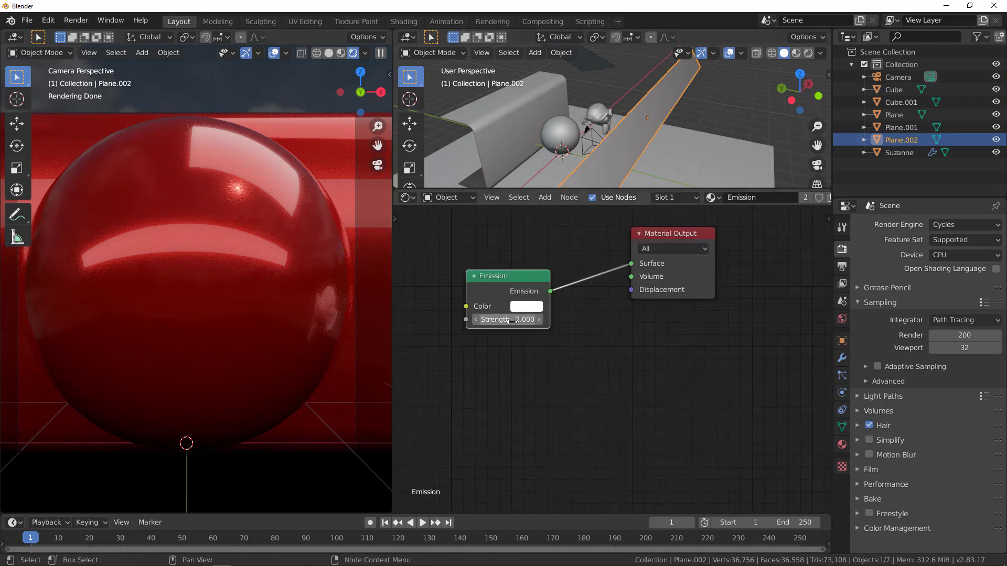
{"action": "left_click", "coordinate": [509, 321]}
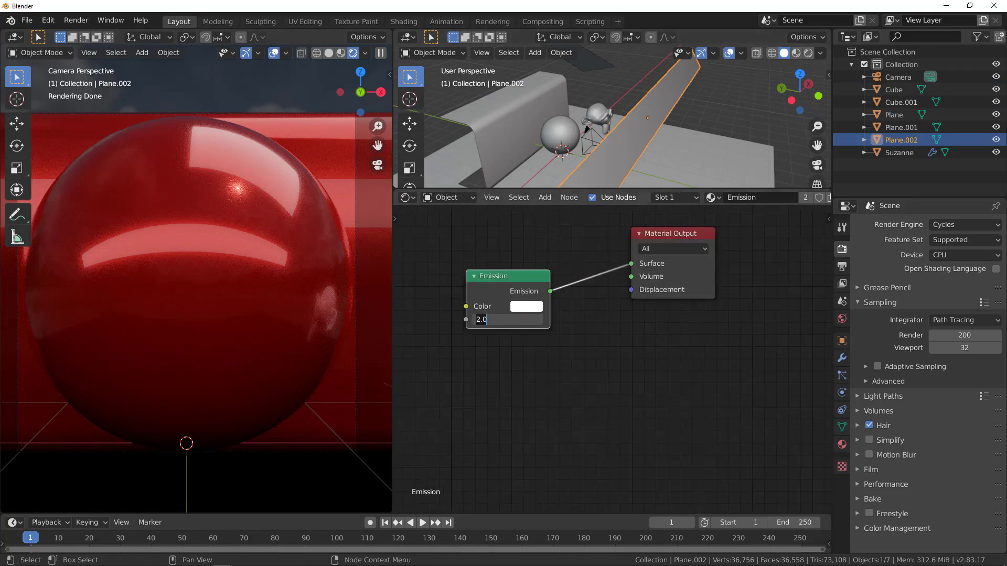
{"action": "type", "text": "5"}
{"action": "key", "text": "Return"}
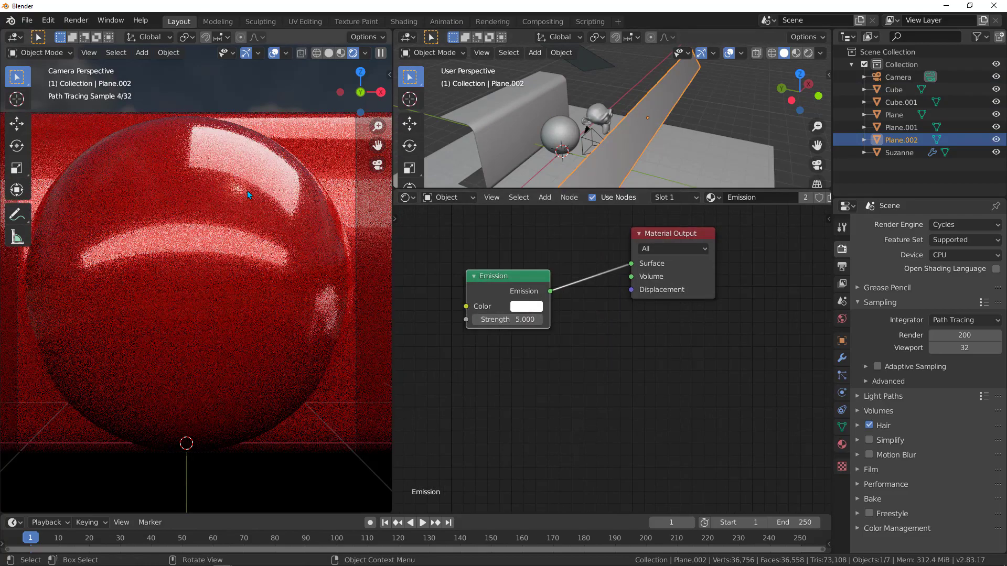
- Compare low and high Specular values on the sphere's Principled BSDF and leave Specular at 1.000
{"action": "left_click", "coordinate": [251, 223]}
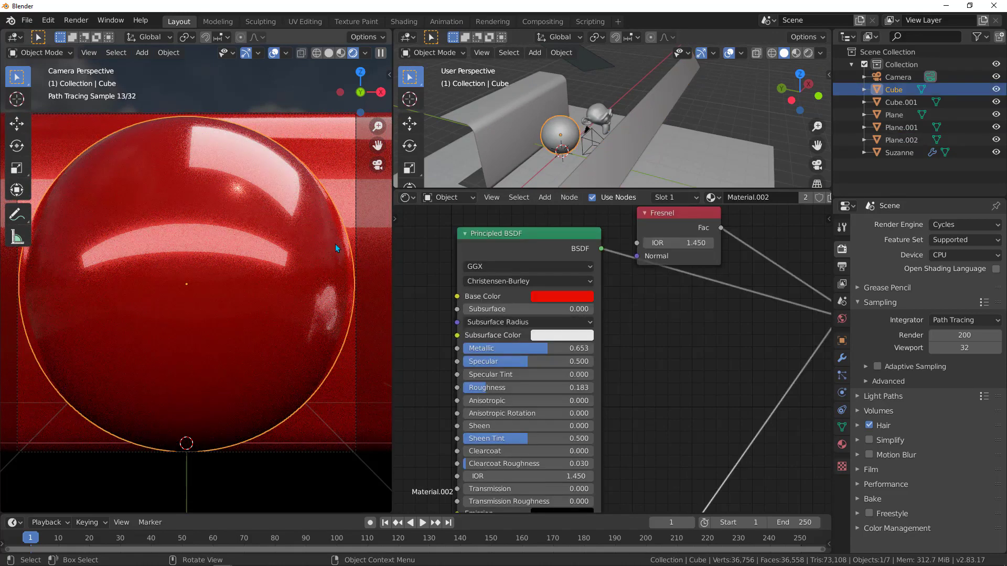
{"action": "scroll", "coordinate": [510, 354], "scroll_direction": "up", "scroll_amount": 1}
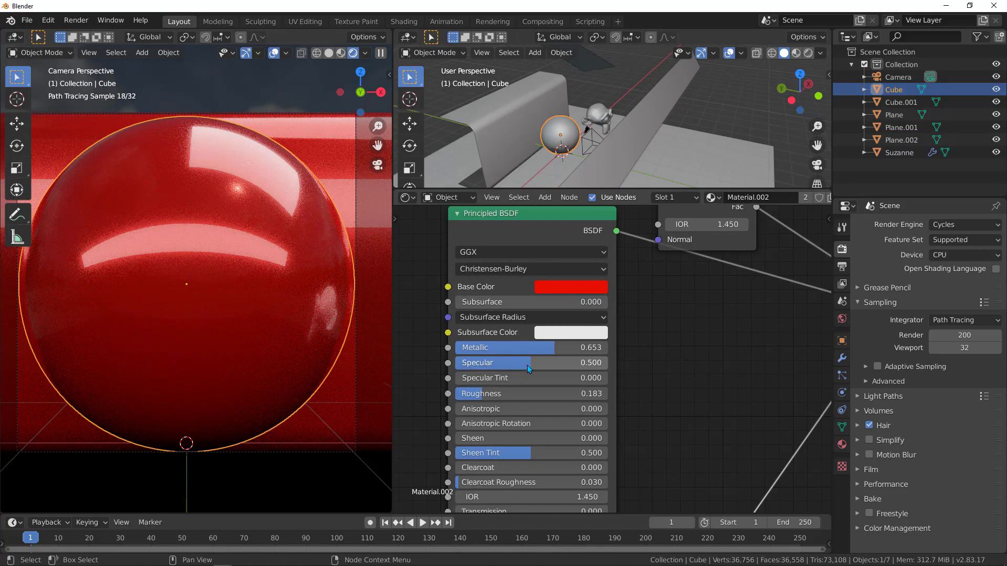
{"action": "left_click_drag", "start_coordinate": [525, 364], "coordinate": [605, 364]}
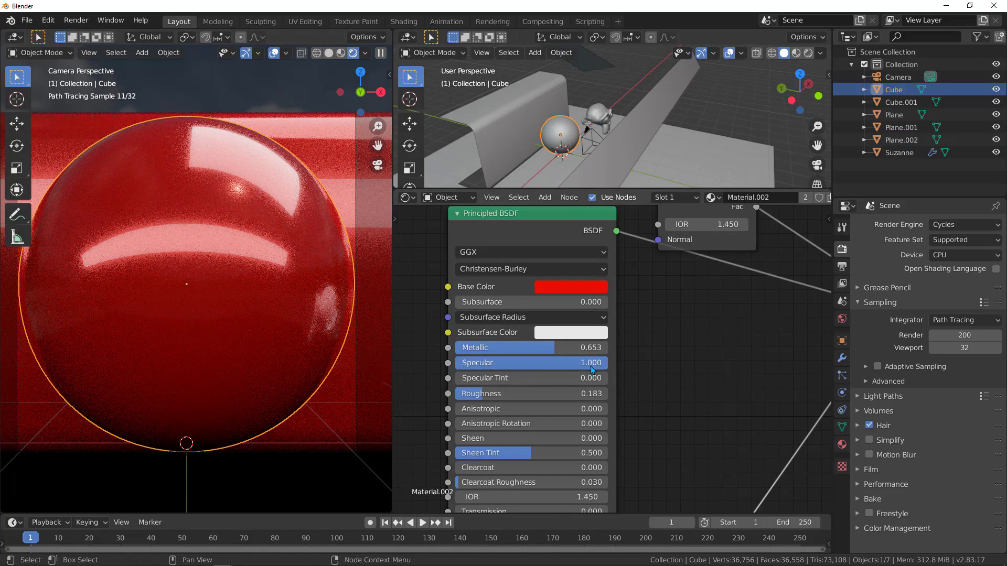
{"action": "left_click_drag", "start_coordinate": [592, 366], "coordinate": [430, 366]}
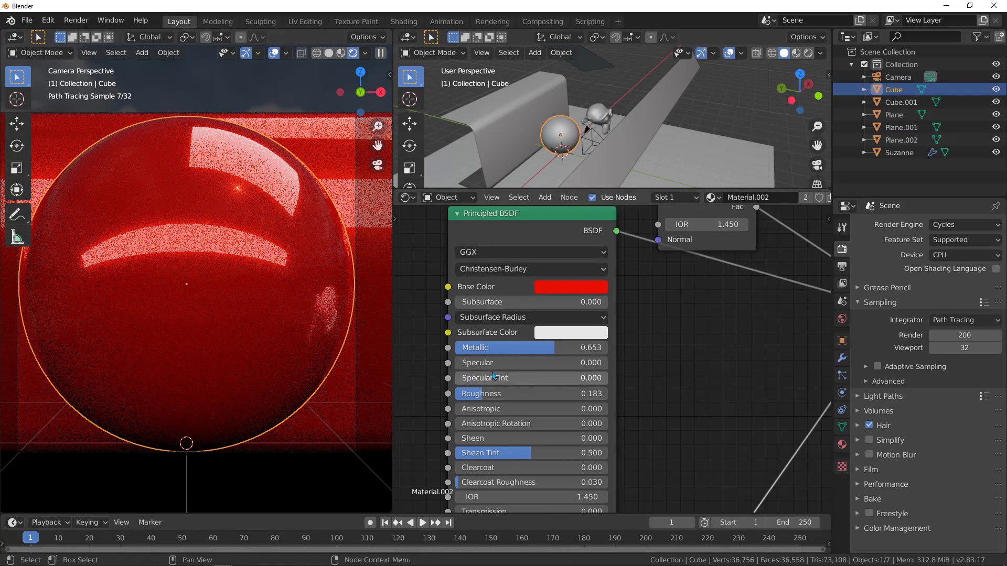
{"action": "left_click_drag", "start_coordinate": [493, 363], "coordinate": [607, 371]}
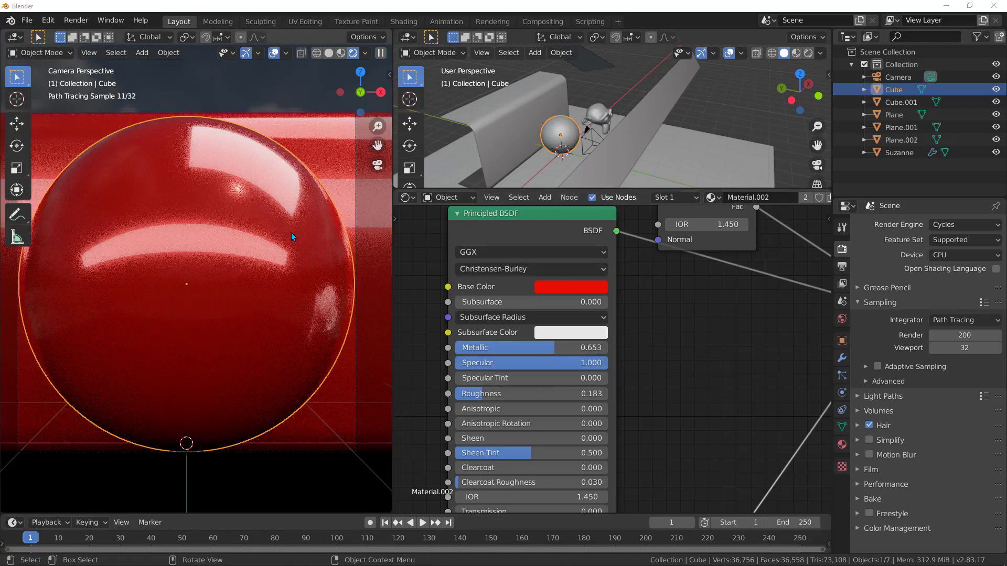
- Try a much stronger emission on the slanted light plane (Plane.002), ending with its Strength at 6
{"action": "left_click", "coordinate": [652, 115]}
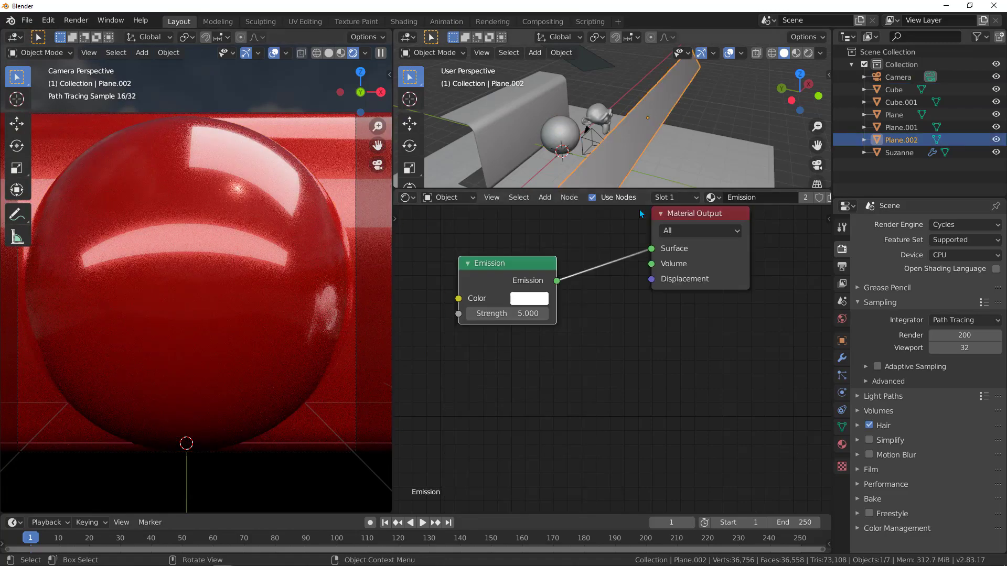
{"action": "scroll", "coordinate": [568, 318], "scroll_direction": "down", "scroll_amount": 3}
{"action": "scroll", "coordinate": [542, 322], "scroll_direction": "up", "scroll_amount": 2}
{"action": "left_click_drag", "start_coordinate": [519, 309], "coordinate": [597, 309]}
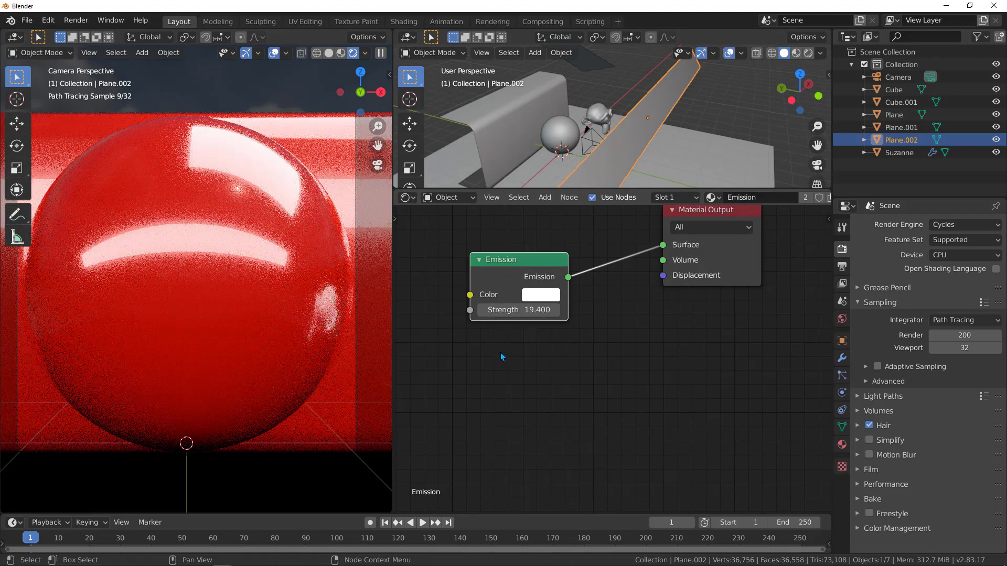
{"action": "left_click", "coordinate": [518, 309]}
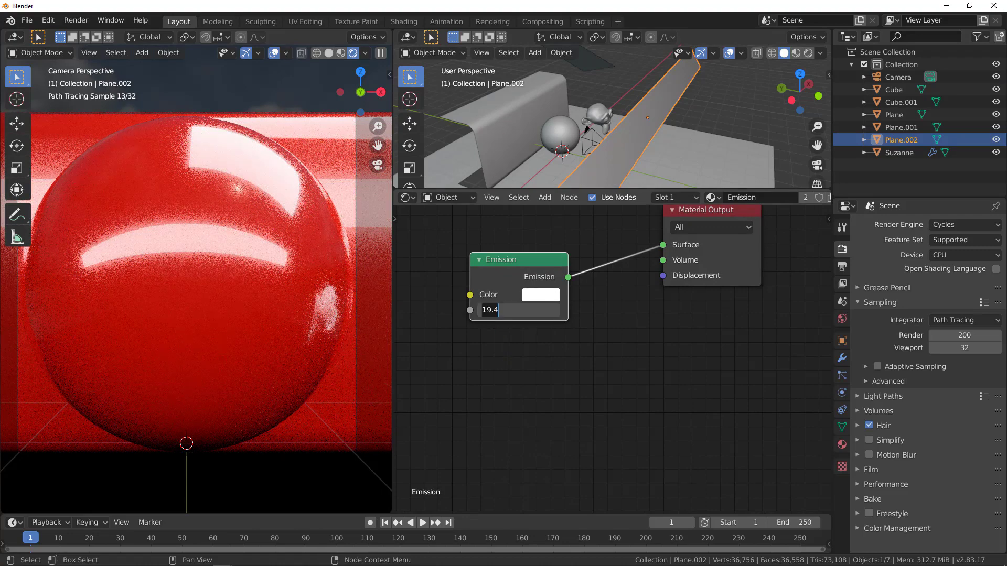
{"action": "key", "text": "Return"}
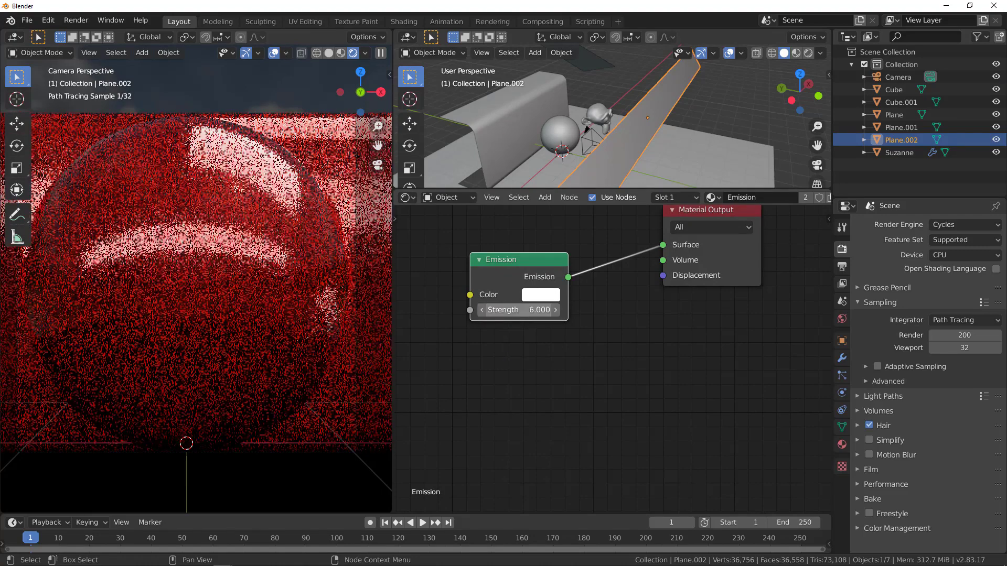
- Select the sphere and raise its Principled BSDF Roughness to 0.664
{"action": "left_click", "coordinate": [316, 338]}
{"action": "left_click_drag", "start_coordinate": [550, 364], "coordinate": [570, 364]}
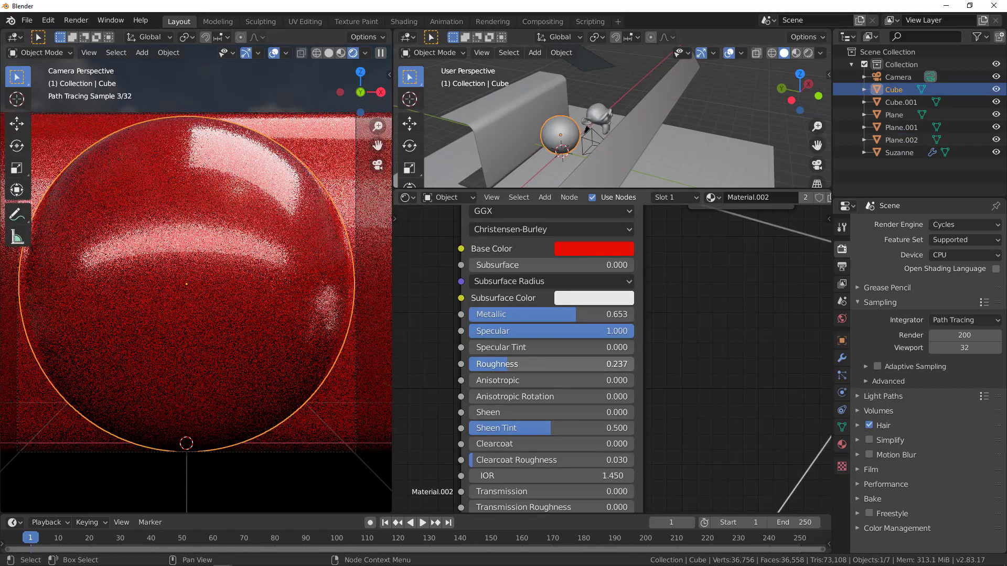
{"action": "left_click_drag", "start_coordinate": [508, 365], "coordinate": [580, 365]}
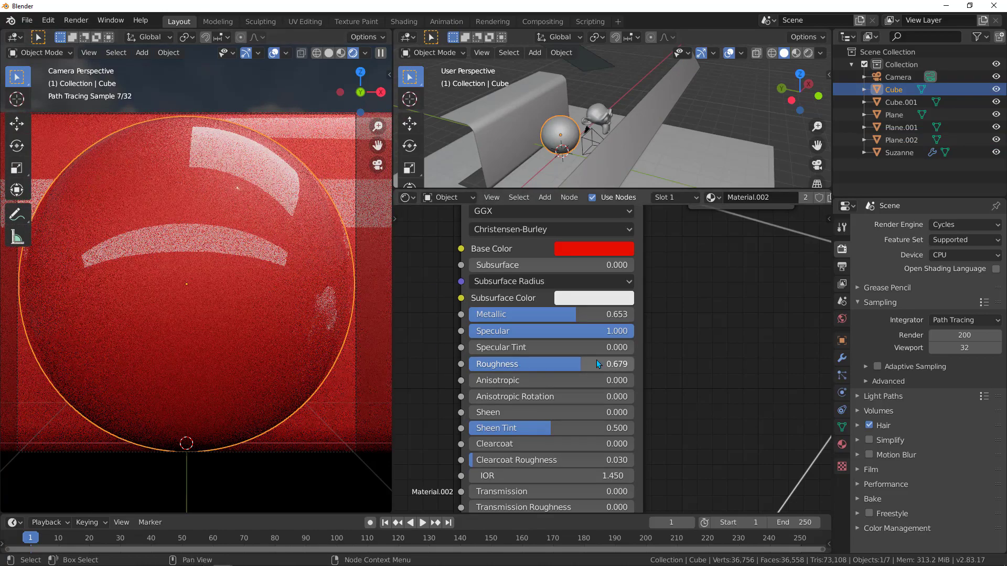
{"action": "left_click_drag", "start_coordinate": [596, 364], "coordinate": [588, 363]}
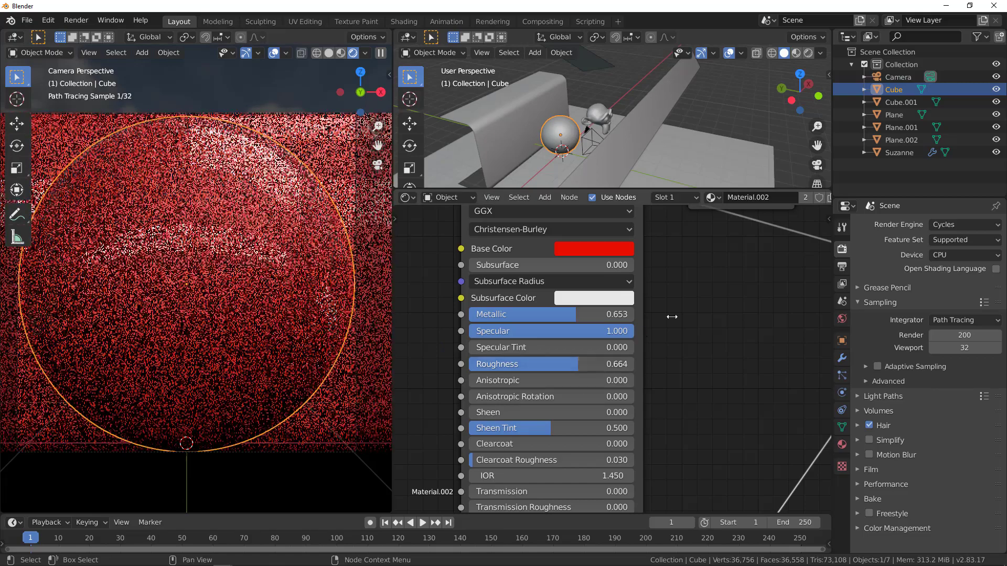
- Blur the sphere's reflections by setting the Glossy BSDF Roughness to 0.300
{"action": "scroll", "coordinate": [699, 320], "scroll_direction": "down", "scroll_amount": 4}
{"action": "middle_click_drag", "start_coordinate": [636, 363], "coordinate": [603, 265]}
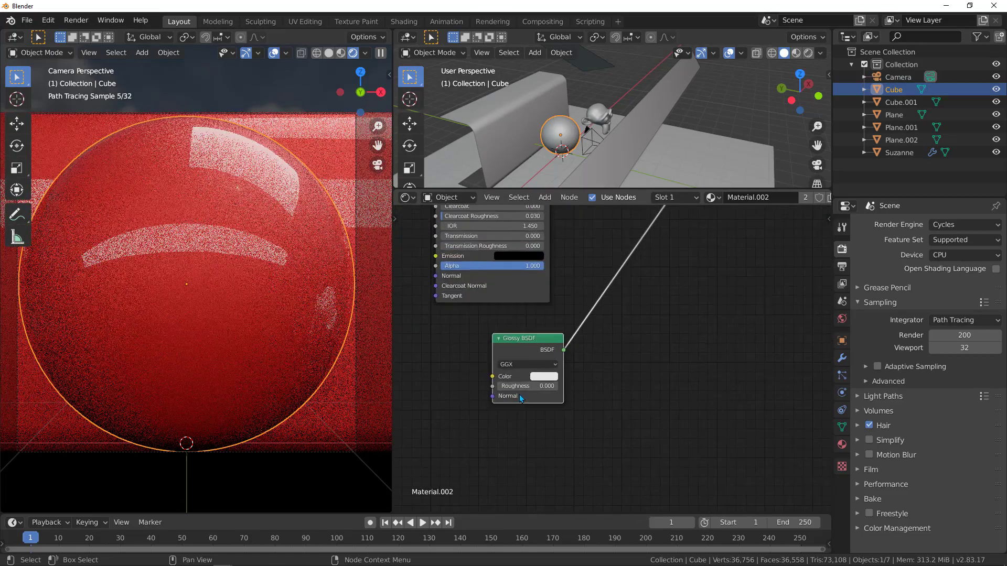
{"action": "scroll", "coordinate": [519, 394], "scroll_direction": "up", "scroll_amount": 2}
{"action": "left_click_drag", "start_coordinate": [504, 383], "coordinate": [525, 387]}
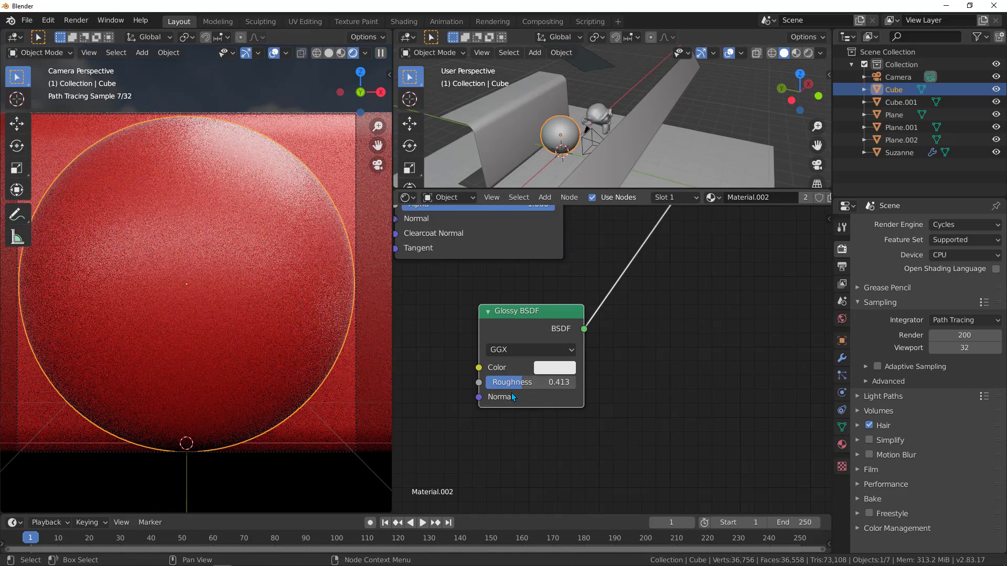
{"action": "left_click_drag", "start_coordinate": [511, 383], "coordinate": [515, 382]}
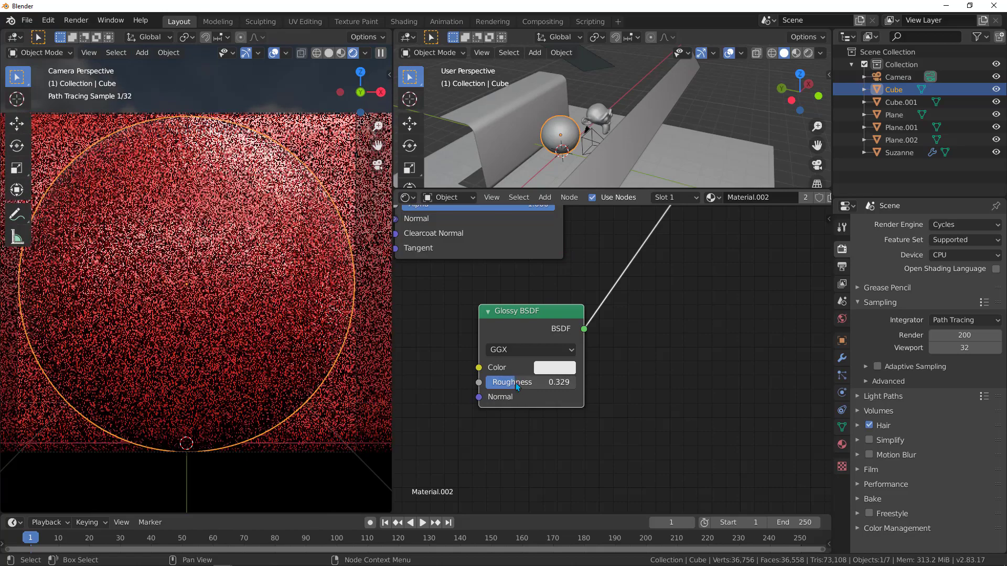
{"action": "double_click", "coordinate": [523, 382]}
{"action": "key", "text": "BackSpace"}
{"action": "type", "text": ".653"}
{"action": "key", "text": "Return"}
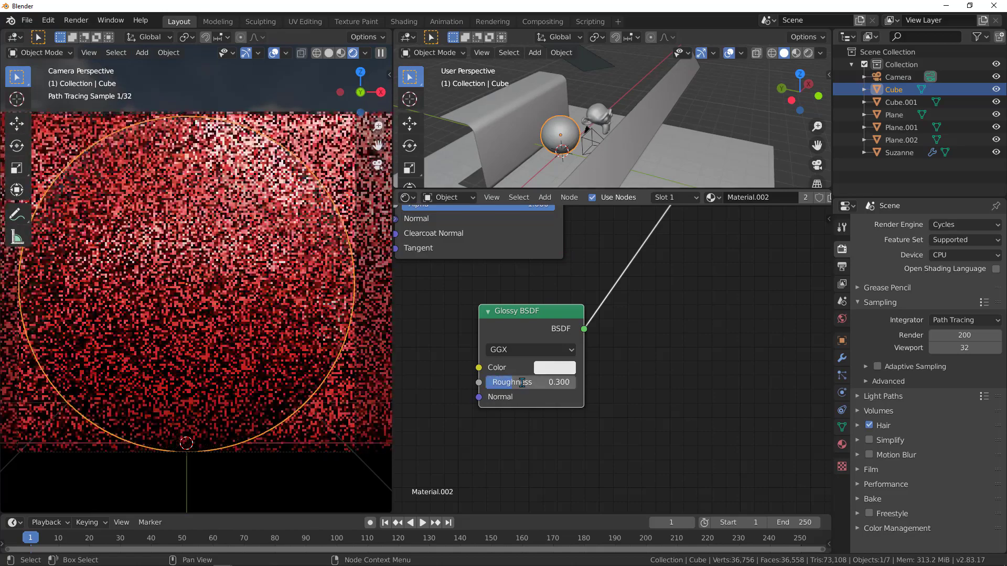
- Set the Roughness of the sphere's Principled BSDF to 0.5
{"action": "middle_click_drag", "start_coordinate": [633, 341], "coordinate": [659, 511]}
{"action": "double_click", "coordinate": [477, 300]}
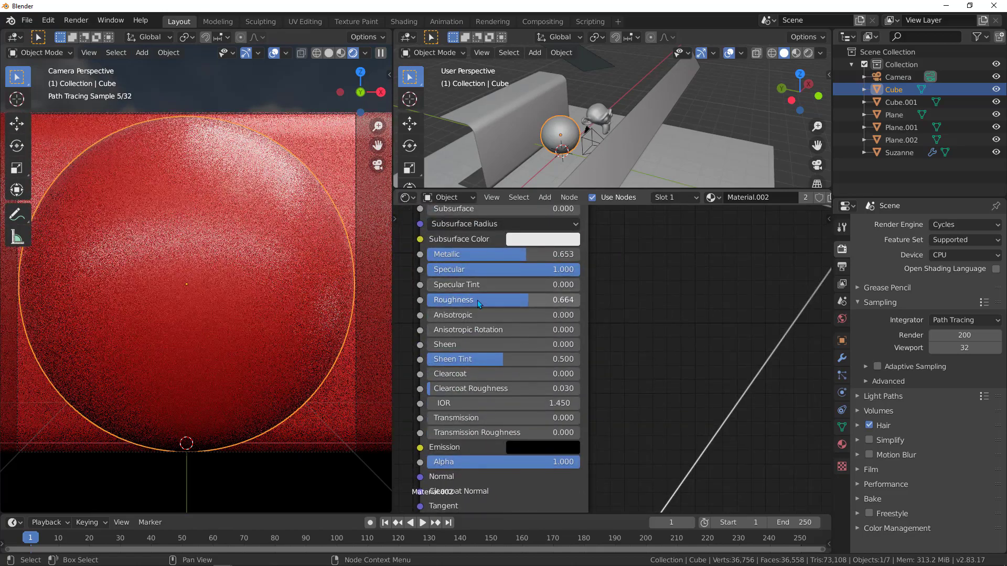
{"action": "key", "text": "BackSpace"}
{"action": "type", "text": ".5"}
{"action": "key", "text": "Return"}
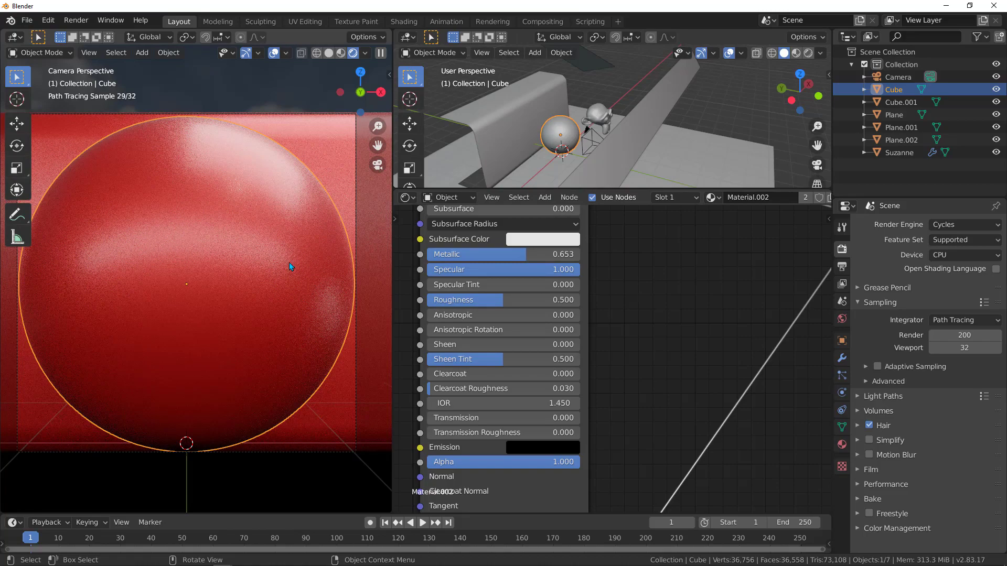
- Switch the camera viewport back to Solid shading and render the red sphere as a still image
{"action": "scroll", "coordinate": [285, 265], "scroll_direction": "up", "scroll_amount": 2}
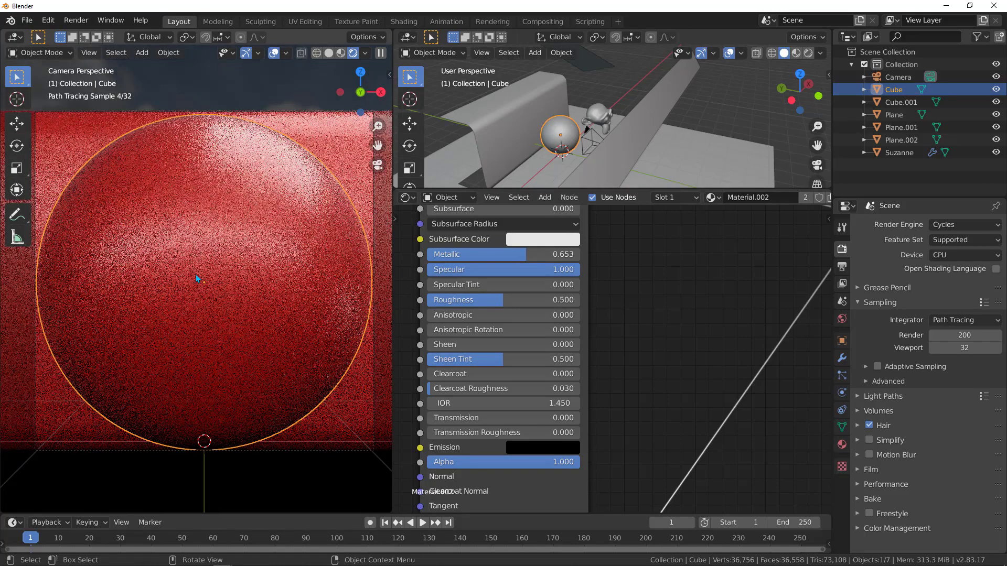
{"action": "key", "text": "z"}
{"action": "left_click", "coordinate": [290, 275]}
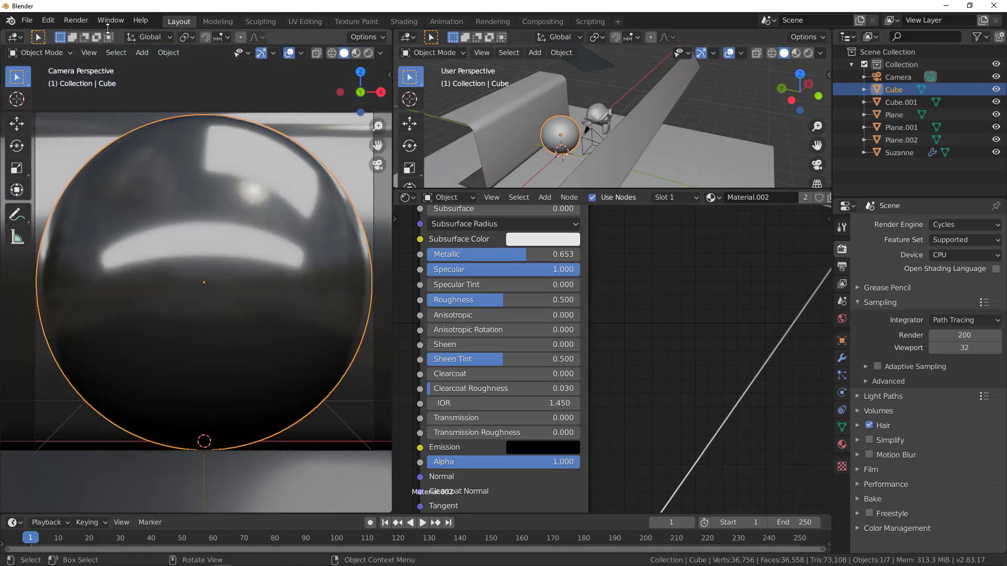
{"action": "left_click", "coordinate": [77, 21]}
{"action": "left_click", "coordinate": [84, 35]}
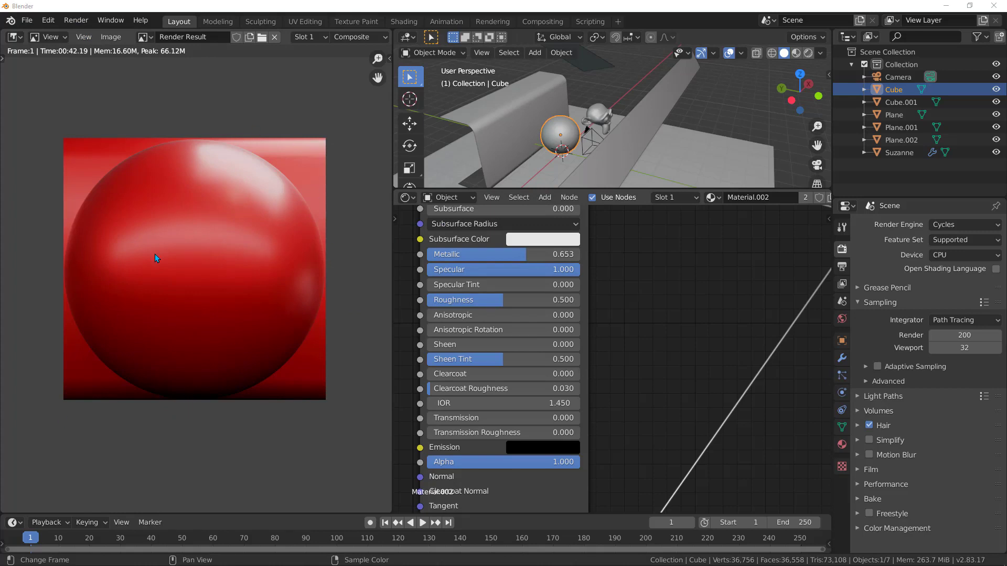
- Save the rendered red sphere image as Mt_2.png in the Pictures folder
{"action": "left_click", "coordinate": [118, 37]}
{"action": "left_click", "coordinate": [139, 130]}
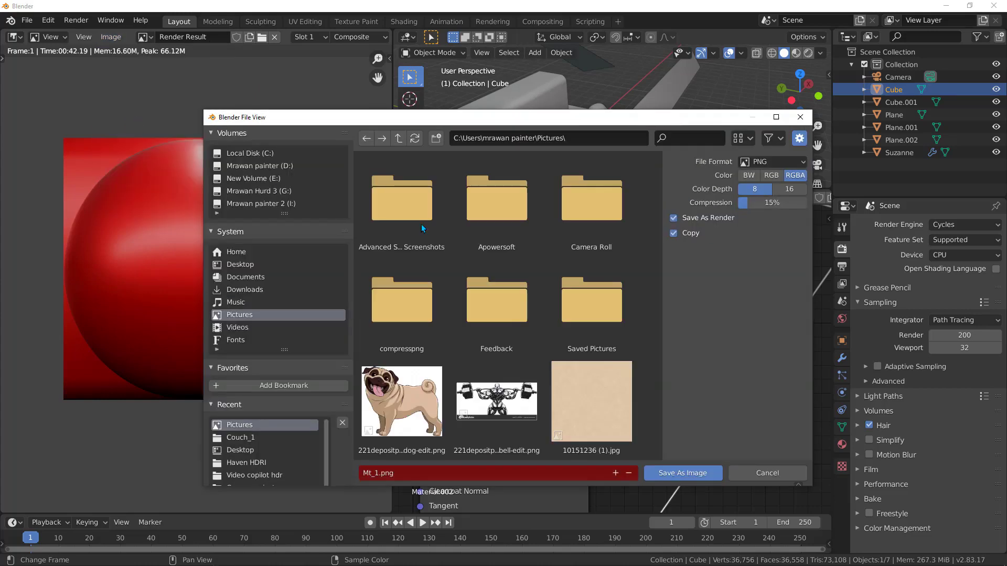
{"action": "left_click", "coordinate": [611, 470]}
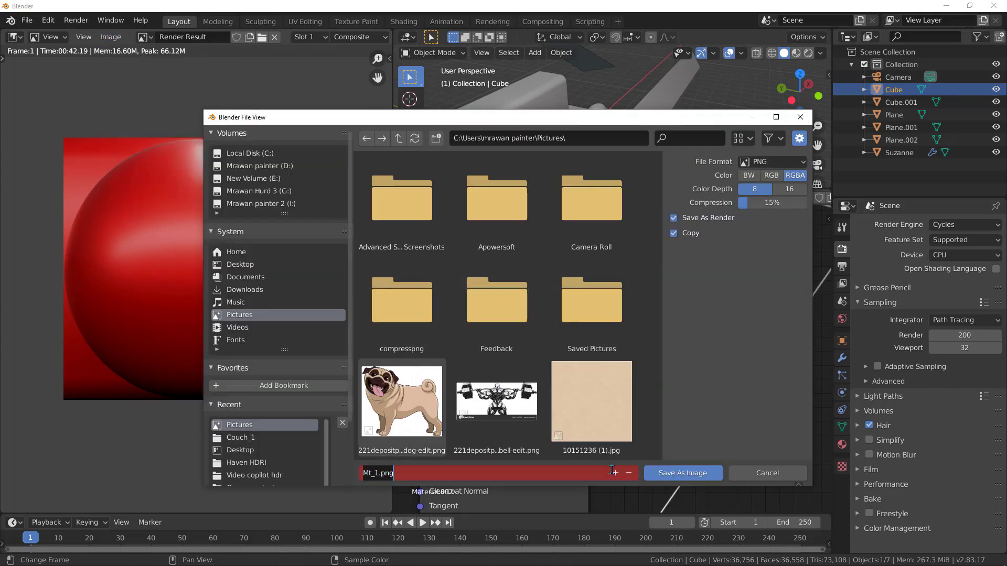
{"action": "left_click", "coordinate": [618, 474]}
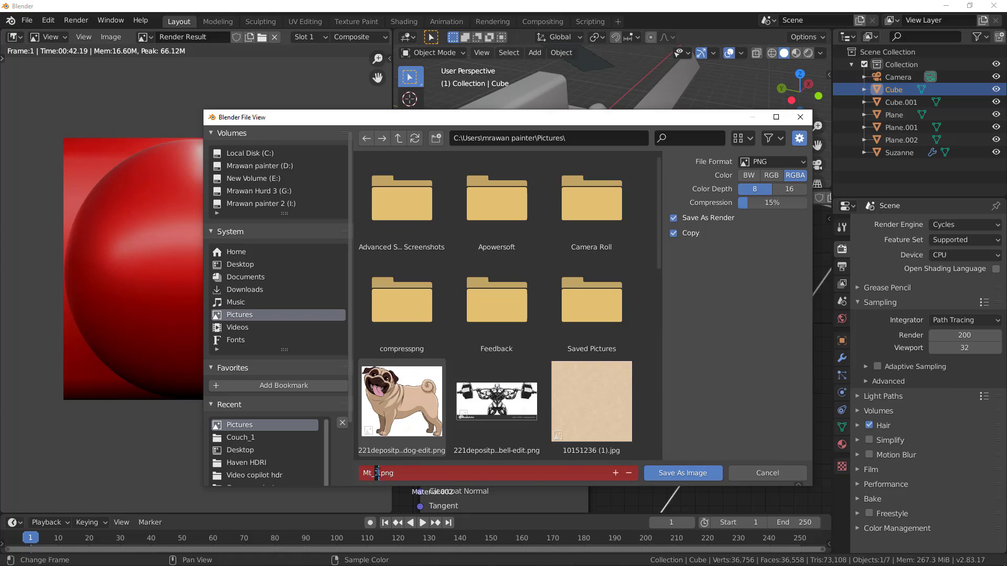
{"action": "left_click", "coordinate": [683, 473]}
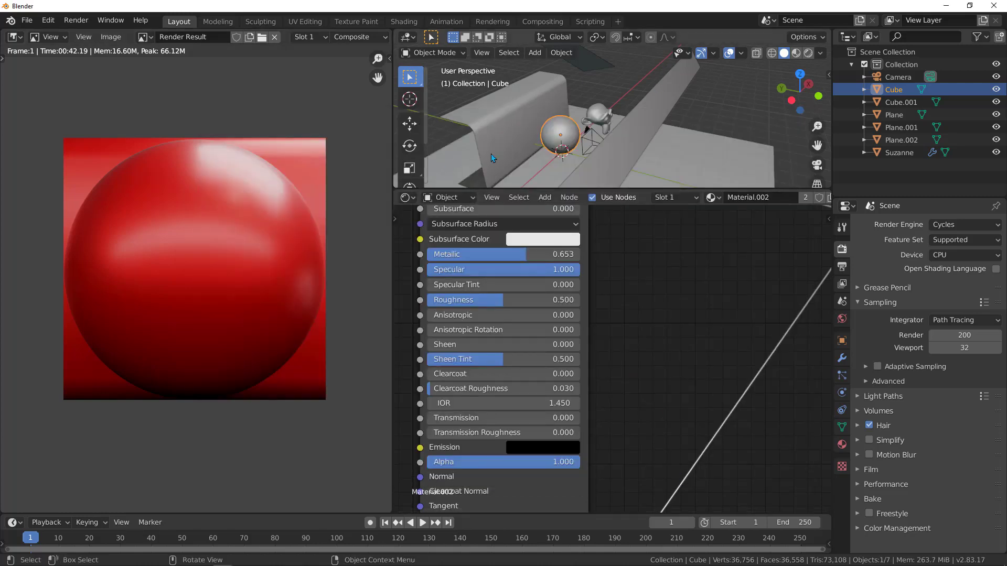
- Maximize the 3D viewport and install Mt_2.png from the Pictures folder as a custom MatCap
{"action": "key", "text": "ctrl+space"}
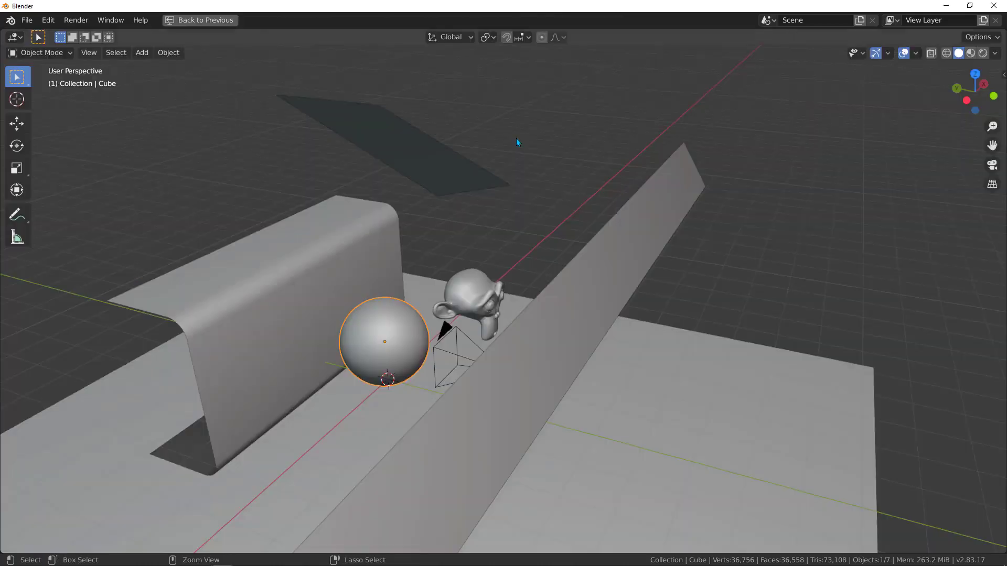
{"action": "left_click", "coordinate": [995, 54]}
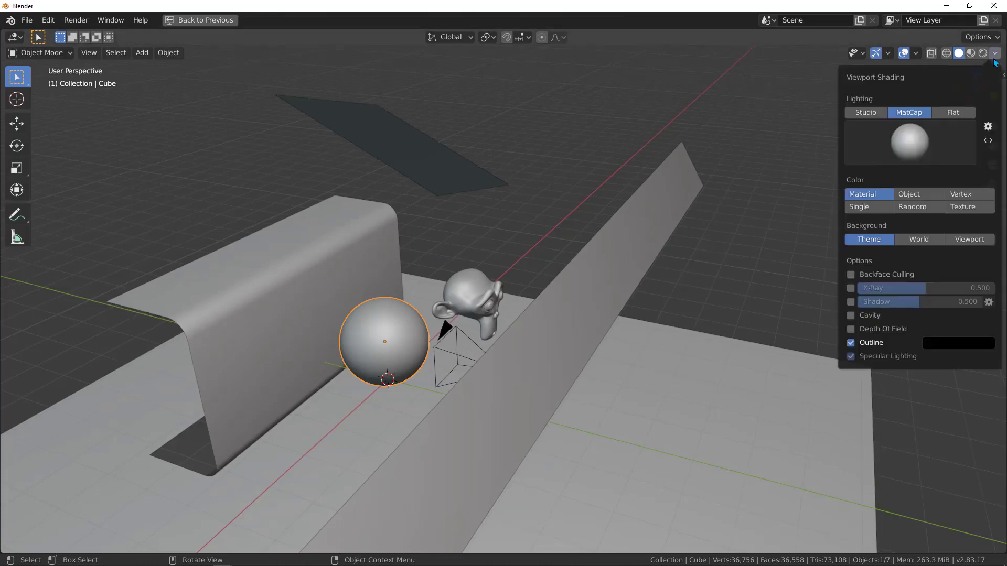
{"action": "left_click", "coordinate": [987, 127]}
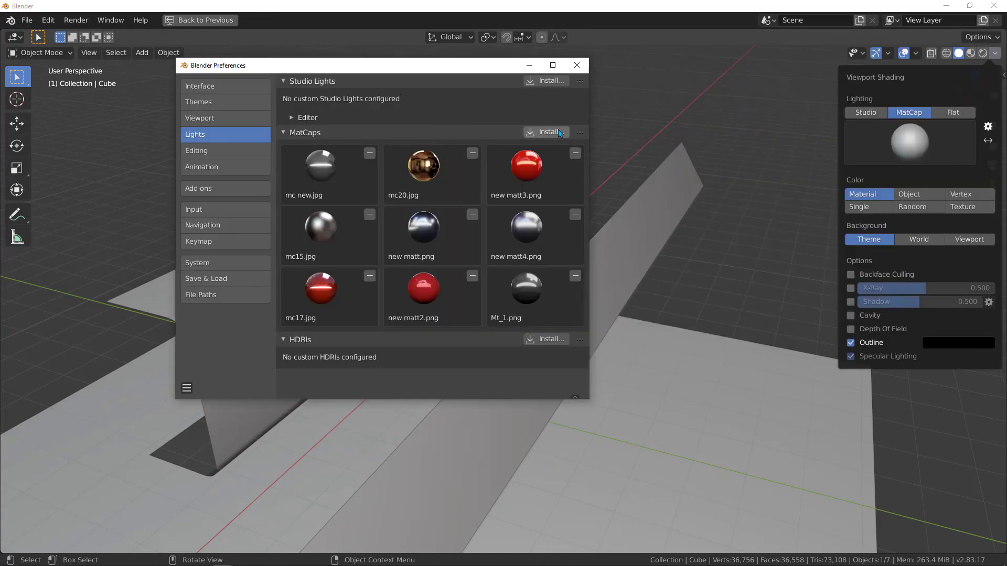
{"action": "left_click", "coordinate": [556, 132]}
{"action": "scroll", "coordinate": [474, 370], "scroll_direction": "down", "scroll_amount": 10}
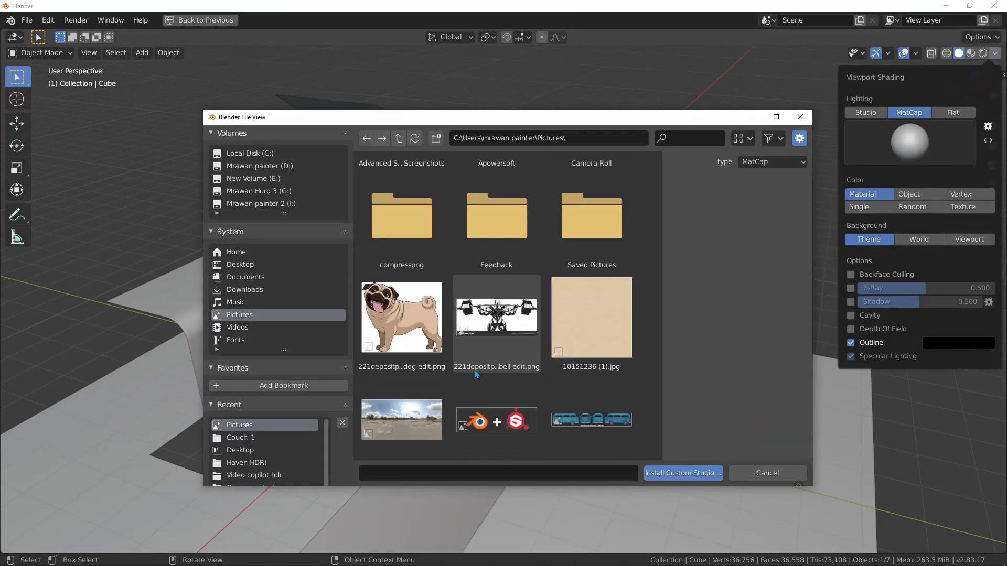
{"action": "left_click", "coordinate": [597, 260]}
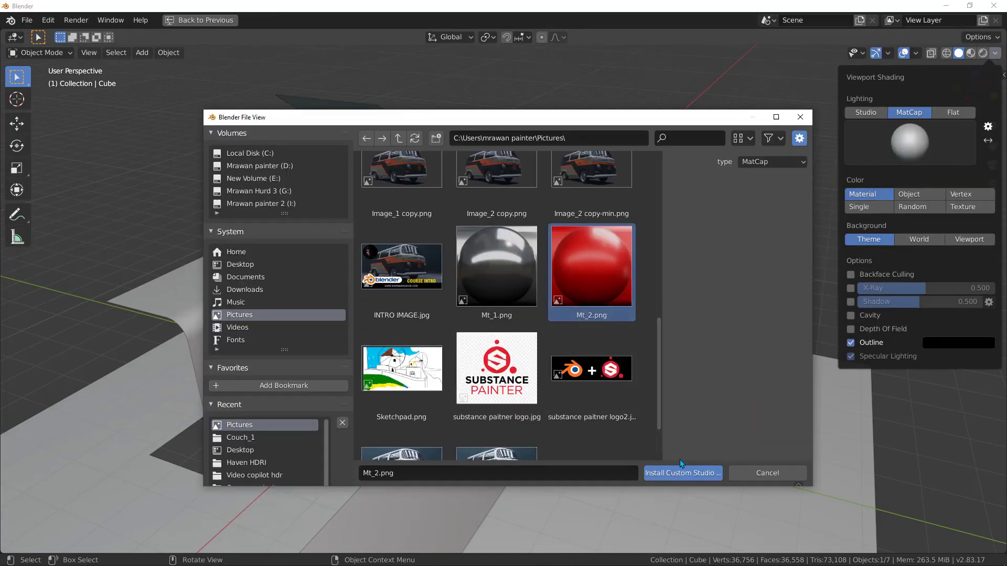
{"action": "left_click", "coordinate": [674, 473]}
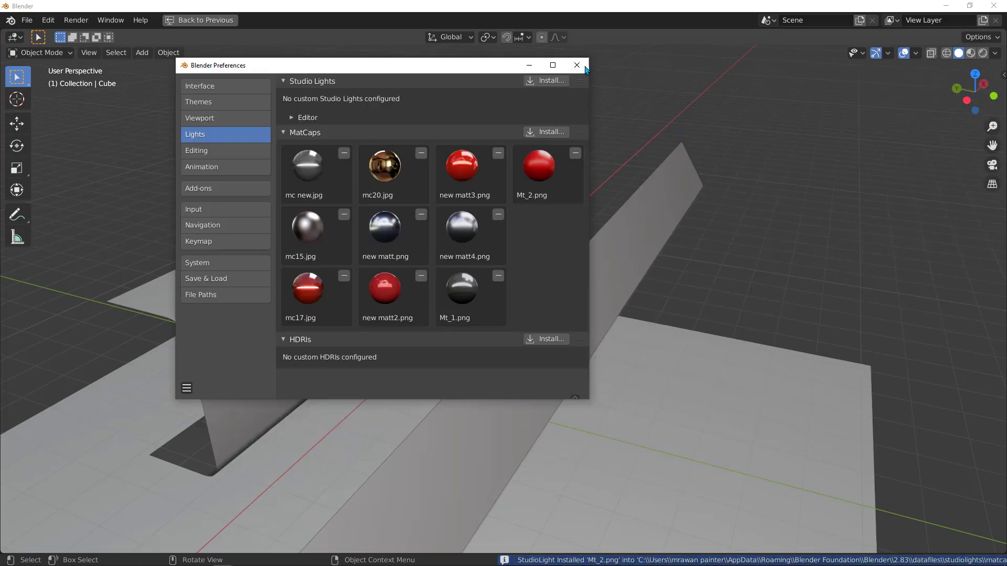
{"action": "left_click", "coordinate": [584, 68]}
- Shade the sphere scene's viewport with the newly installed red Mt_2 MatCap
{"action": "left_click", "coordinate": [995, 53]}
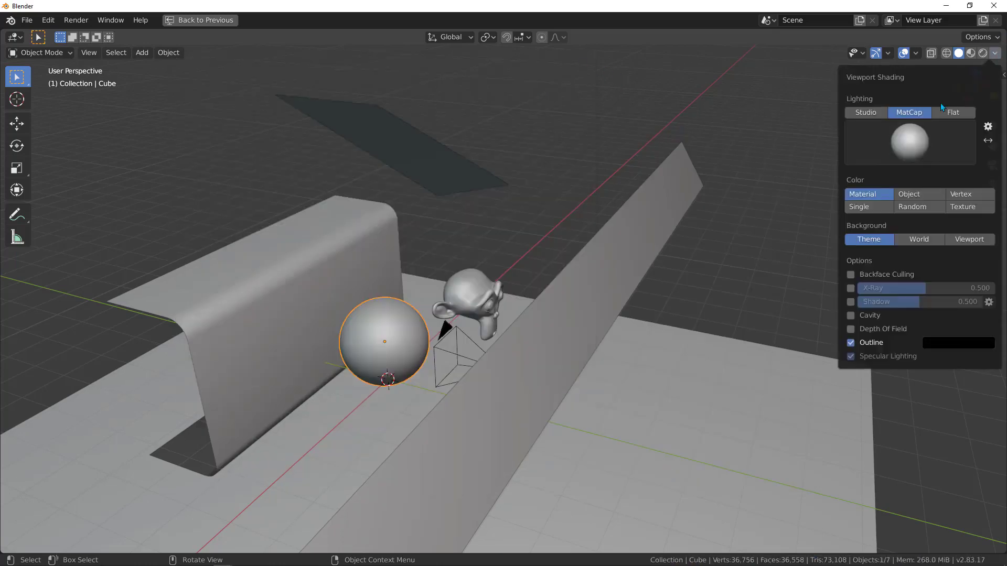
{"action": "left_click", "coordinate": [910, 143]}
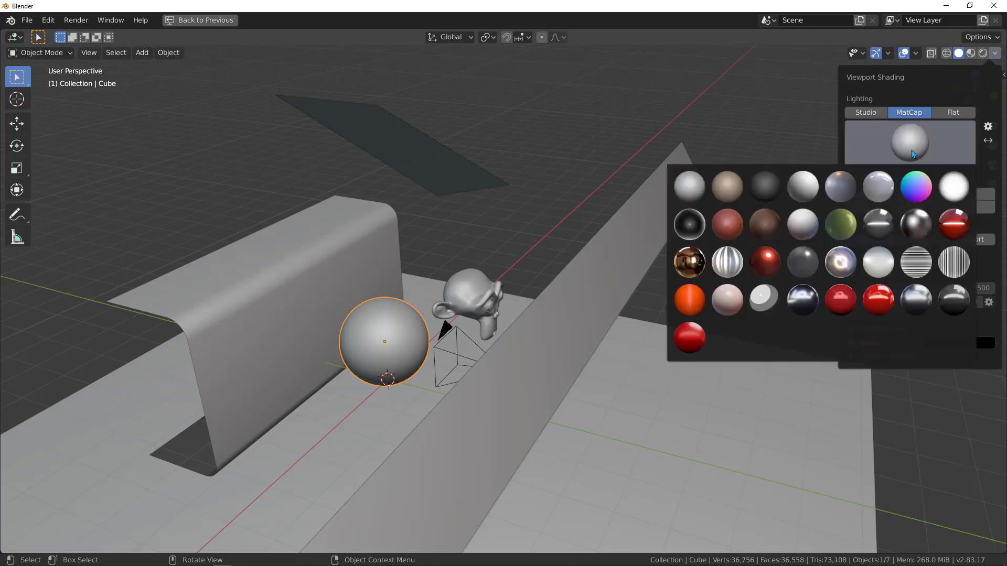
{"action": "left_click", "coordinate": [697, 339]}
{"action": "middle_click_drag", "start_coordinate": [487, 252], "coordinate": [454, 308]}
{"action": "scroll", "coordinate": [389, 361], "scroll_direction": "up", "scroll_amount": 6}
{"action": "scroll", "coordinate": [392, 322], "scroll_direction": "down", "scroll_amount": 3}
- Select the monkey head and examine how the red MatCap's highlights fall on it from several angles and distances
{"action": "left_click", "coordinate": [340, 262]}
{"action": "scroll", "coordinate": [340, 260], "scroll_direction": "up", "scroll_amount": 3}
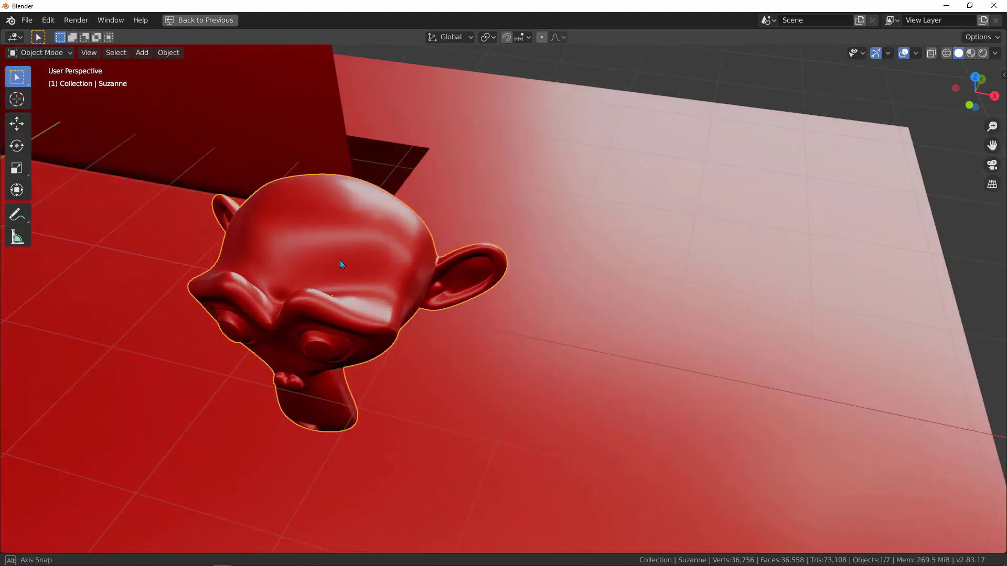
{"action": "middle_click_drag", "start_coordinate": [340, 260], "coordinate": [398, 249]}
{"action": "scroll", "coordinate": [395, 290], "scroll_direction": "down", "scroll_amount": 3}
{"action": "scroll", "coordinate": [394, 290], "scroll_direction": "down", "scroll_amount": 3}
{"action": "scroll", "coordinate": [303, 250], "scroll_direction": "up", "scroll_amount": 5}
{"action": "scroll", "coordinate": [397, 248], "scroll_direction": "down", "scroll_amount": 2}
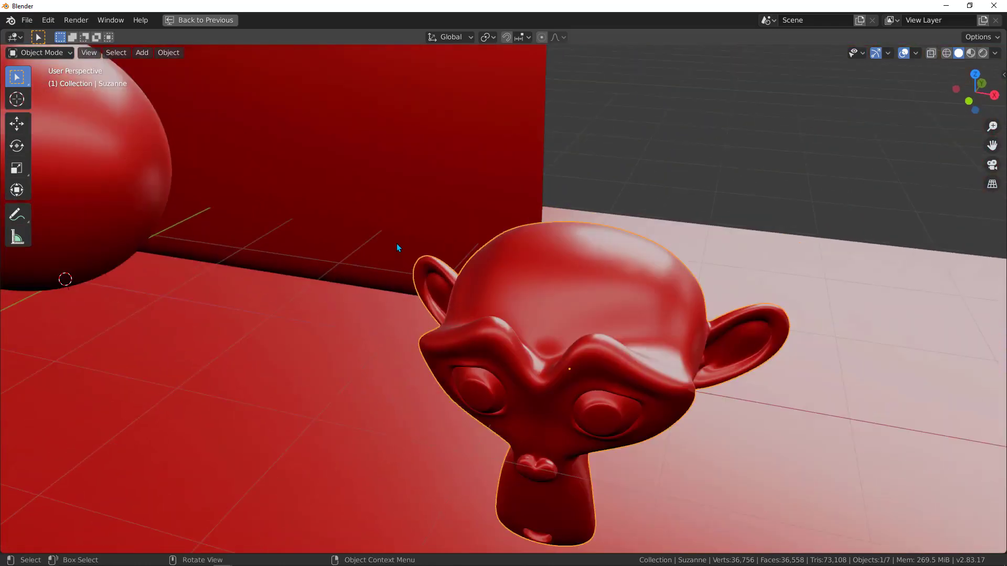
{"action": "scroll", "coordinate": [397, 245], "scroll_direction": "down", "scroll_amount": 2}
{"action": "middle_click_drag", "start_coordinate": [578, 273], "coordinate": [529, 299]}
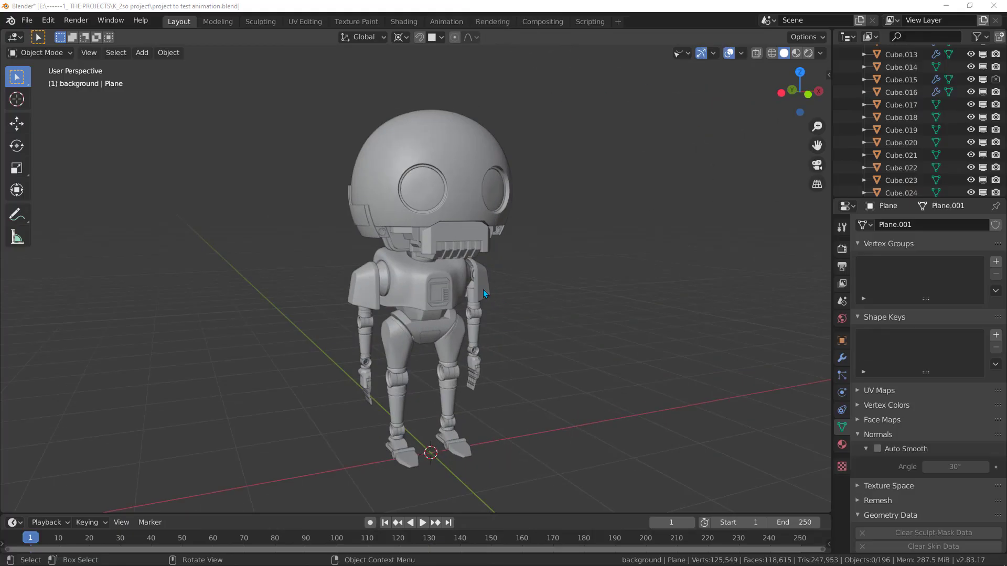
- Set the Solid shading lighting of the robot scene to MatCap
{"action": "middle_click_drag", "start_coordinate": [483, 289], "coordinate": [448, 260]}
{"action": "middle_click_drag", "start_coordinate": [507, 267], "coordinate": [468, 283]}
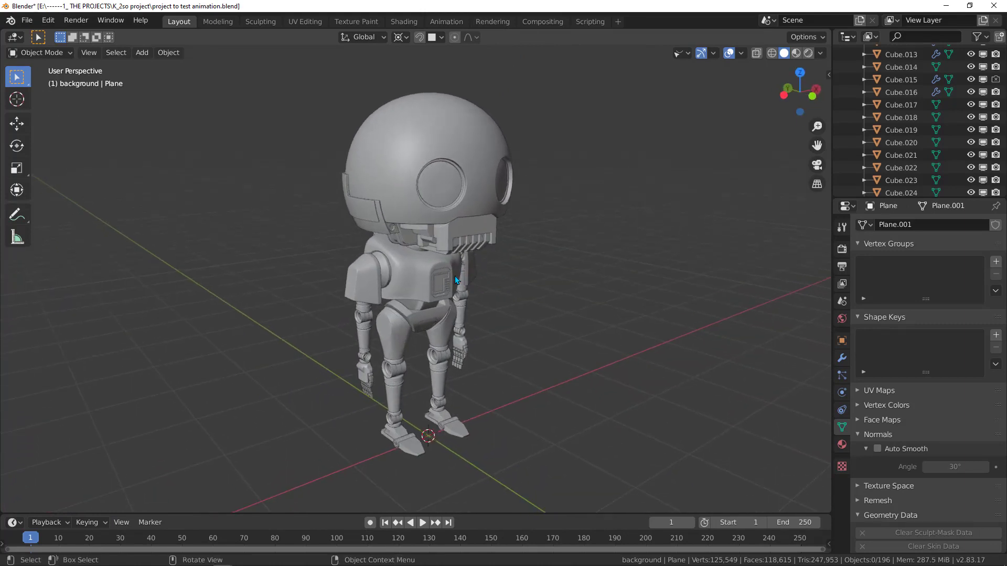
{"action": "middle_click_drag", "start_coordinate": [455, 280], "coordinate": [573, 197]}
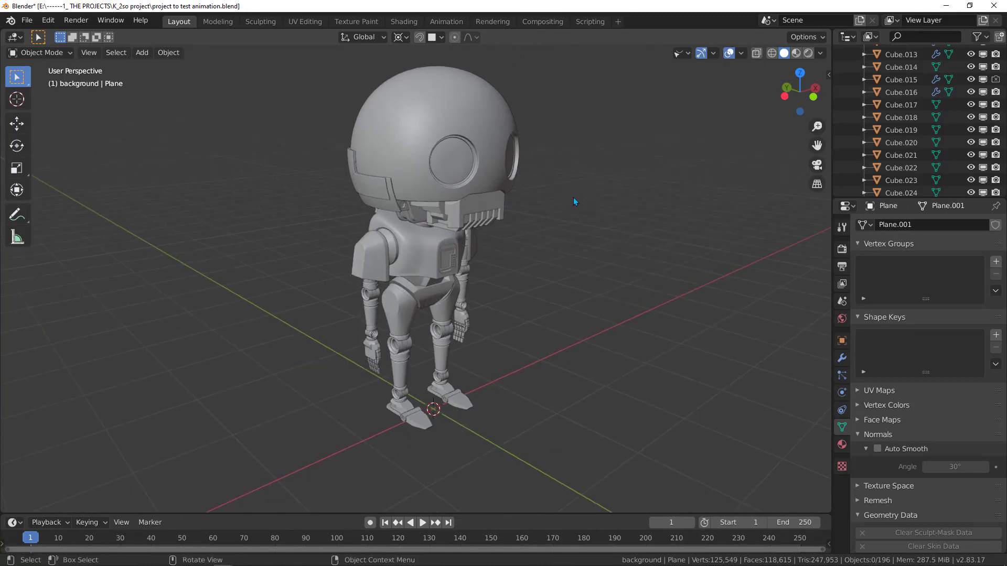
{"action": "left_click", "coordinate": [820, 53]}
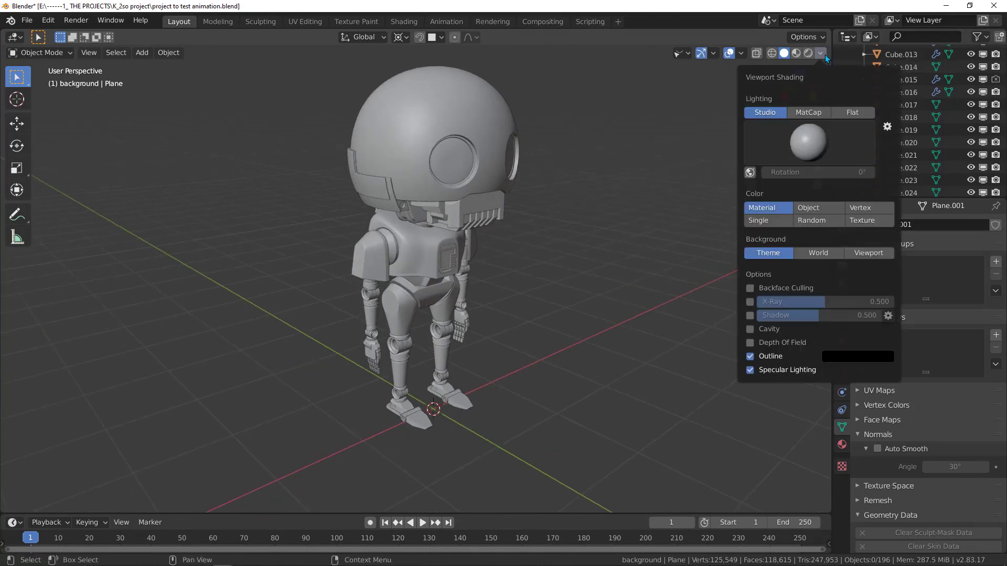
{"action": "left_click", "coordinate": [805, 112]}
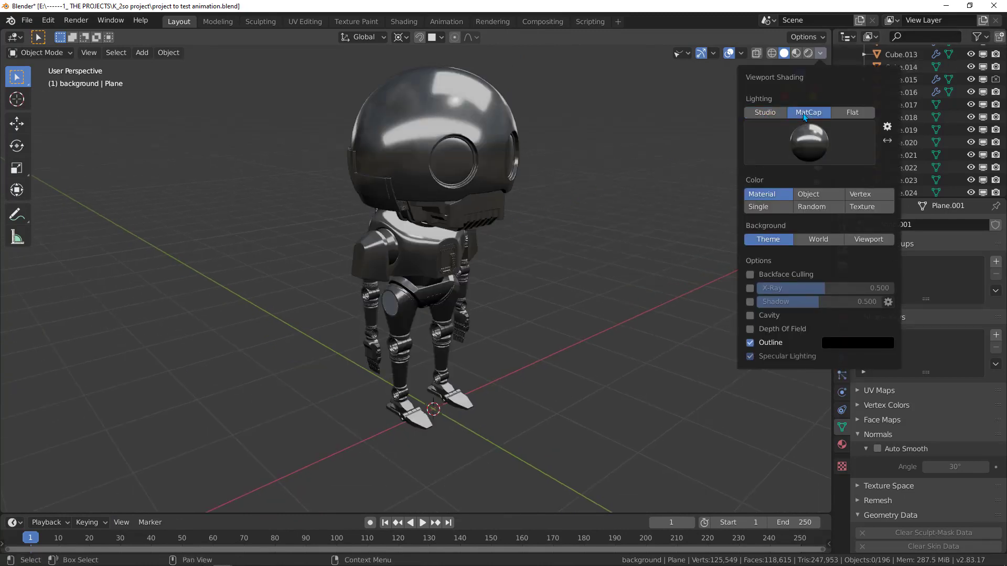
{"action": "left_click", "coordinate": [799, 144]}
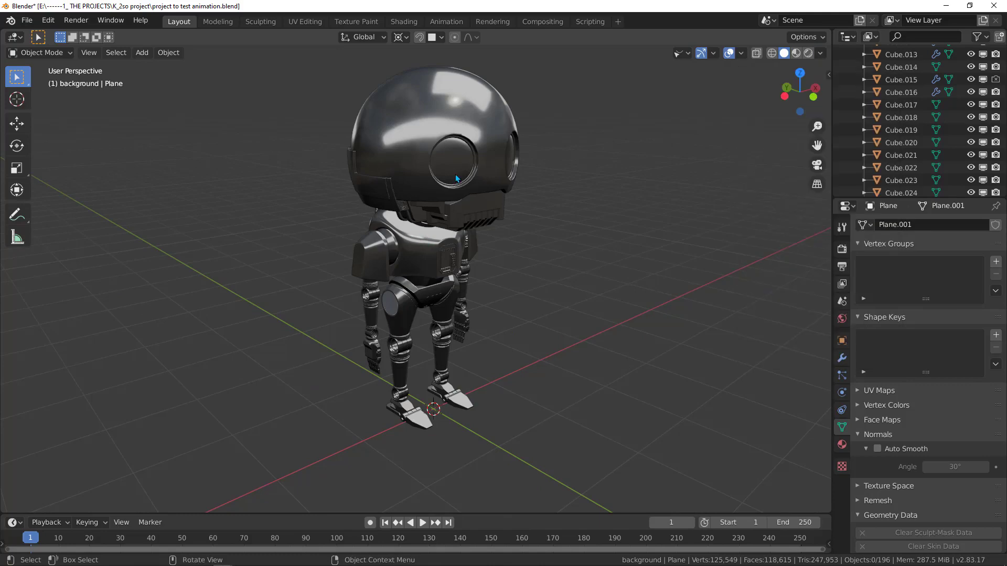
- Examine the dark metal MatCap's reflections on the robot's body, legs and head up close
{"action": "scroll", "coordinate": [455, 174], "scroll_direction": "up", "scroll_amount": 4}
{"action": "mouse_move", "coordinate": [455, 174]}
{"action": "middle_mouse_down"}
{"action": "mouse_move", "coordinate": [369, 156]}
{"action": "mouse_move", "coordinate": [476, 189]}
{"action": "mouse_move", "coordinate": [472, 151]}
{"action": "mouse_move", "coordinate": [493, 58]}
{"action": "mouse_move", "coordinate": [503, 151]}
{"action": "mouse_move", "coordinate": [490, 109]}
{"action": "mouse_move", "coordinate": [526, 87]}
{"action": "mouse_move", "coordinate": [591, 109]}
{"action": "mouse_move", "coordinate": [574, 137]}
{"action": "mouse_move", "coordinate": [556, 95]}
{"action": "mouse_move", "coordinate": [472, 158]}
{"action": "mouse_move", "coordinate": [424, 223]}
{"action": "mouse_move", "coordinate": [537, 222]}
{"action": "mouse_move", "coordinate": [440, 282]}
{"action": "mouse_move", "coordinate": [545, 256]}
{"action": "mouse_move", "coordinate": [337, 271]}
{"action": "mouse_move", "coordinate": [519, 277]}
{"action": "middle_mouse_up"}
{"action": "scroll", "coordinate": [563, 148], "scroll_direction": "down", "scroll_amount": 3}
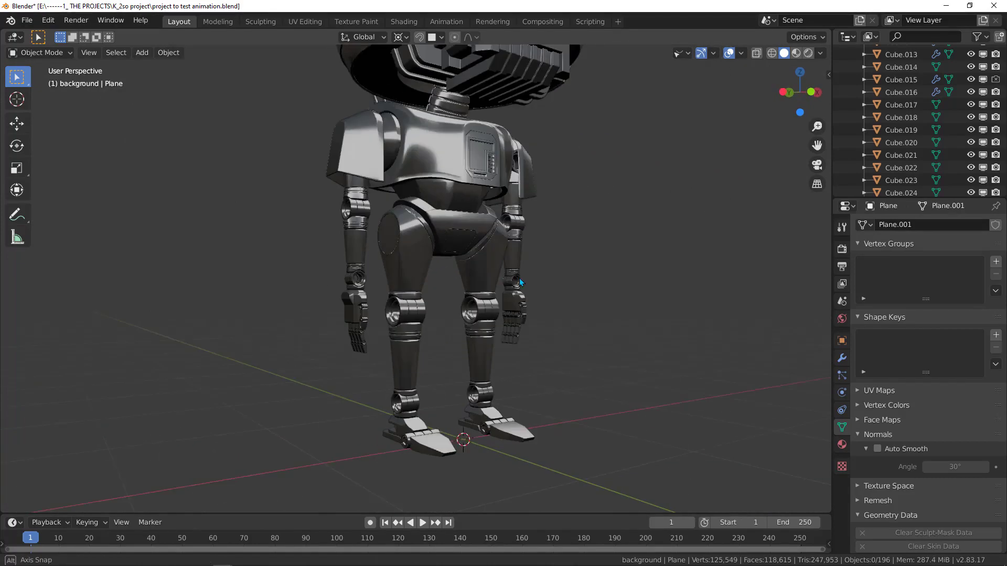
{"action": "scroll", "coordinate": [408, 331], "scroll_direction": "up", "scroll_amount": 5}
{"action": "middle_click_drag", "start_coordinate": [401, 246], "coordinate": [515, 290]}
{"action": "scroll", "coordinate": [528, 348], "scroll_direction": "down", "scroll_amount": 4}
{"action": "middle_click_drag", "start_coordinate": [528, 348], "coordinate": [511, 207]}
{"action": "scroll", "coordinate": [470, 291], "scroll_direction": "up", "scroll_amount": 4}
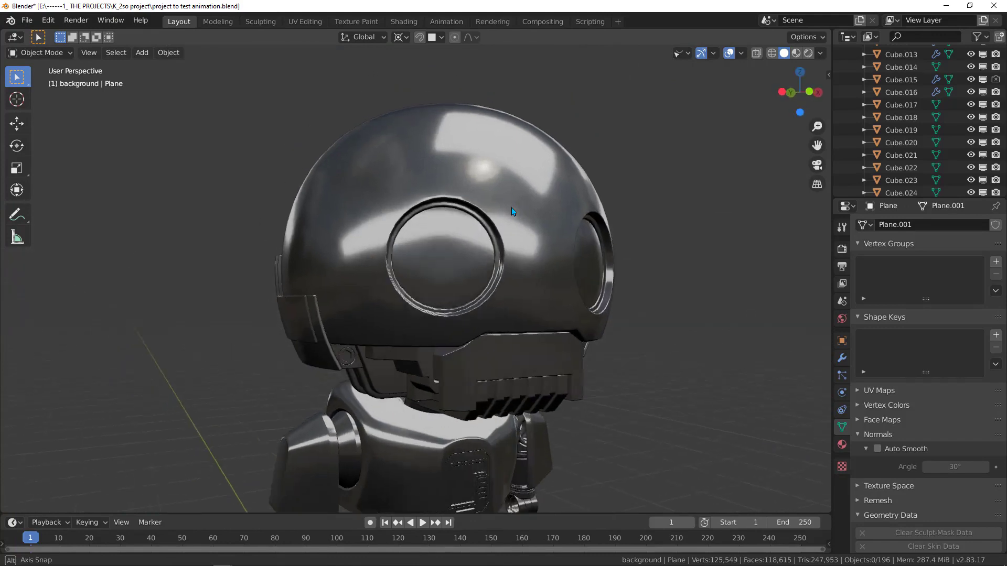
- Try the custom red Mt_2 MatCap on the robot and check it on the head and torso
{"action": "left_click", "coordinate": [821, 54]}
{"action": "left_click", "coordinate": [816, 143]}
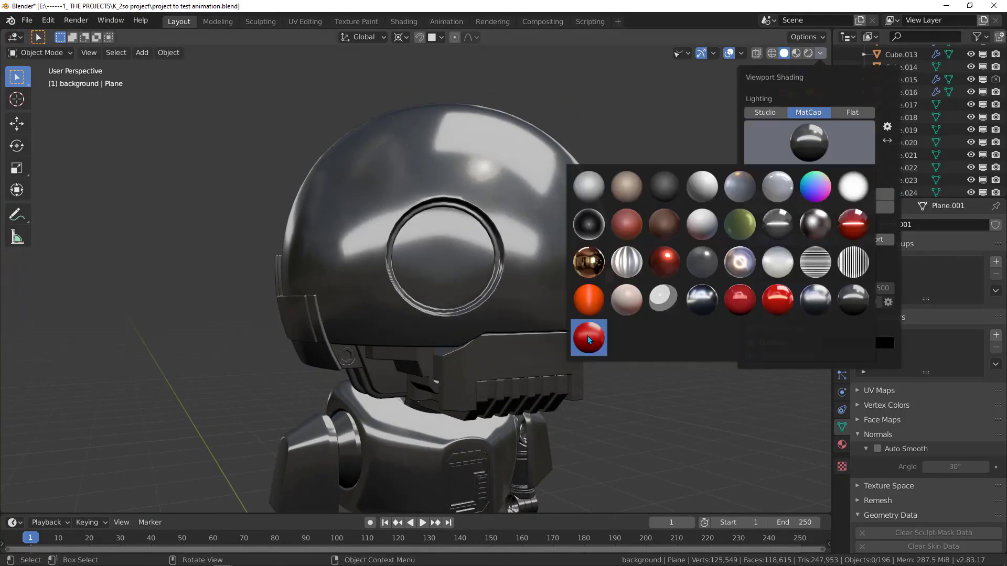
{"action": "left_click", "coordinate": [588, 338]}
{"action": "mouse_move", "coordinate": [510, 278]}
{"action": "middle_mouse_down"}
{"action": "mouse_move", "coordinate": [454, 265]}
{"action": "mouse_move", "coordinate": [480, 250]}
{"action": "mouse_move", "coordinate": [428, 288]}
{"action": "mouse_move", "coordinate": [460, 270]}
{"action": "mouse_move", "coordinate": [527, 263]}
{"action": "mouse_move", "coordinate": [371, 251]}
{"action": "mouse_move", "coordinate": [434, 303]}
{"action": "mouse_move", "coordinate": [556, 251]}
{"action": "mouse_move", "coordinate": [513, 226]}
{"action": "mouse_move", "coordinate": [507, 246]}
{"action": "mouse_move", "coordinate": [430, 244]}
{"action": "middle_mouse_up"}
{"action": "scroll", "coordinate": [472, 257], "scroll_direction": "up", "scroll_amount": 2}
{"action": "scroll", "coordinate": [525, 237], "scroll_direction": "up", "scroll_amount": 4}
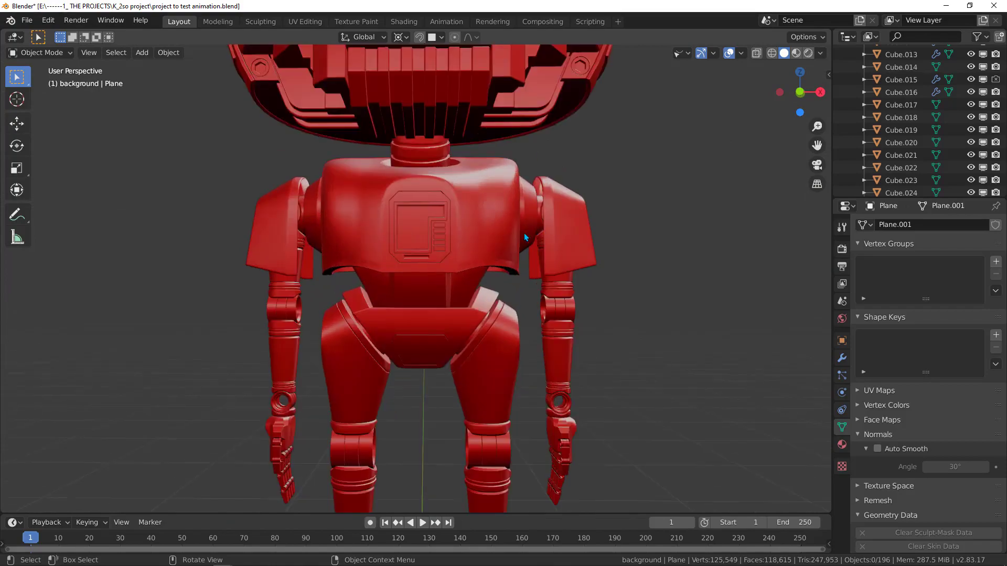
{"action": "mouse_move", "coordinate": [525, 237]}
{"action": "middle_mouse_down"}
{"action": "mouse_move", "coordinate": [481, 237]}
{"action": "mouse_move", "coordinate": [552, 234]}
{"action": "mouse_move", "coordinate": [493, 253]}
{"action": "mouse_move", "coordinate": [488, 169]}
{"action": "mouse_move", "coordinate": [678, 171]}
{"action": "mouse_move", "coordinate": [545, 189]}
{"action": "mouse_move", "coordinate": [507, 314]}
{"action": "mouse_move", "coordinate": [596, 236]}
{"action": "middle_mouse_up"}
{"action": "scroll", "coordinate": [493, 253], "scroll_direction": "down", "scroll_amount": 4}
- Try the darker glossy red new matt2 MatCap on the robot
{"action": "left_click", "coordinate": [821, 53]}
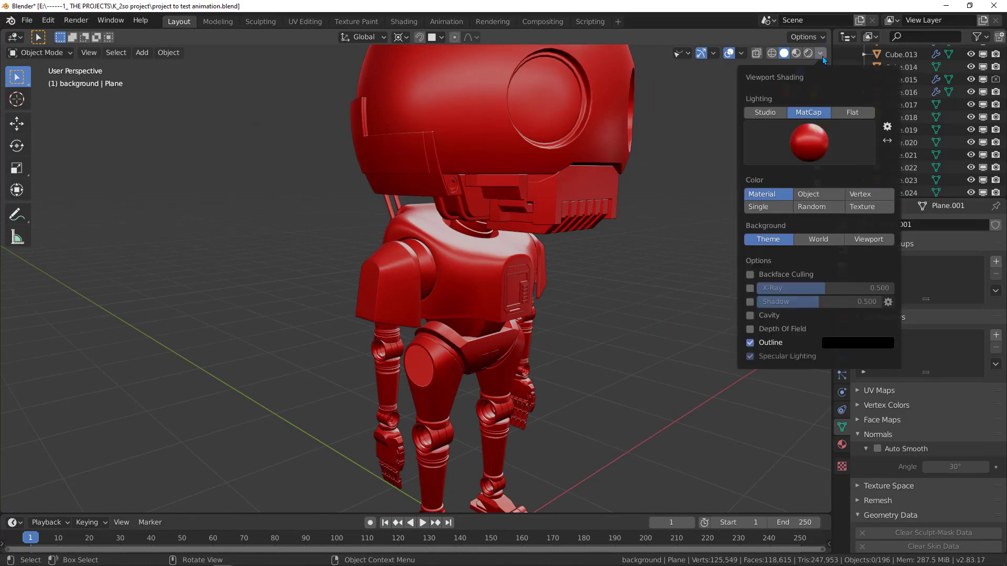
{"action": "left_click", "coordinate": [817, 135]}
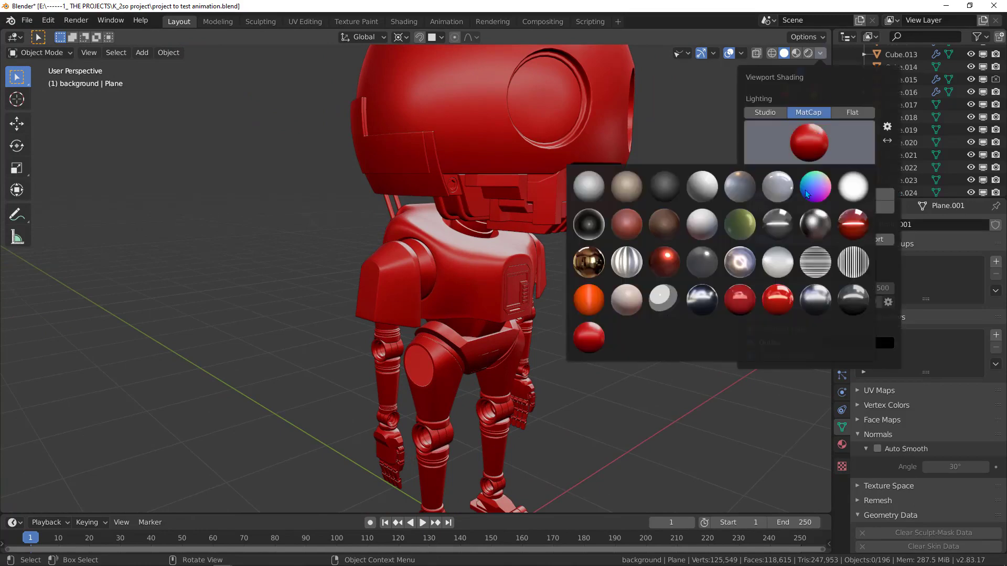
{"action": "left_click", "coordinate": [748, 304]}
{"action": "middle_click_drag", "start_coordinate": [565, 200], "coordinate": [524, 189]}
- Try the bright glossy red new matt3 MatCap on the robot
{"action": "left_click", "coordinate": [820, 53]}
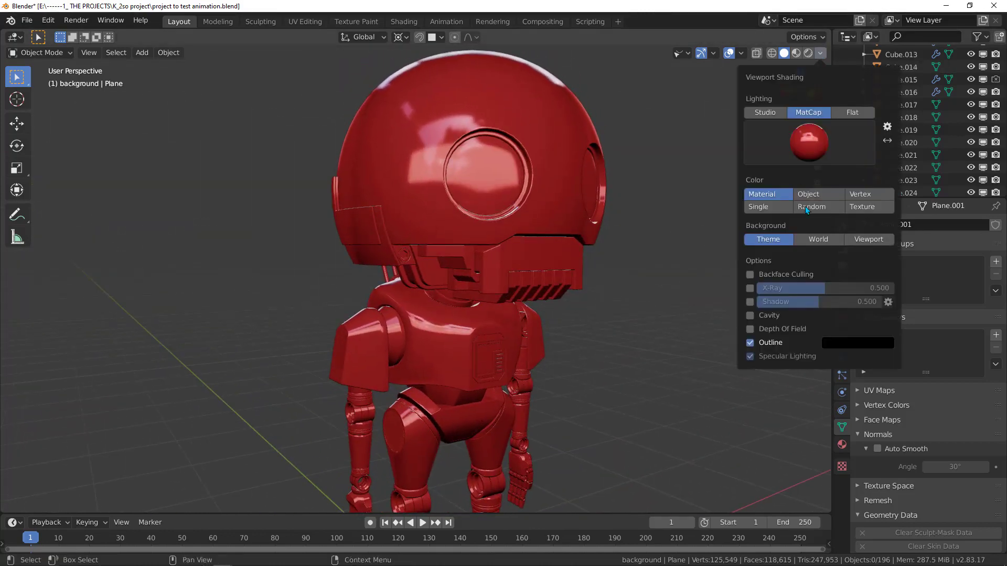
{"action": "left_click", "coordinate": [804, 153]}
{"action": "left_click", "coordinate": [782, 304]}
{"action": "mouse_move", "coordinate": [577, 225]}
{"action": "middle_mouse_down"}
{"action": "mouse_move", "coordinate": [625, 245]}
{"action": "mouse_move", "coordinate": [593, 241]}
{"action": "middle_mouse_up"}
- Try the soft silver new matt4 MatCap on the robot and view it from the front
{"action": "left_click", "coordinate": [820, 54]}
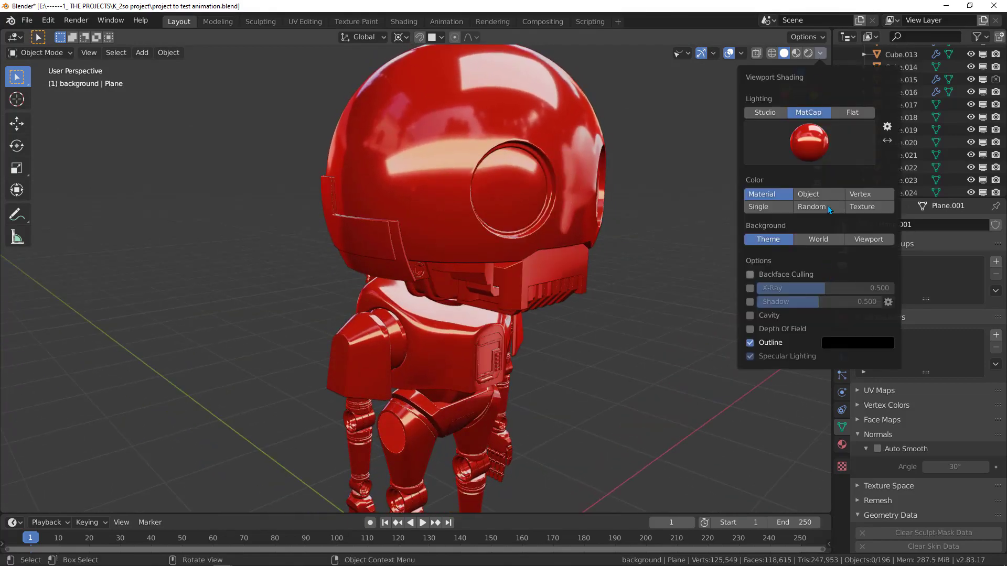
{"action": "left_click", "coordinate": [815, 146]}
{"action": "left_click", "coordinate": [816, 301]}
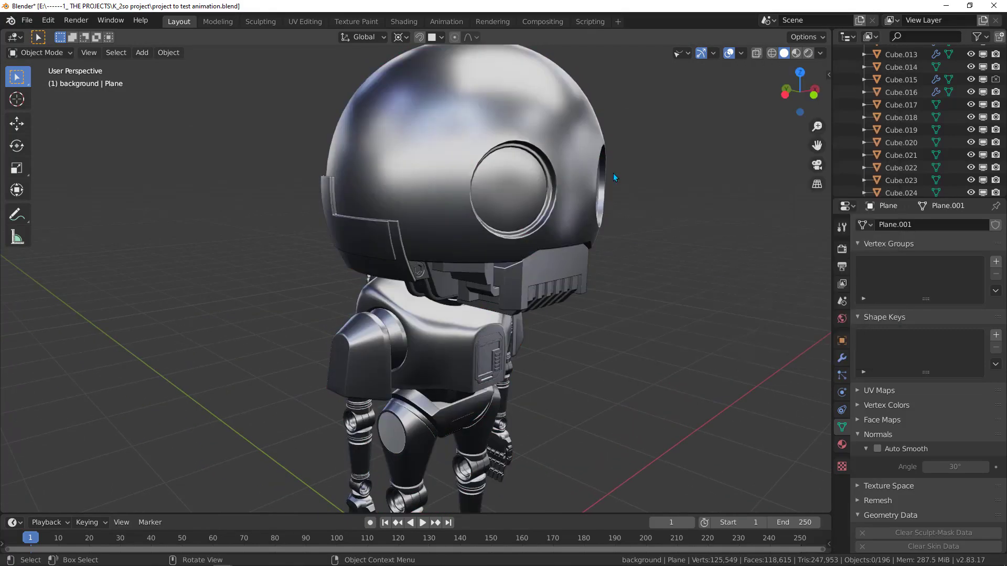
{"action": "mouse_move", "coordinate": [612, 173]}
{"action": "middle_mouse_down"}
{"action": "mouse_move", "coordinate": [524, 153]}
{"action": "mouse_move", "coordinate": [579, 147]}
{"action": "mouse_move", "coordinate": [656, 181]}
{"action": "mouse_move", "coordinate": [590, 187]}
{"action": "mouse_move", "coordinate": [716, 98]}
{"action": "middle_mouse_up"}
- Try the dark bluish chrome new matt MatCap on the robot and check it up close
{"action": "left_click", "coordinate": [819, 54]}
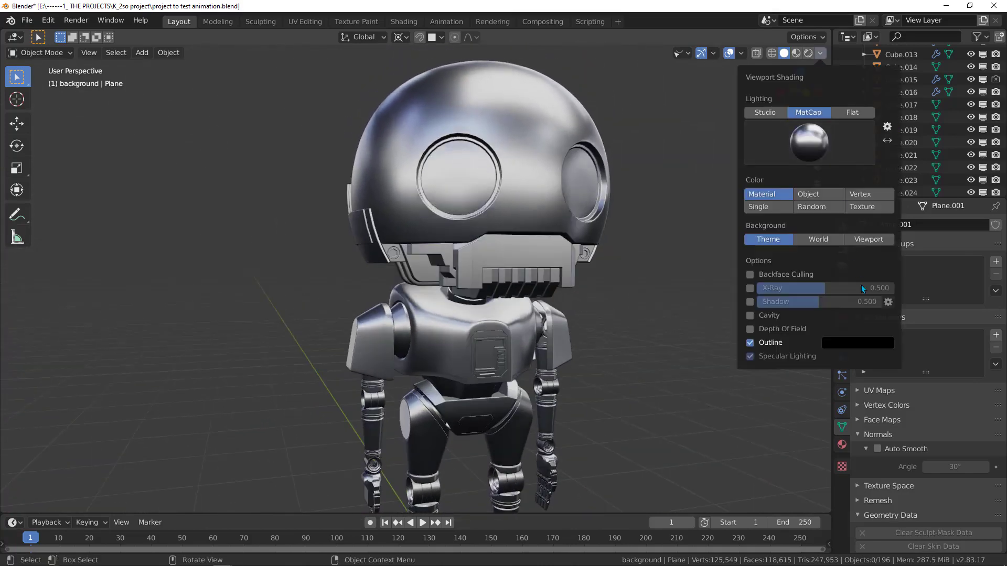
{"action": "left_click", "coordinate": [826, 153]}
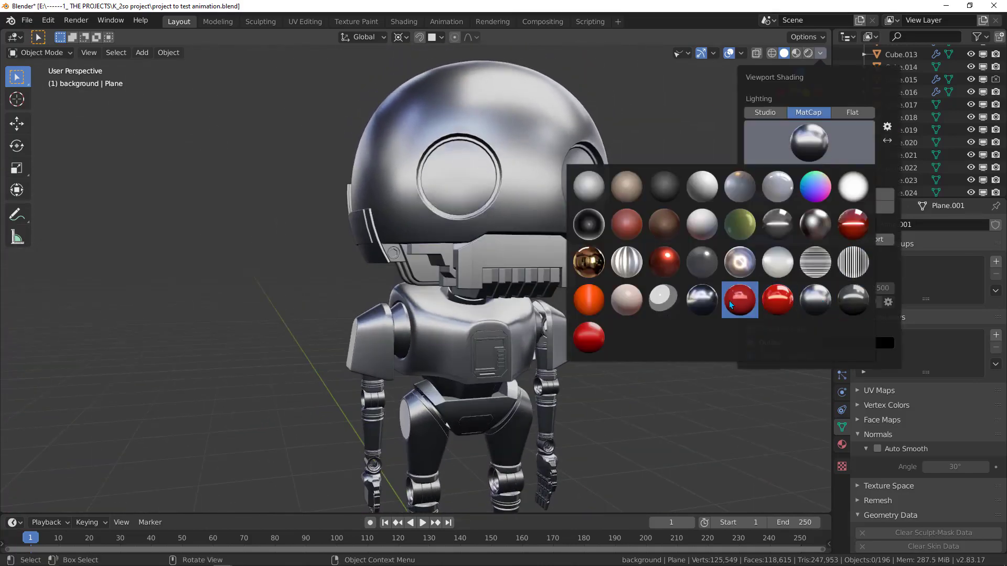
{"action": "left_click", "coordinate": [704, 300]}
{"action": "middle_click_drag", "start_coordinate": [703, 301], "coordinate": [388, 215]}
{"action": "scroll", "coordinate": [407, 228], "scroll_direction": "up", "scroll_amount": 5}
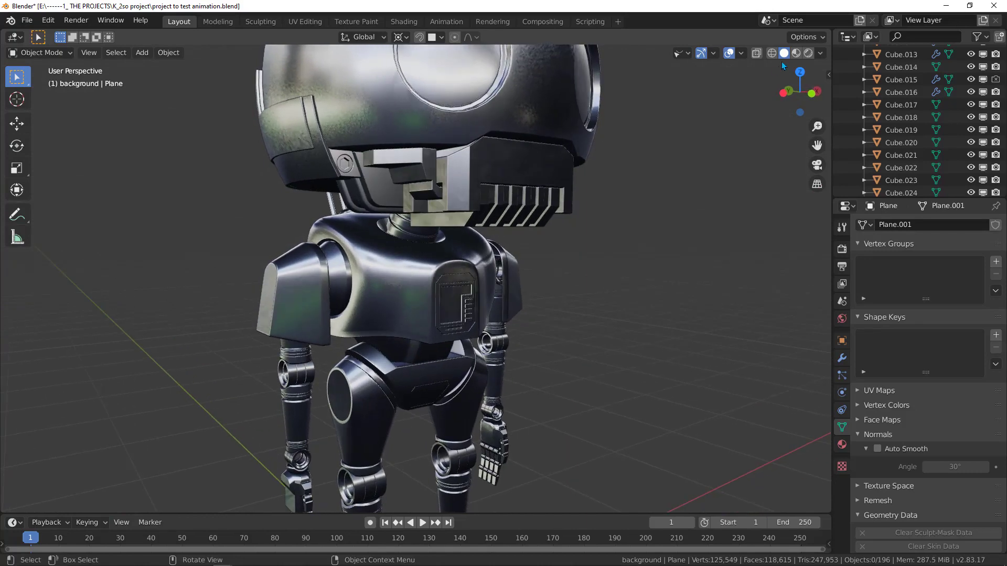
- Shade the robot with the custom dark metal Mt_1 MatCap and bring the whole figure into view
{"action": "left_click", "coordinate": [821, 53]}
{"action": "left_click", "coordinate": [808, 143]}
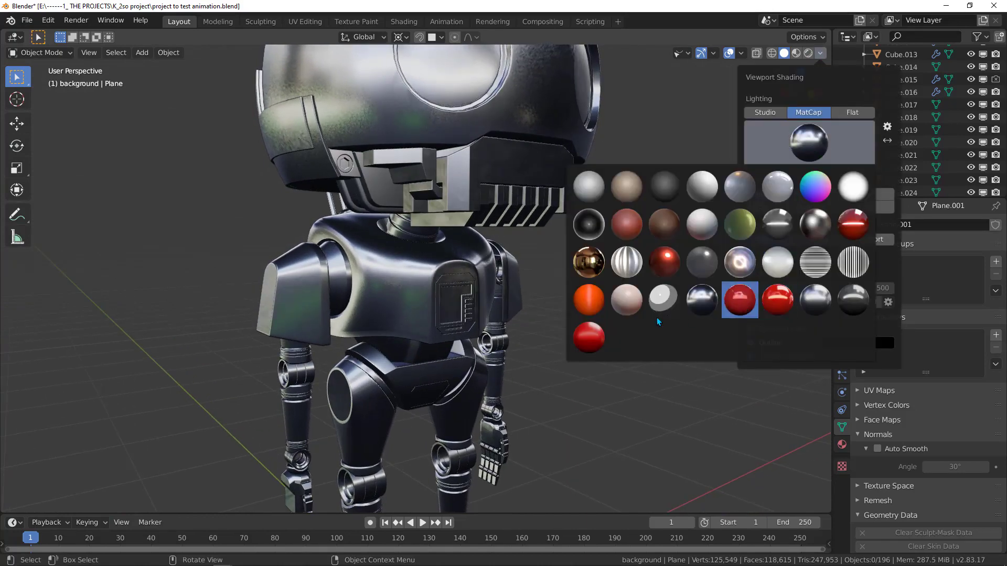
{"action": "left_click", "coordinate": [860, 306]}
{"action": "mouse_move", "coordinate": [411, 151]}
{"action": "middle_mouse_down"}
{"action": "mouse_move", "coordinate": [453, 194]}
{"action": "mouse_move", "coordinate": [546, 200]}
{"action": "mouse_move", "coordinate": [381, 193]}
{"action": "mouse_move", "coordinate": [363, 219]}
{"action": "mouse_move", "coordinate": [410, 215]}
{"action": "mouse_move", "coordinate": [342, 235]}
{"action": "mouse_move", "coordinate": [366, 228]}
{"action": "mouse_move", "coordinate": [313, 225]}
{"action": "mouse_move", "coordinate": [384, 228]}
{"action": "mouse_move", "coordinate": [338, 221]}
{"action": "middle_mouse_up"}
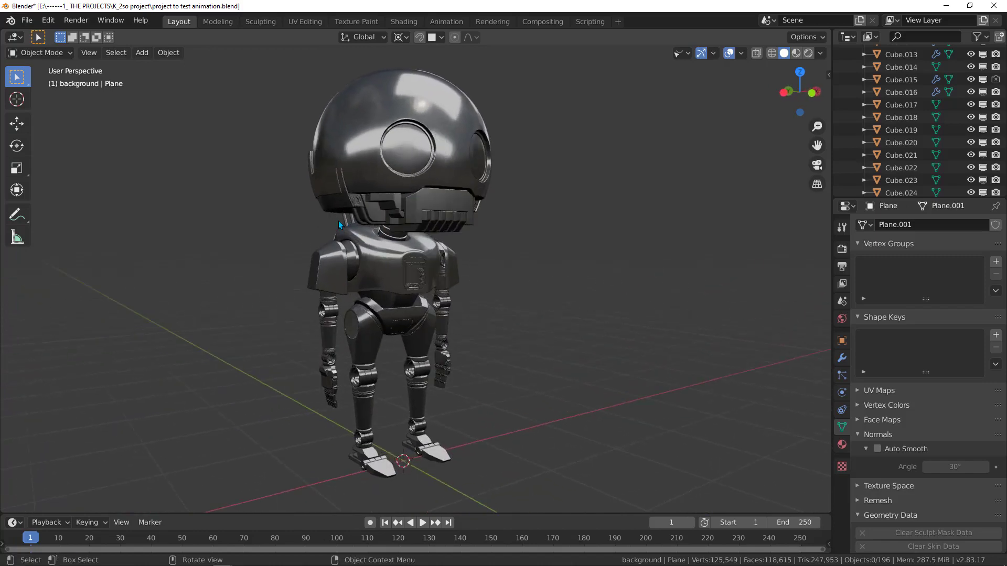
{"action": "scroll", "coordinate": [338, 222], "scroll_direction": "down", "scroll_amount": 1}
{"action": "left_click_drag", "start_coordinate": [241, 61], "coordinate": [586, 465]}
{"action": "left_click", "coordinate": [457, 257]}
{"action": "middle_click_drag", "start_coordinate": [456, 255], "coordinate": [442, 260]}
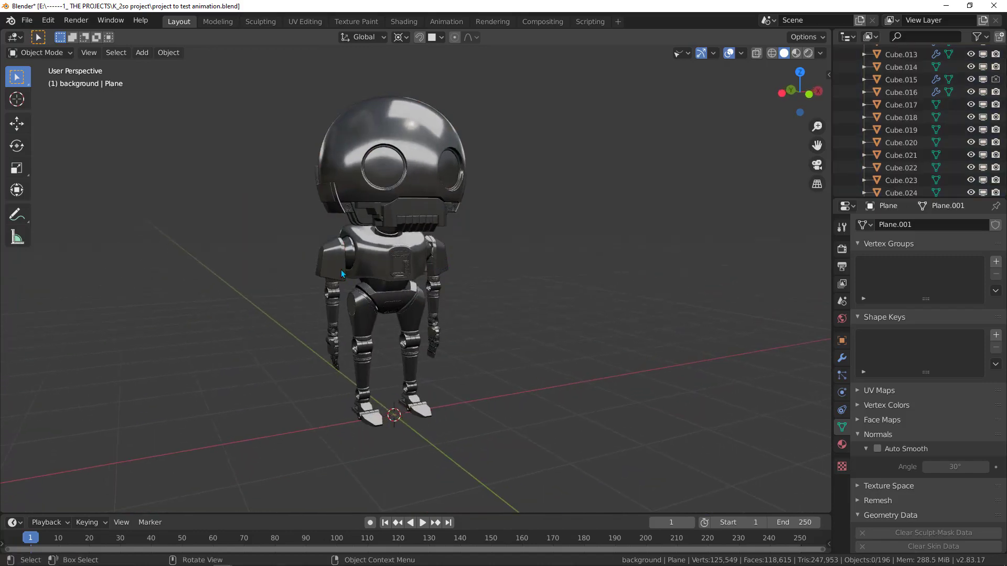
{"action": "mouse_move", "coordinate": [341, 269]}
{"action": "middle_mouse_down"}
{"action": "mouse_move", "coordinate": [410, 263]}
{"action": "mouse_move", "coordinate": [301, 259]}
{"action": "mouse_move", "coordinate": [372, 260]}
{"action": "mouse_move", "coordinate": [357, 271]}
{"action": "middle_mouse_up"}
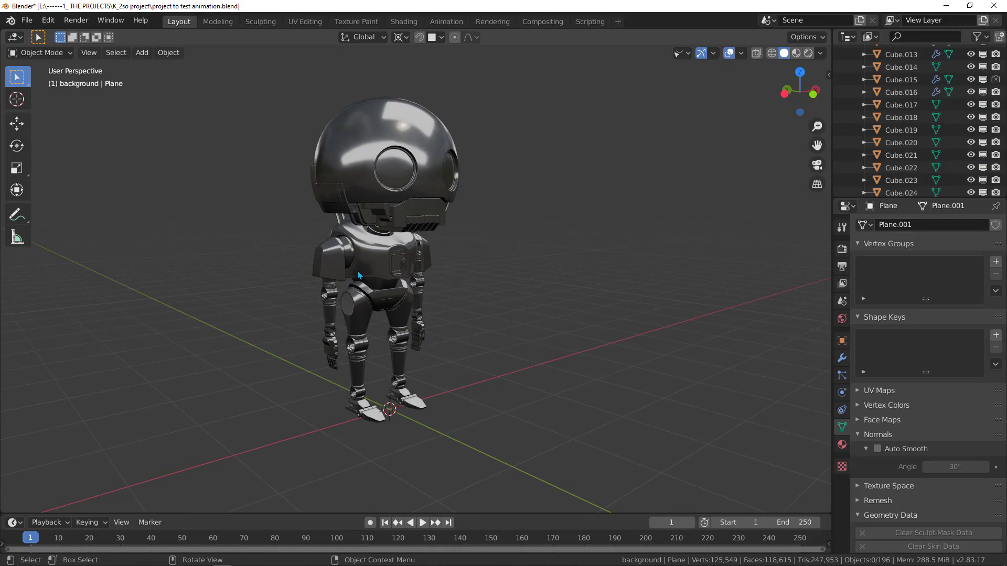
{"action": "scroll", "coordinate": [404, 254], "scroll_direction": "up", "scroll_amount": 1}
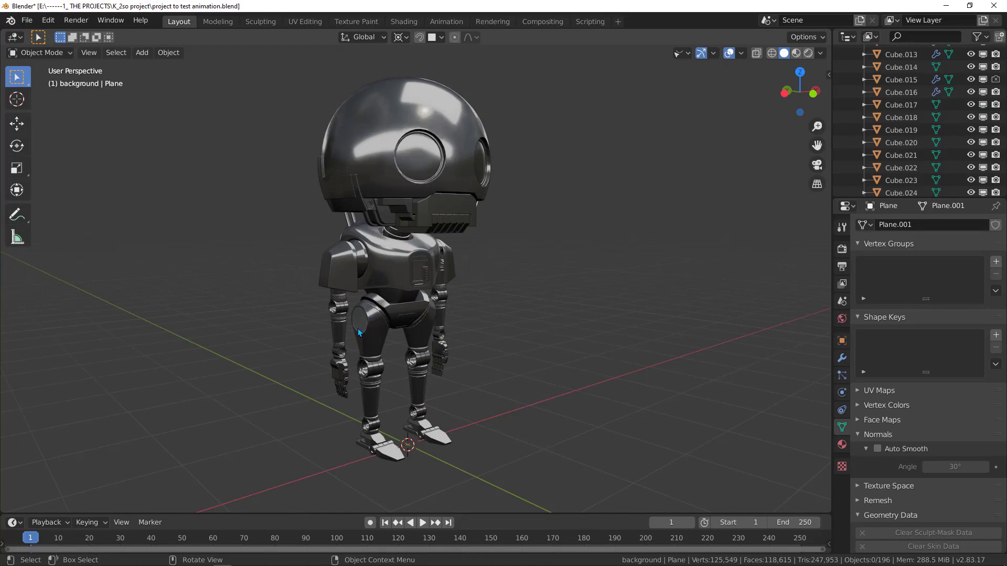
{"action": "middle_click_drag", "start_coordinate": [443, 253], "coordinate": [398, 281]}
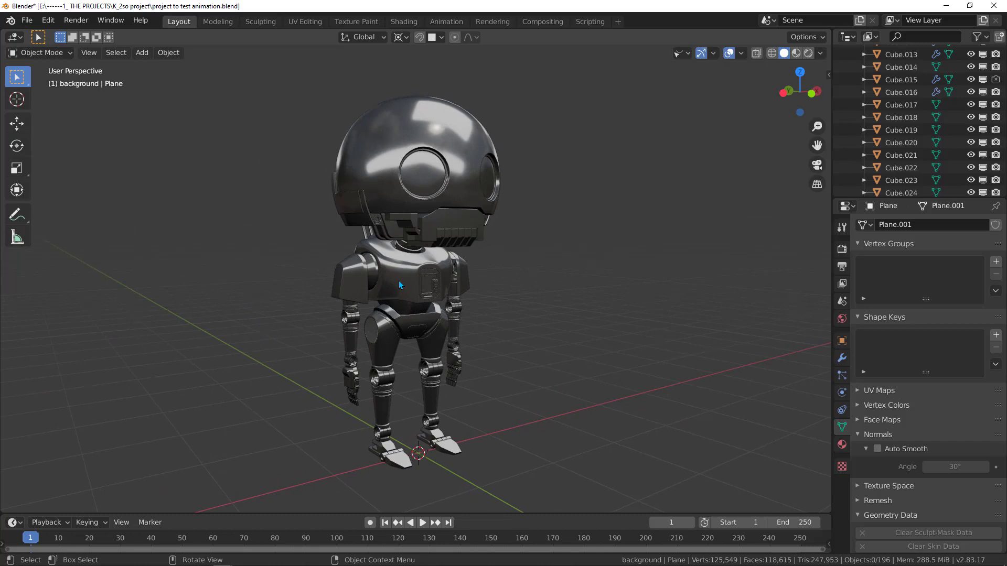
{"action": "mouse_move", "coordinate": [398, 281]}
{"action": "middle_mouse_down"}
{"action": "mouse_move", "coordinate": [503, 270]}
{"action": "mouse_move", "coordinate": [382, 271]}
{"action": "middle_mouse_up"}
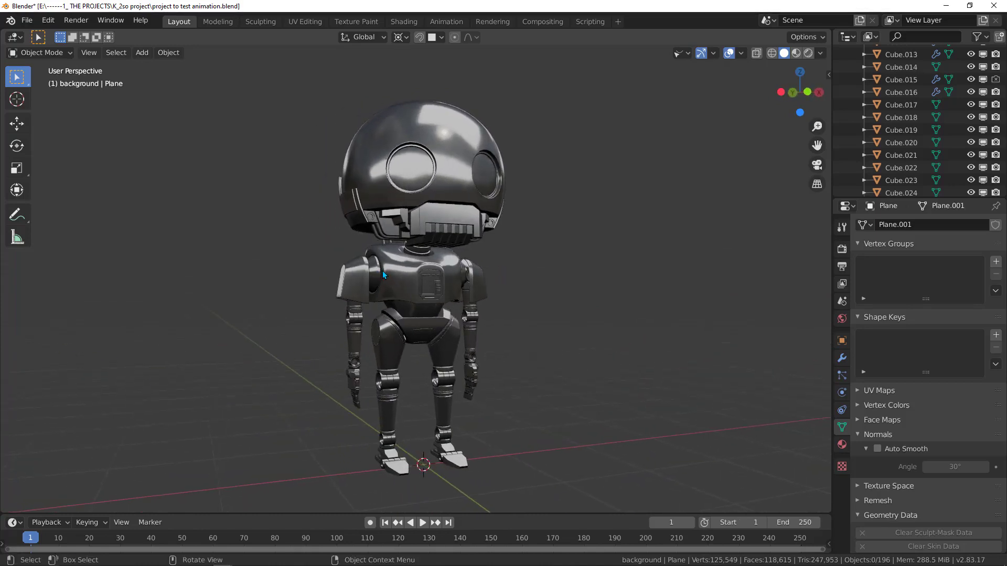